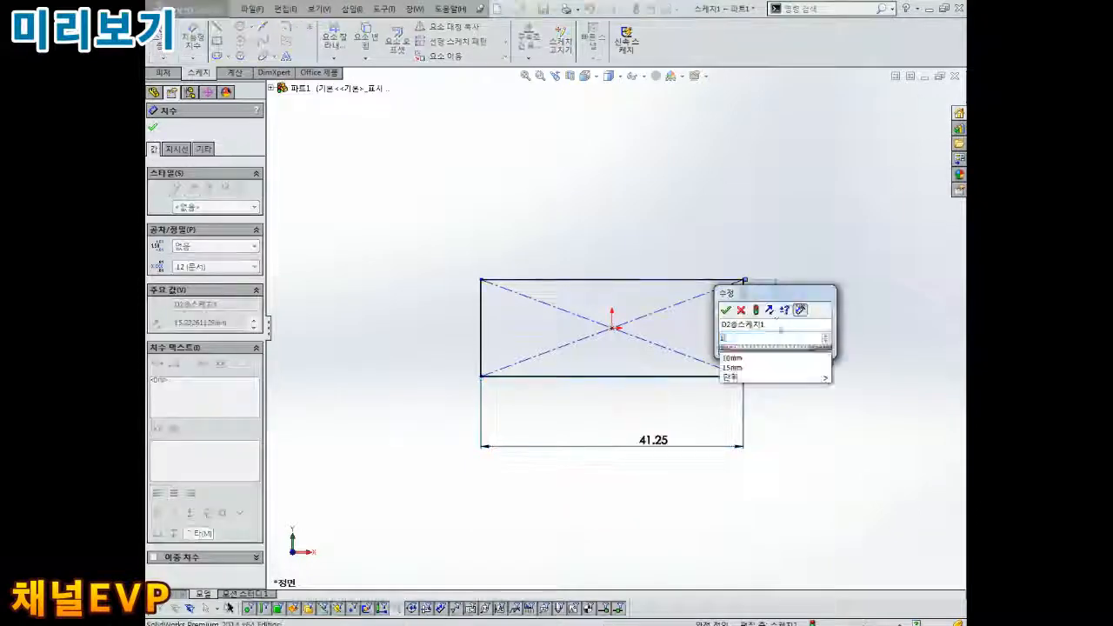
# Move the width dimension closer to the rectangle, finish the sketch and extrude it into a solid block.
pyautogui.moveTo(698, 446); pyautogui.dragTo(700, 415)
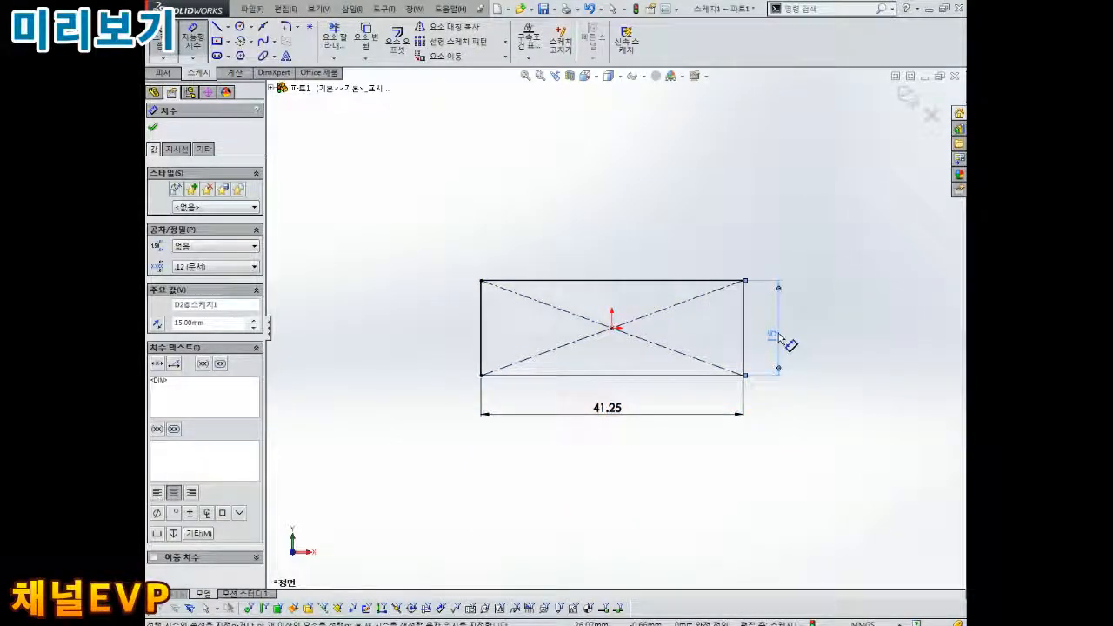
pyautogui.click(907, 97)
pyautogui.click(163, 42)
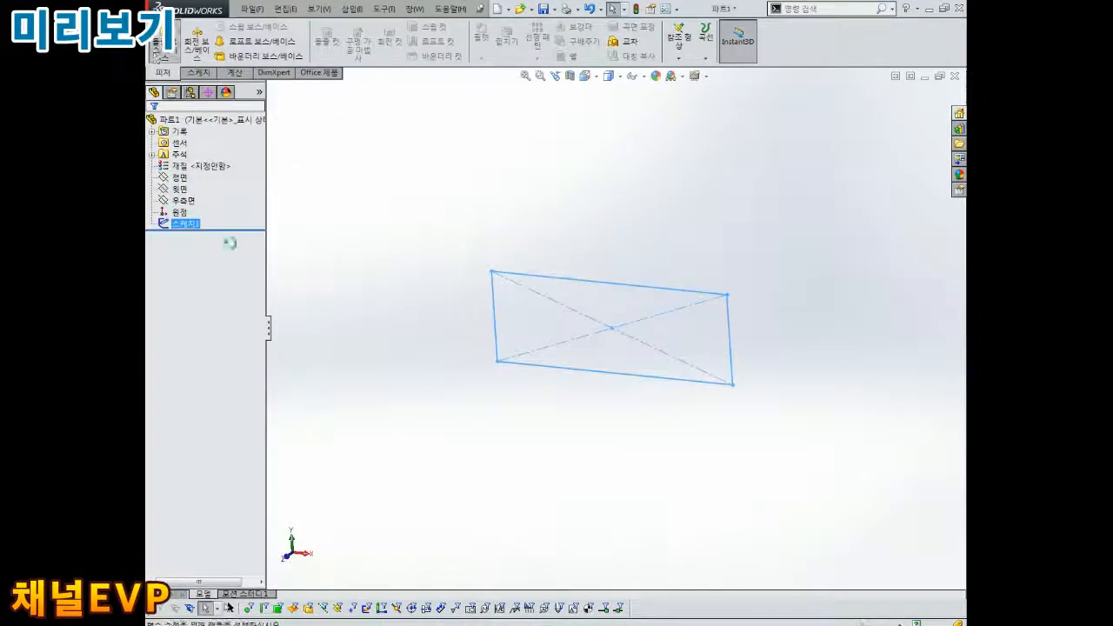
pyautogui.click(217, 204)
pyautogui.click(199, 258)
pyautogui.moveTo(548, 248); pyautogui.dragTo(570, 278, button='middle')
pyautogui.click(153, 128)
# Sketch a center rectangle about 30 mm by 11 mm on the block's underside, centred on the origin.
pyautogui.moveTo(666, 241); pyautogui.dragTo(653, 202, button='middle')
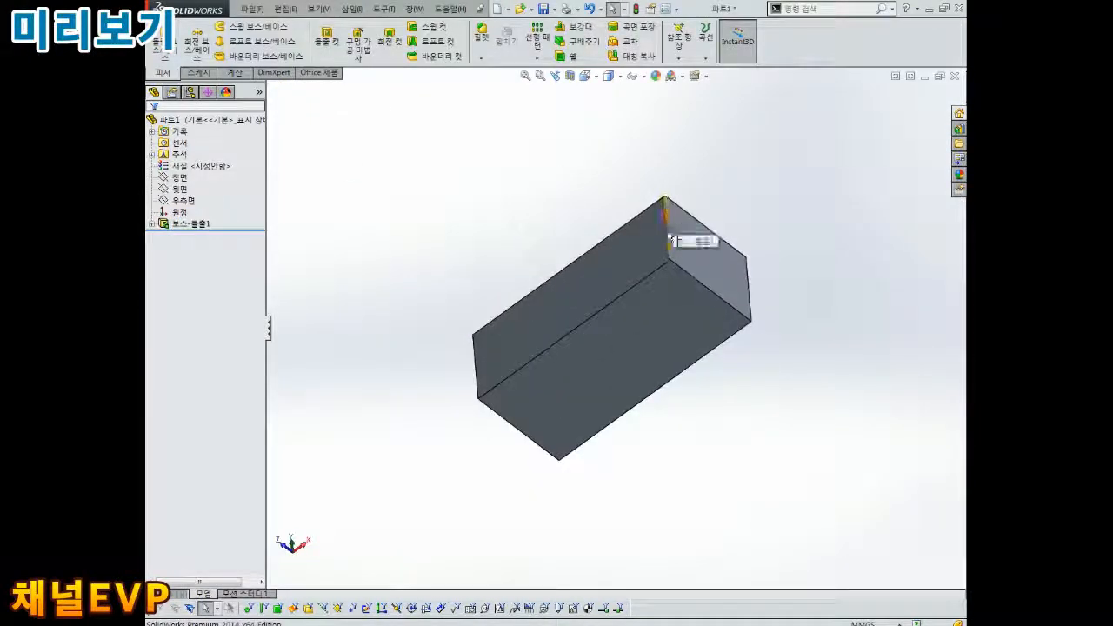
pyautogui.moveTo(670, 241); pyautogui.dragTo(644, 313, button='middle')
pyautogui.moveTo(692, 205); pyautogui.dragTo(751, 226, button='middle')
pyautogui.click(676, 339)
pyautogui.click(615, 329)
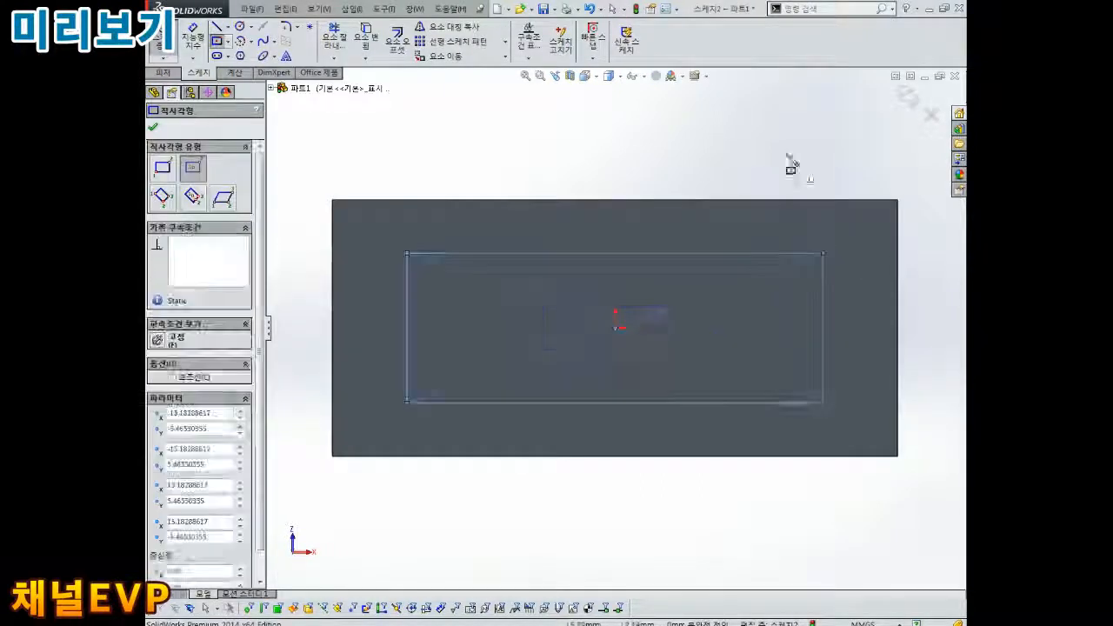
pyautogui.click(825, 253)
# Dimension the gap between the rectangle's upper edge and the block's edge as 6.25/2 mm.
pyautogui.click(695, 253)
pyautogui.click(694, 237)
pyautogui.write('6.25/2')
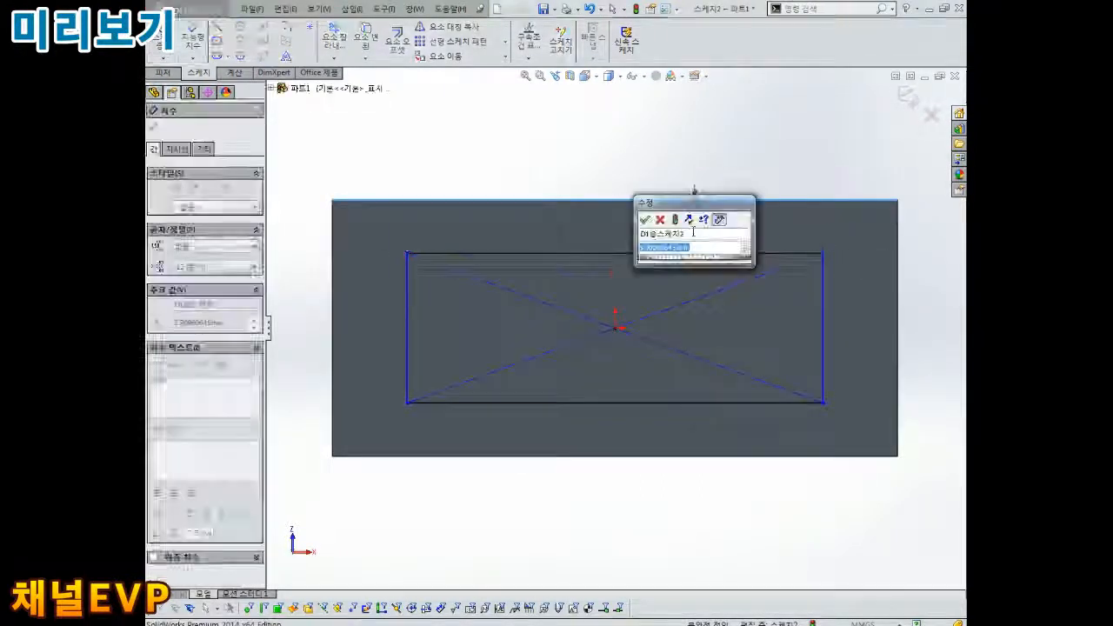
pyautogui.press('Return')
# Set the distance between the rectangle's two short sides to 31.25 mm.
pyautogui.click(406, 328)
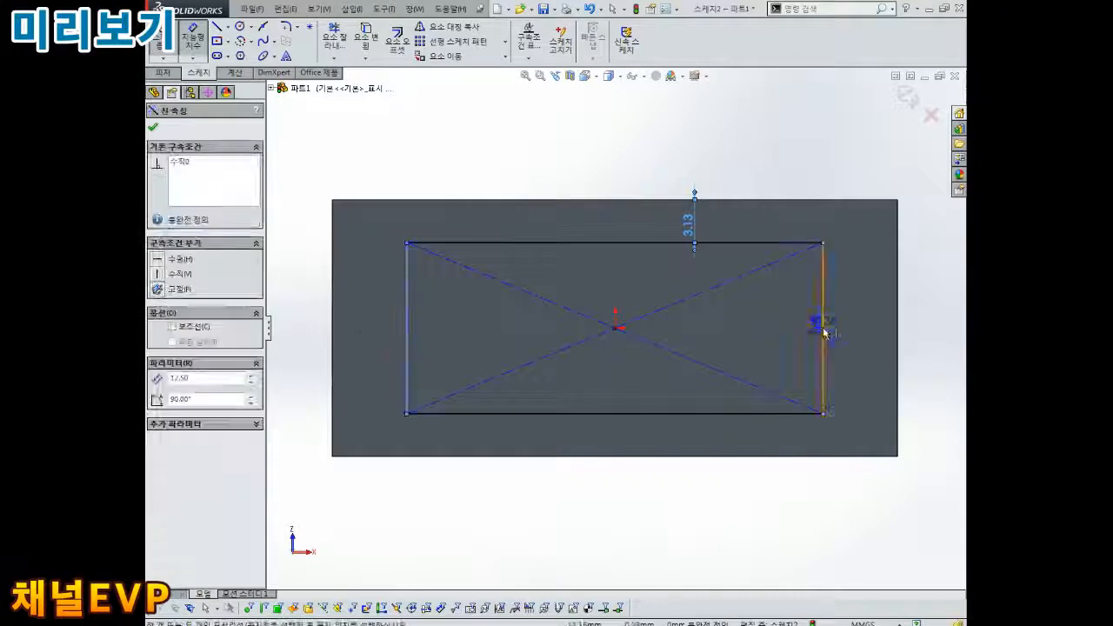
pyautogui.click(821, 324)
pyautogui.click(726, 336)
pyautogui.write('31.25')
pyautogui.press('Return')
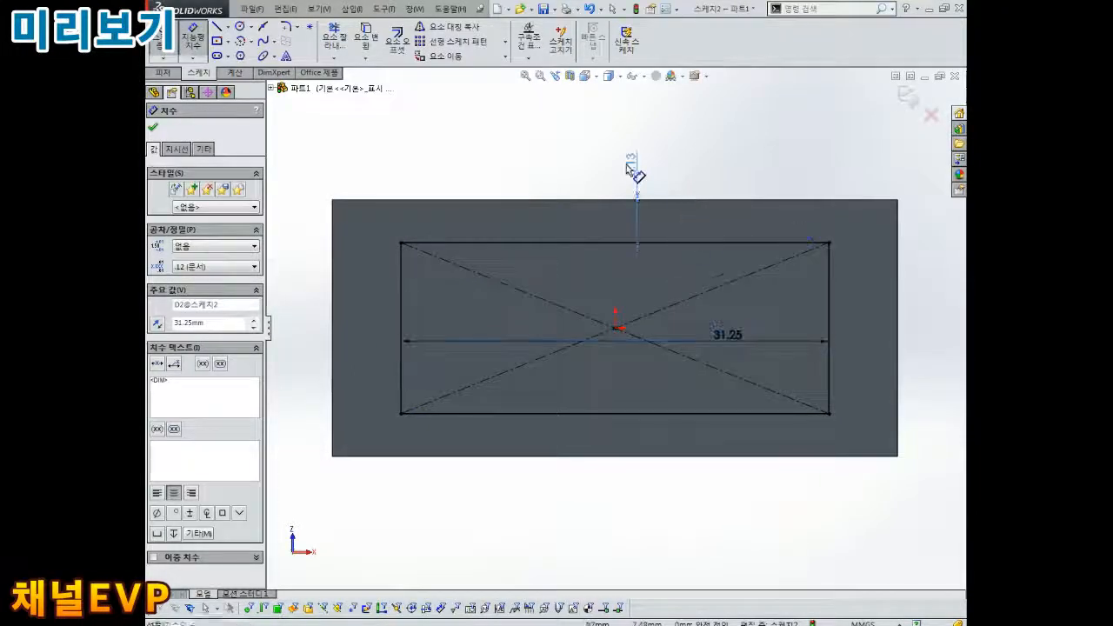
# Set the precision of the rectangle's dimensions to three decimal places.
pyautogui.moveTo(632, 190); pyautogui.dragTo(621, 188, button='middle')
pyautogui.click(215, 266)
pyautogui.click(200, 300)
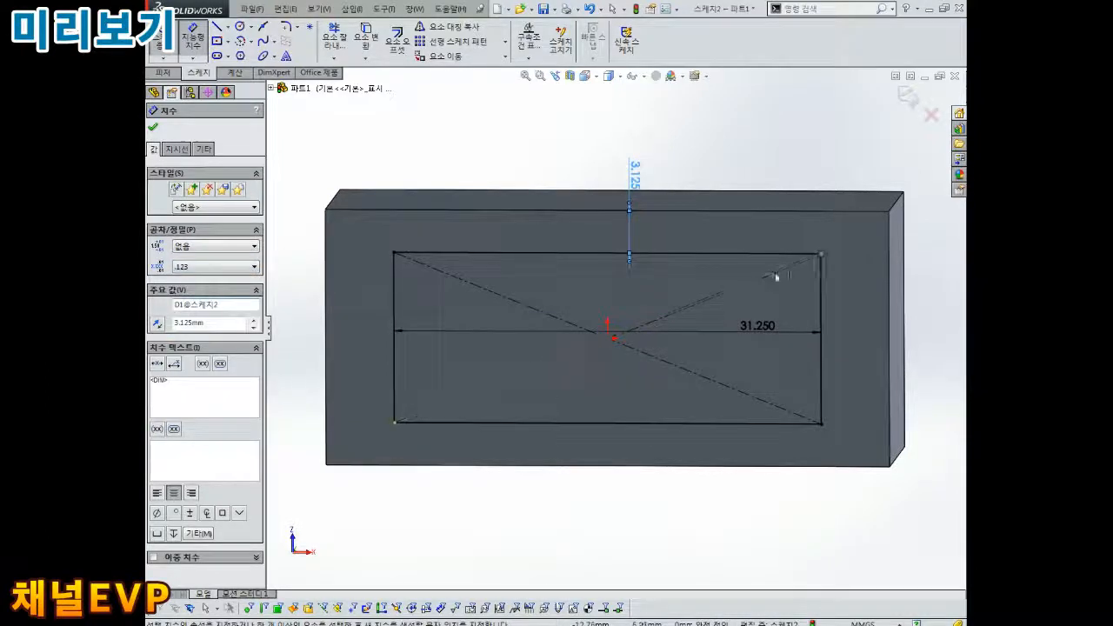
pyautogui.press('Escape')
# Finish the sketch and cut-extrude the rectangle as a pocket into the underside of the block.
pyautogui.moveTo(603, 179); pyautogui.dragTo(907, 98, button='middle')
pyautogui.click(907, 97)
pyautogui.click(327, 36)
pyautogui.click(208, 199)
pyautogui.click(200, 261)
pyautogui.click(154, 125)
# Start a sketch on the block's long side face and draw a circle centred above the origin, extending past the upper edge.
pyautogui.moveTo(565, 226)
pyautogui.mouseDown(button='middle')
pyautogui.moveTo(637, 195)
pyautogui.moveTo(653, 252)
pyautogui.moveTo(600, 253)
pyautogui.moveTo(645, 270)
pyautogui.moveTo(661, 233)
pyautogui.moveTo(592, 254)
pyautogui.mouseUp(button='middle')
pyautogui.scroll(-4, 645, 270)
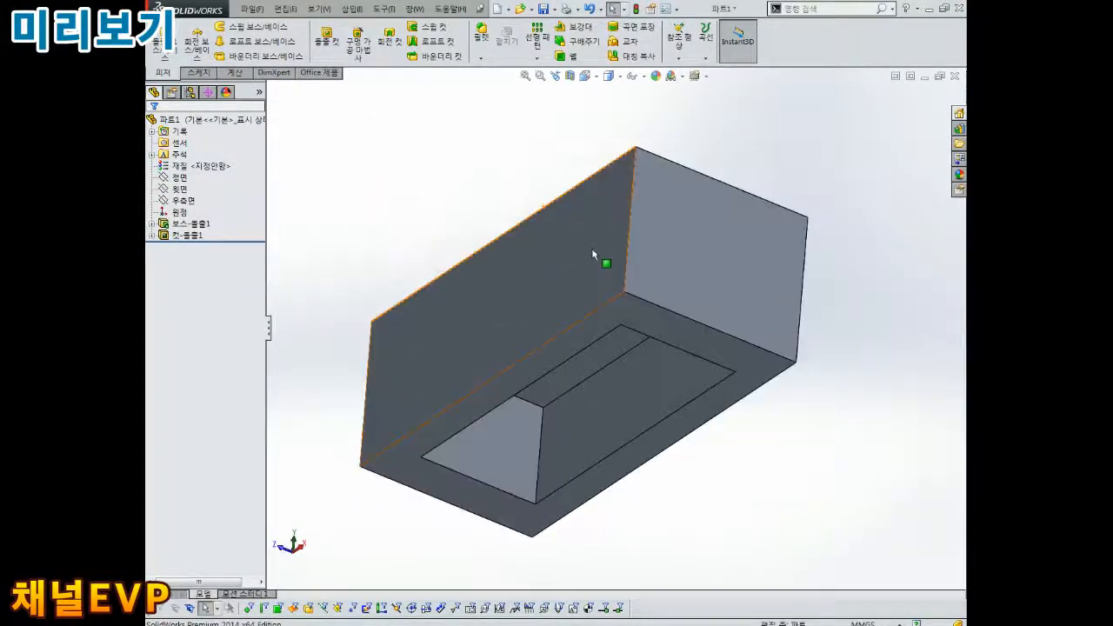
pyautogui.click(593, 252)
pyautogui.click(582, 209)
pyautogui.moveTo(584, 211); pyautogui.dragTo(597, 246, button='right')
pyautogui.moveTo(614, 235); pyautogui.dragTo(616, 122)
pyautogui.press('Escape')
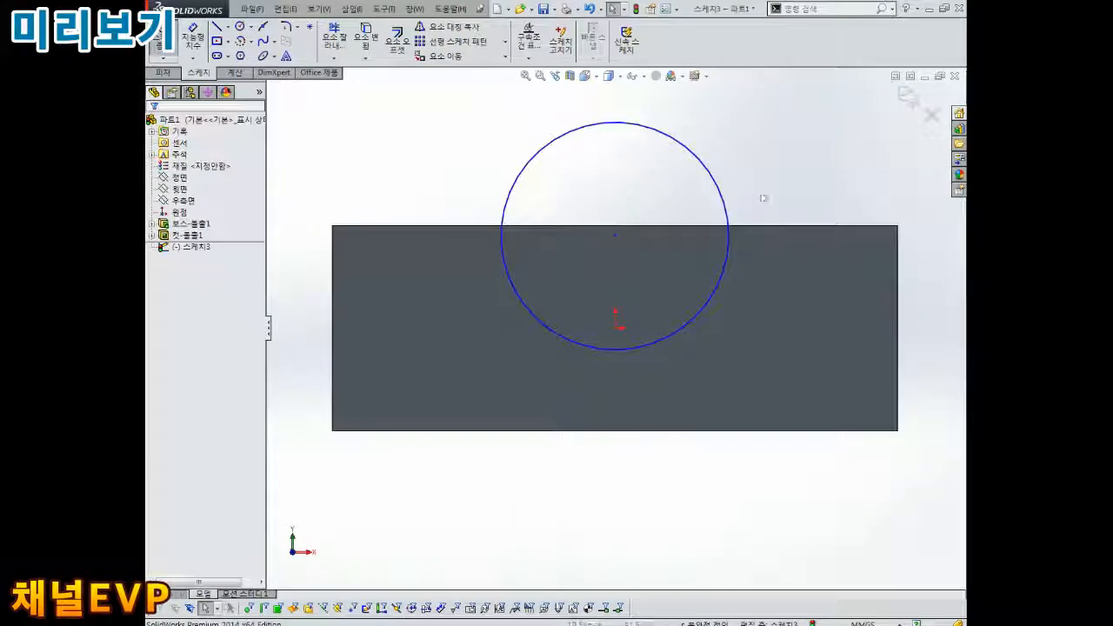
# Set the circle's diameter to 17.5 mm.
pyautogui.moveTo(764, 199); pyautogui.dragTo(765, 158, button='right')
pyautogui.click(713, 178)
pyautogui.click(771, 141)
pyautogui.write('17.5')
pyautogui.press('Return')
# Align the circle's center vertically with the origin.
pyautogui.press('Escape')
pyautogui.click(616, 328)
pyautogui.keyDown('ctrl'); pyautogui.click(615, 236); pyautogui.keyUp('ctrl')
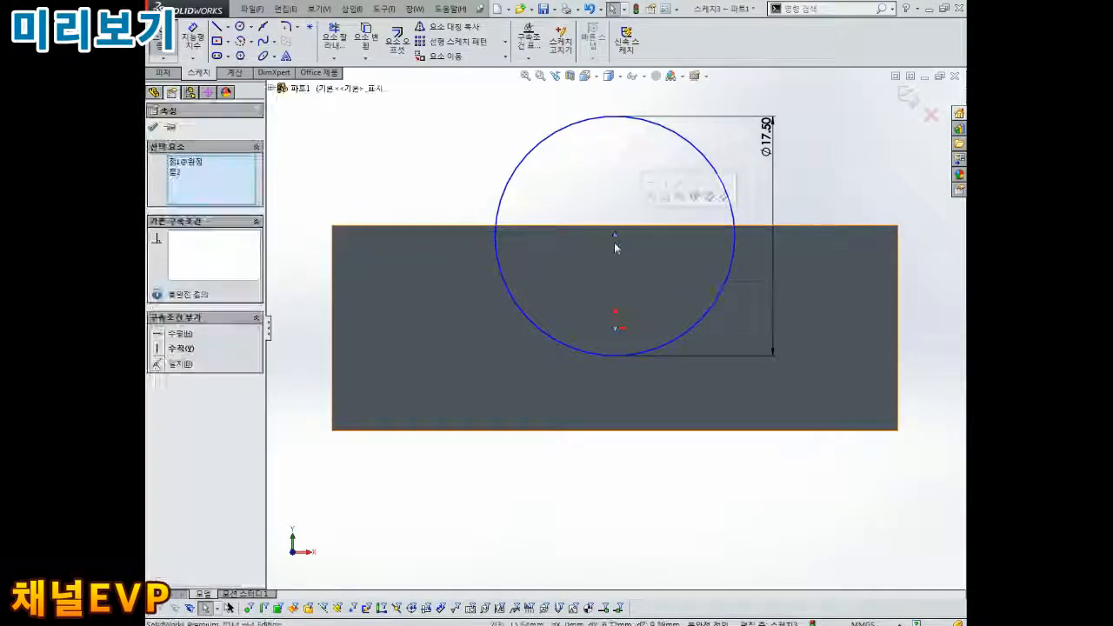
pyautogui.click(435, 169)
# Set the circle's center 12.5 mm above the block's bottom edge and reposition both dimensions neatly.
pyautogui.moveTo(435, 168); pyautogui.dragTo(437, 131, button='right')
pyautogui.click(614, 236)
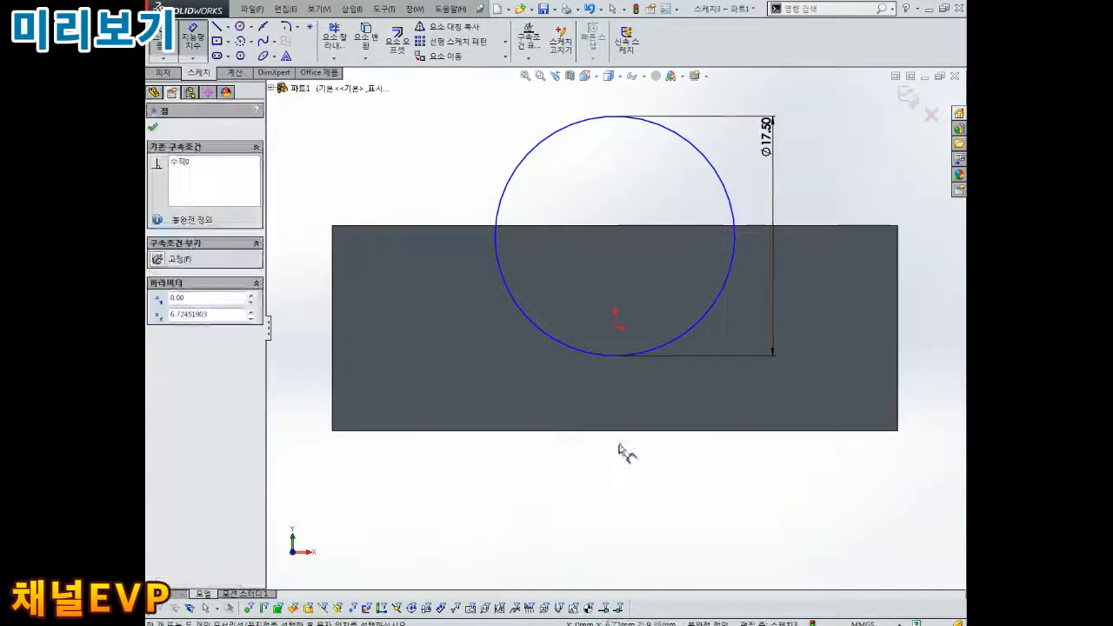
pyautogui.click(621, 430)
pyautogui.click(432, 378)
pyautogui.write('12.5')
pyautogui.press('Return')
pyautogui.press('Escape')
pyautogui.moveTo(426, 383); pyautogui.dragTo(462, 349)
pyautogui.moveTo(767, 163); pyautogui.dragTo(768, 282)
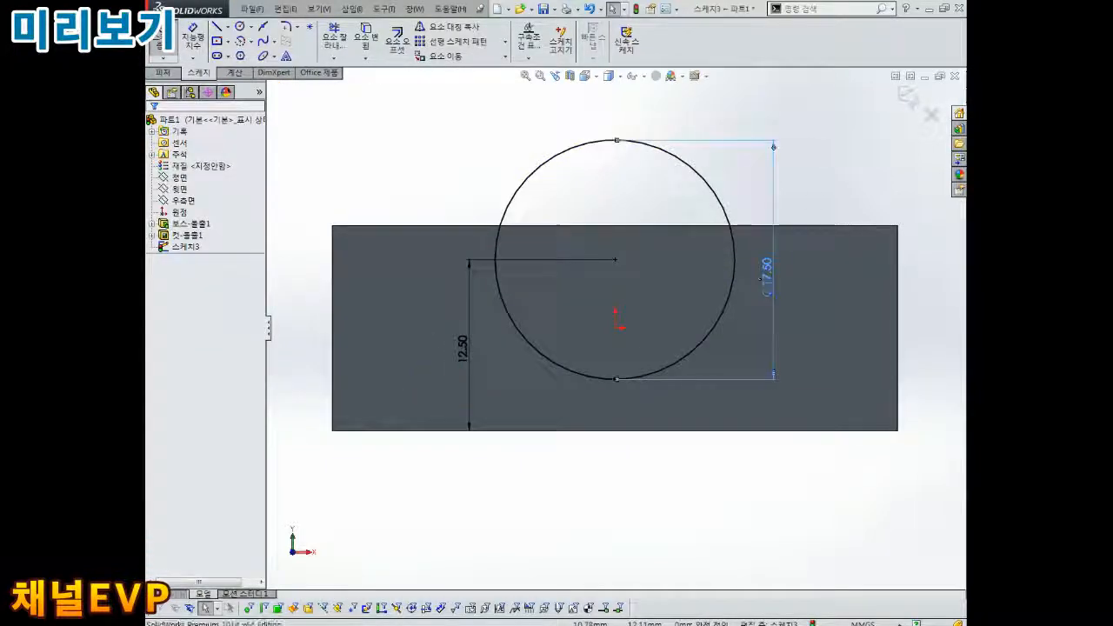
# Finish the sketch and extrude the circle across the block to its opposite side face.
pyautogui.hotkey('ctrl', '7')
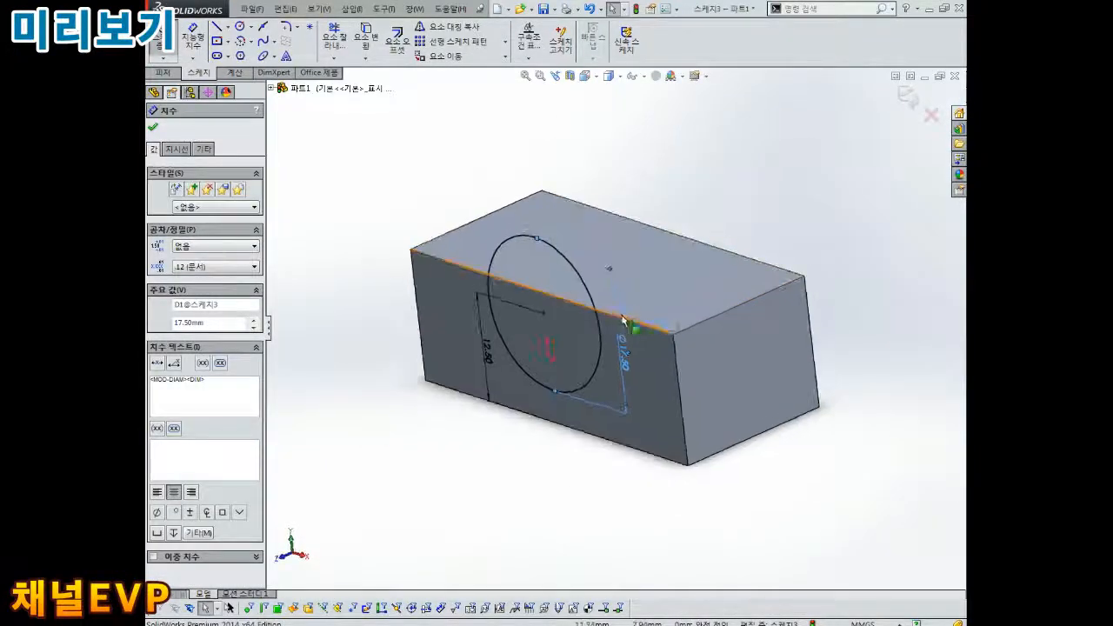
pyautogui.click(920, 176)
pyautogui.moveTo(695, 374)
pyautogui.mouseDown(button='middle')
pyautogui.moveTo(663, 241)
pyautogui.moveTo(621, 291)
pyautogui.moveTo(531, 348)
pyautogui.mouseUp(button='middle')
pyautogui.click(907, 96)
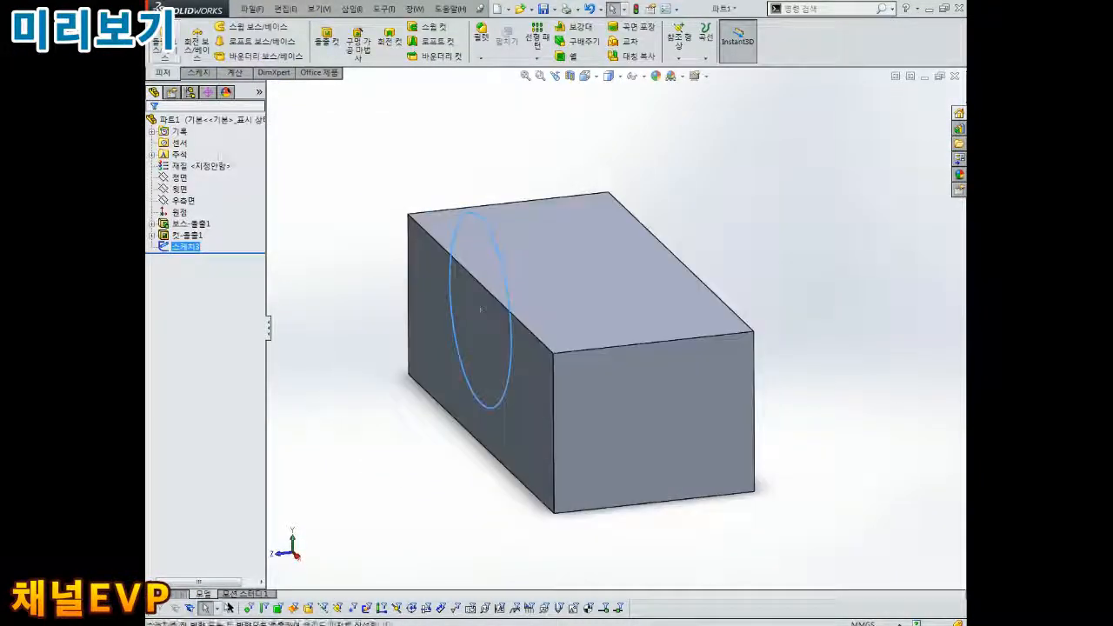
pyautogui.click(164, 42)
pyautogui.moveTo(782, 252); pyautogui.dragTo(684, 260, button='middle')
pyautogui.click(209, 202)
pyautogui.click(197, 237)
pyautogui.moveTo(765, 348); pyautogui.dragTo(578, 82, button='middle')
pyautogui.click(707, 303)
pyautogui.press('Return')
# Inspect the block's interior with a section view and examine the model from several sides.
pyautogui.click(569, 76)
pyautogui.press('Return')
pyautogui.moveTo(557, 169)
pyautogui.mouseDown(button='middle')
pyautogui.moveTo(566, 144)
pyautogui.moveTo(586, 391)
pyautogui.moveTo(600, 412)
pyautogui.moveTo(678, 330)
pyautogui.moveTo(612, 306)
pyautogui.mouseUp(button='middle')
pyautogui.scroll(2, 678, 331)
pyautogui.click(588, 368)
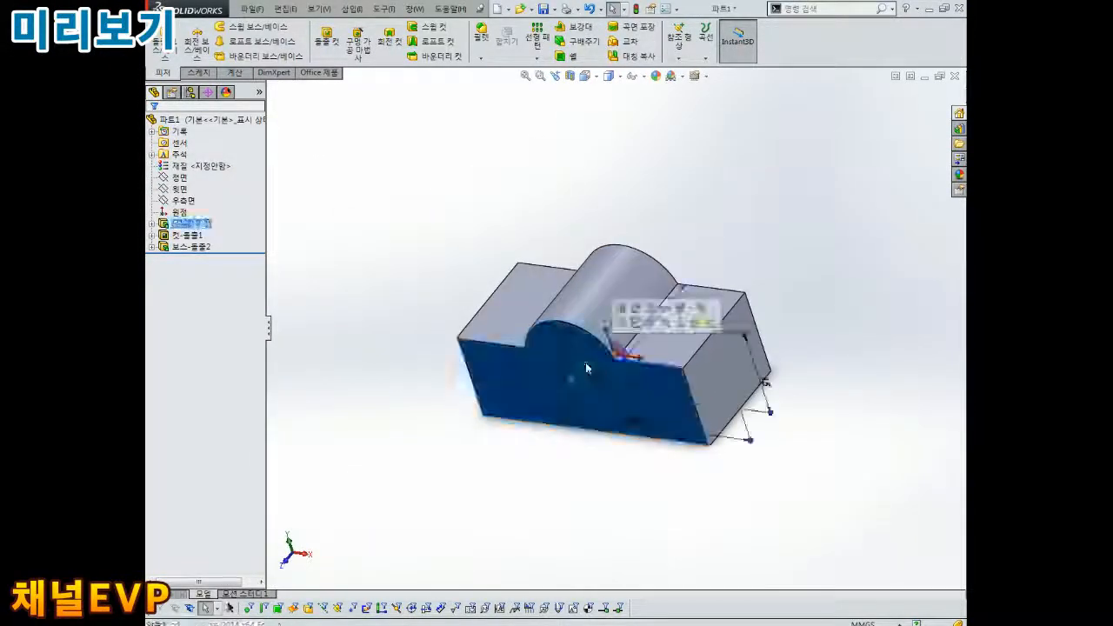
pyautogui.moveTo(589, 367); pyautogui.dragTo(647, 215, button='middle')
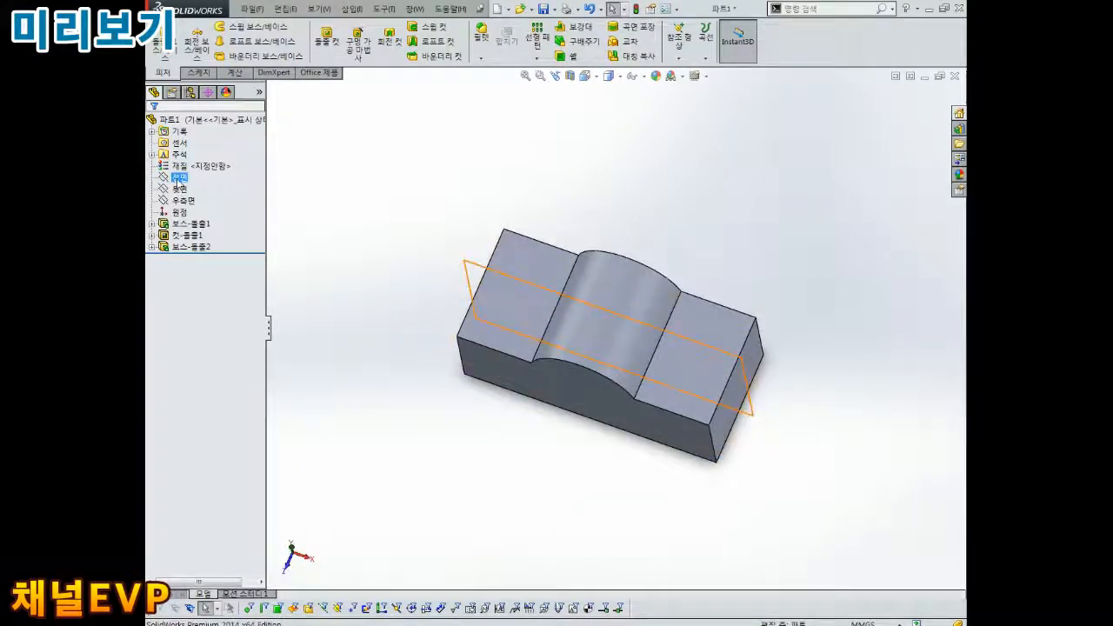
# Start a sketch on the Front plane and draw a vertical centerline upward from the origin.
pyautogui.click(178, 178)
pyautogui.click(198, 156)
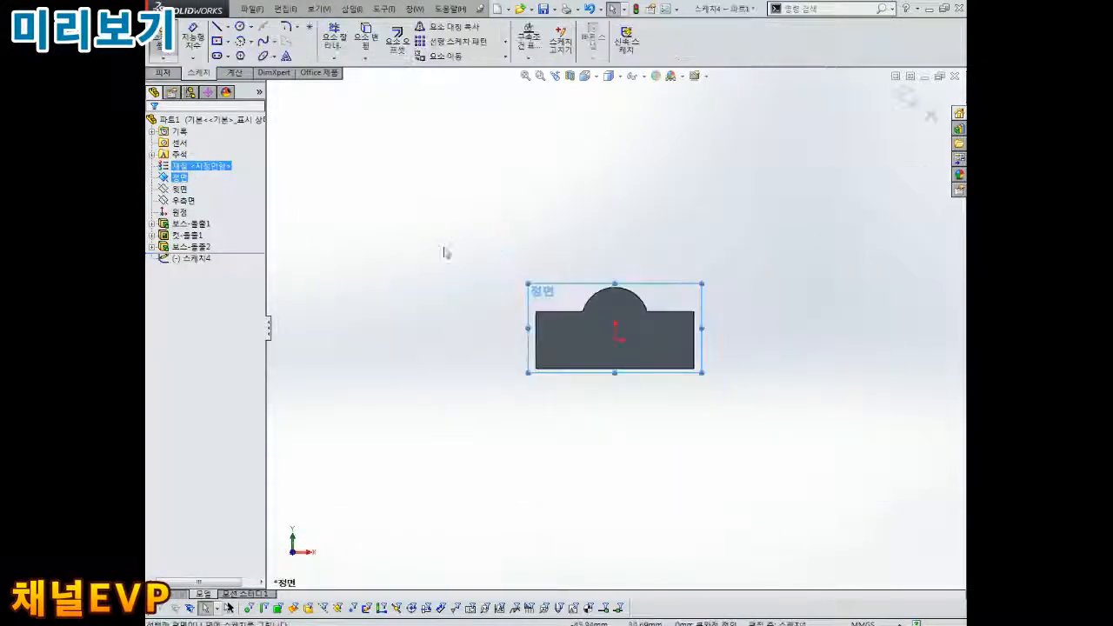
pyautogui.click(228, 29)
pyautogui.click(615, 339)
pyautogui.click(615, 141)
# Draw a closed bent arm profile rising outward from the block's left upper edge, and hide the solid body.
pyautogui.click(216, 28)
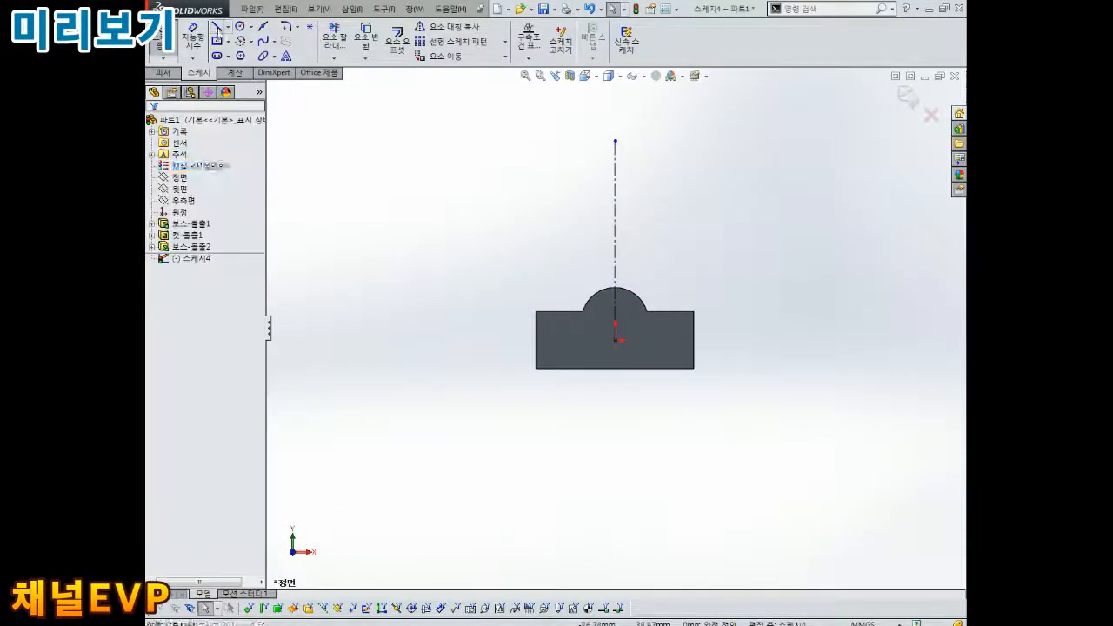
pyautogui.click(559, 311)
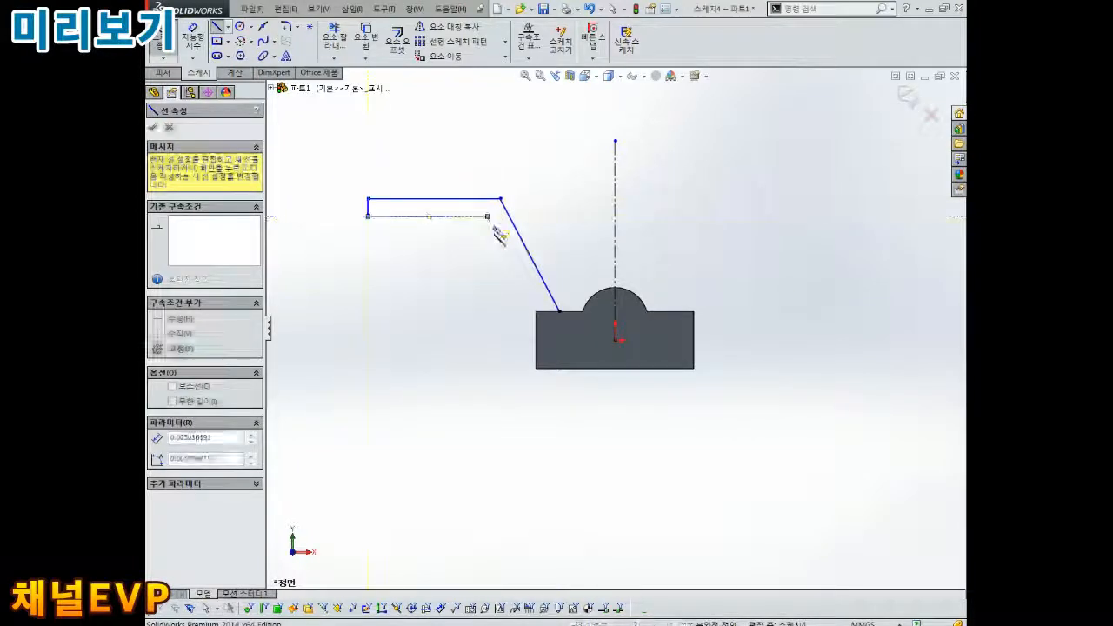
pyautogui.click(559, 311)
pyautogui.press('Escape')
pyautogui.scroll(-3, 529, 305)
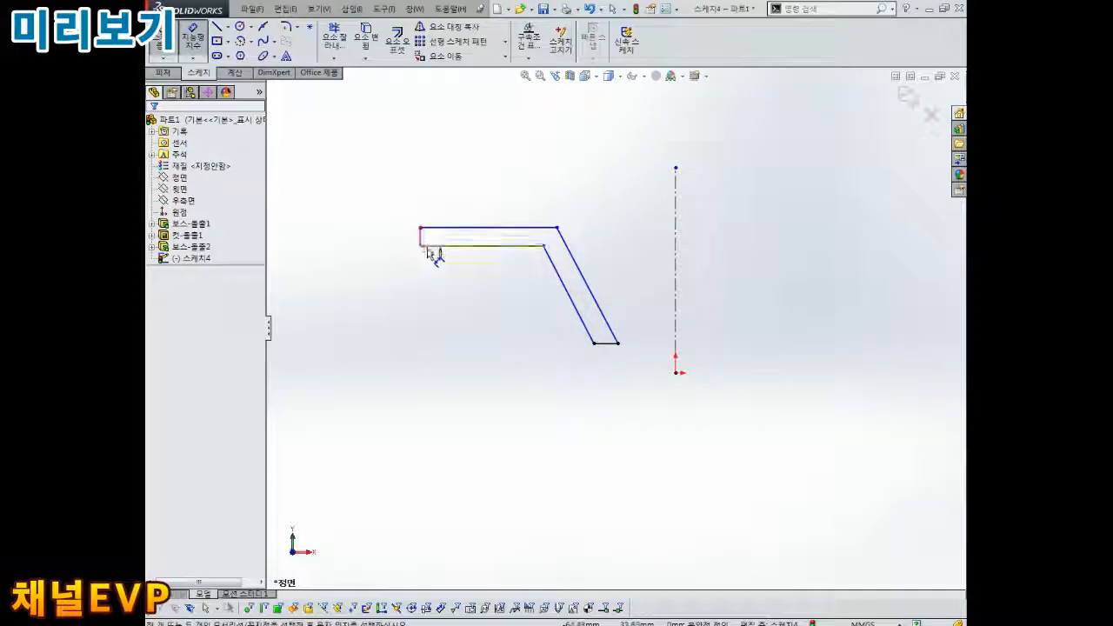
# Mirror the arm profile about the vertical centerline.
pyautogui.click(422, 26)
pyautogui.moveTo(638, 160); pyautogui.dragTo(336, 446)
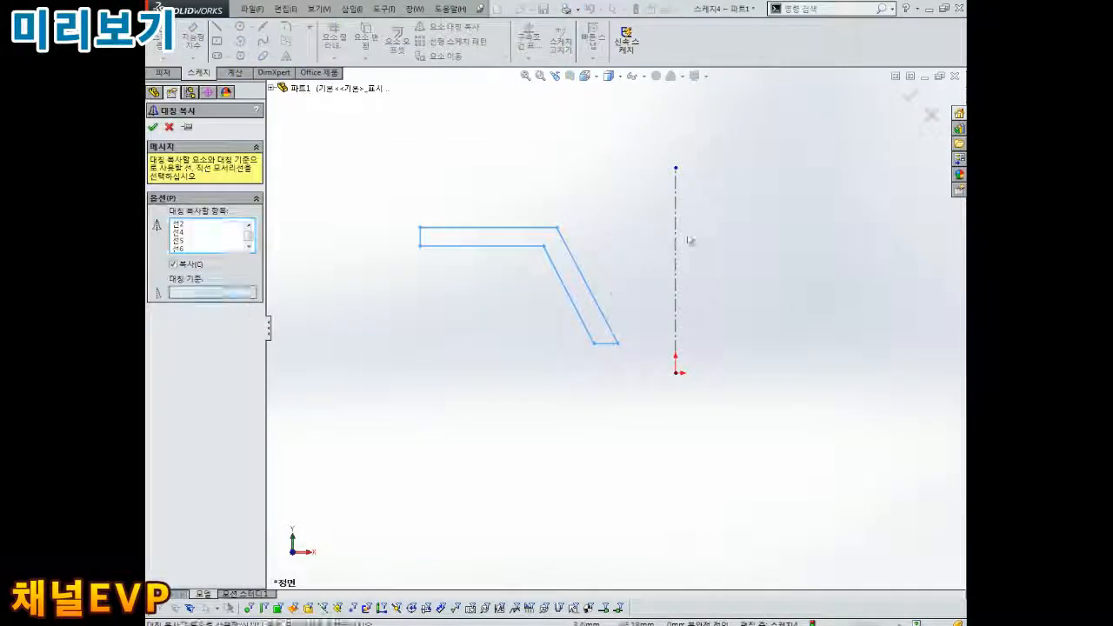
pyautogui.click(676, 241)
pyautogui.press('Return')
# Set the overall distance between the outer ends of the two arms to 106.25 mm.
pyautogui.scroll(-2, 516, 280)
pyautogui.click(805, 244)
pyautogui.click(450, 244)
pyautogui.click(521, 165)
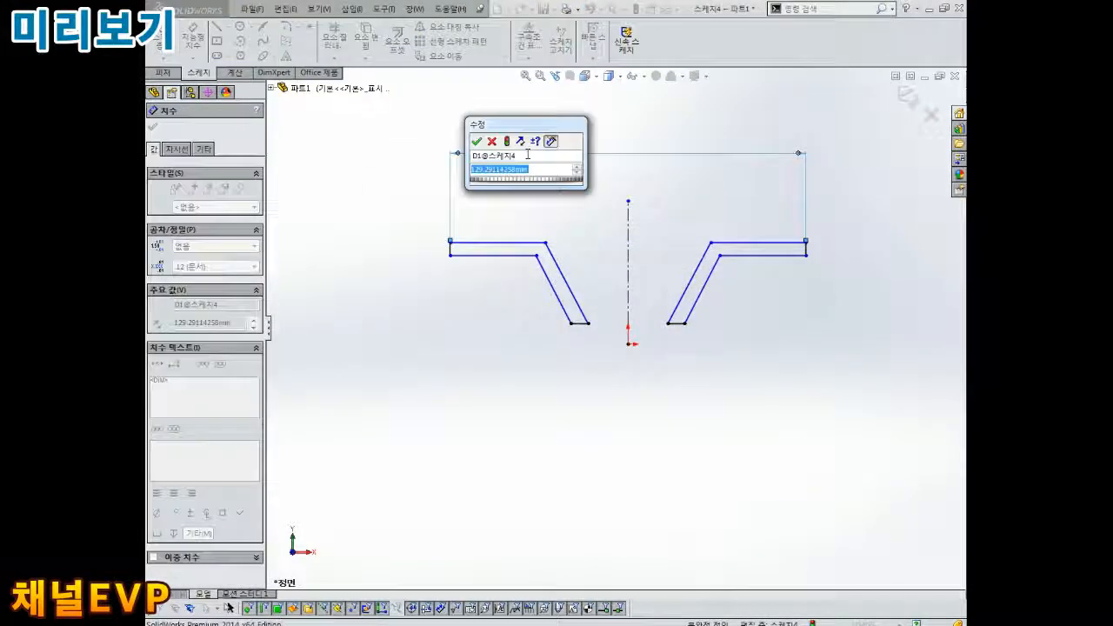
pyautogui.write('106.25')
pyautogui.press('Return')
# Set the distance between the upper bend points of the two arms to 68.75 mm.
pyautogui.click(545, 242)
pyautogui.click(712, 243)
pyautogui.click(651, 182)
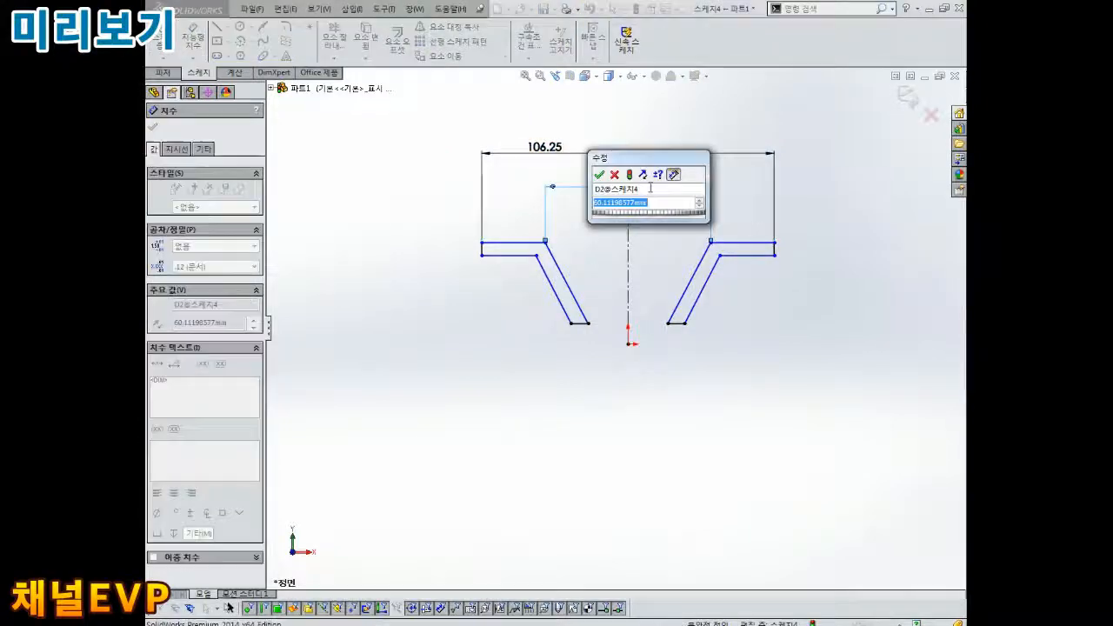
pyautogui.write('68.75')
pyautogui.press('Return')
# Make the two slanted edges of the left arm profile parallel.
pyautogui.scroll(-3, 653, 209)
pyautogui.press('Escape')
pyautogui.click(496, 354)
pyautogui.keyDown('ctrl'); pyautogui.click(527, 355); pyautogui.keyUp('ctrl')
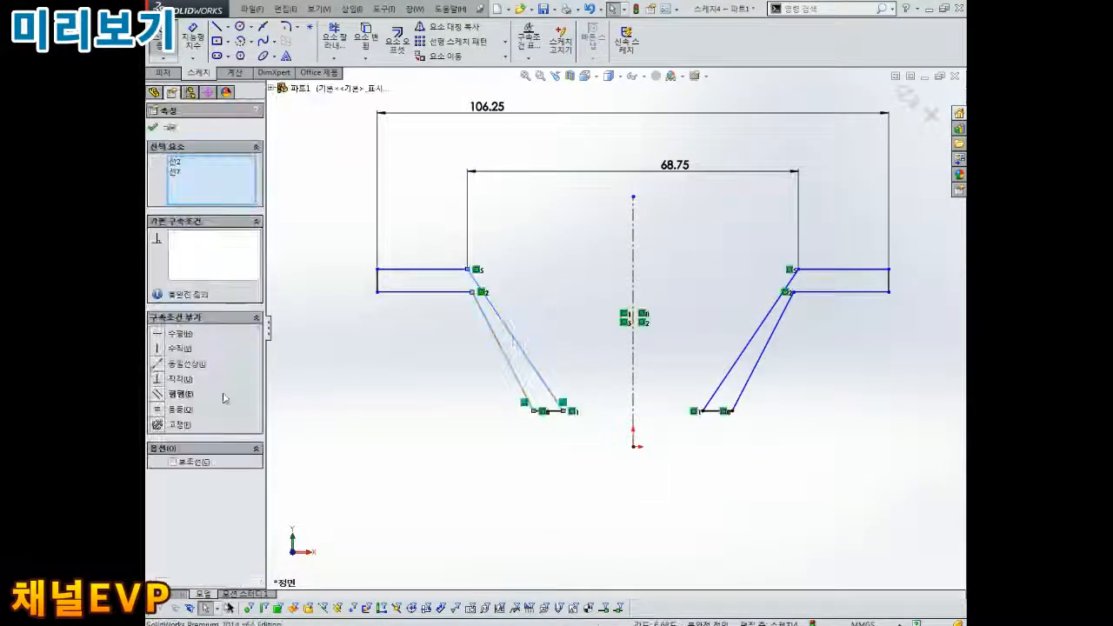
pyautogui.click(427, 313)
pyautogui.click(422, 300)
pyautogui.keyDown('ctrl'); pyautogui.click(421, 269); pyautogui.keyUp('ctrl')
pyautogui.press('Escape')
# Set the distance between the inner lower ends of the two arms to 31.25 mm.
pyautogui.scroll(3, 658, 373)
pyautogui.scroll(-2, 546, 380)
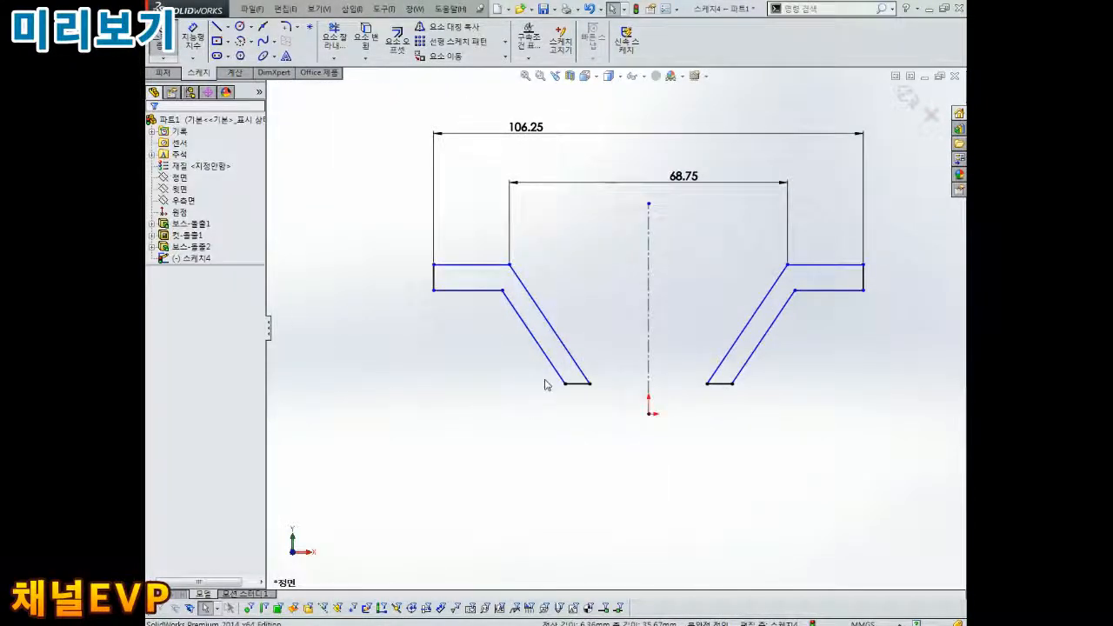
pyautogui.click(594, 374)
pyautogui.click(665, 322)
pyautogui.press('Return')
pyautogui.scroll(-2, 671, 328)
pyautogui.click(558, 394)
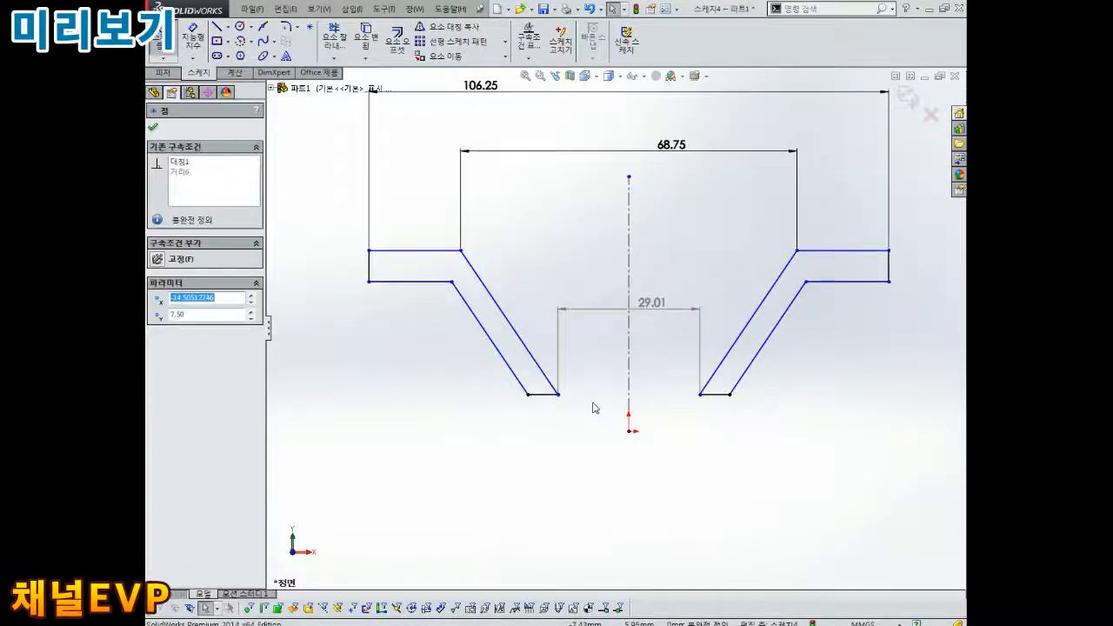
pyautogui.click(700, 393)
pyautogui.click(661, 317)
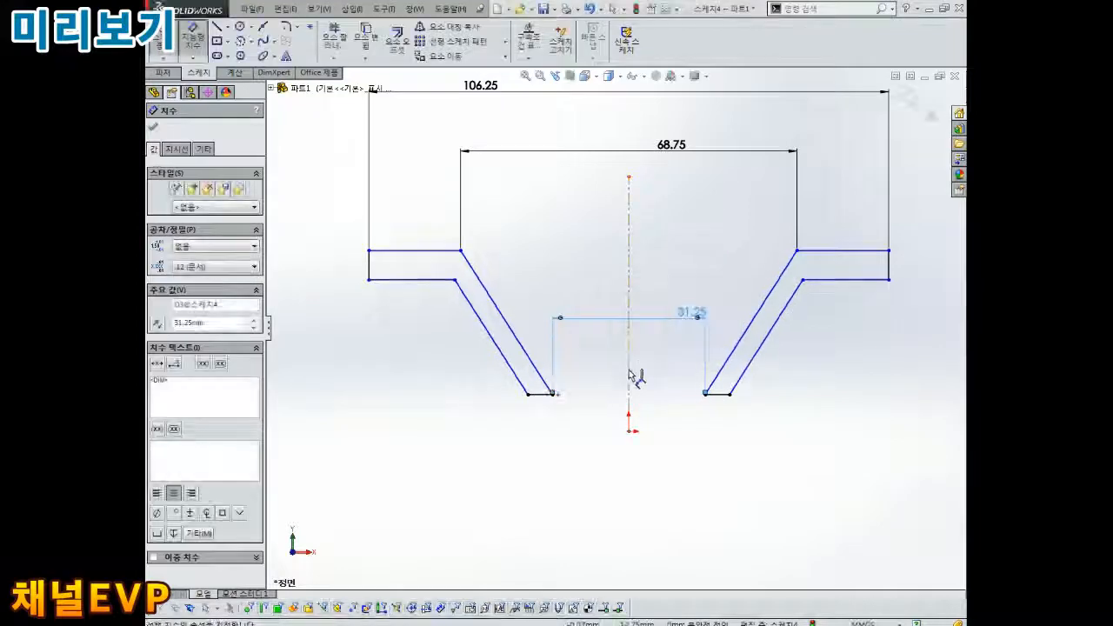
# Set the thickness of the right arm's horizontal end and slanted leg to 3.75 mm each.
pyautogui.press('Return')
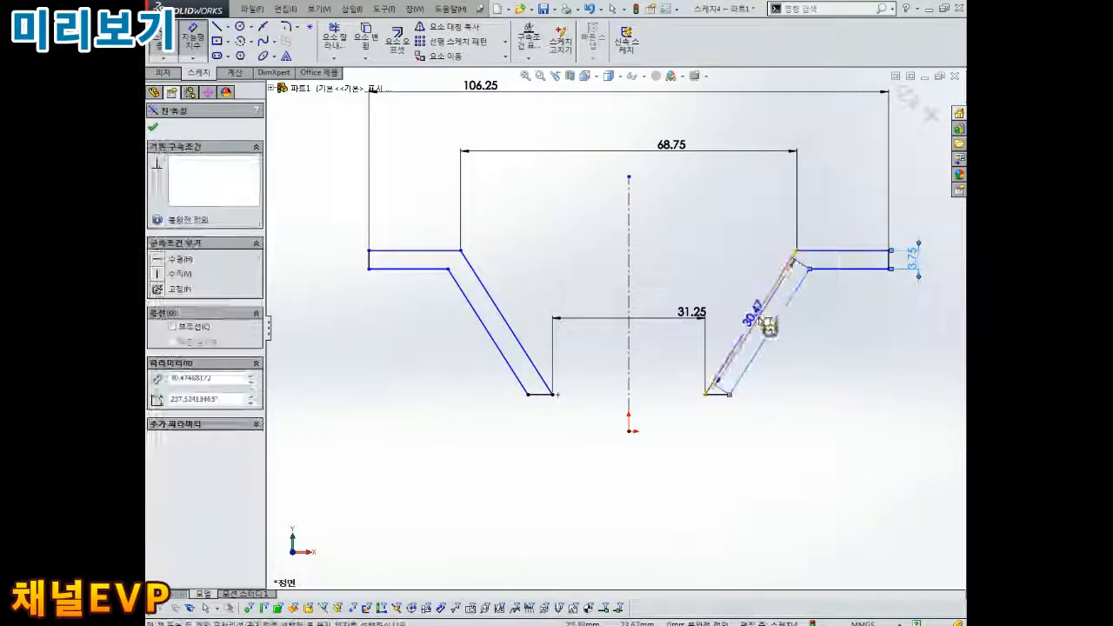
pyautogui.click(762, 322)
pyautogui.write('3.75')
pyautogui.press('Return')
pyautogui.press('Escape')
# Rearrange the arm sketch's dimensions so they sit clearly above and beside the profile.
pyautogui.scroll(-3, 591, 408)
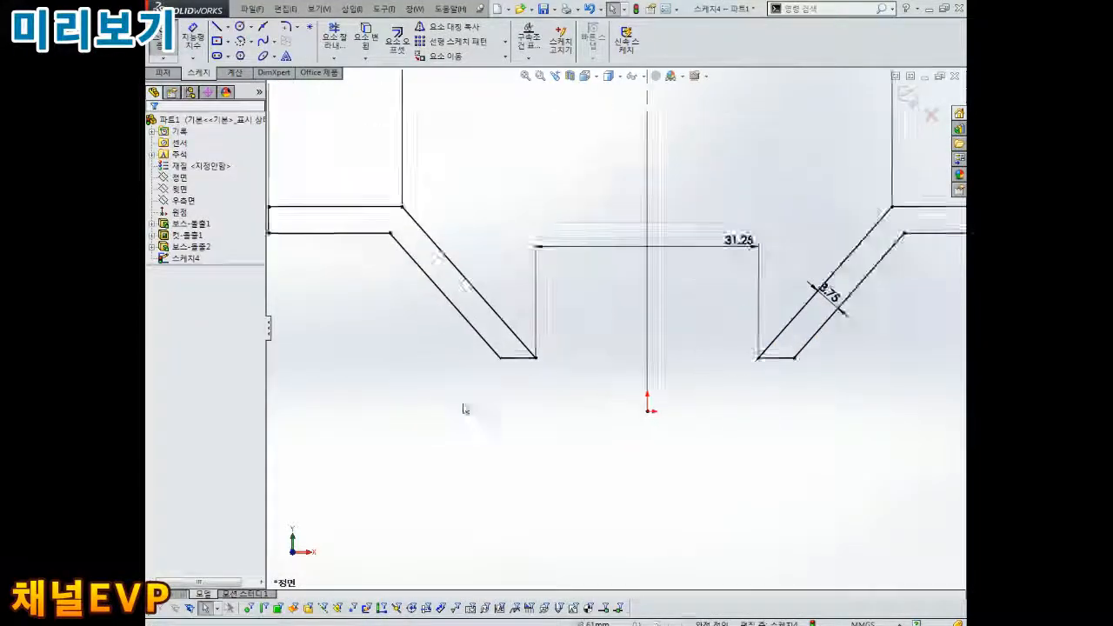
pyautogui.scroll(3, 464, 409)
pyautogui.moveTo(464, 210); pyautogui.dragTo(589, 223)
pyautogui.moveTo(638, 265); pyautogui.dragTo(567, 306)
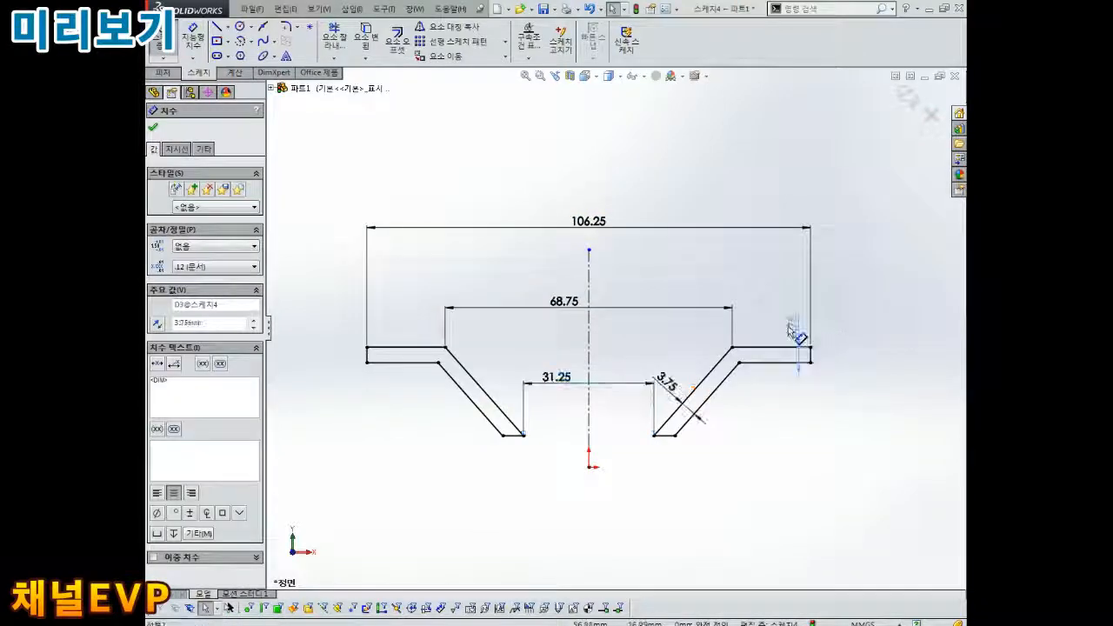
pyautogui.moveTo(788, 328); pyautogui.dragTo(783, 323)
pyautogui.press('Escape')
# Show the hidden solid body again and view it square to the arm sketch.
pyautogui.scroll(-1, 570, 439)
pyautogui.click(209, 227)
pyautogui.moveTo(609, 437); pyautogui.dragTo(621, 402, button='middle')
pyautogui.hotkey('ctrl', '8')
pyautogui.click(775, 435)
pyautogui.scroll(1, 774, 435)
pyautogui.scroll(-1, 673, 426)
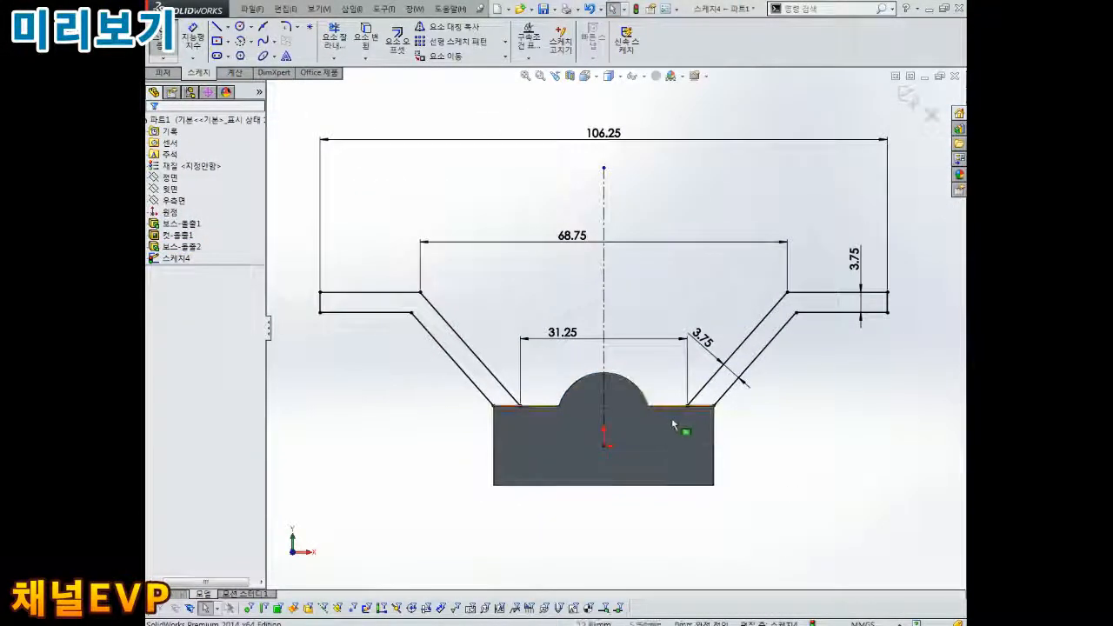
# Finish the sketch and extrude both arm profiles across the block's full depth.
pyautogui.moveTo(682, 414); pyautogui.dragTo(673, 450, button='middle')
pyautogui.click(906, 97)
pyautogui.click(164, 42)
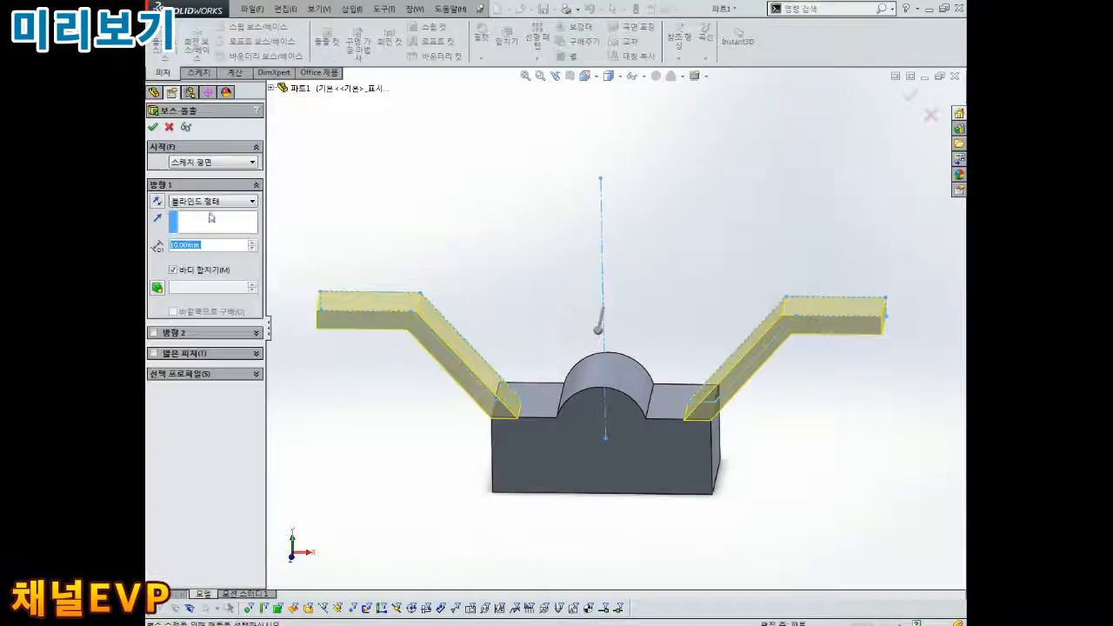
pyautogui.write('00')
pyautogui.press('Return')
pyautogui.click(153, 127)
# Start a sketch on the left arm's flat top face and draw a circle on each arm's end.
pyautogui.moveTo(616, 313); pyautogui.dragTo(609, 264, button='middle')
pyautogui.scroll(-2, 513, 248)
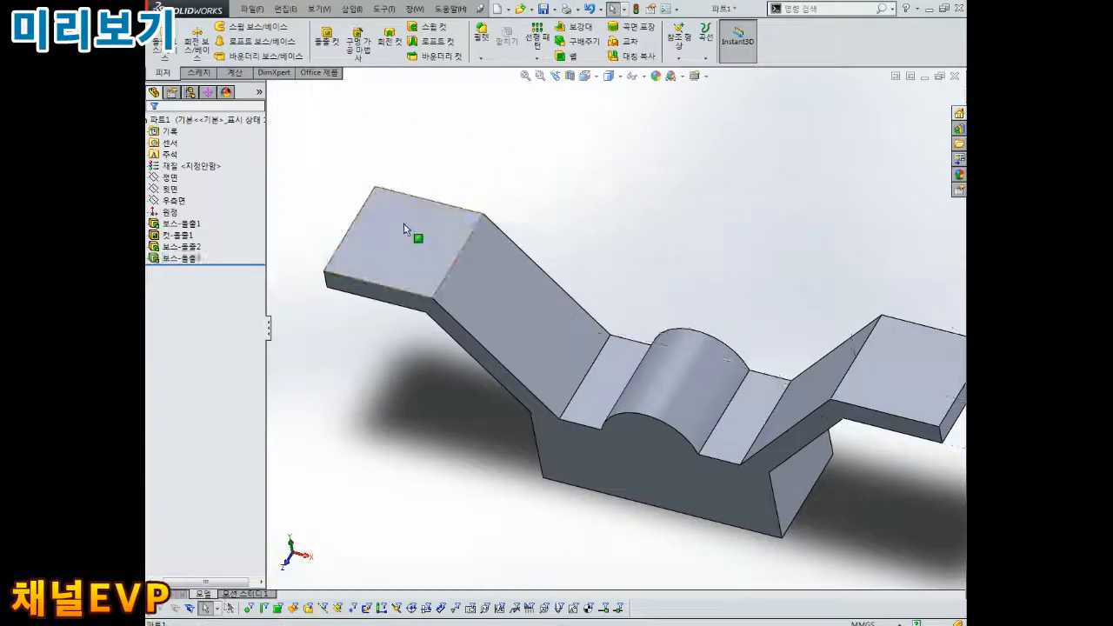
pyautogui.click(405, 227)
pyautogui.click(436, 193)
pyautogui.moveTo(376, 327); pyautogui.dragTo(397, 328)
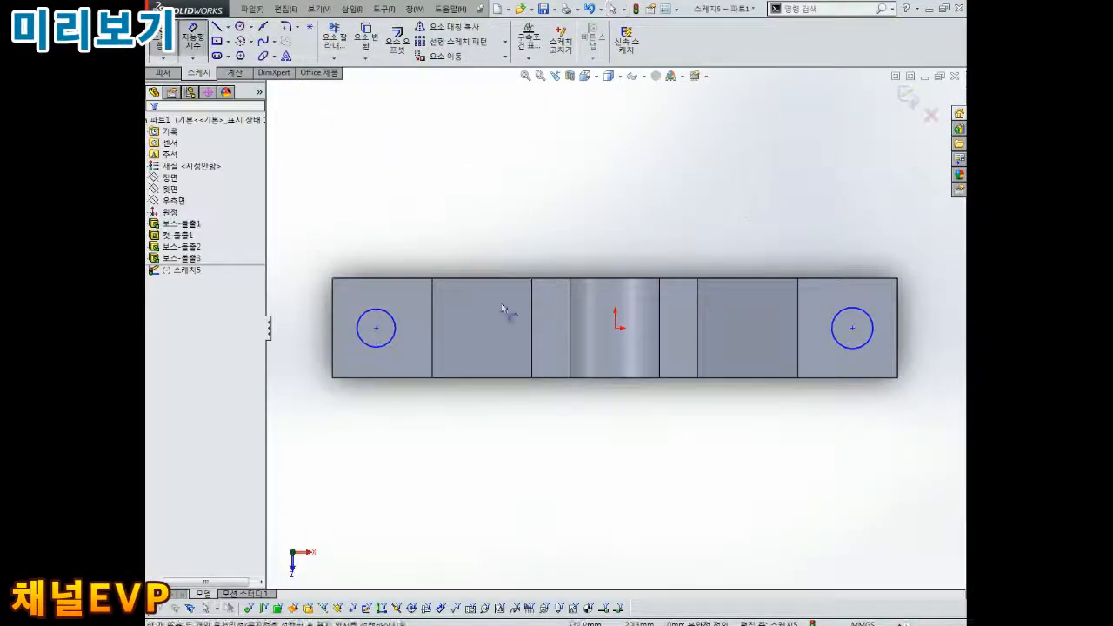
# Dimension the circle on the left arm's end to a 6.25 mm diameter.
pyautogui.click(391, 317)
pyautogui.click(477, 218)
pyautogui.write('6.25')
pyautogui.press('Return')
pyautogui.press('Escape')
# Make the two arm circles equal in size and align both centres horizontally with the origin.
pyautogui.click(392, 323)
pyautogui.keyDown('ctrl'); pyautogui.click(835, 337); pyautogui.keyUp('ctrl')
pyautogui.click(158, 385)
pyautogui.click(376, 328)
pyautogui.keyDown('ctrl'); pyautogui.click(615, 328); pyautogui.keyUp('ctrl')
pyautogui.keyDown('ctrl'); pyautogui.click(852, 328); pyautogui.keyUp('ctrl')
pyautogui.click(173, 334)
# Set the distance between the two circle centres to 87.5 mm.
pyautogui.click(193, 40)
pyautogui.click(377, 327)
pyautogui.click(852, 327)
pyautogui.click(627, 181)
pyautogui.write('87.5')
pyautogui.press('Return')
# Set the horizontal distance from the left circle's centre to the origin to 87.5/2 mm.
pyautogui.click(376, 329)
pyautogui.click(616, 329)
pyautogui.click(535, 426)
pyautogui.write('87.5')
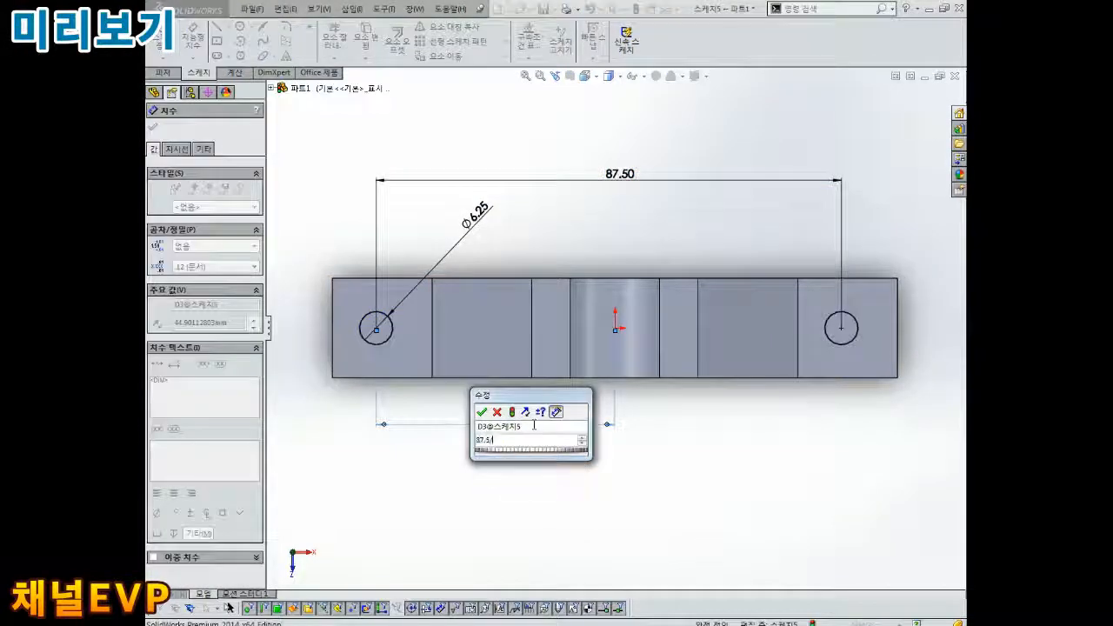
pyautogui.write('/2')
pyautogui.press('Return')
pyautogui.press('Escape')
# Move the half-distance dimension above the profile and reposition the circle's diameter dimension clear of it.
pyautogui.moveTo(532, 416); pyautogui.dragTo(532, 217)
pyautogui.moveTo(475, 215); pyautogui.dragTo(501, 256)
pyautogui.press('Escape')
pyautogui.moveTo(715, 300); pyautogui.dragTo(687, 277, button='middle')
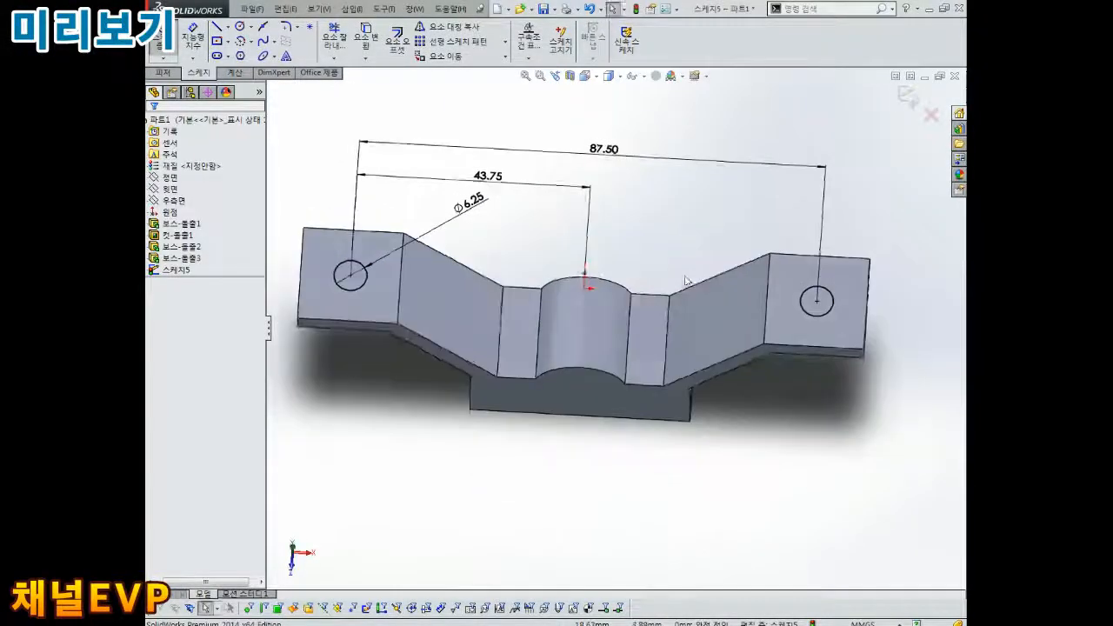
pyautogui.hotkey('ctrl', '8')
pyautogui.moveTo(470, 279); pyautogui.dragTo(420, 284)
# Cut both circles through the arm ends with an extruded cut.
pyautogui.moveTo(524, 355)
pyautogui.mouseDown(button='middle')
pyautogui.moveTo(522, 325)
pyautogui.moveTo(612, 296)
pyautogui.mouseUp(button='middle')
pyautogui.click(163, 73)
pyautogui.click(332, 42)
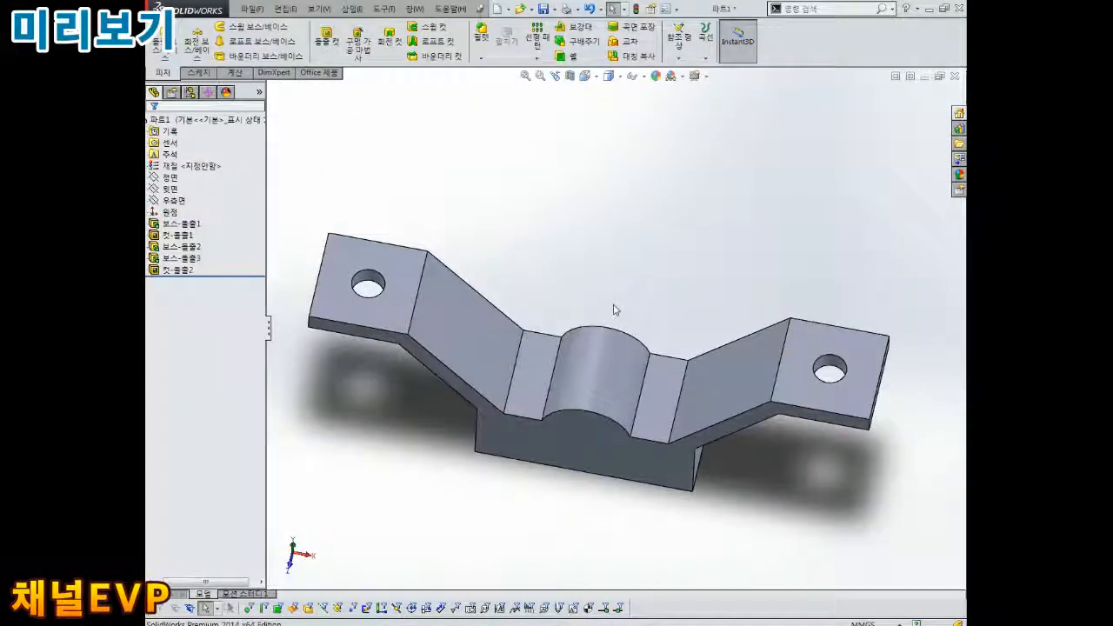
pyautogui.moveTo(614, 309); pyautogui.dragTo(632, 362, button='middle')
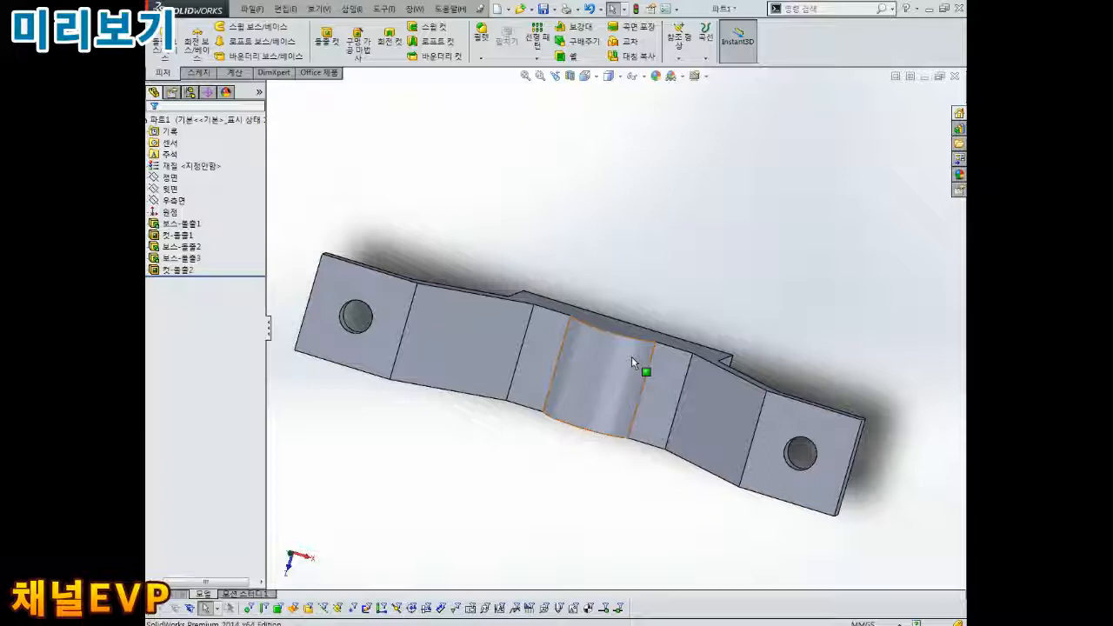
pyautogui.moveTo(534, 392); pyautogui.dragTo(526, 329, button='middle')
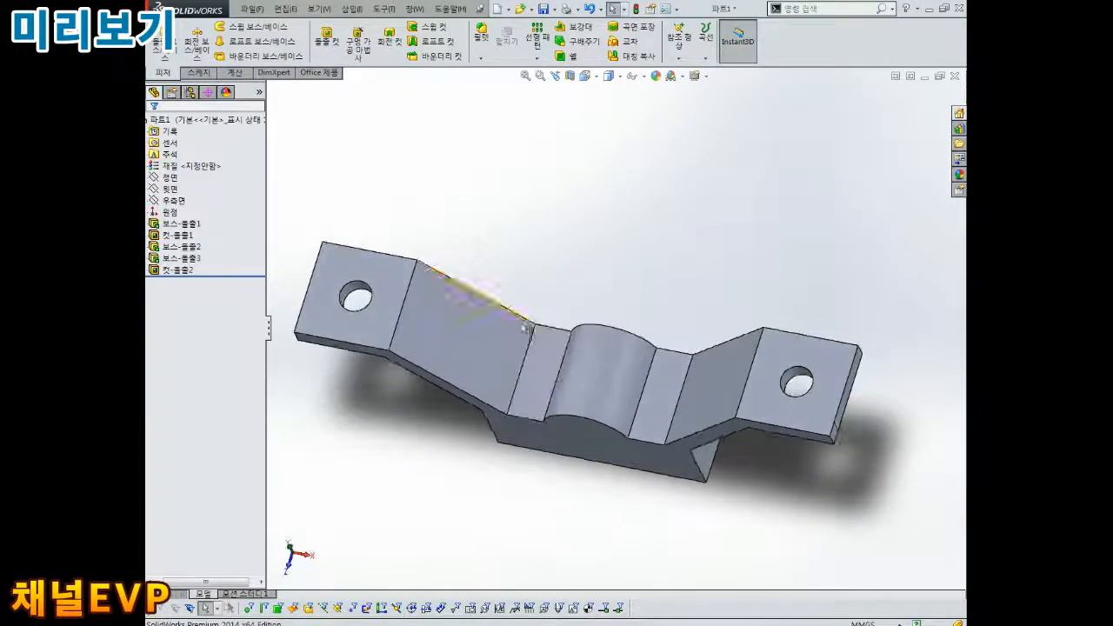
# Create a reference plane offset 12.5/2 mm from the front plane.
pyautogui.press('p')
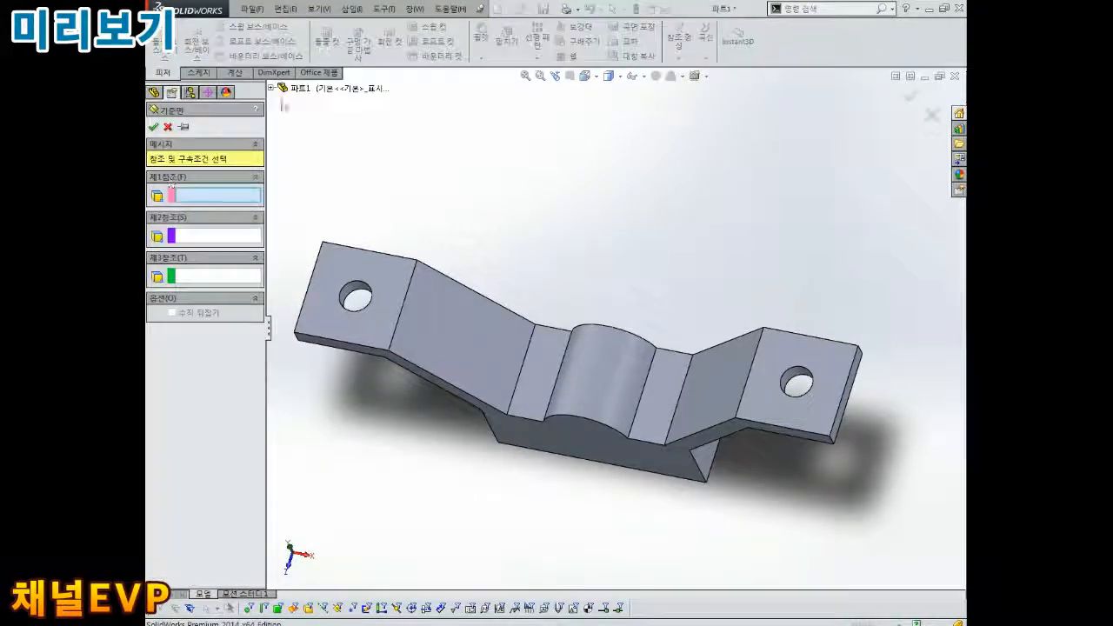
pyautogui.click(312, 149)
pyautogui.moveTo(558, 211); pyautogui.dragTo(589, 255, button='middle')
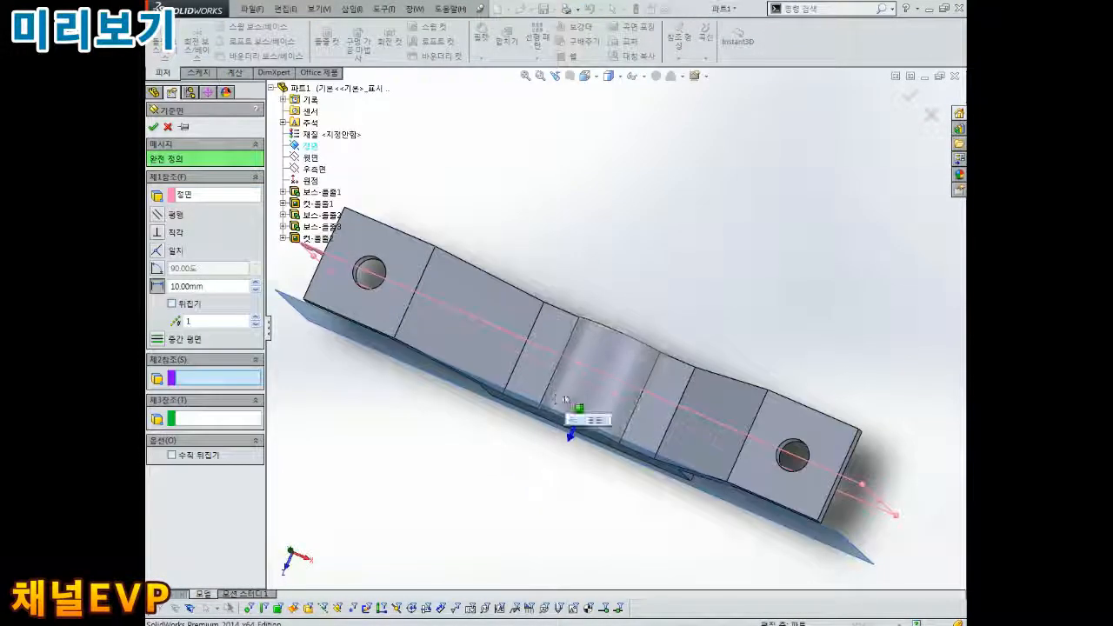
pyautogui.write('12.5/2')
pyautogui.press('Return')
pyautogui.moveTo(511, 239); pyautogui.dragTo(514, 281, button='middle')
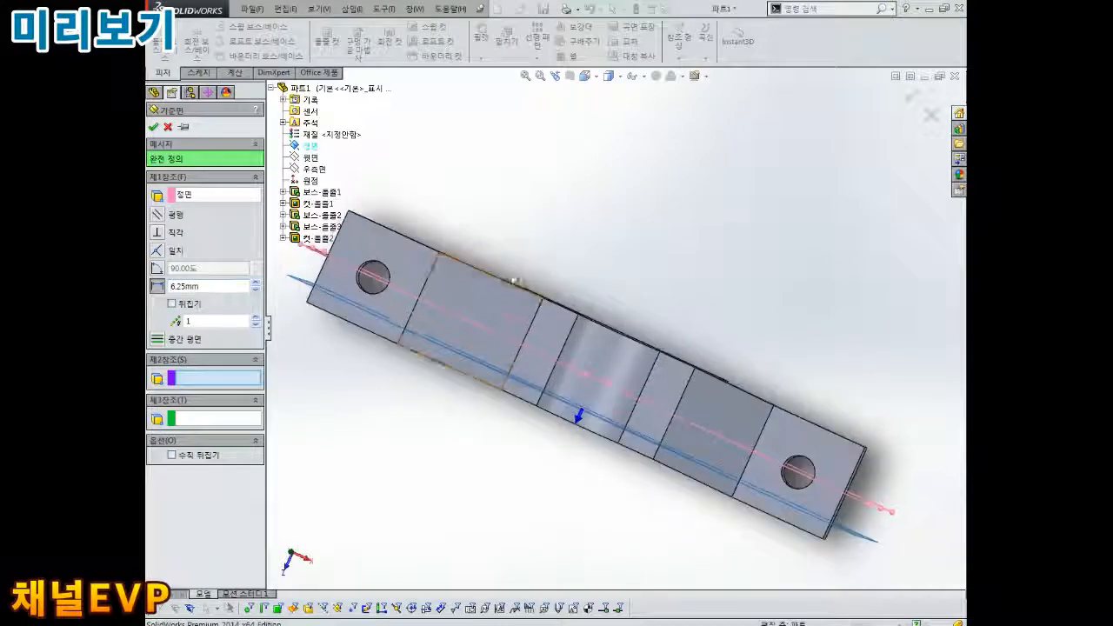
pyautogui.moveTo(506, 388); pyautogui.dragTo(494, 365, button='middle')
pyautogui.click(154, 127)
# Start a sketch on the offset reference plane, viewed square to it.
pyautogui.click(678, 206)
pyautogui.moveTo(600, 235); pyautogui.dragTo(598, 252, button='middle')
pyautogui.scroll(-2, 443, 344)
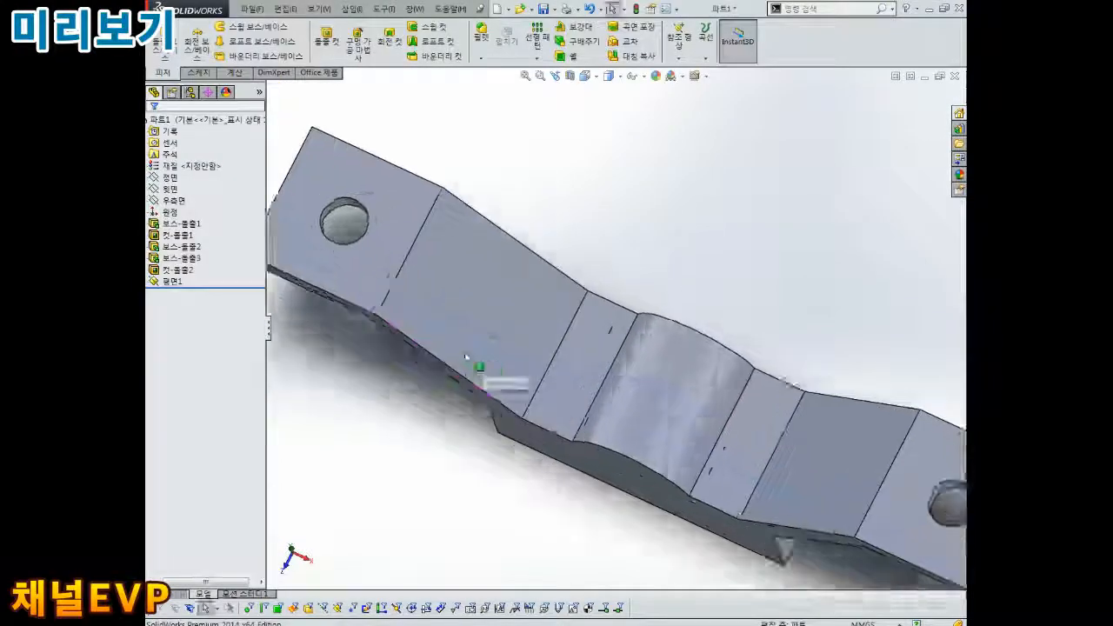
pyautogui.scroll(2, 470, 356)
pyautogui.click(415, 328)
pyautogui.moveTo(548, 326); pyautogui.dragTo(624, 261, button='middle')
pyautogui.scroll(2, 623, 261)
pyautogui.scroll(-2, 626, 258)
pyautogui.click(610, 323)
pyautogui.click(642, 292)
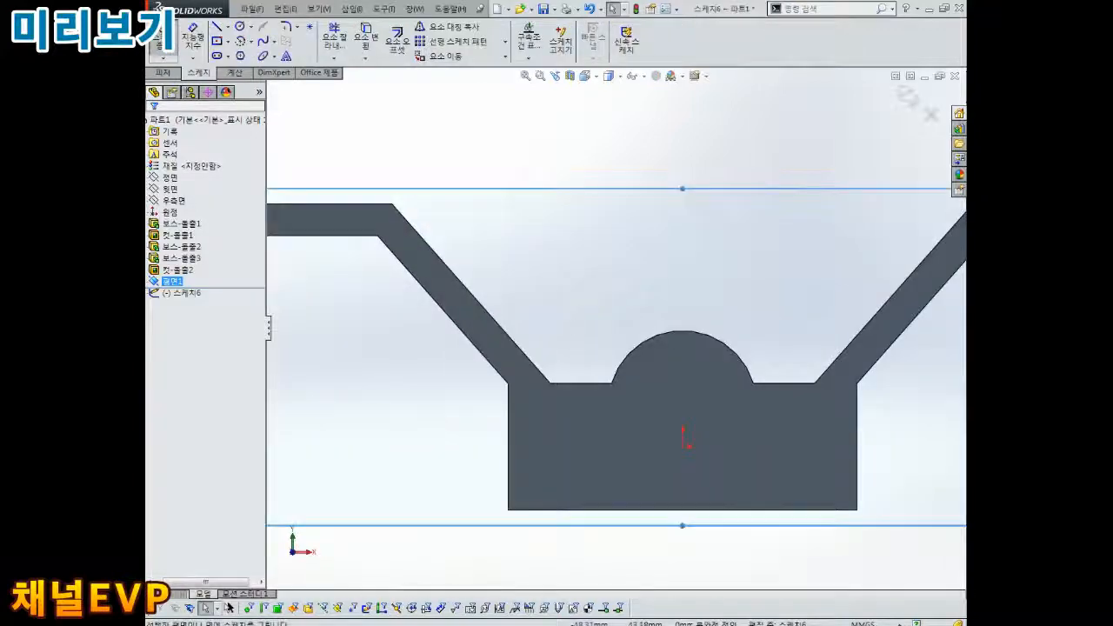
# Draw a line from the left arm's upper bend corner to the top of the central boss.
pyautogui.click(217, 27)
pyautogui.click(393, 204)
pyautogui.click(683, 331)
pyautogui.press('Escape')
pyautogui.scroll(-2, 682, 374)
pyautogui.scroll(2, 687, 365)
pyautogui.moveTo(539, 187); pyautogui.dragTo(505, 181, button='middle')
pyautogui.scroll(2, 491, 256)
pyautogui.scroll(-2, 487, 255)
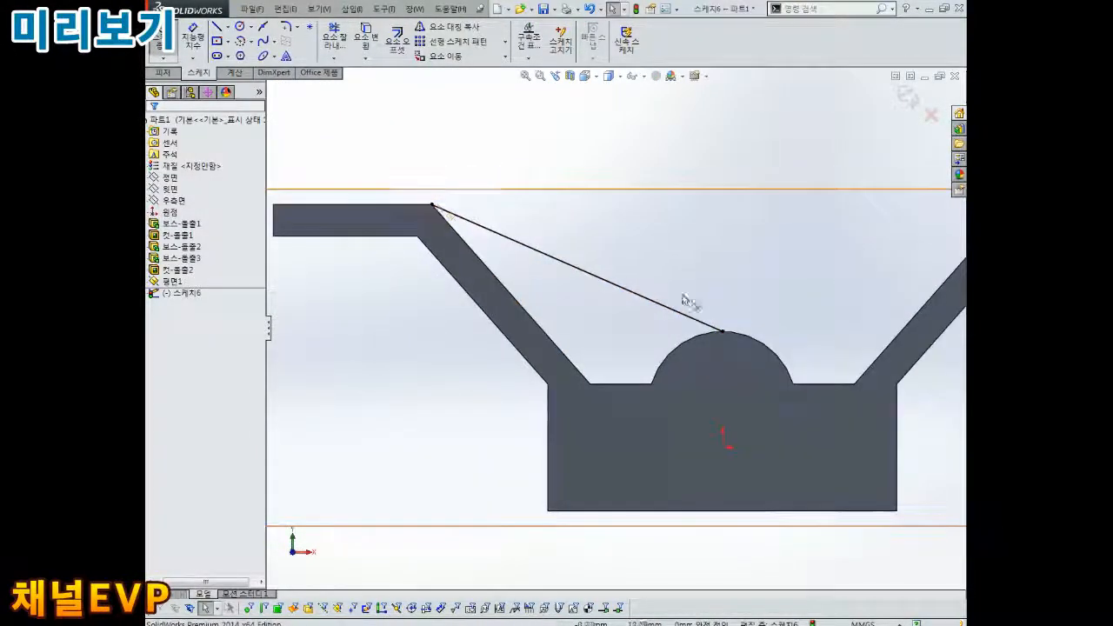
pyautogui.scroll(2, 725, 336)
pyautogui.moveTo(734, 311); pyautogui.dragTo(643, 313, button='middle')
# Finish the sketch and create a rib from the line between the left arm and the boss.
pyautogui.click(906, 98)
pyautogui.scroll(-2, 564, 199)
pyautogui.click(576, 28)
pyautogui.moveTo(604, 365)
pyautogui.mouseDown(button='middle')
pyautogui.moveTo(607, 383)
pyautogui.moveTo(629, 270)
pyautogui.moveTo(639, 318)
pyautogui.moveTo(630, 335)
pyautogui.mouseUp(button='middle')
pyautogui.scroll(-1, 628, 271)
pyautogui.click(153, 127)
# Mirror the rib about the front plane.
pyautogui.scroll(2, 599, 209)
pyautogui.moveTo(600, 200); pyautogui.dragTo(665, 374, button='middle')
pyautogui.scroll(-4, 530, 345)
pyautogui.scroll(3, 573, 265)
pyautogui.scroll(3, 721, 204)
pyautogui.scroll(-3, 713, 319)
pyautogui.scroll(2, 683, 230)
pyautogui.moveTo(682, 230); pyautogui.dragTo(687, 291, button='middle')
pyautogui.click(637, 56)
pyautogui.scroll(-1, 589, 258)
pyautogui.click(271, 88)
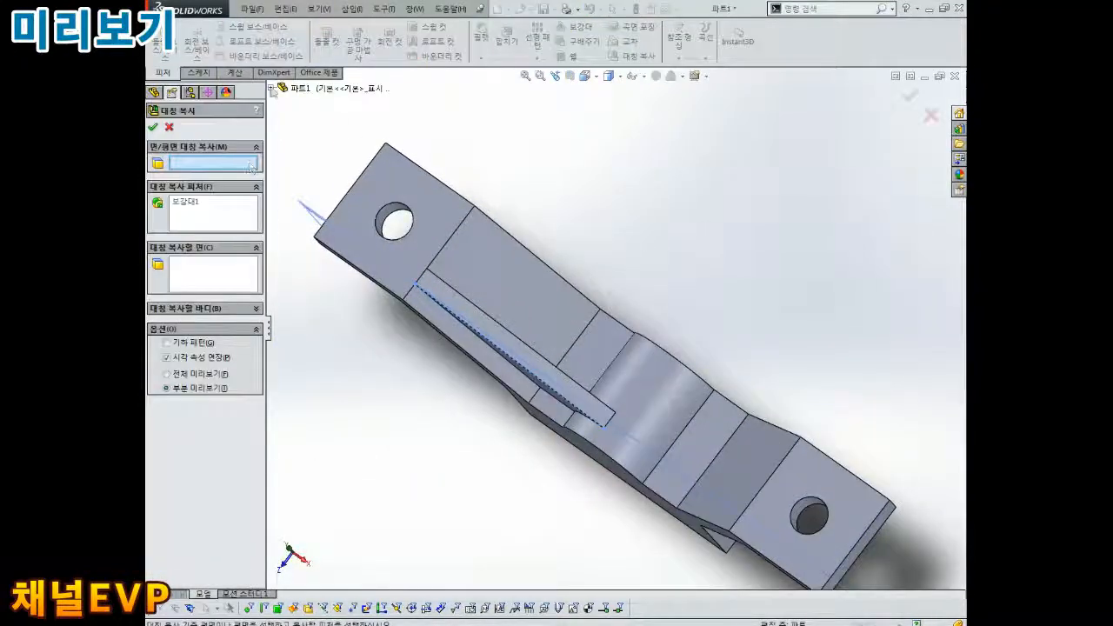
pyautogui.click(304, 145)
pyautogui.click(153, 126)
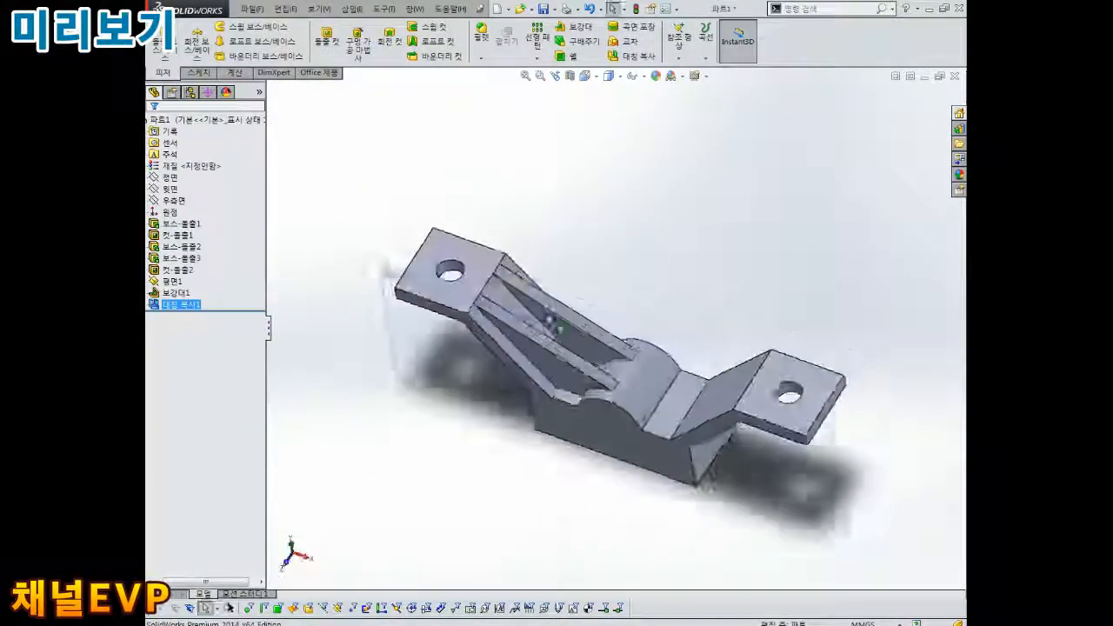
# Mirror the left arm's ribs about the right plane onto the other arm.
pyautogui.click(638, 57)
pyautogui.click(311, 168)
pyautogui.click(186, 201)
pyautogui.click(153, 128)
pyautogui.moveTo(722, 222)
pyautogui.mouseDown(button='middle')
pyautogui.moveTo(705, 217)
pyautogui.moveTo(739, 228)
pyautogui.mouseUp(button='middle')
pyautogui.scroll(-1, 678, 391)
pyautogui.scroll(3, 676, 389)
pyautogui.moveTo(676, 389); pyautogui.dragTo(600, 391, button='middle')
# Hide the offset reference plane and return to the isometric view.
pyautogui.click(172, 281)
pyautogui.moveTo(661, 357); pyautogui.dragTo(517, 246, button='middle')
pyautogui.click(172, 282)
pyautogui.click(206, 261)
pyautogui.hotkey('ctrl', '7')
pyautogui.scroll(3, 609, 348)
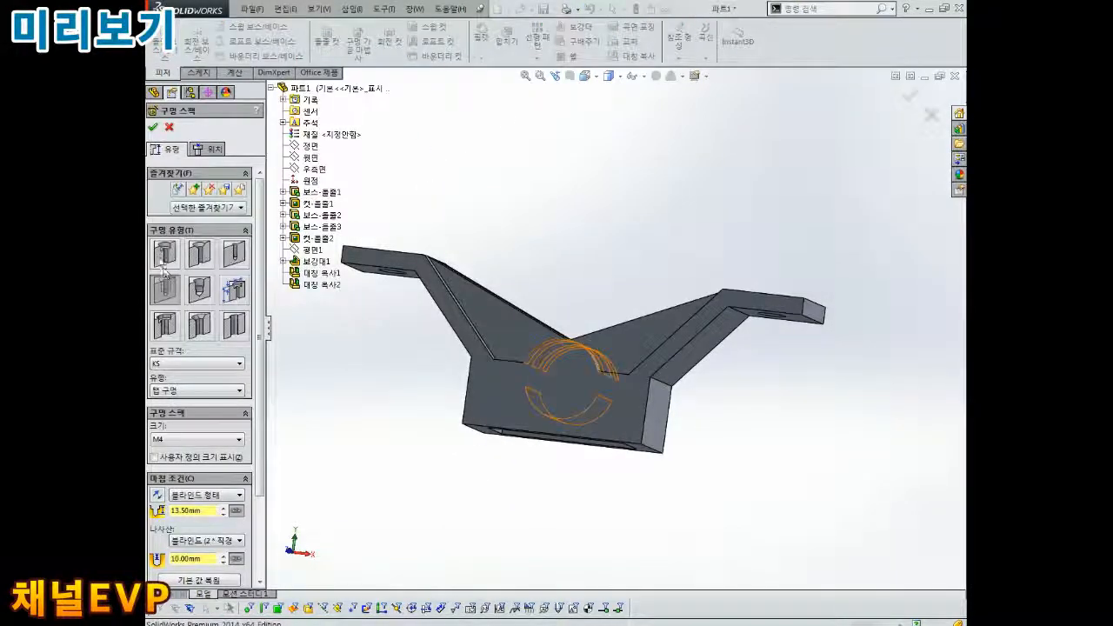
# Define an M6 counterbore hole with custom sizes 10, 12.5 and 2 mm and place it at the boss centre on the front face.
pyautogui.click(164, 266)
pyautogui.click(200, 487)
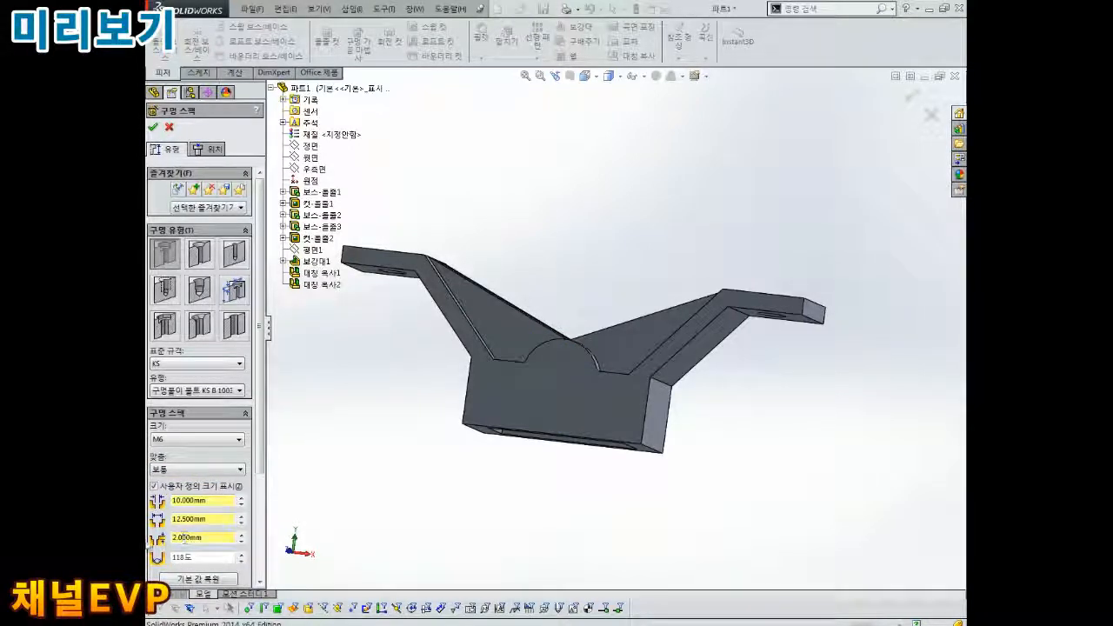
pyautogui.click(214, 150)
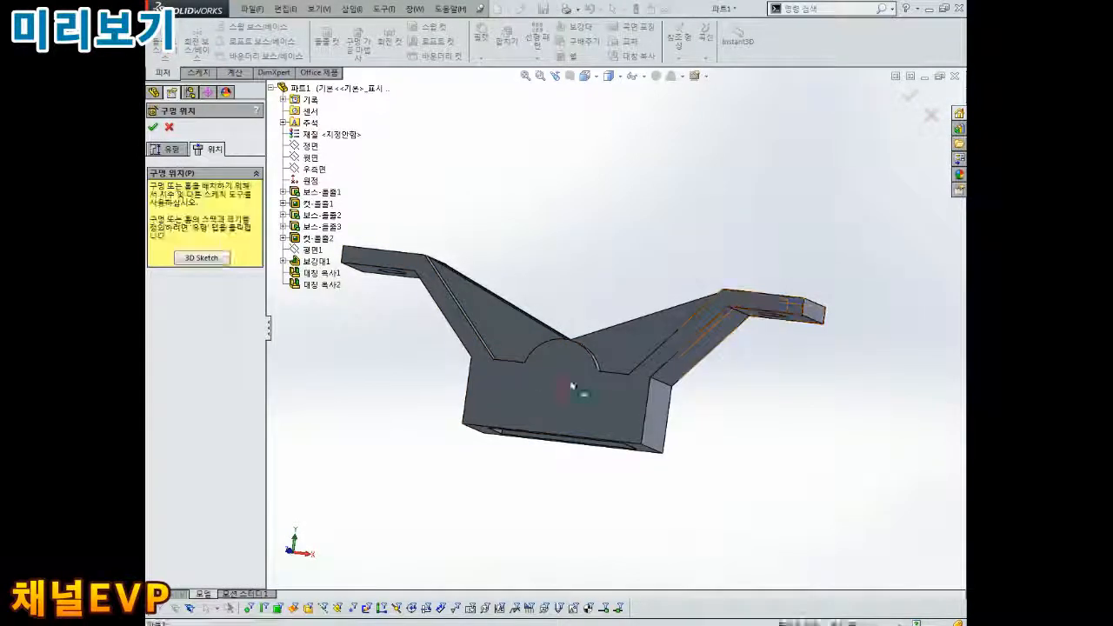
pyautogui.click(569, 376)
# Choose the counterbore hole's end condition and complete the hole.
pyautogui.click(167, 149)
pyautogui.click(205, 505)
pyautogui.click(195, 527)
pyautogui.moveTo(487, 374); pyautogui.dragTo(542, 377, button='middle')
pyautogui.scroll(2, 542, 378)
pyautogui.click(153, 128)
# Examine the counterbore hole with hidden lines shown and square to the front face, and restore the shaded display with edges.
pyautogui.moveTo(522, 313)
pyautogui.mouseDown(button='middle')
pyautogui.moveTo(566, 292)
pyautogui.moveTo(612, 330)
pyautogui.moveTo(632, 380)
pyautogui.moveTo(534, 367)
pyautogui.moveTo(718, 350)
pyautogui.moveTo(619, 355)
pyautogui.moveTo(661, 350)
pyautogui.mouseUp(button='middle')
pyautogui.click(611, 77)
pyautogui.click(613, 142)
pyautogui.click(589, 77)
pyautogui.click(618, 140)
pyautogui.scroll(-4, 617, 313)
pyautogui.click(445, 413)
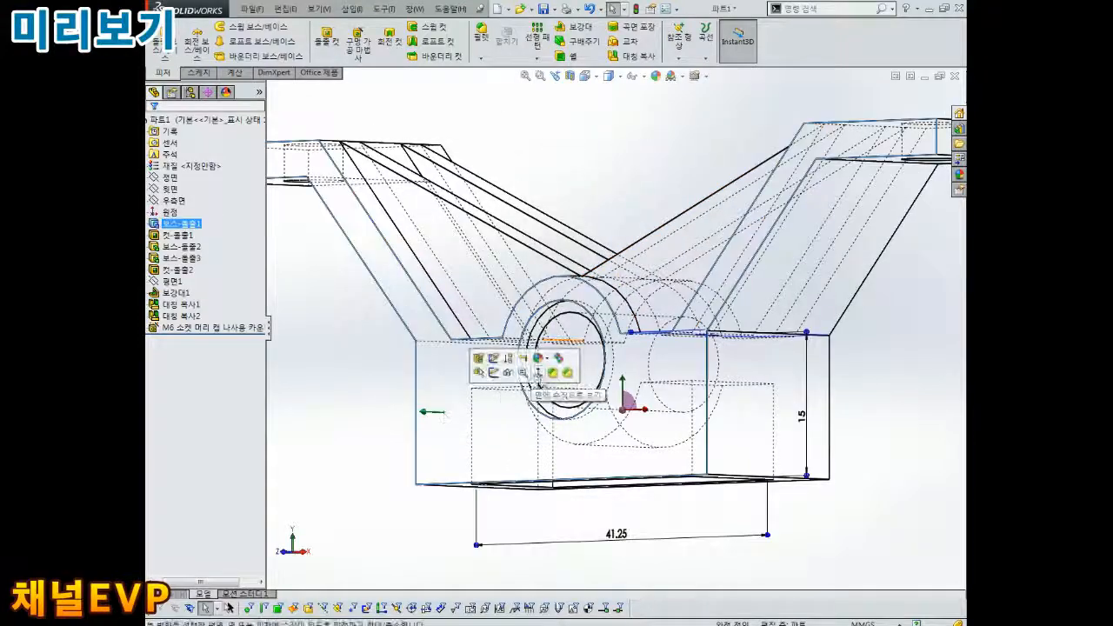
pyautogui.click(539, 374)
pyautogui.hotkey('ctrl', '7')
pyautogui.click(611, 76)
pyautogui.click(613, 92)
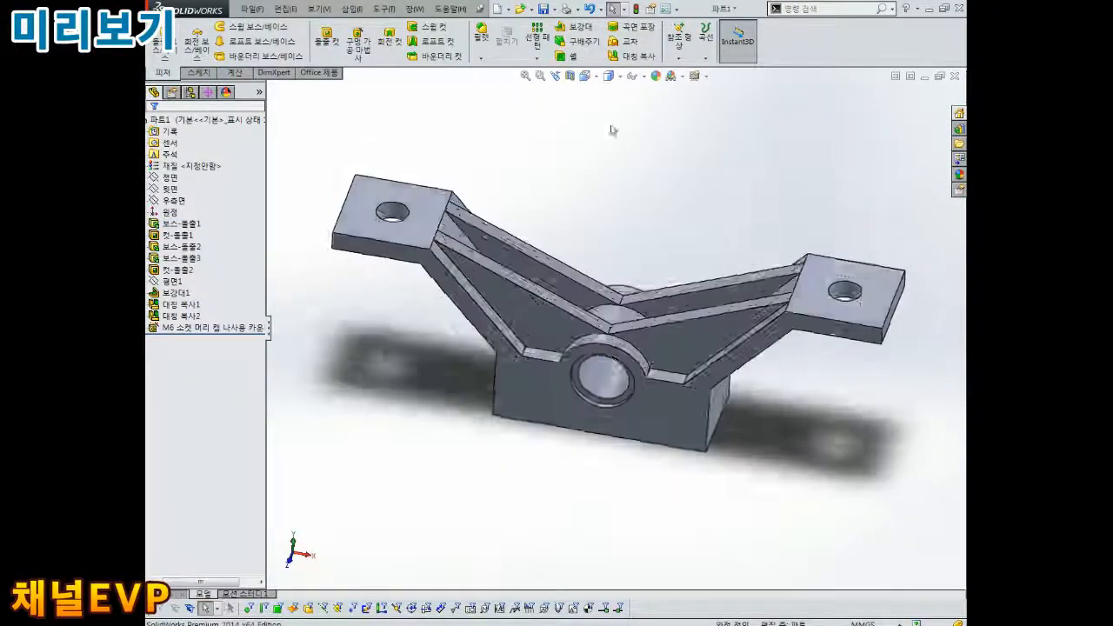
# Fillet the four outer corner edges of the arm ends with a 3.125 mm radius.
pyautogui.moveTo(614, 131); pyautogui.dragTo(639, 138, button='middle')
pyautogui.click(481, 33)
pyautogui.moveTo(540, 187); pyautogui.dragTo(609, 209, button='middle')
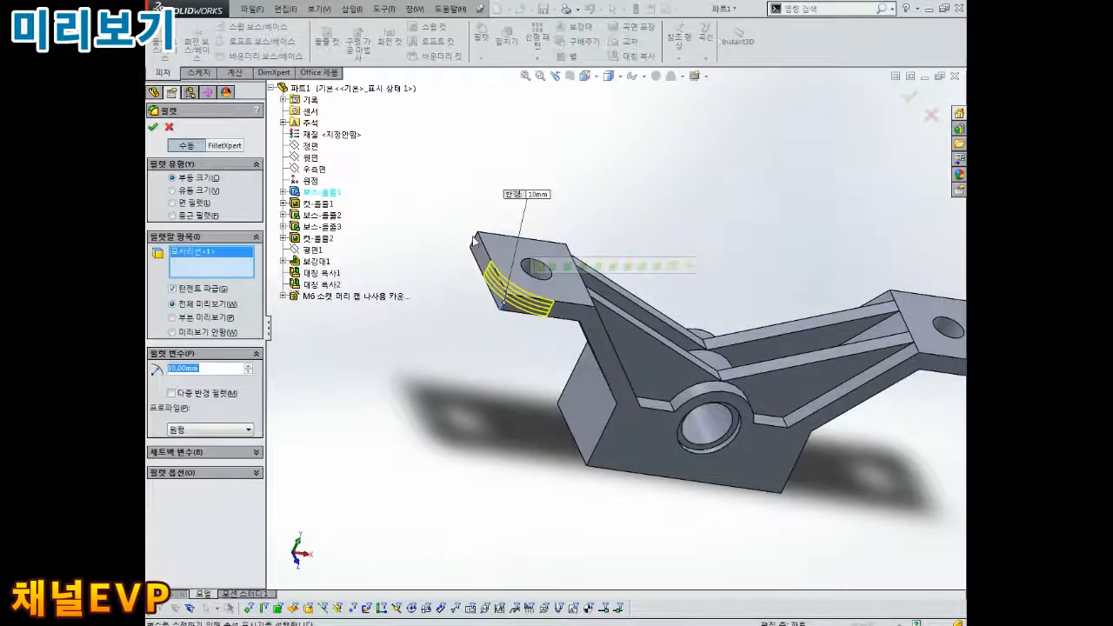
pyautogui.click(474, 243)
pyautogui.moveTo(661, 348); pyautogui.dragTo(556, 352, button='middle')
pyautogui.click(739, 359)
pyautogui.click(752, 293)
pyautogui.keyDown('ctrl'); pyautogui.moveTo(678, 287); pyautogui.dragTo(745, 312, button='middle'); pyautogui.keyUp('ctrl')
pyautogui.moveTo(209, 369); pyautogui.dragTo(146, 328)
pyautogui.write('3.125')
pyautogui.press('Return')
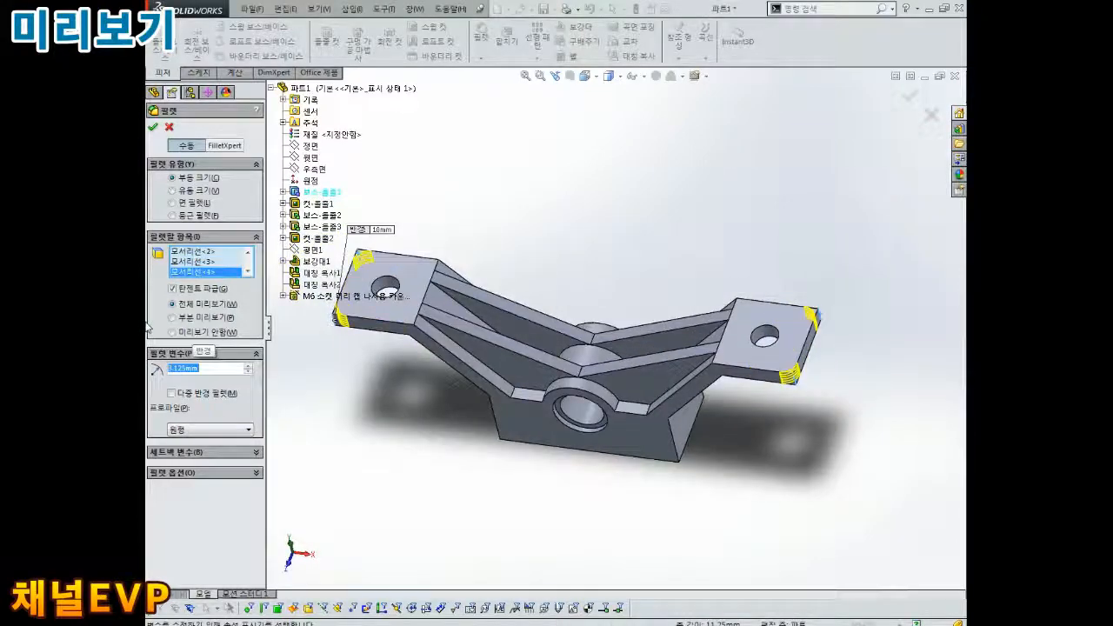
pyautogui.press('Return')
# Change the whole part's appearance colour and save the part.
pyautogui.moveTo(509, 235); pyautogui.dragTo(641, 326, button='middle')
pyautogui.scroll(2, 678, 283)
pyautogui.rightClick(168, 119)
pyautogui.click(207, 102)
pyautogui.click(219, 127)
pyautogui.click(175, 372)
pyautogui.click(152, 127)
pyautogui.hotkey('ctrl', 's')
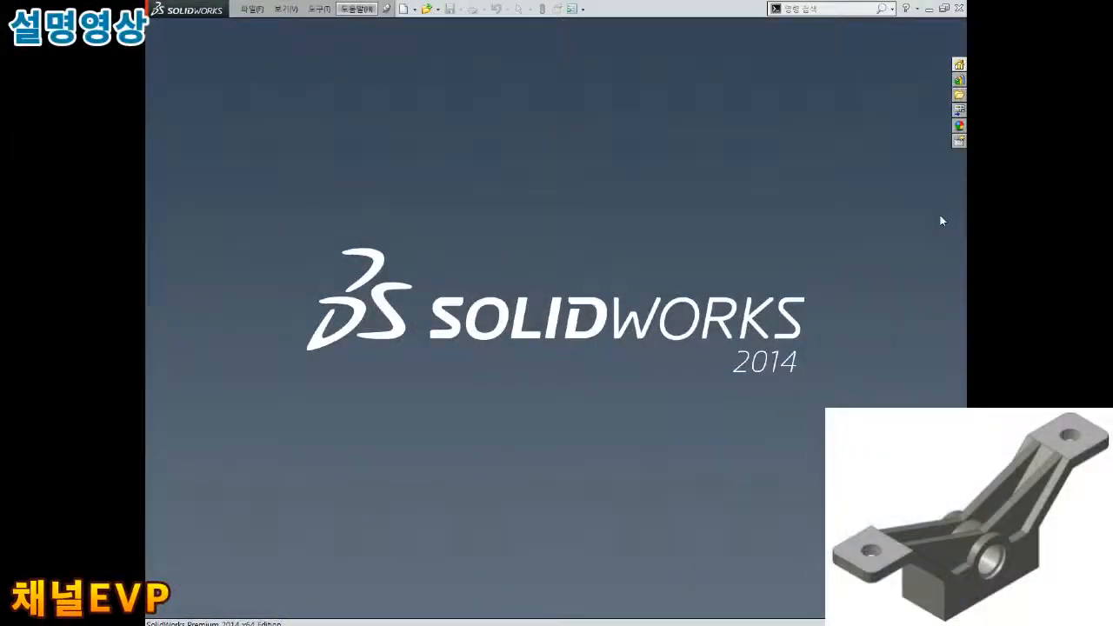
# Create a new part and start a sketch on the front plane.
pyautogui.hotkey('ctrl', 'n')
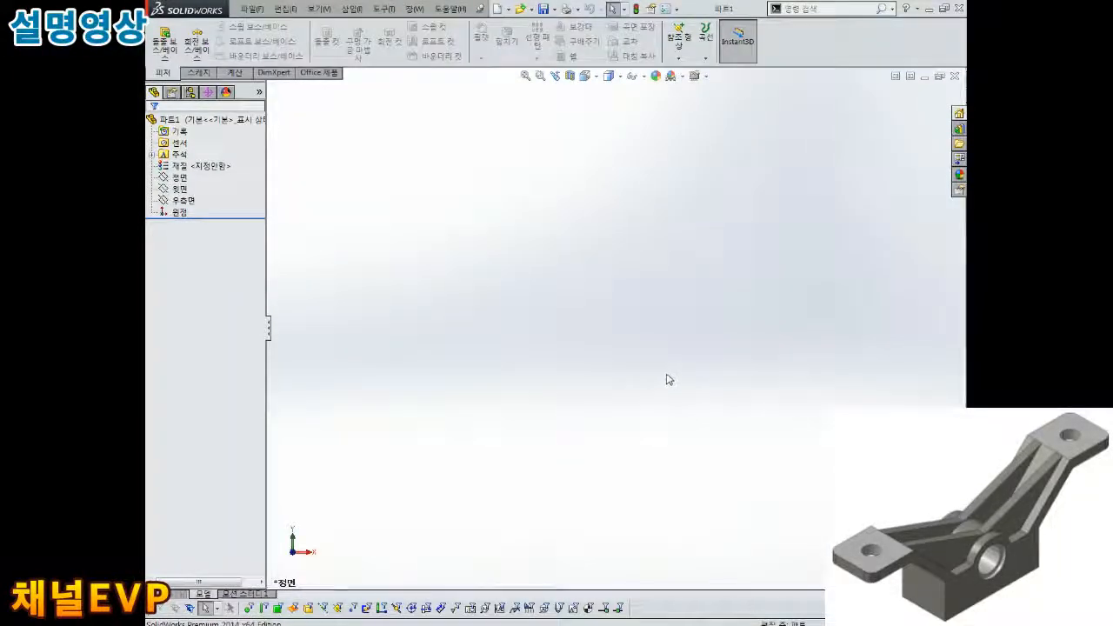
pyautogui.click(174, 178)
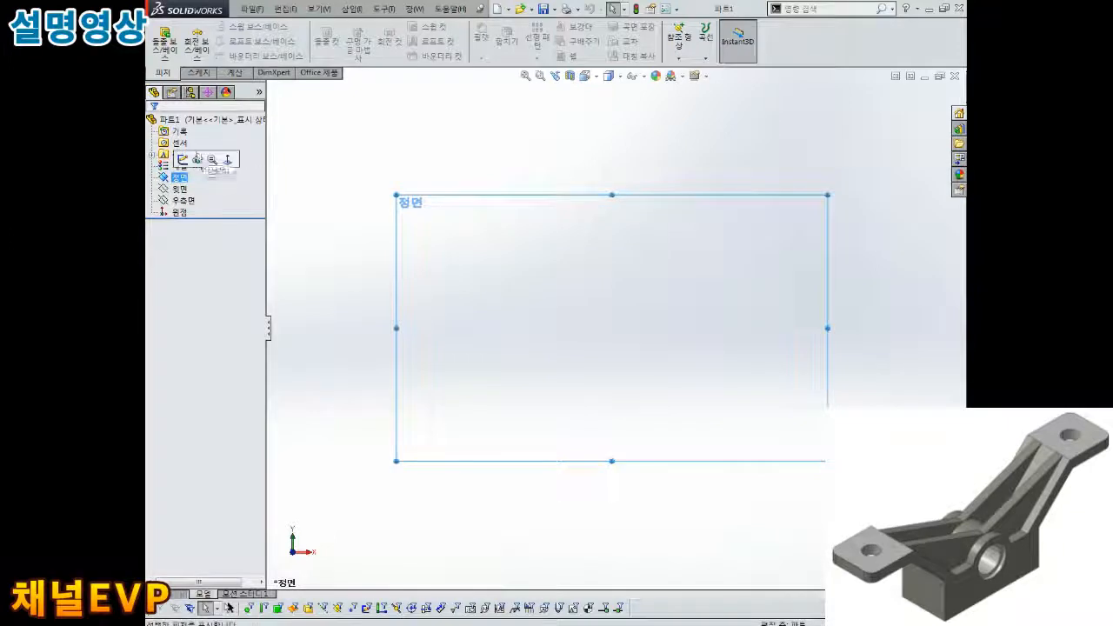
pyautogui.click(182, 159)
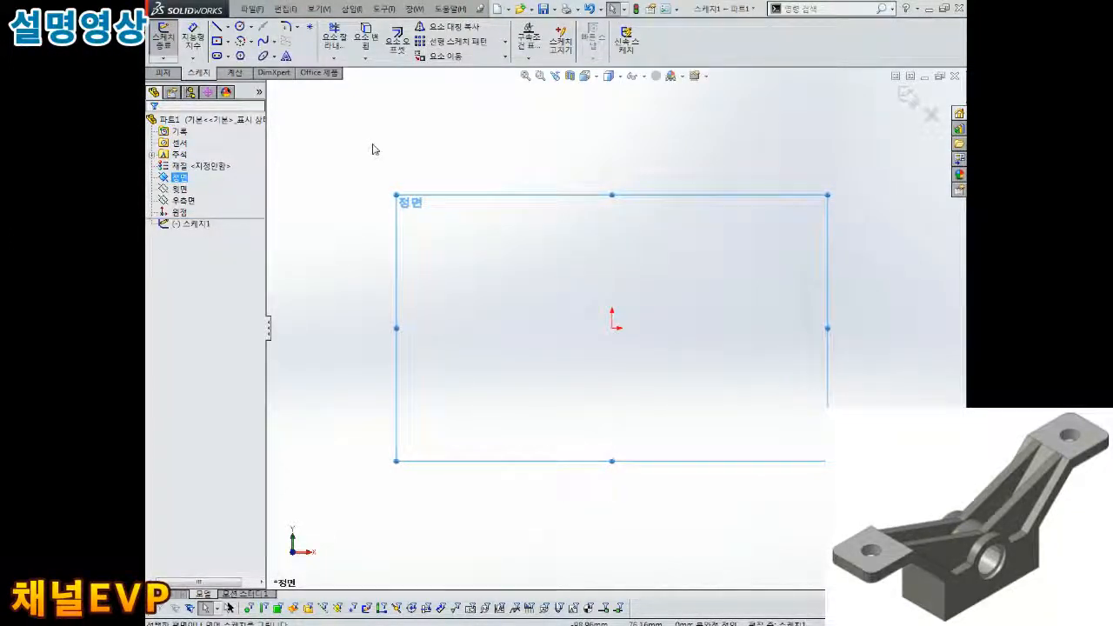
# Draw a rectangle about 108 by 40 mm centred on the origin.
pyautogui.click(217, 41)
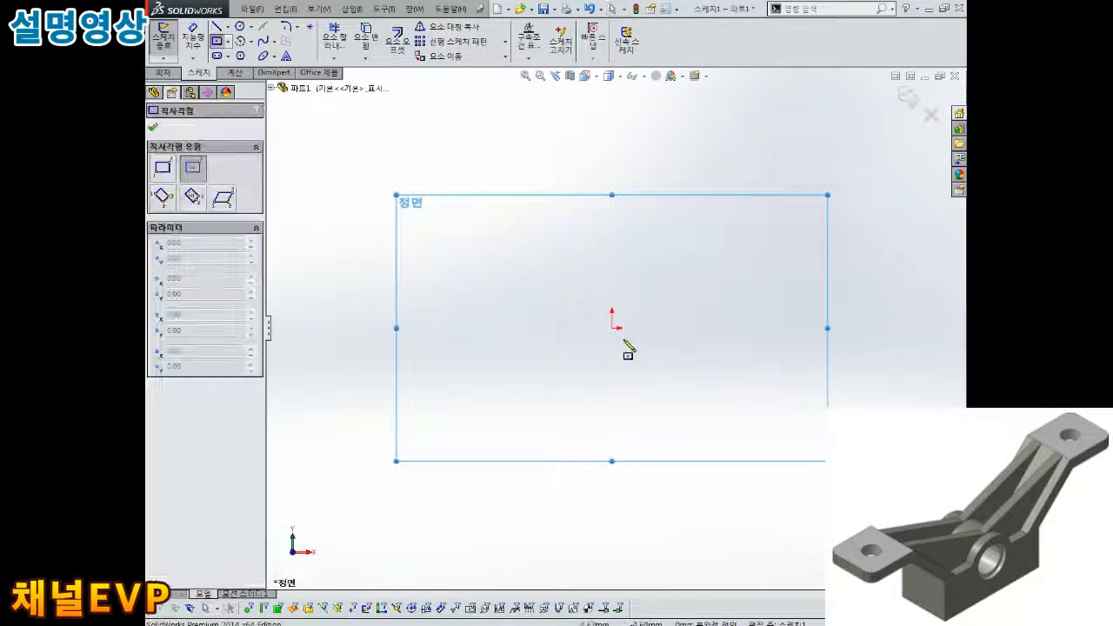
pyautogui.click(613, 325)
pyautogui.click(745, 284)
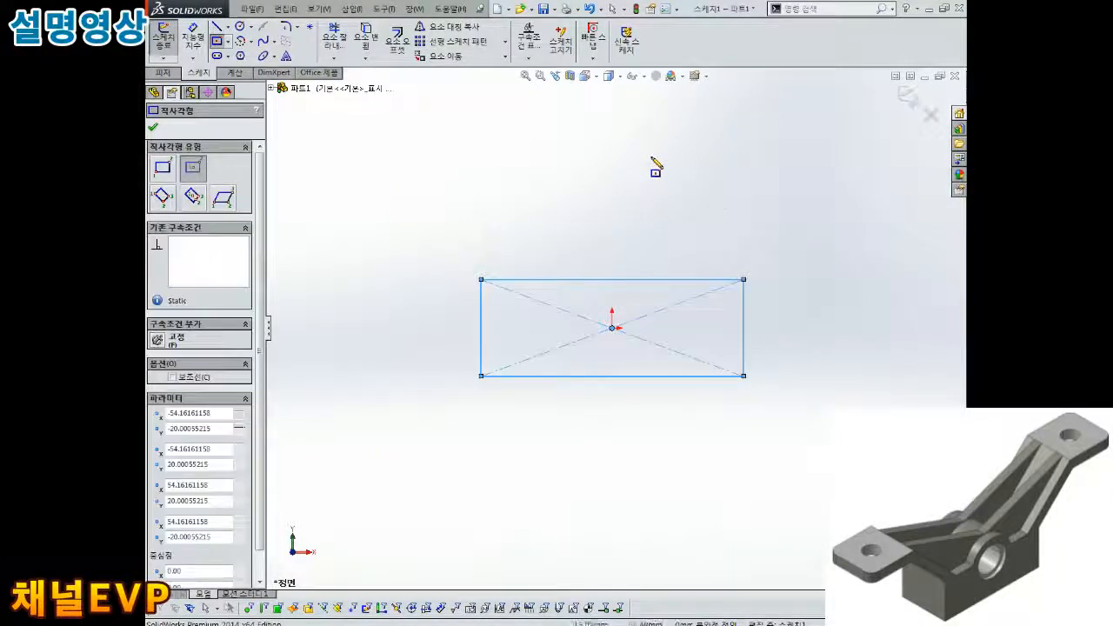
pyautogui.press('Escape')
# Dimension the rectangle to 41.25 mm wide and 15 mm high.
pyautogui.moveTo(633, 209); pyautogui.dragTo(629, 170, button='right')
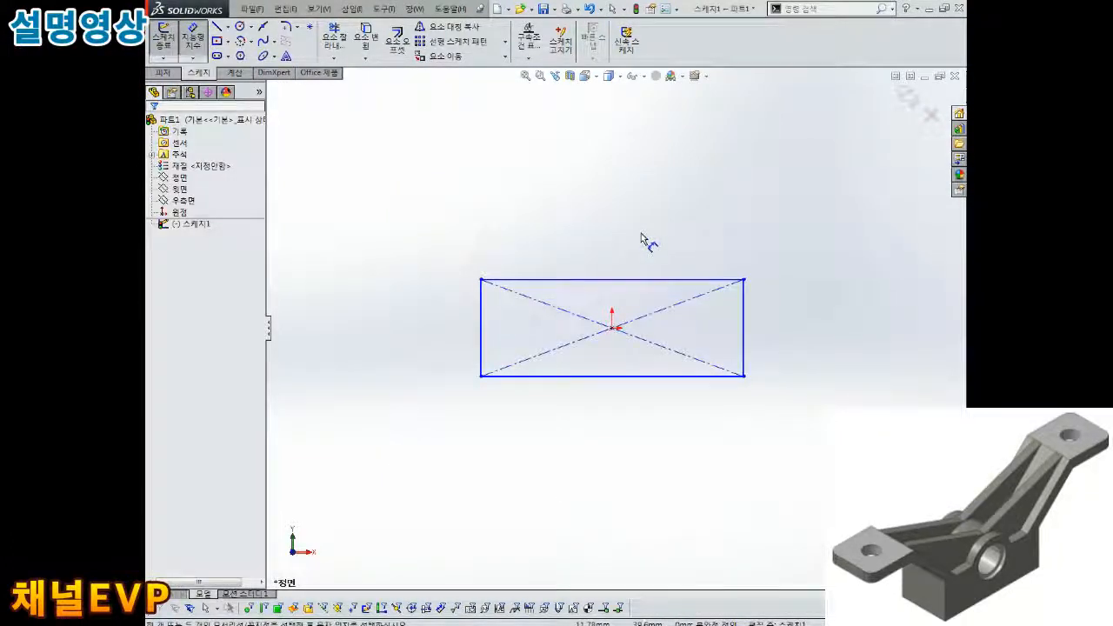
pyautogui.click(643, 386)
pyautogui.click(661, 453)
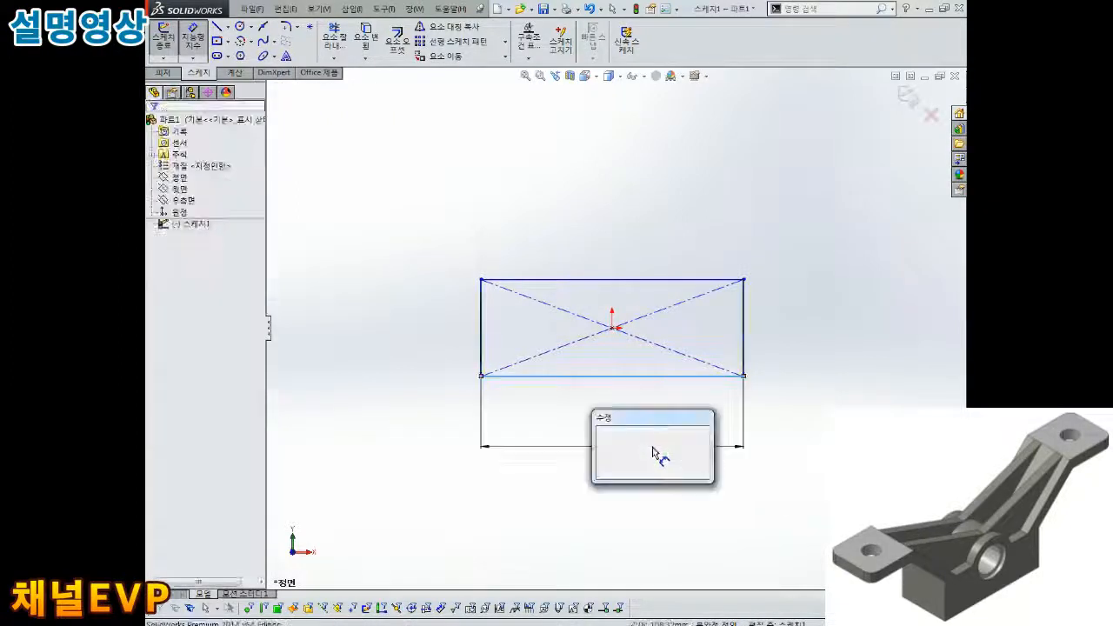
pyautogui.write('41.25')
pyautogui.press('Return')
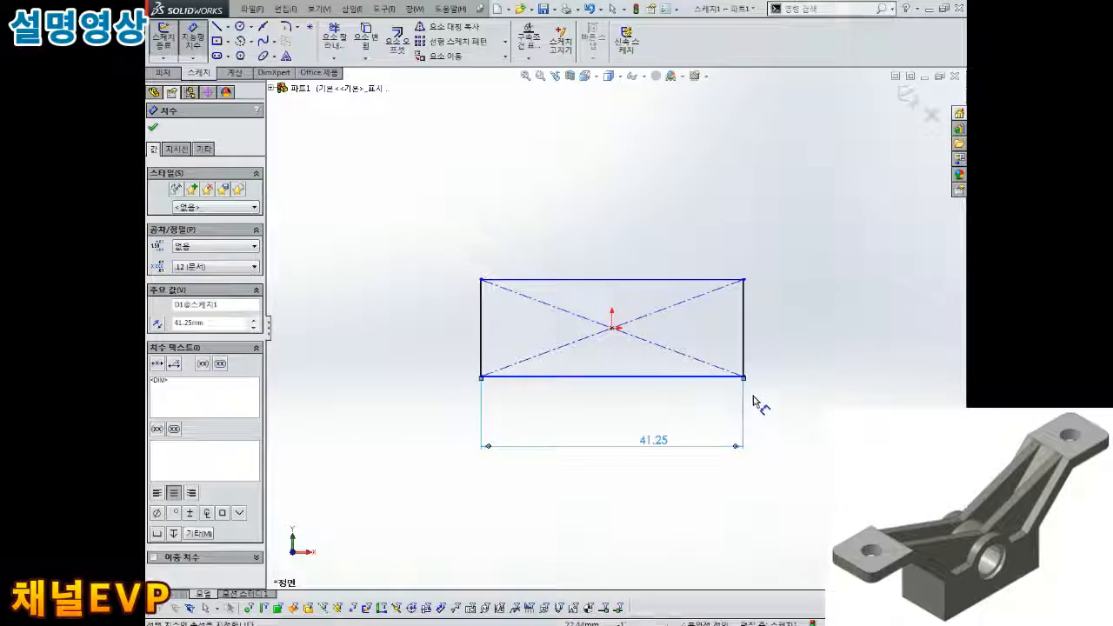
pyautogui.click(743, 331)
pyautogui.click(778, 328)
pyautogui.write('15')
pyautogui.press('Return')
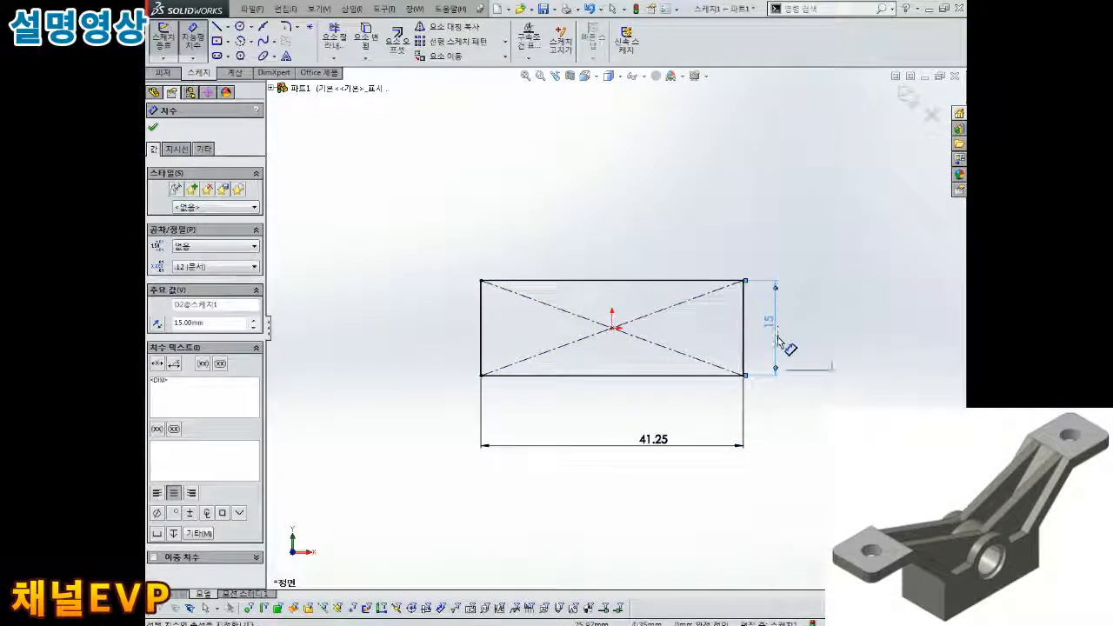
# Reposition the width dimension centred closer below the rectangle and adjust the height dimension beside it.
pyautogui.moveTo(643, 445); pyautogui.dragTo(611, 427)
pyautogui.click(612, 411)
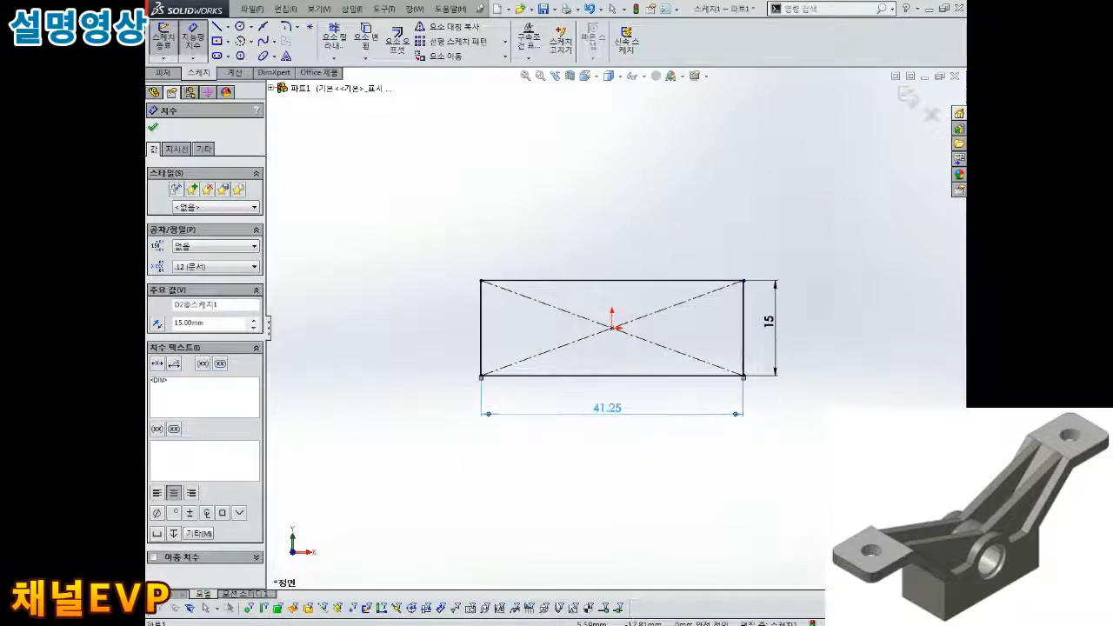
pyautogui.moveTo(784, 327); pyautogui.dragTo(785, 341)
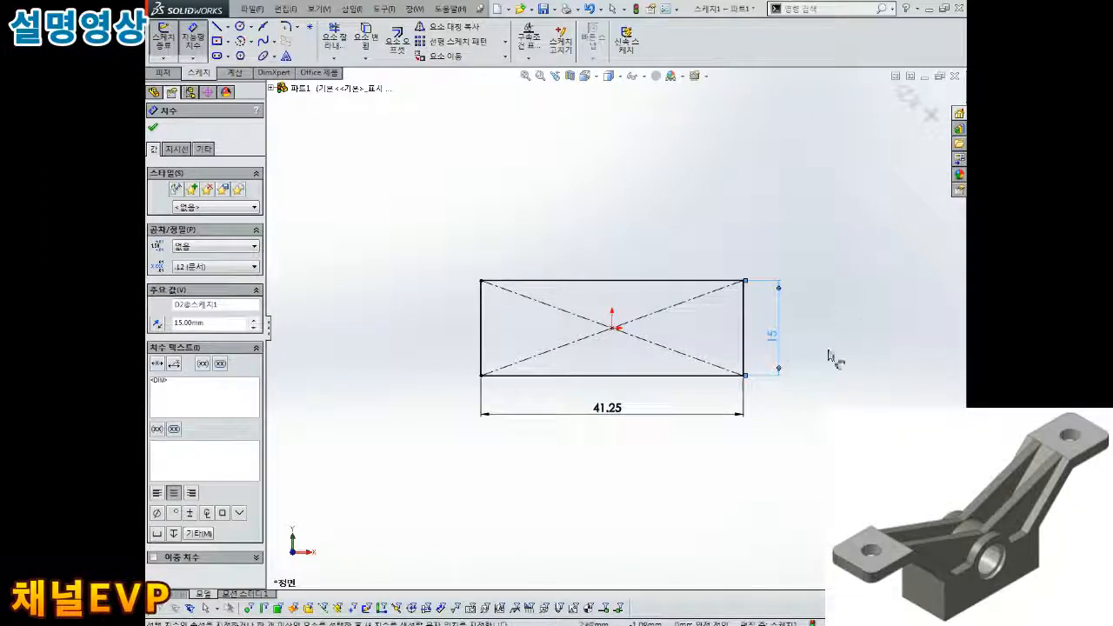
# Finish the sketch and extrude the rectangle 18.75 mm as a mid-plane boss.
pyautogui.click(913, 100)
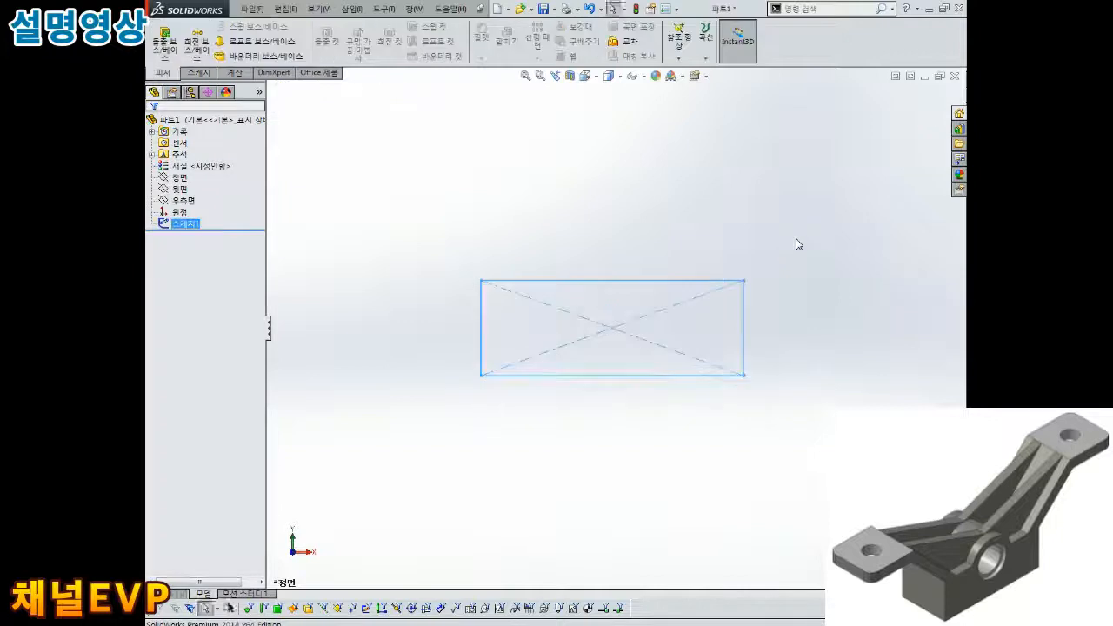
pyautogui.click(157, 51)
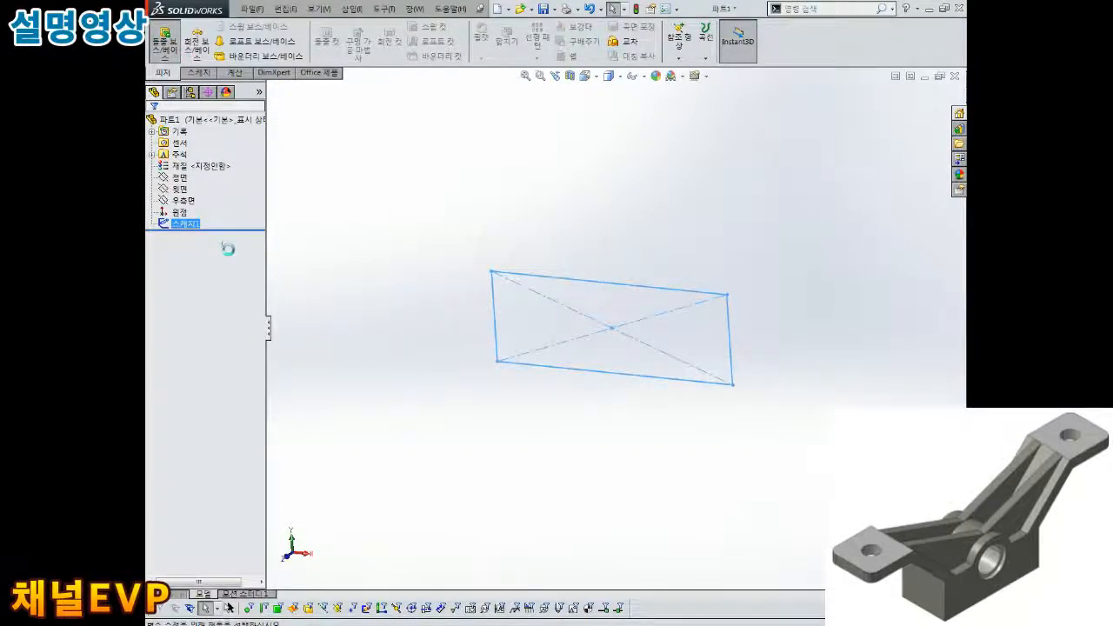
pyautogui.write('18.75')
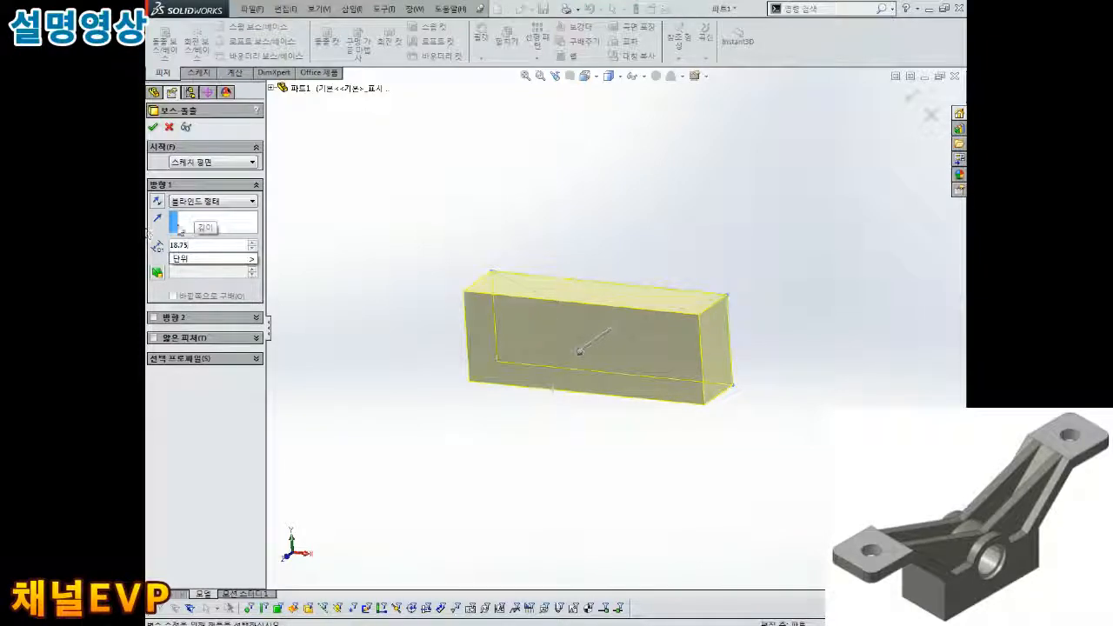
pyautogui.click(217, 201)
pyautogui.click(209, 252)
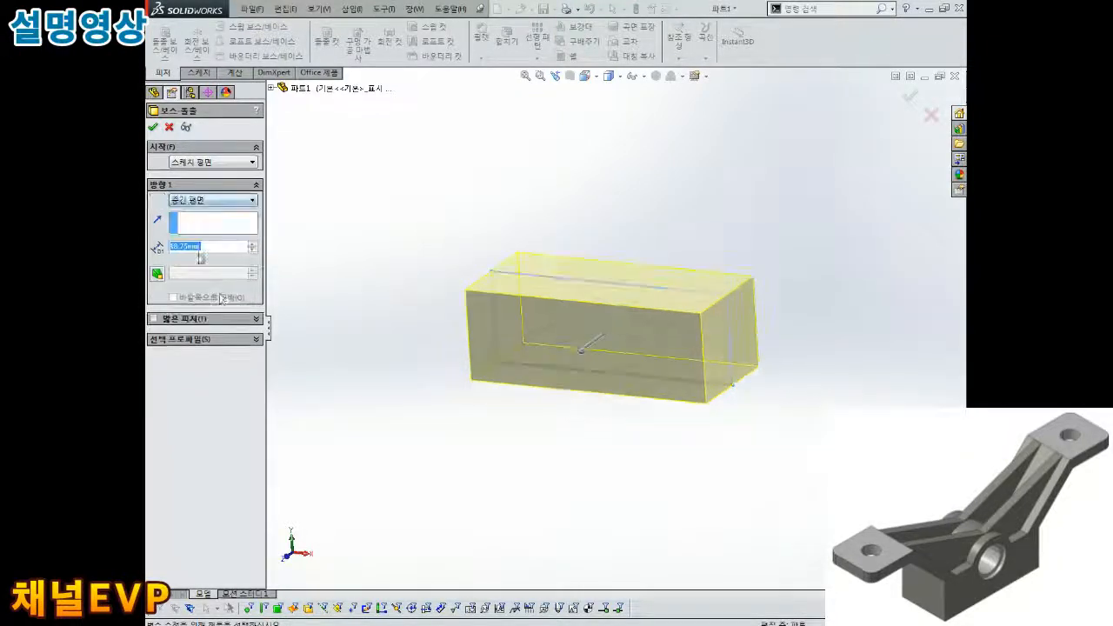
pyautogui.moveTo(617, 214); pyautogui.dragTo(591, 304, button='middle')
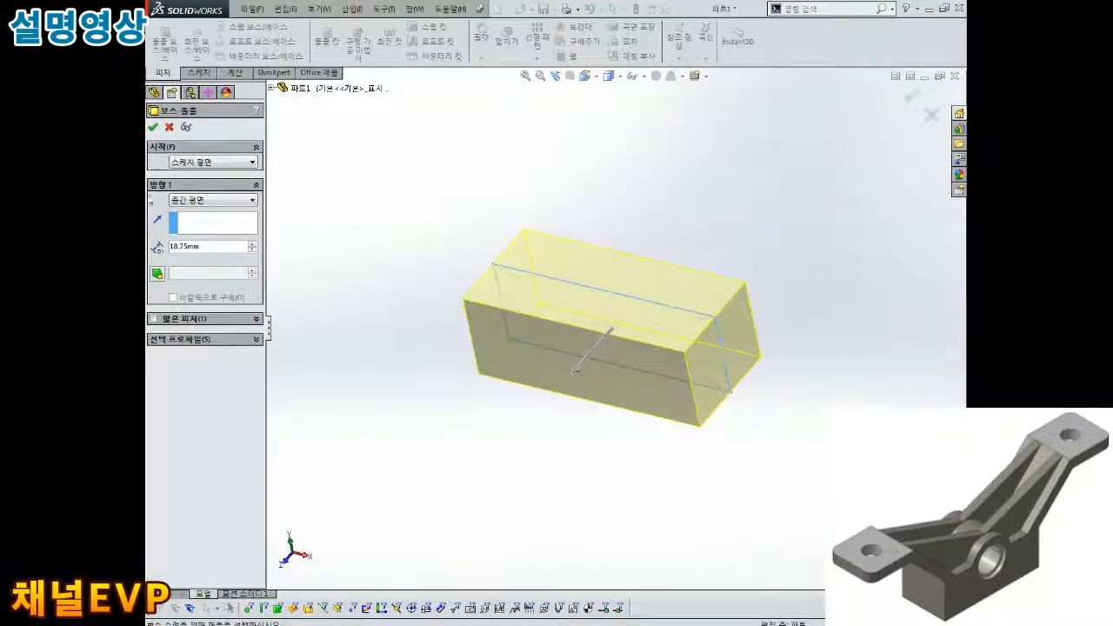
pyautogui.click(154, 129)
# Sketch a rectangle about 30.4 by 10.9 mm on the block's underside, centred on the origin.
pyautogui.moveTo(663, 241)
pyautogui.mouseDown(button='middle')
pyautogui.moveTo(666, 182)
pyautogui.moveTo(654, 201)
pyautogui.mouseUp(button='middle')
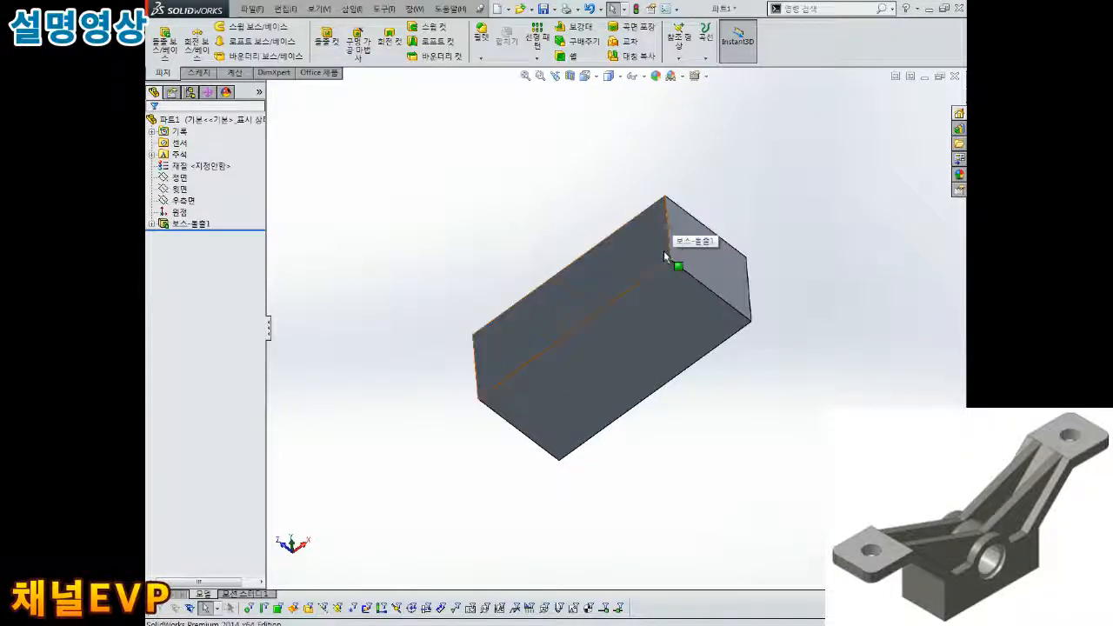
pyautogui.moveTo(704, 271); pyautogui.dragTo(602, 315, button='middle')
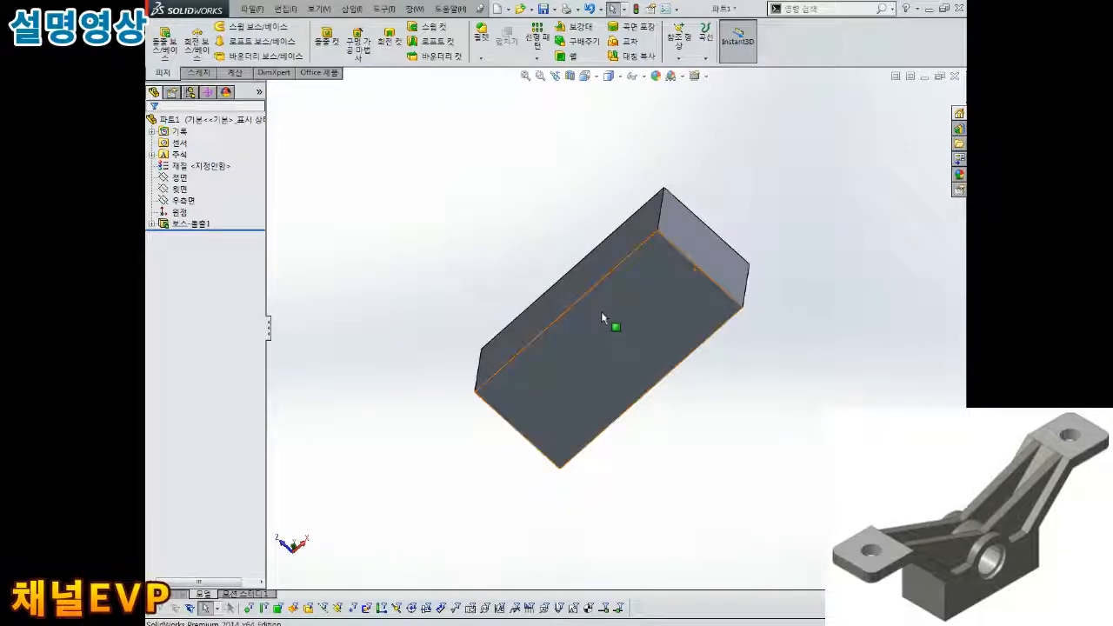
pyautogui.moveTo(604, 319); pyautogui.dragTo(742, 235, button='middle')
pyautogui.moveTo(712, 188); pyautogui.dragTo(713, 367, button='middle')
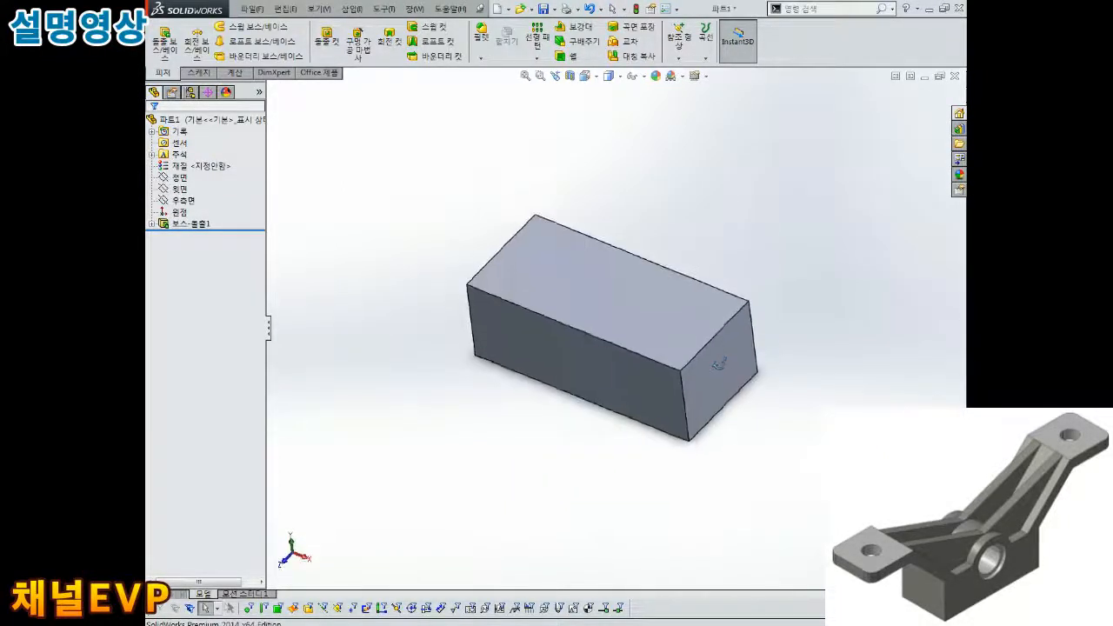
pyautogui.moveTo(740, 197); pyautogui.dragTo(721, 380, button='middle')
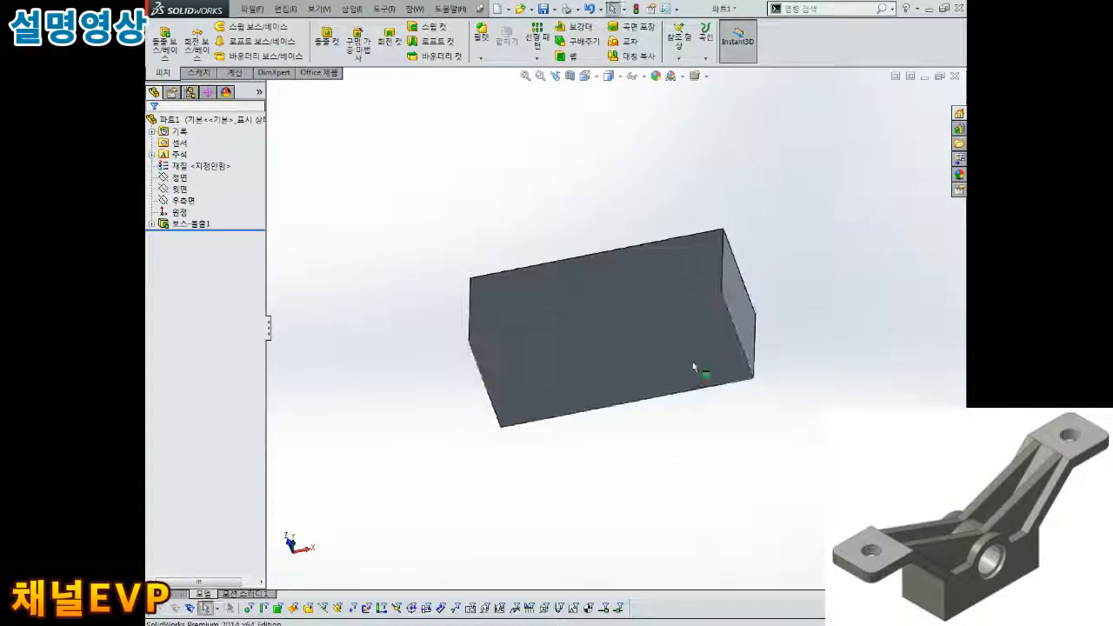
pyautogui.click(738, 310)
pyautogui.click(676, 332)
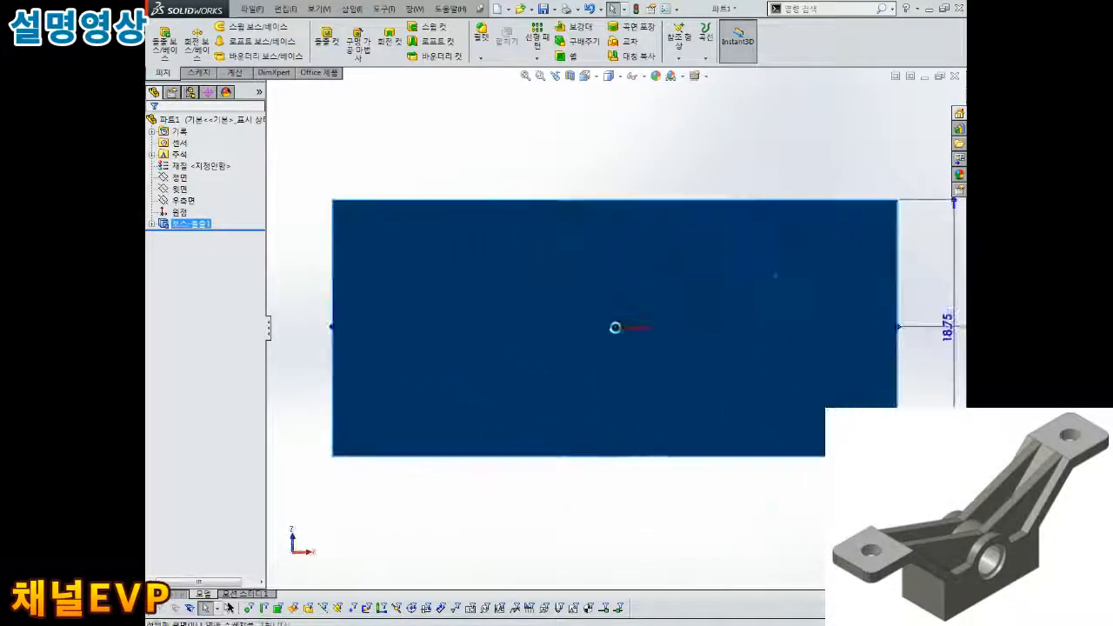
pyautogui.click(216, 42)
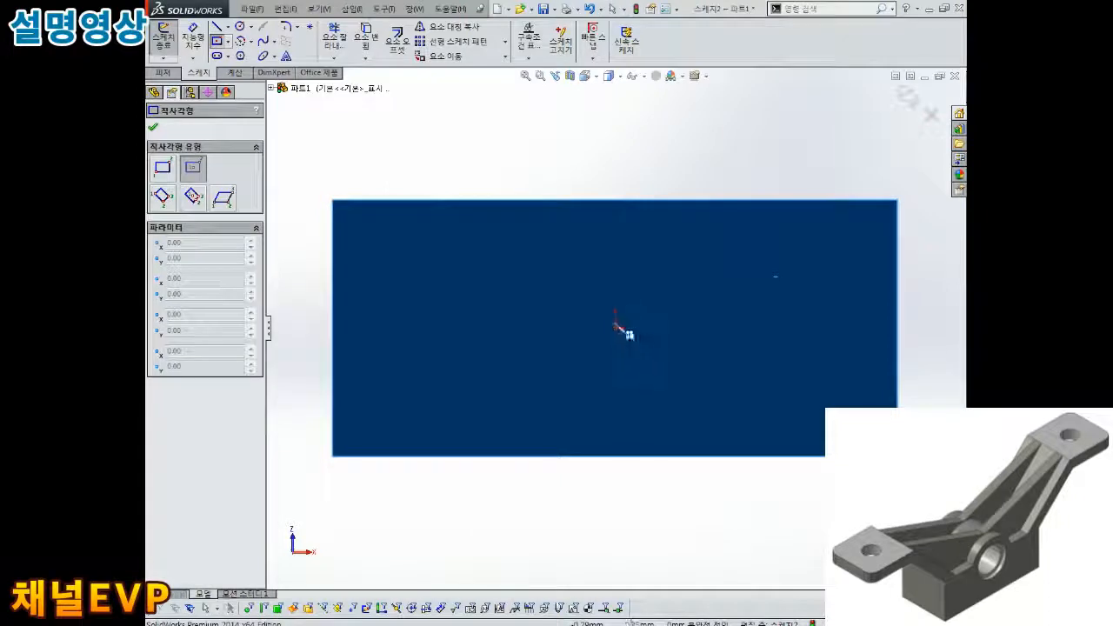
pyautogui.click(614, 328)
pyautogui.click(823, 254)
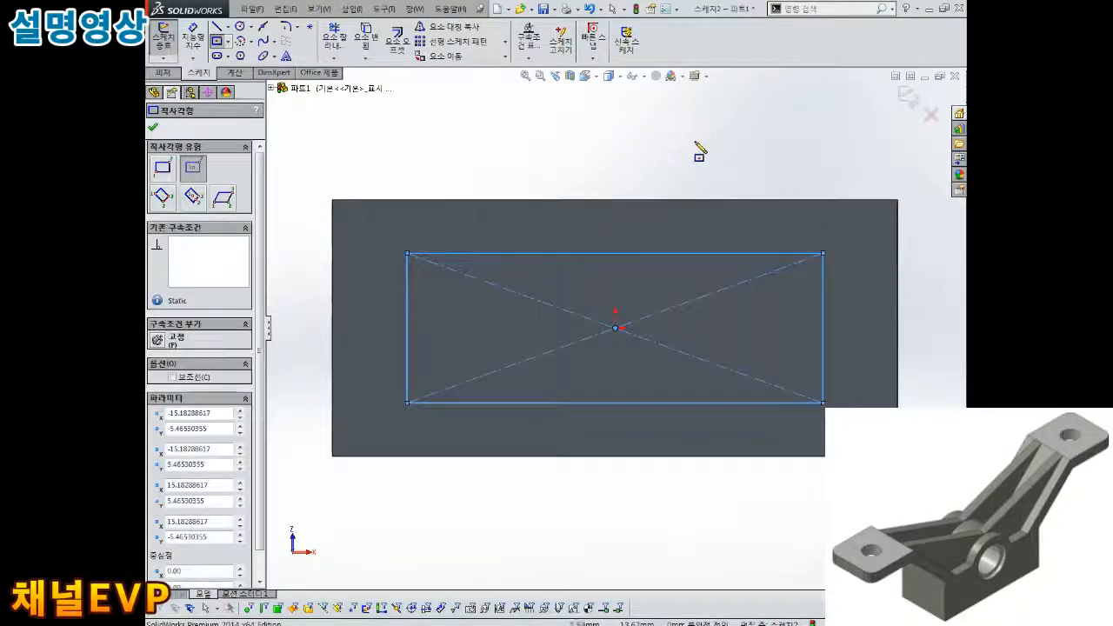
pyautogui.press('Escape')
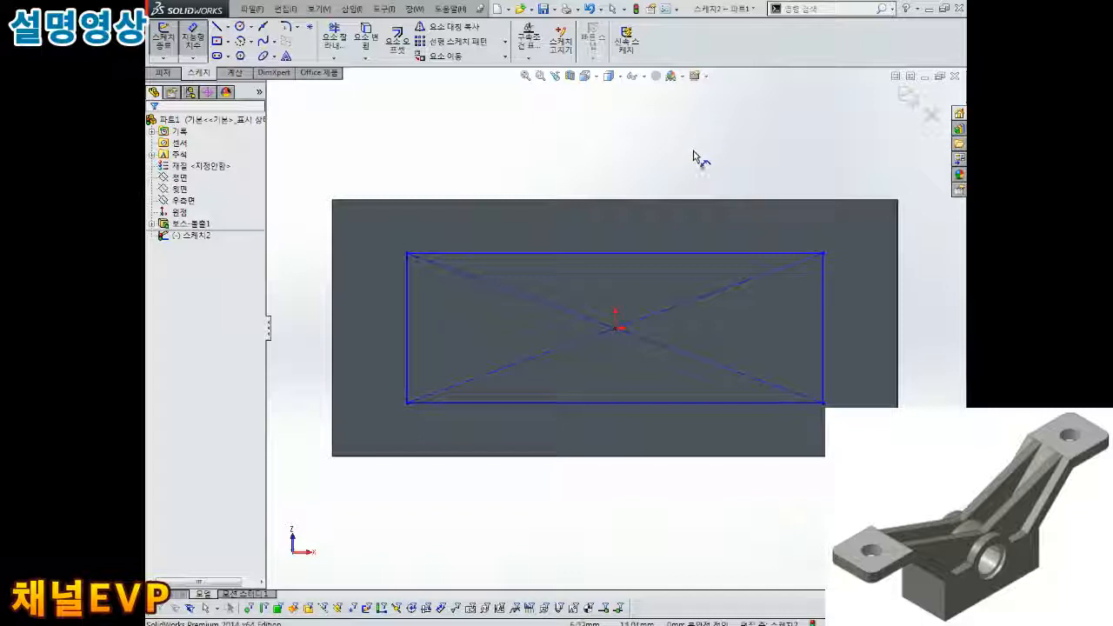
# Dimension the inner rectangle 3.125 mm from the block's long edge and 31.25 mm wide.
pyautogui.click(692, 253)
pyautogui.click(695, 239)
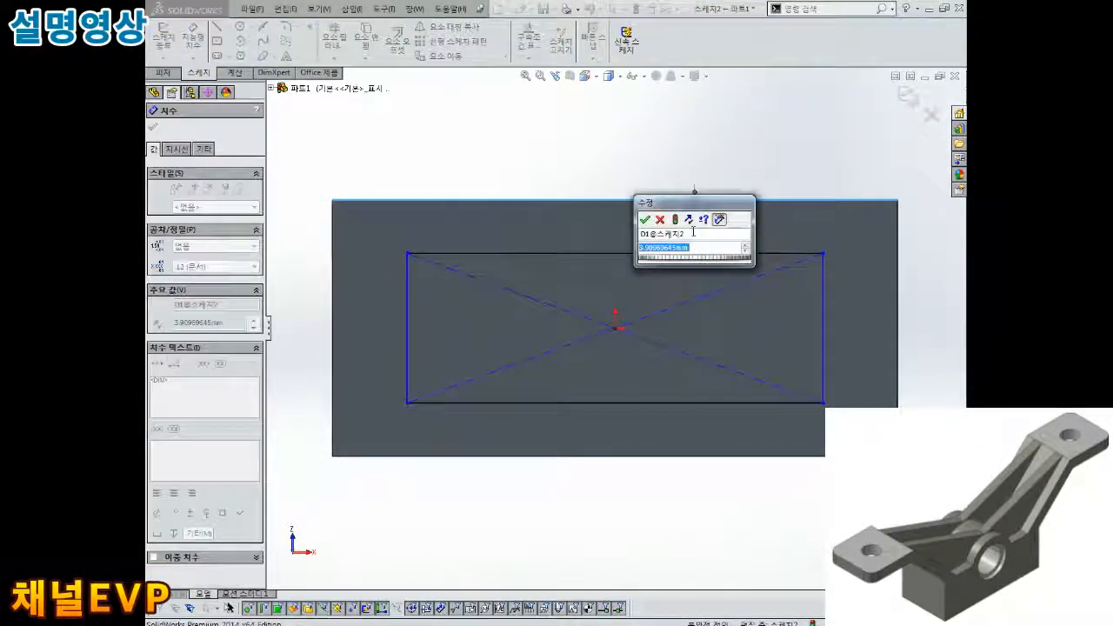
pyautogui.write('3.125')
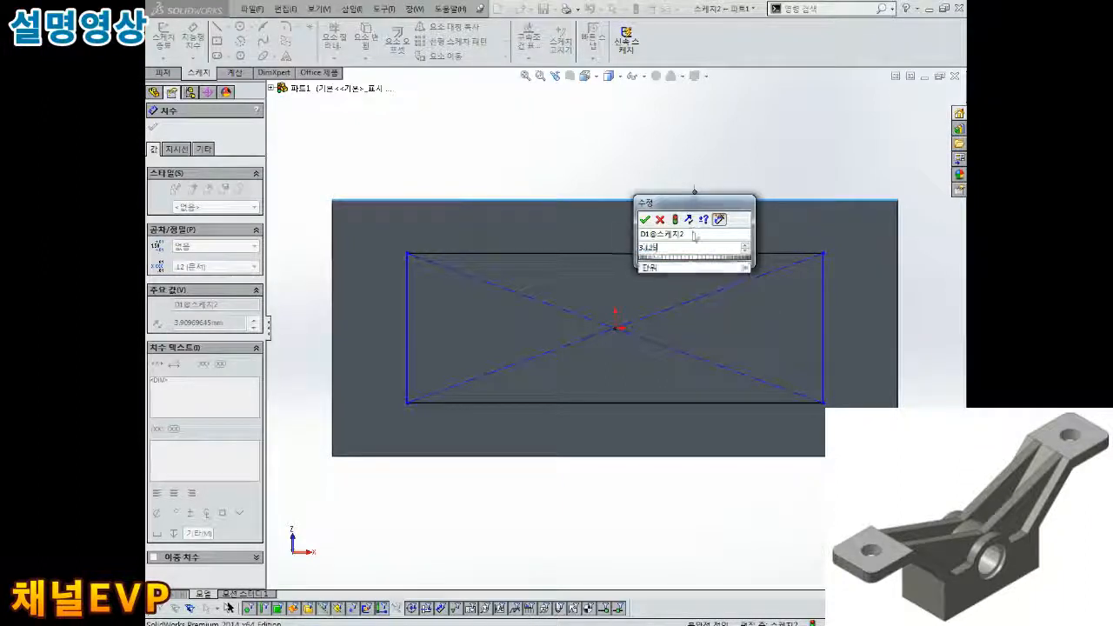
pyautogui.press('Return')
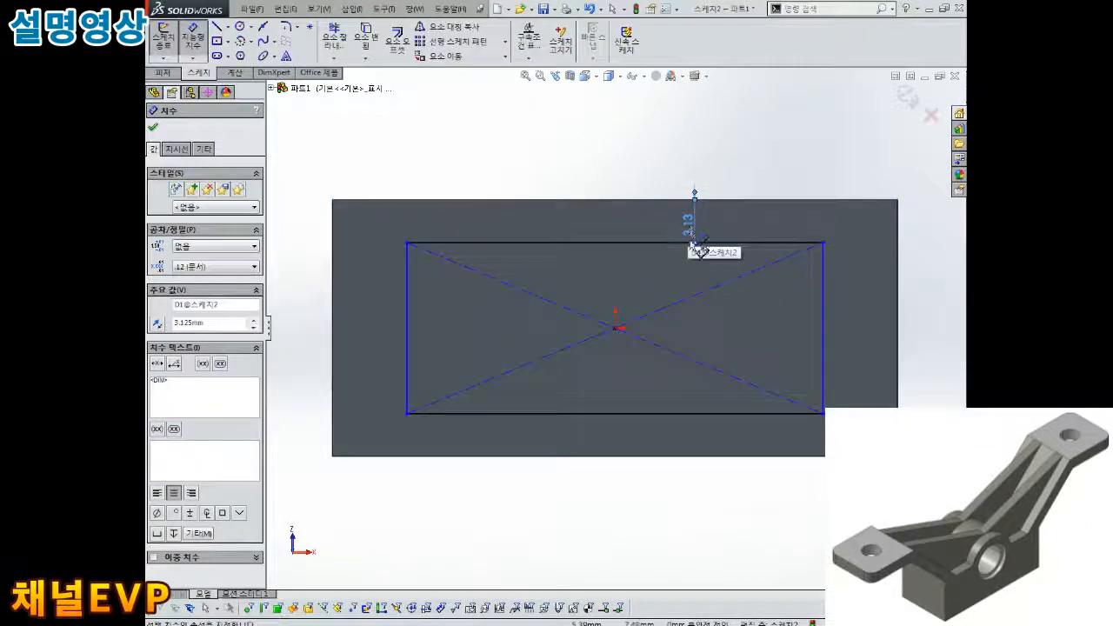
pyautogui.click(400, 338)
pyautogui.click(822, 324)
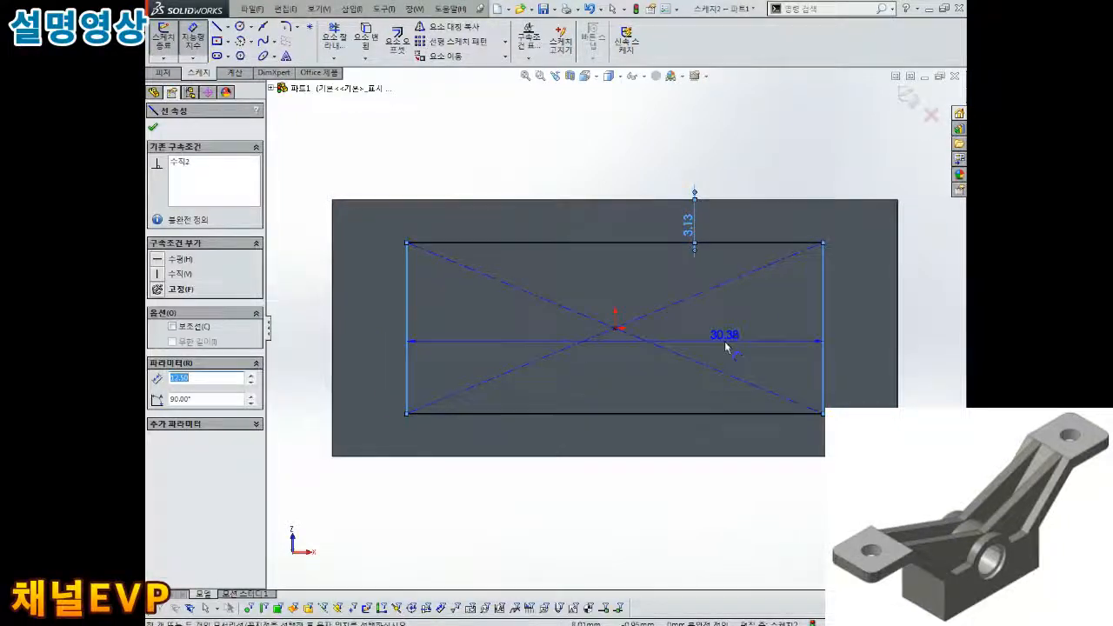
pyautogui.click(726, 347)
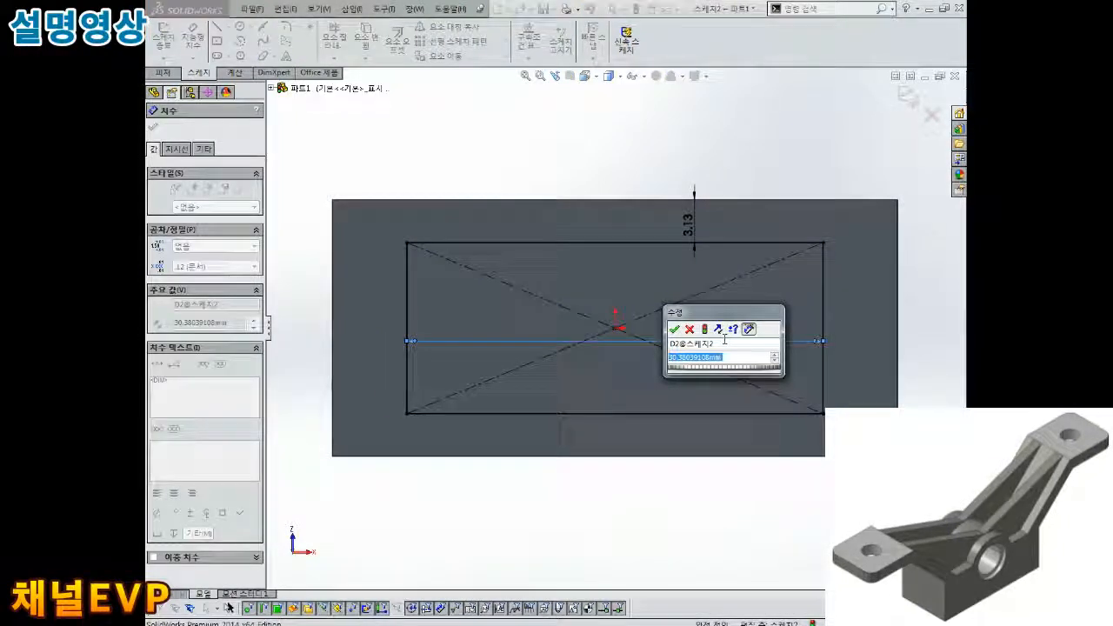
pyautogui.write('31.25')
pyautogui.press('Return')
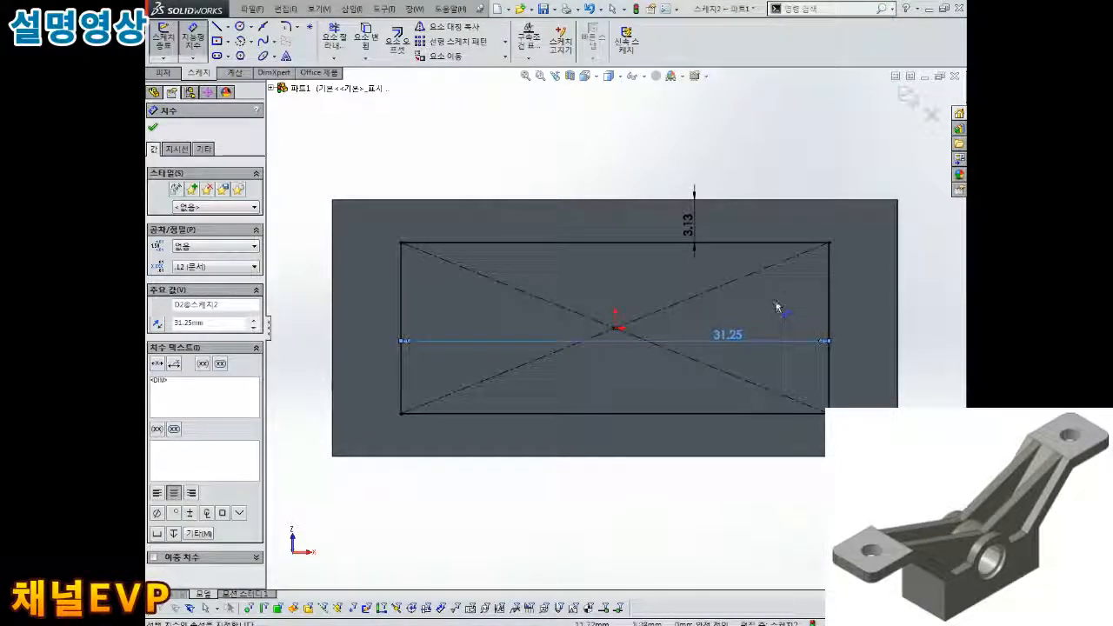
# Reposition the edge offset dimension outside the block and shift the width dimension within the rectangle.
pyautogui.click(637, 174)
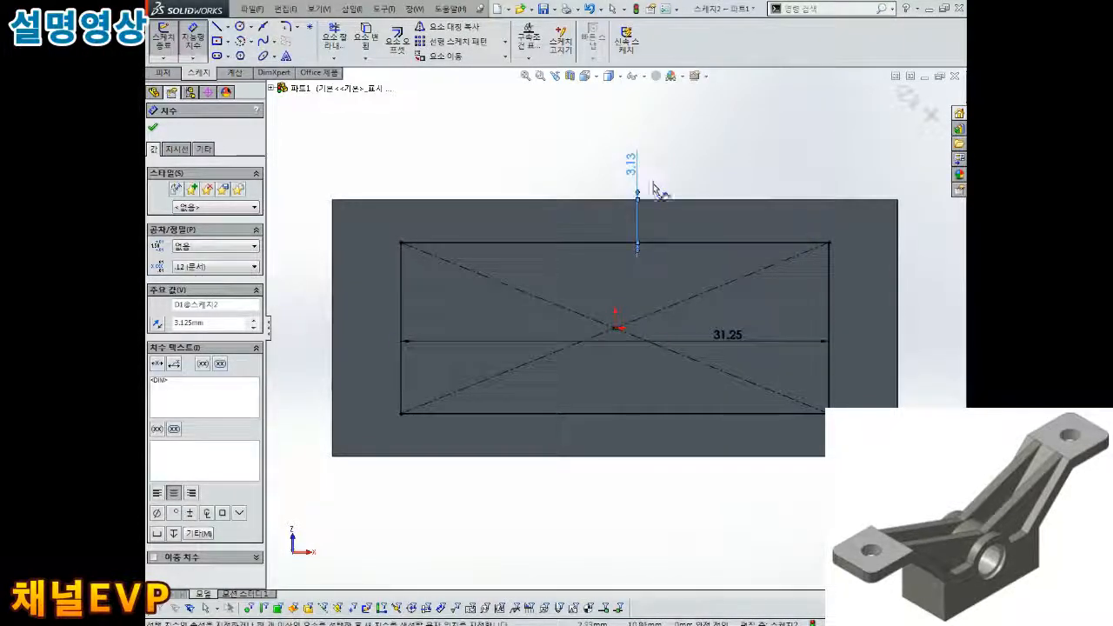
pyautogui.moveTo(730, 342); pyautogui.dragTo(773, 321)
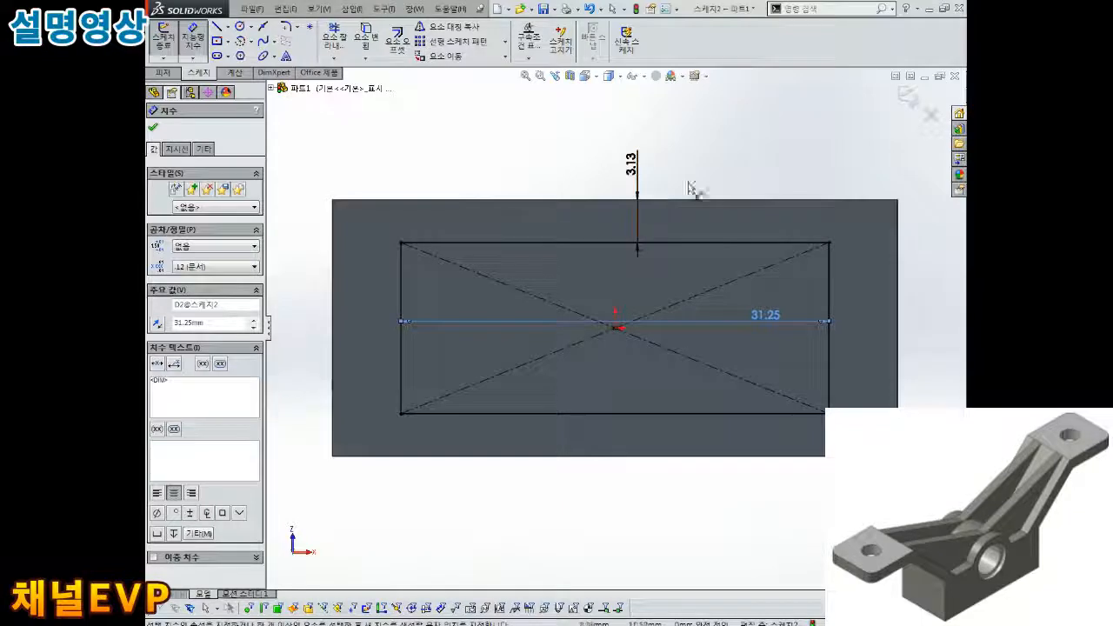
pyautogui.moveTo(666, 189); pyautogui.dragTo(725, 183, button='middle')
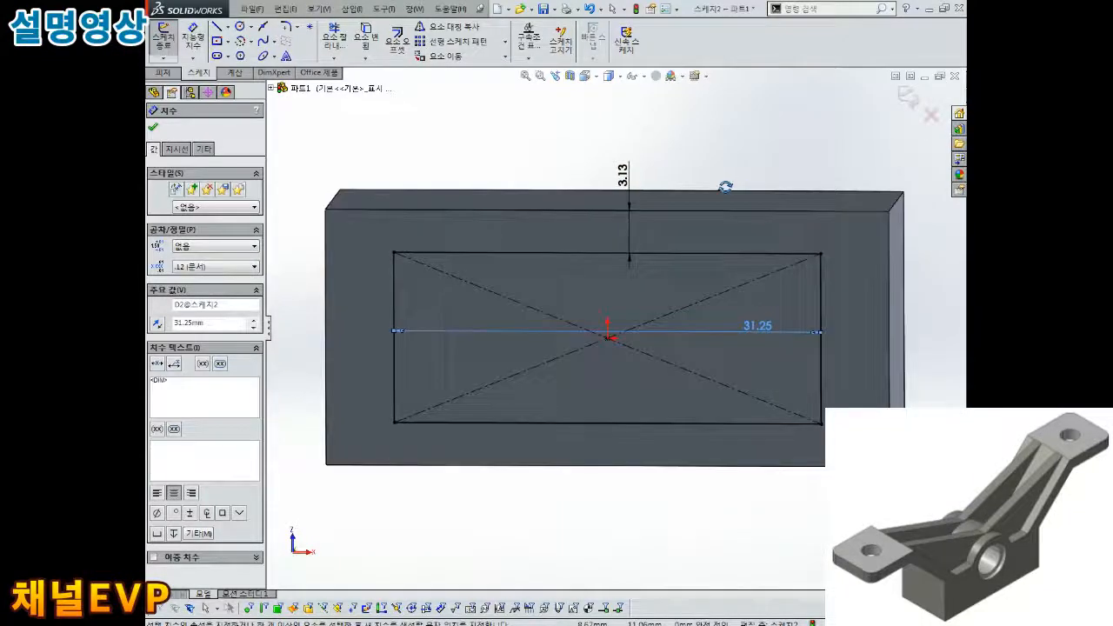
# Set the precision of the width and edge offset dimensions to three decimal places.
pyautogui.click(194, 269)
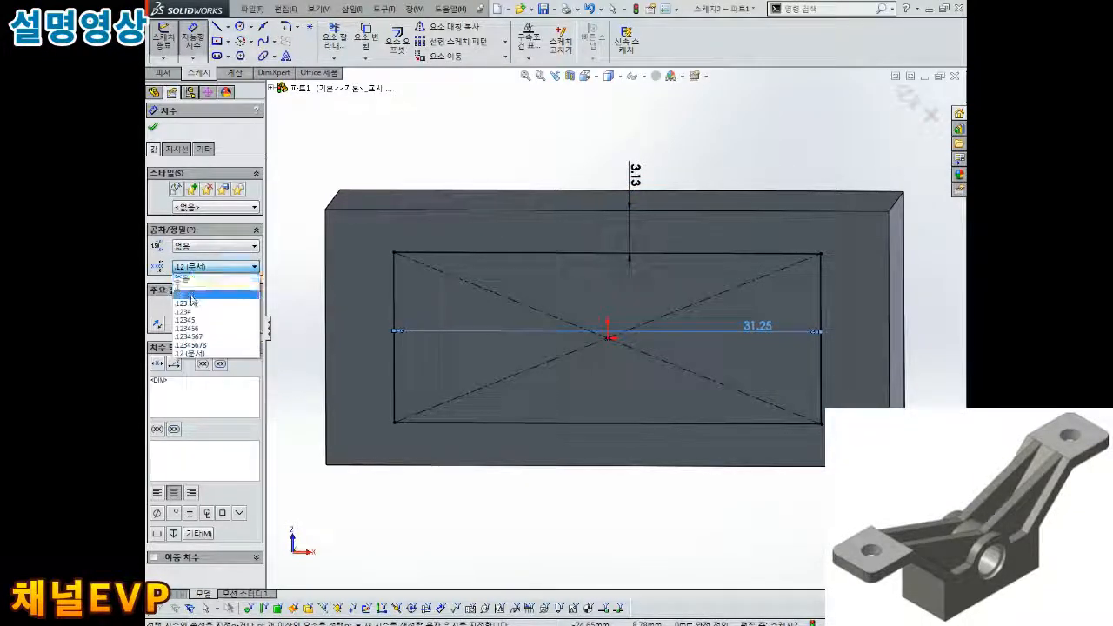
pyautogui.click(196, 308)
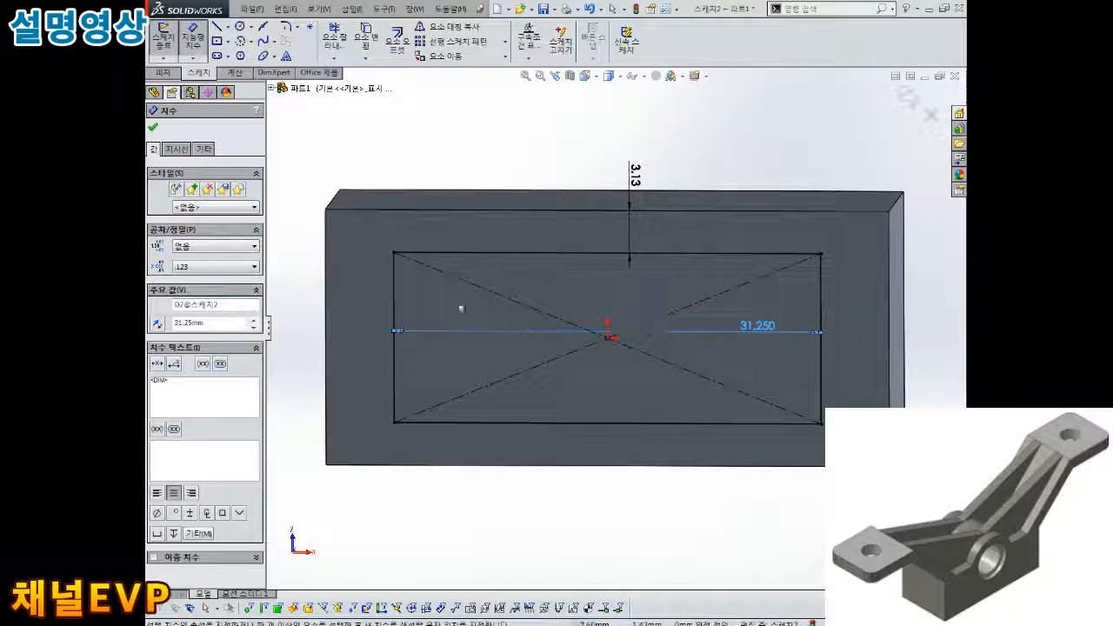
pyautogui.click(214, 266)
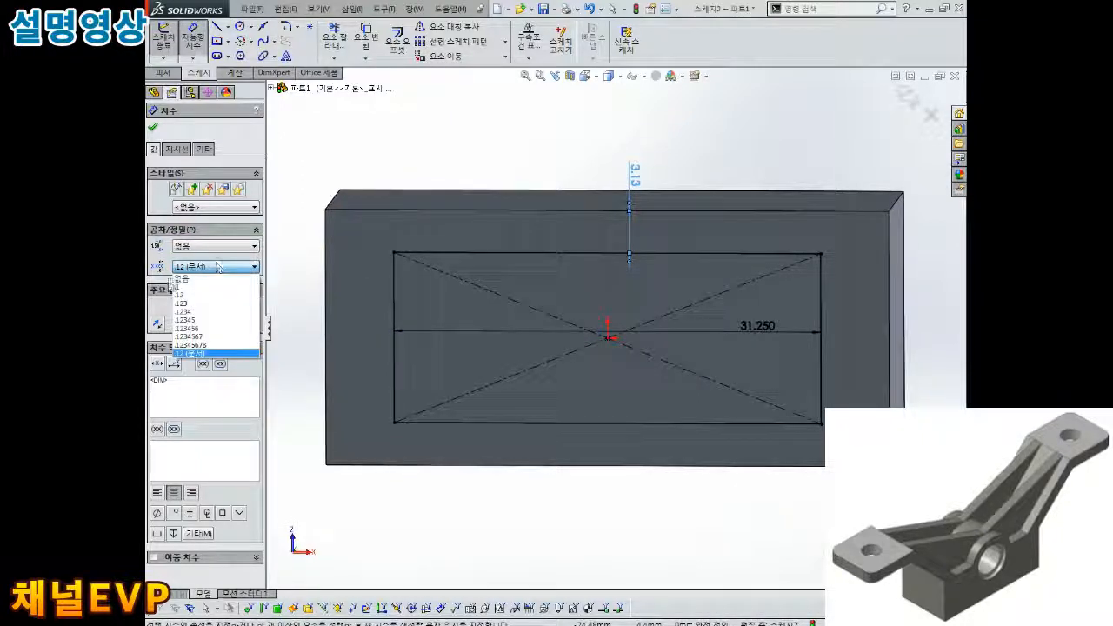
pyautogui.click(184, 310)
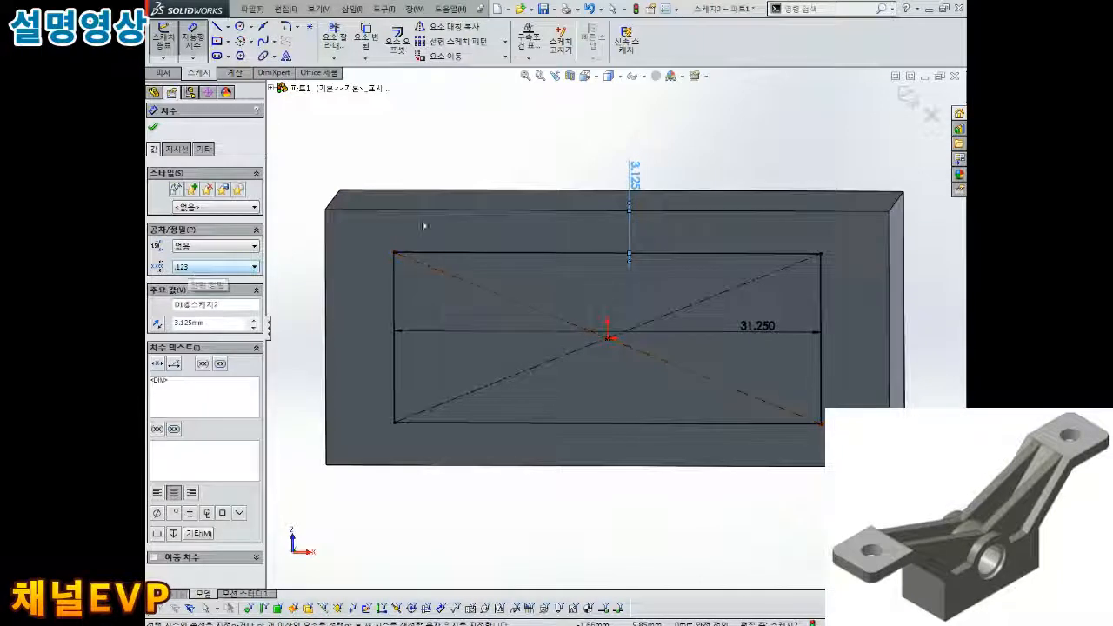
pyautogui.click(280, 249)
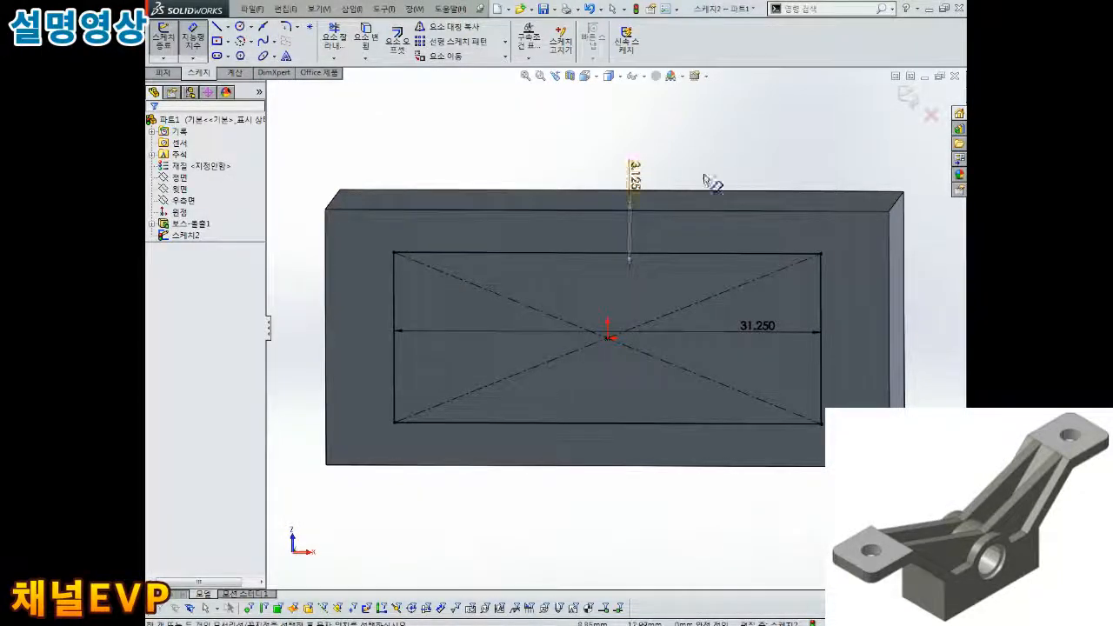
# Finish the sketch and cut-extrude the inner rectangle 10 mm deep into the block.
pyautogui.moveTo(707, 180); pyautogui.dragTo(715, 204, button='middle')
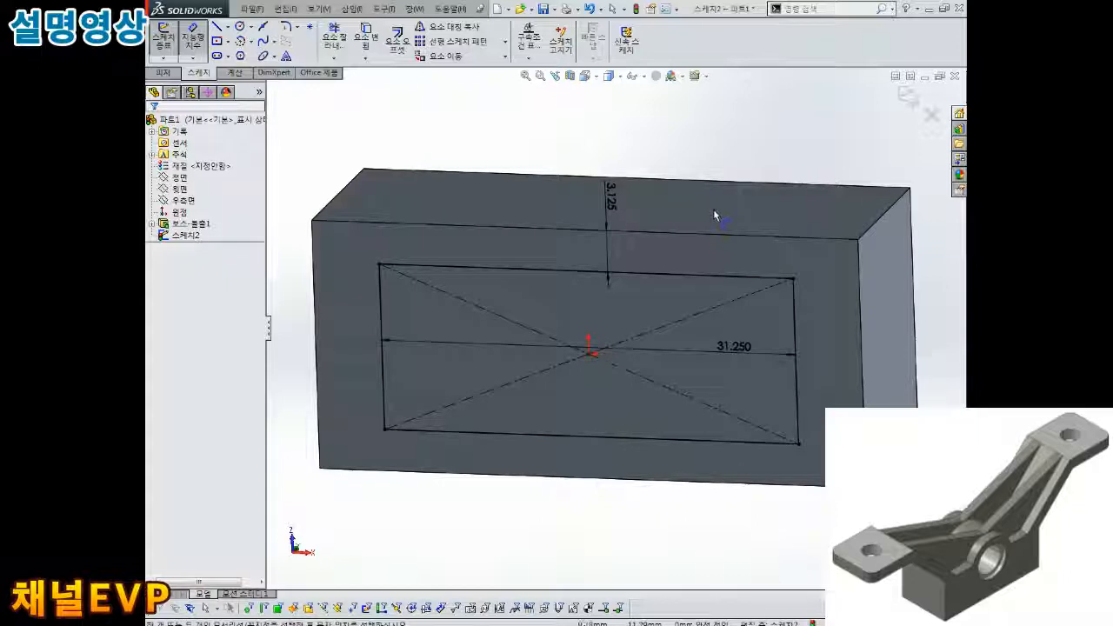
pyautogui.moveTo(784, 176)
pyautogui.mouseDown(button='middle')
pyautogui.moveTo(764, 179)
pyautogui.moveTo(806, 174)
pyautogui.mouseUp(button='middle')
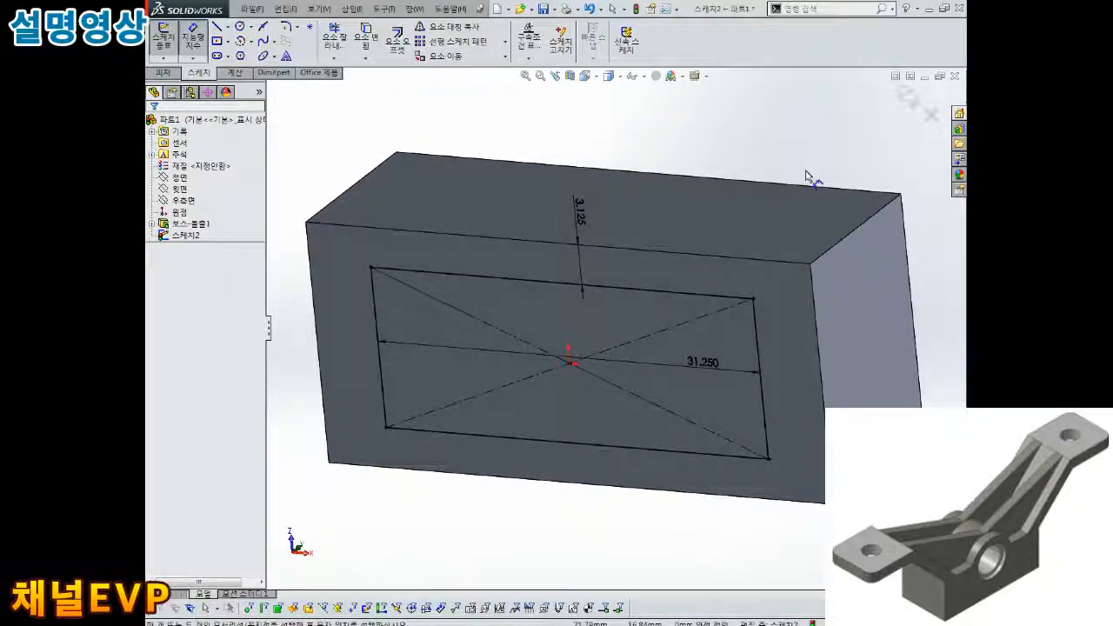
pyautogui.click(908, 101)
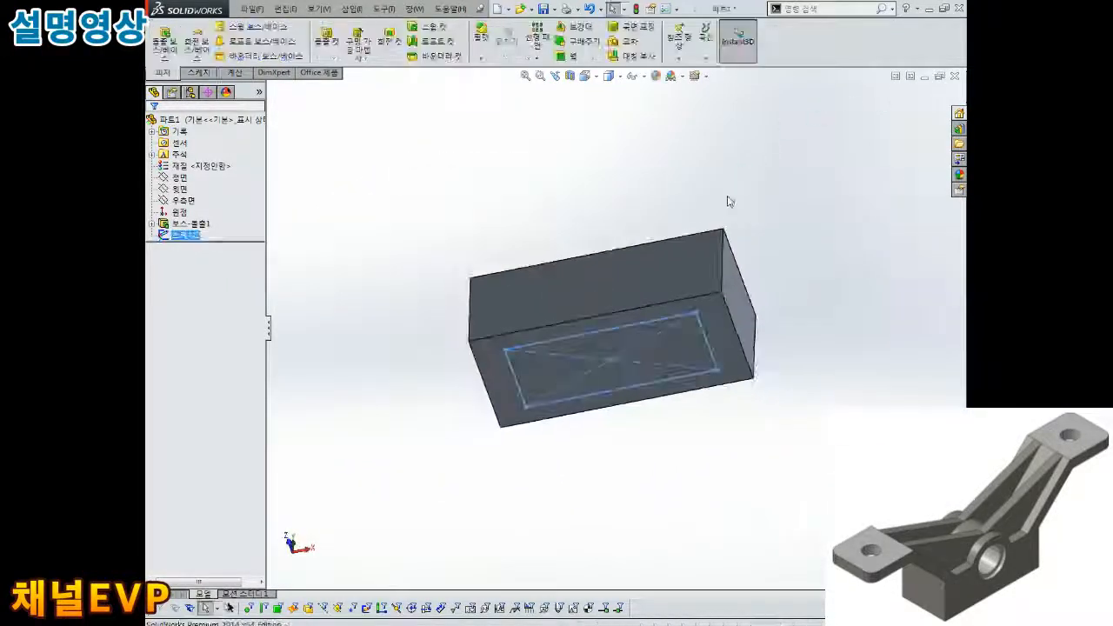
pyautogui.click(327, 40)
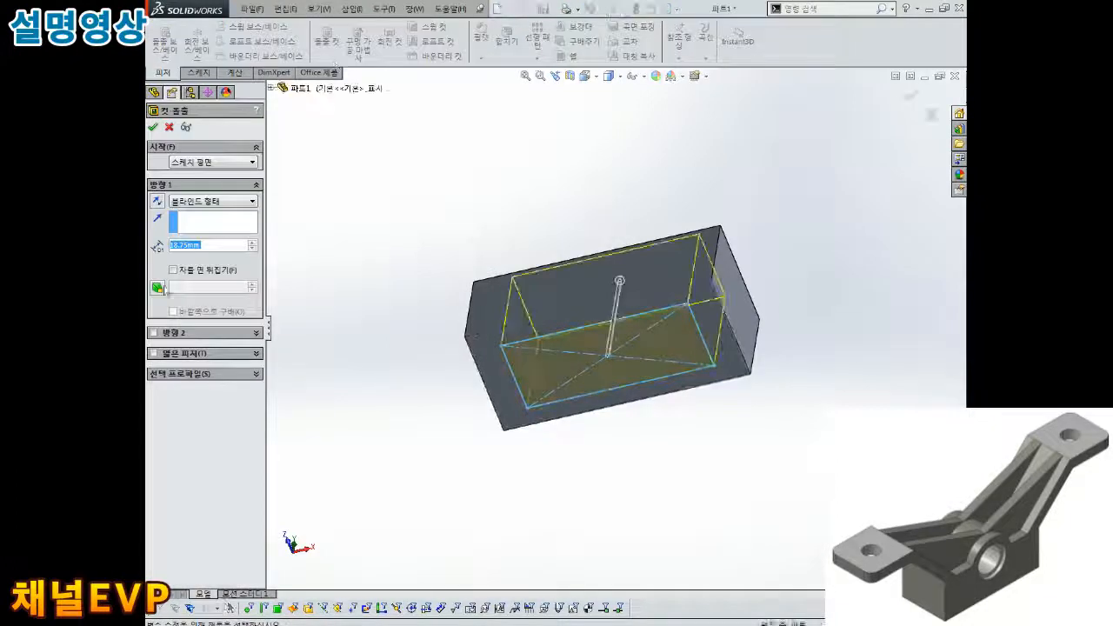
pyautogui.write('10')
pyautogui.press('Return')
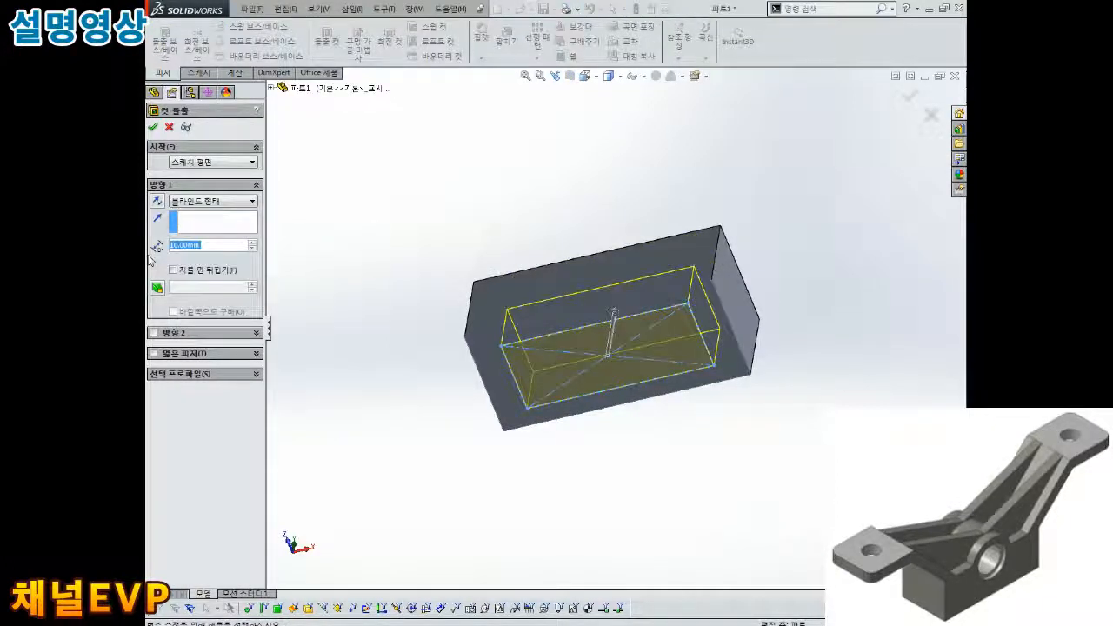
pyautogui.click(152, 128)
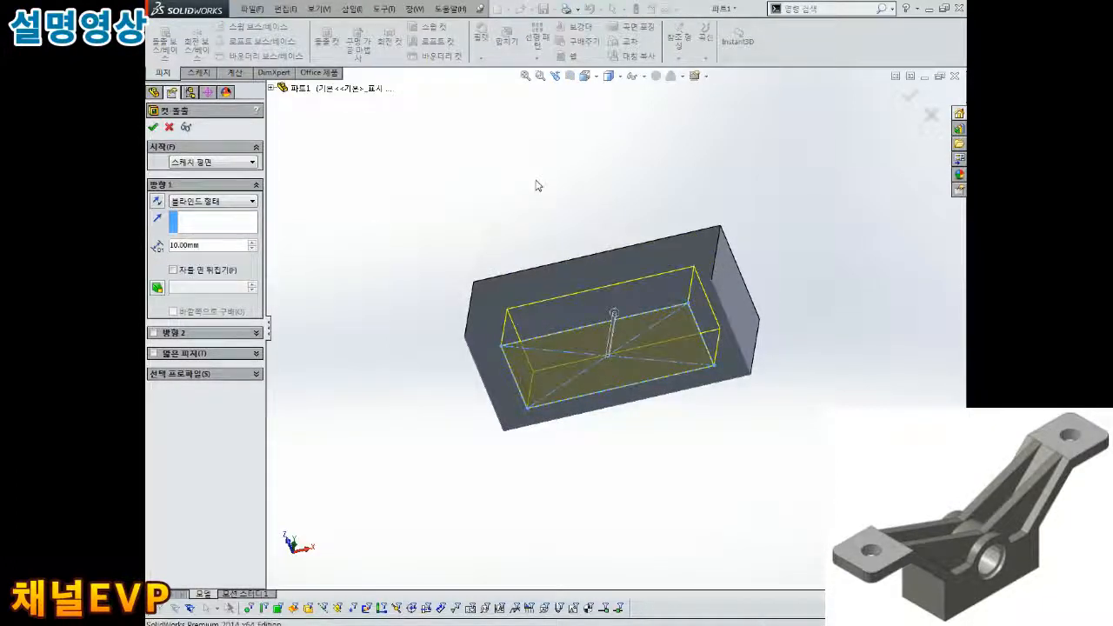
pyautogui.moveTo(635, 198); pyautogui.dragTo(654, 253, button='middle')
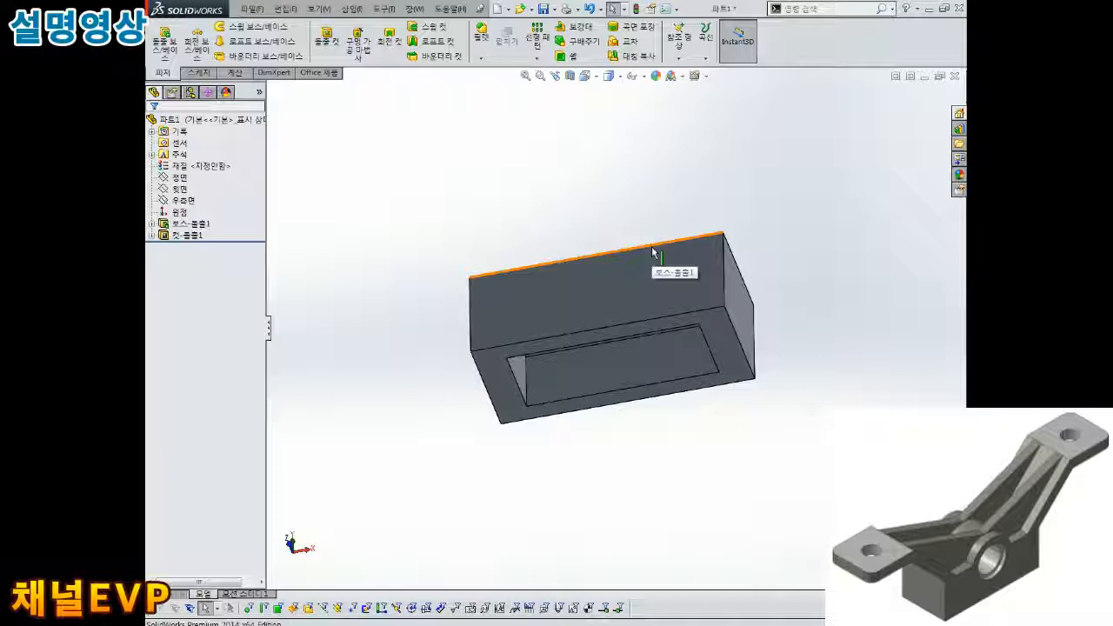
pyautogui.moveTo(654, 253); pyautogui.dragTo(646, 277, button='middle')
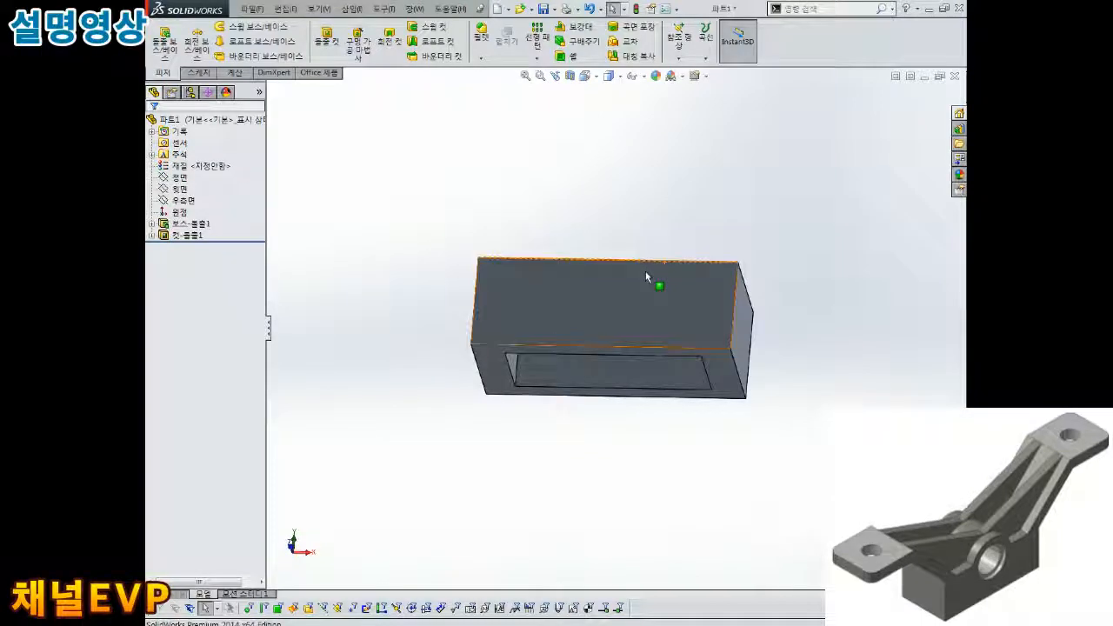
# Start a sketch on the block's long side face and draw a circle centered above the origin, extending past the block's upper edge.
pyautogui.scroll(-3, 645, 276)
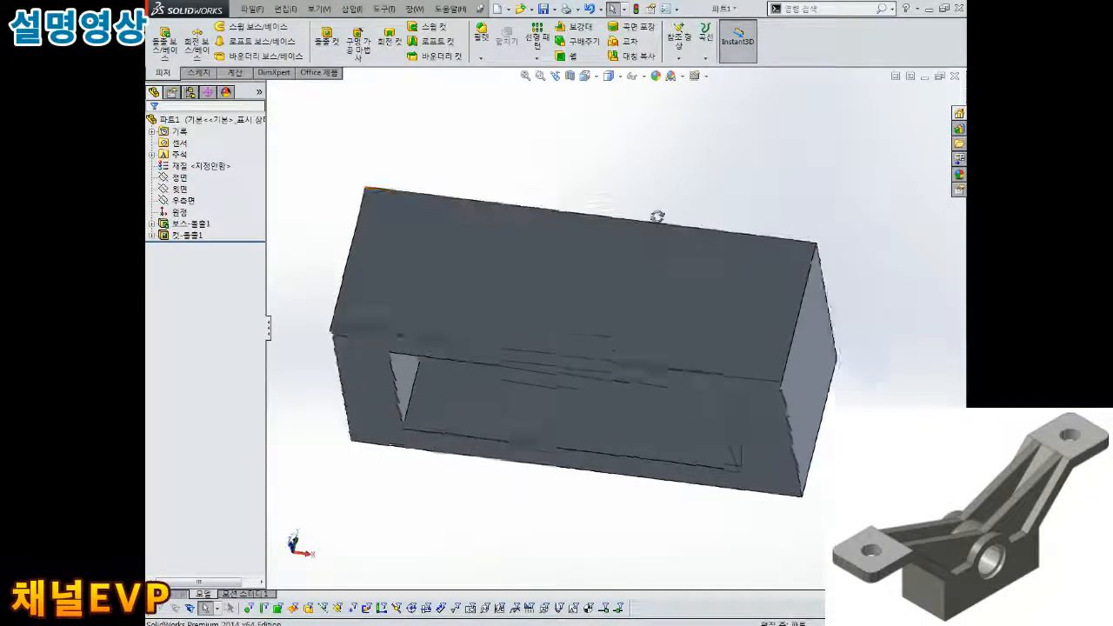
pyautogui.moveTo(645, 277); pyautogui.dragTo(591, 241, button='middle')
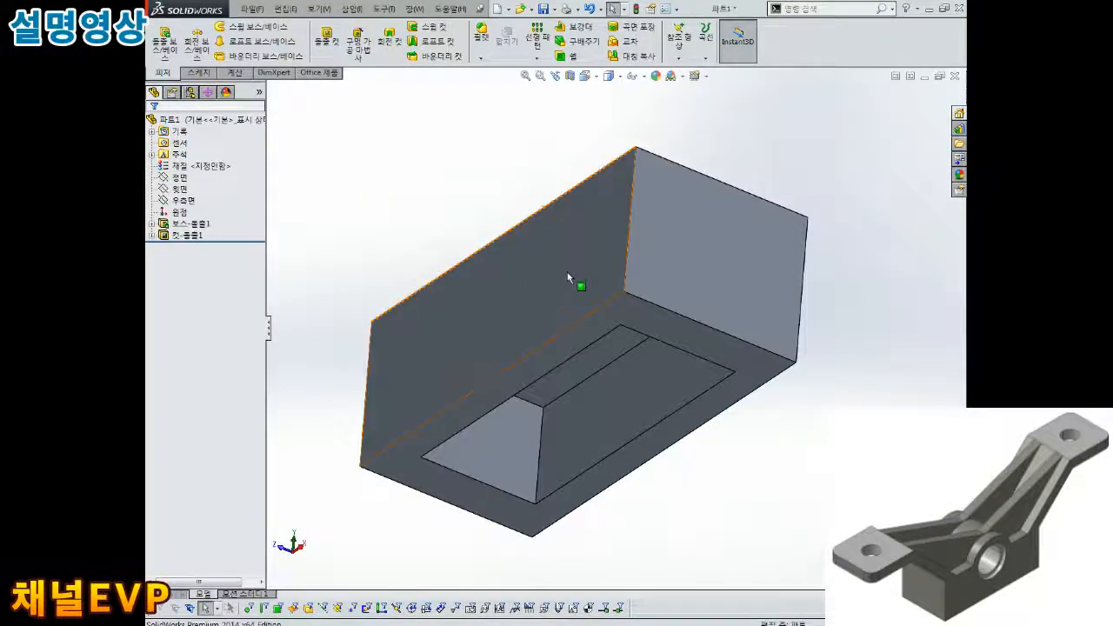
pyautogui.click(577, 279)
pyautogui.click(575, 209)
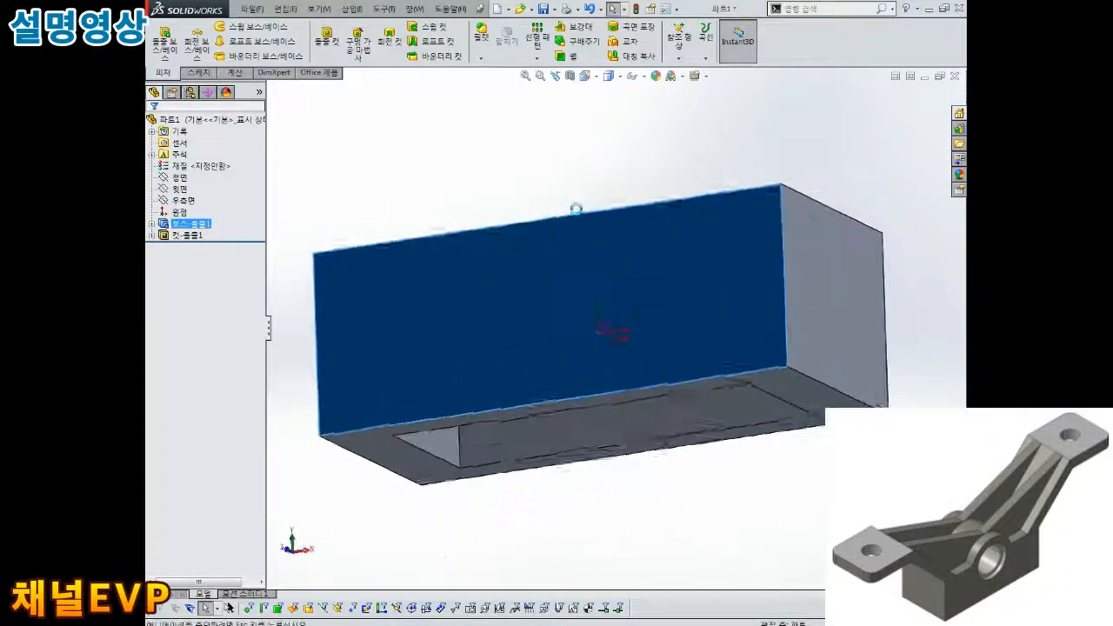
pyautogui.click(240, 26)
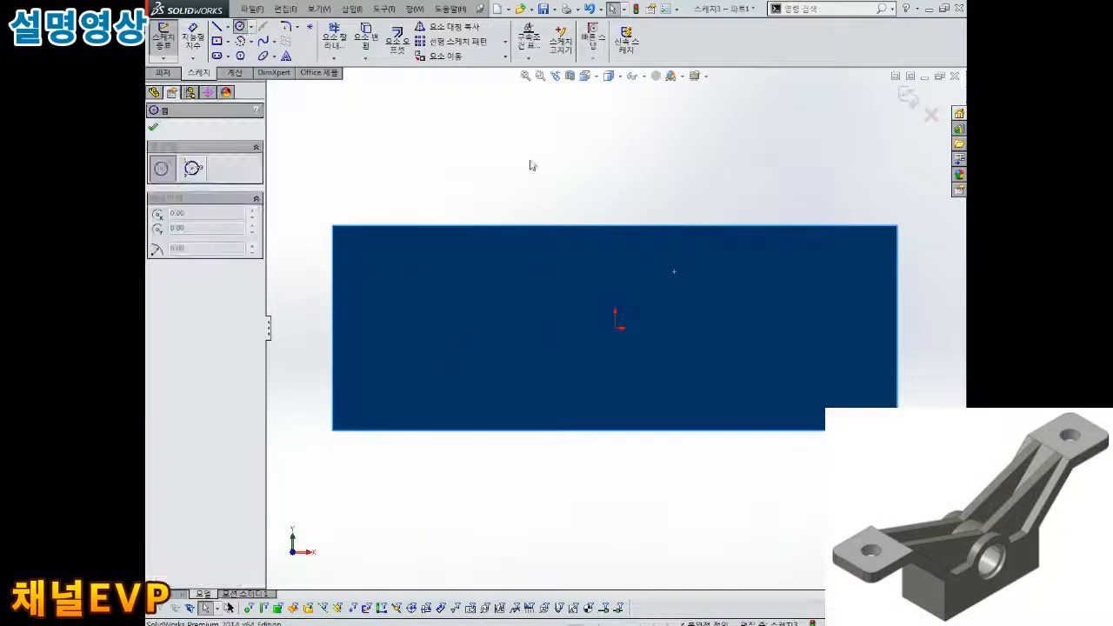
pyautogui.click(615, 235)
pyautogui.click(637, 123)
pyautogui.press('Escape')
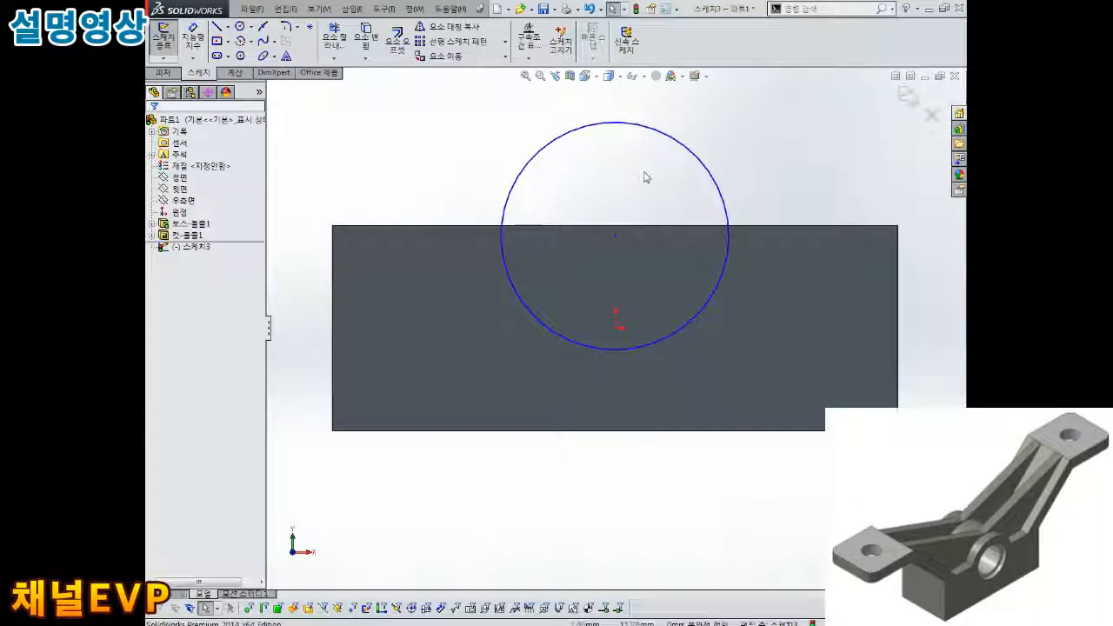
# Dimension the circle's diameter as 17.5 mm.
pyautogui.moveTo(755, 150); pyautogui.dragTo(754, 116, button='right')
pyautogui.click(716, 176)
pyautogui.click(773, 146)
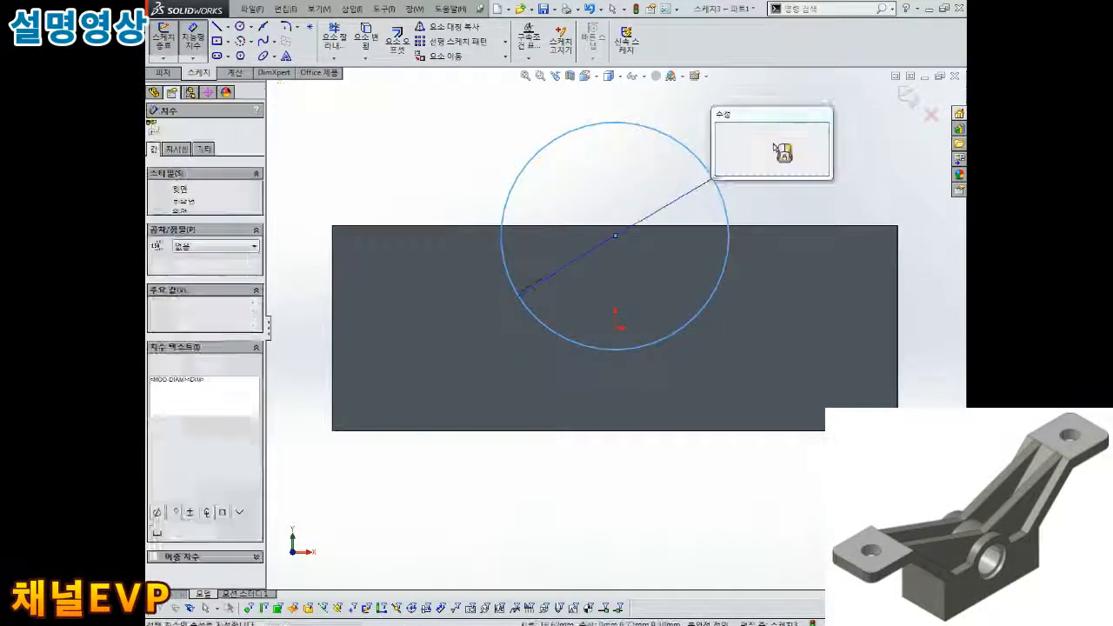
pyautogui.write('17.5')
pyautogui.press('Return')
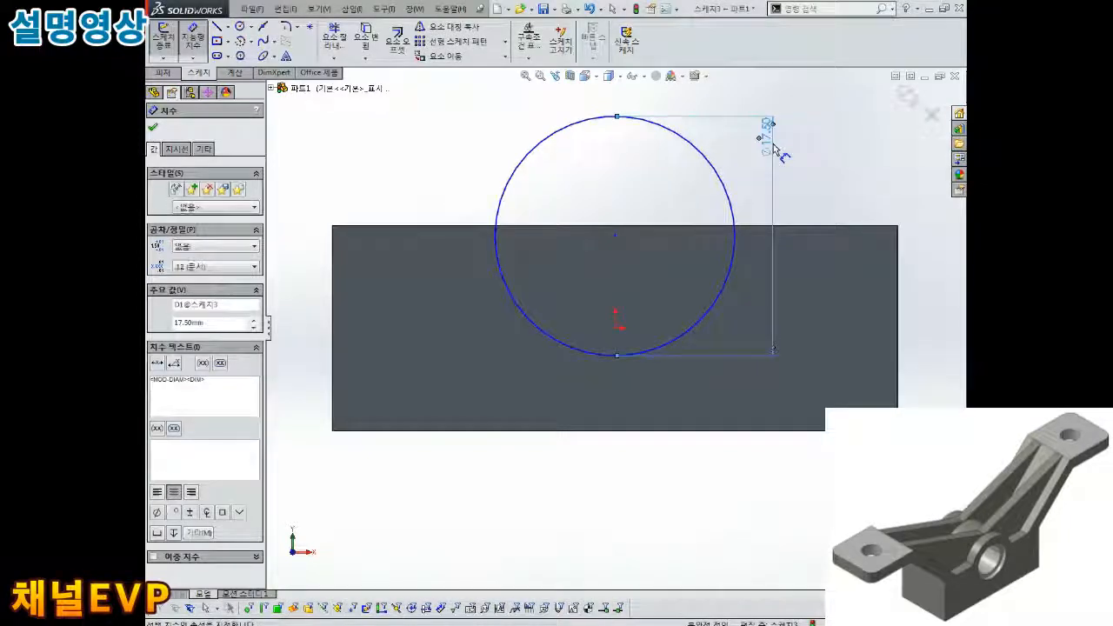
pyautogui.press('Escape')
# Align the circle's center vertically with the origin.
pyautogui.click(615, 327)
pyautogui.keyDown('ctrl'); pyautogui.click(615, 235); pyautogui.keyUp('ctrl')
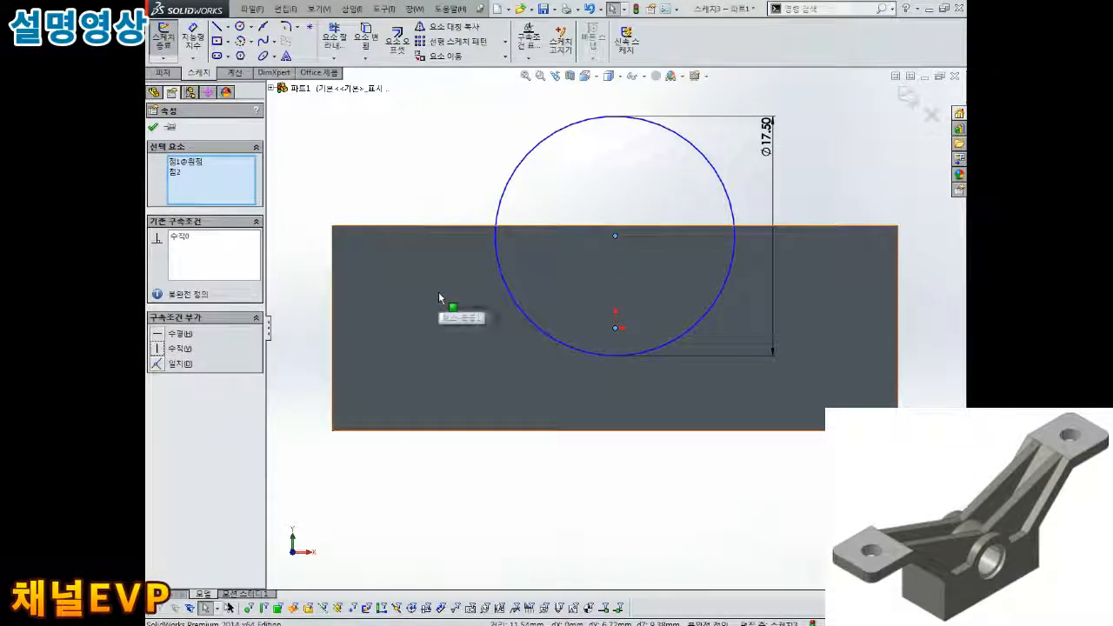
pyautogui.click(434, 167)
# Dimension the circle's center 12.5 mm above the block's bottom edge and reposition the height and diameter dimensions beside the circle.
pyautogui.moveTo(435, 168); pyautogui.dragTo(434, 108, button='right')
pyautogui.click(615, 238)
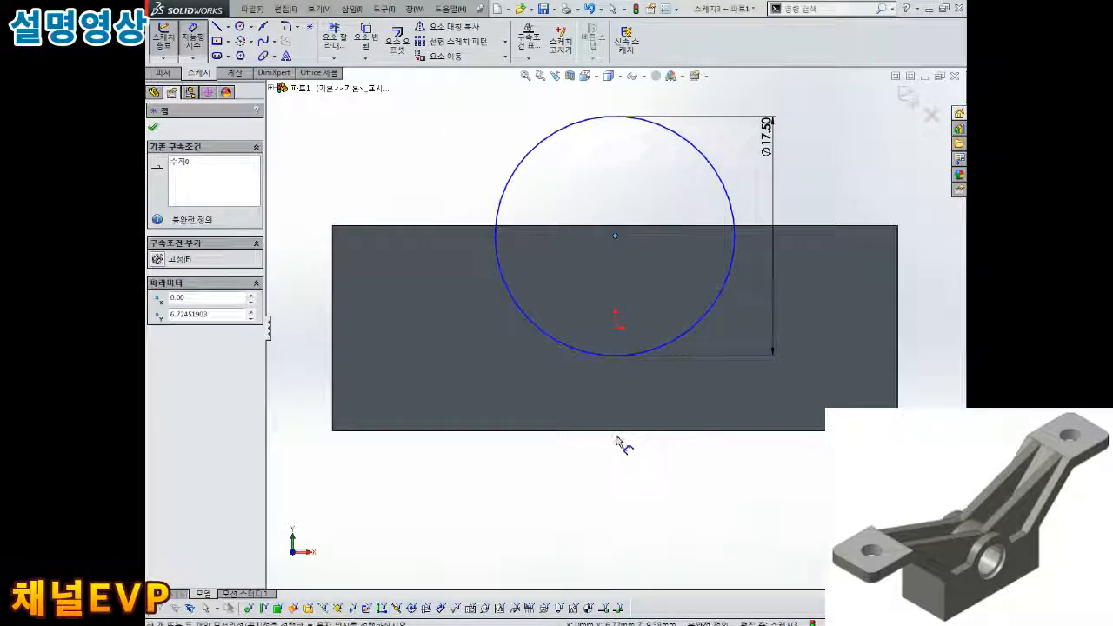
pyautogui.keyDown('ctrl'); pyautogui.click(616, 430); pyautogui.keyUp('ctrl')
pyautogui.click(433, 380)
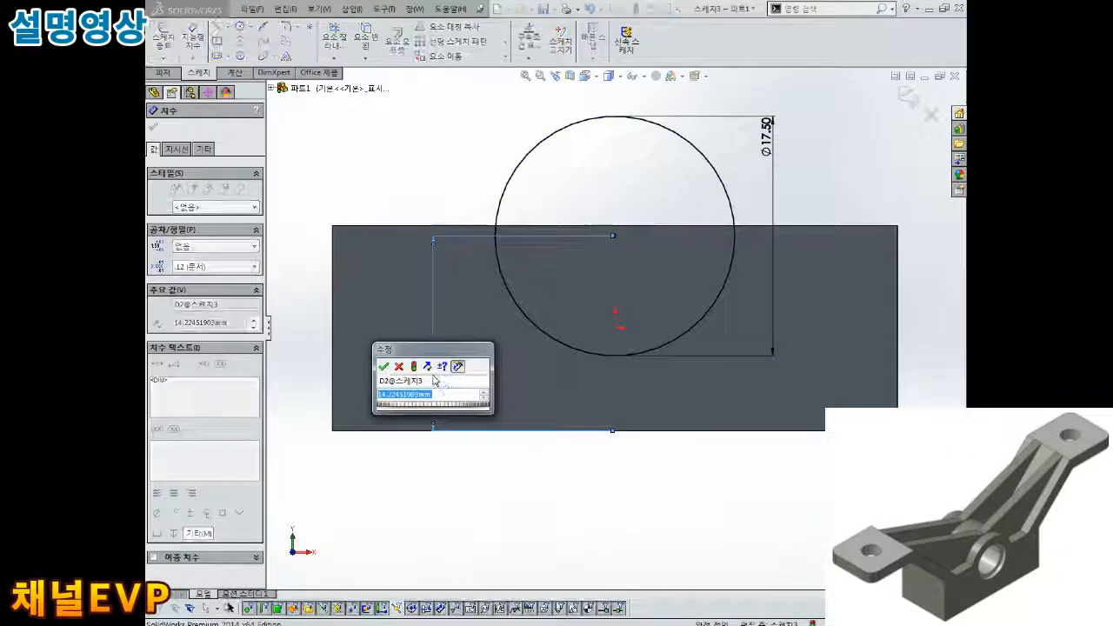
pyautogui.press('Return')
pyautogui.press('Escape')
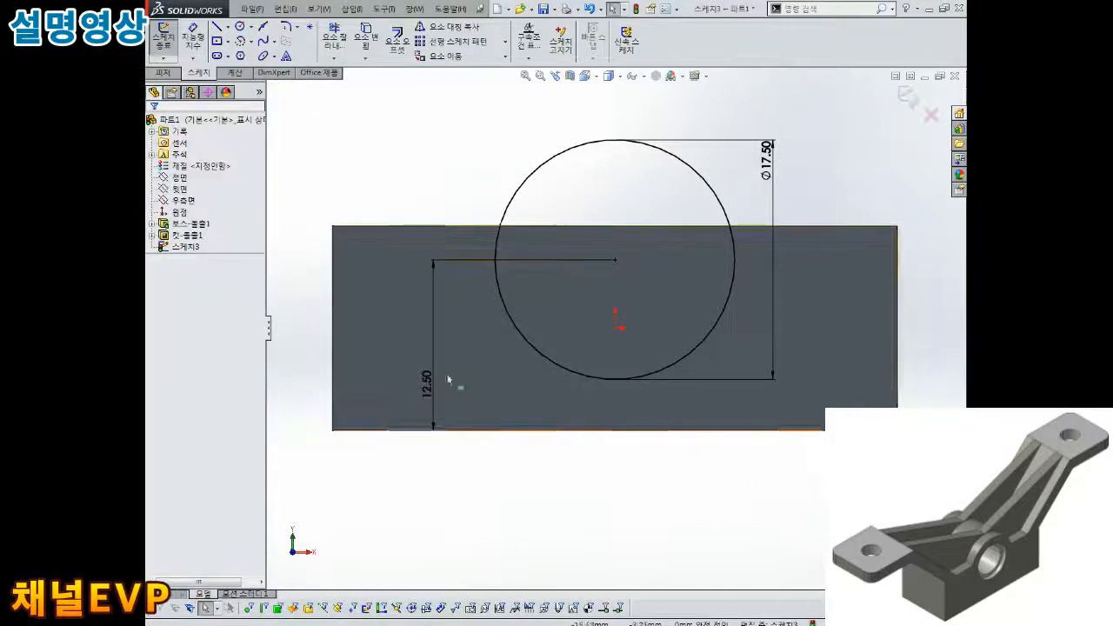
pyautogui.moveTo(426, 390); pyautogui.dragTo(466, 348)
pyautogui.moveTo(765, 169); pyautogui.dragTo(774, 285)
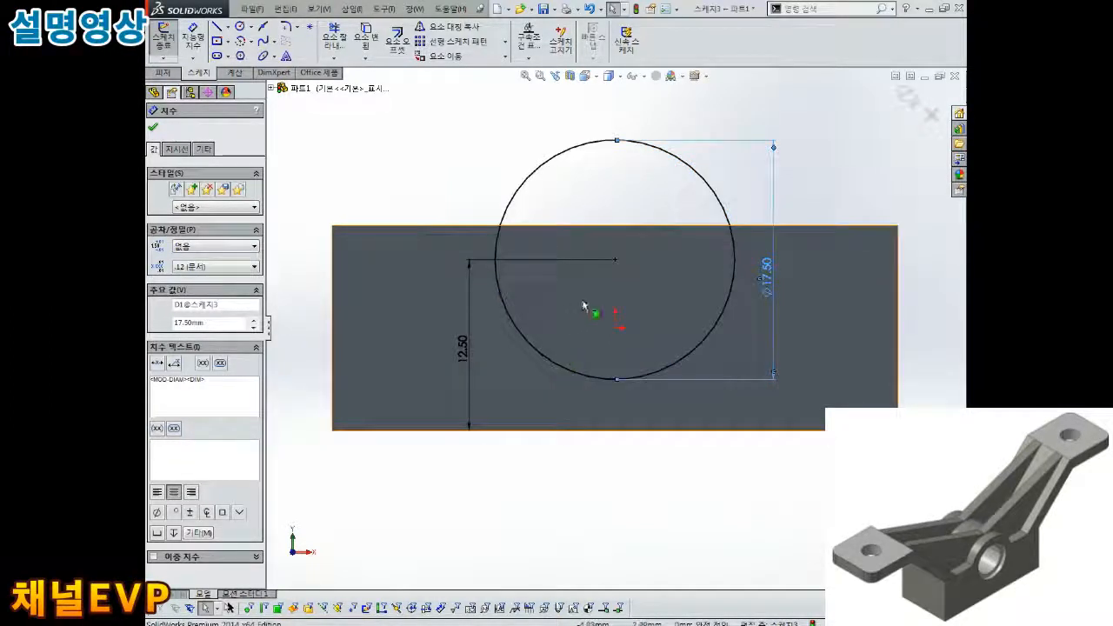
# Finish the sketch and extrude the circle as a merged boss up to the block's opposite side face.
pyautogui.hotkey('ctrl', '7')
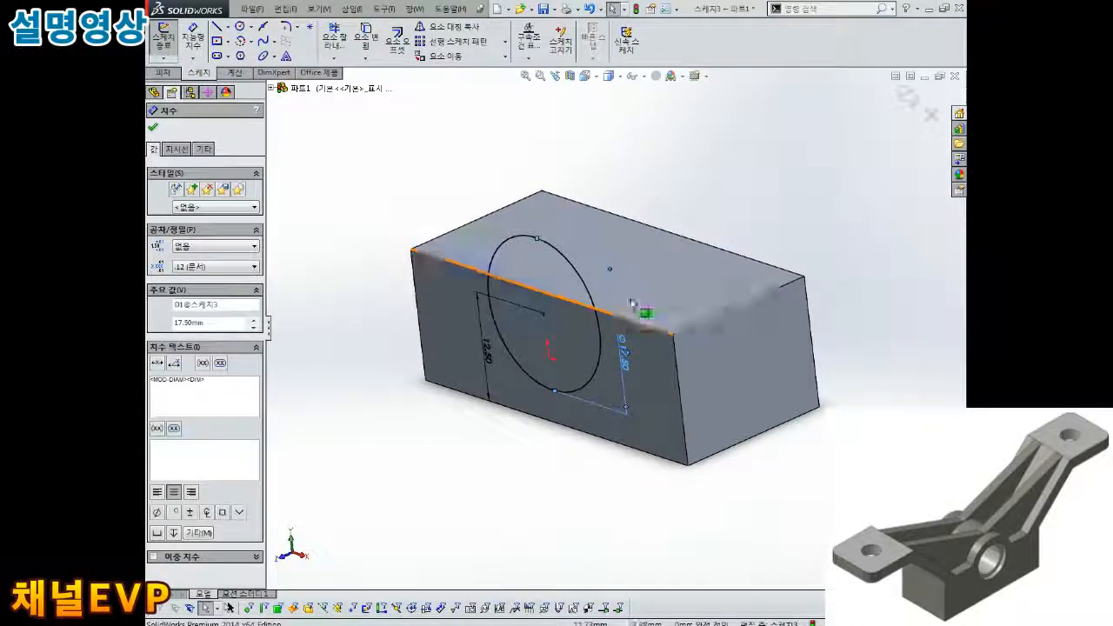
pyautogui.click(906, 101)
pyautogui.moveTo(800, 305); pyautogui.dragTo(776, 199, button='middle')
pyautogui.moveTo(637, 229)
pyautogui.mouseDown(button='middle')
pyautogui.moveTo(651, 313)
pyautogui.moveTo(619, 293)
pyautogui.moveTo(578, 322)
pyautogui.mouseUp(button='middle')
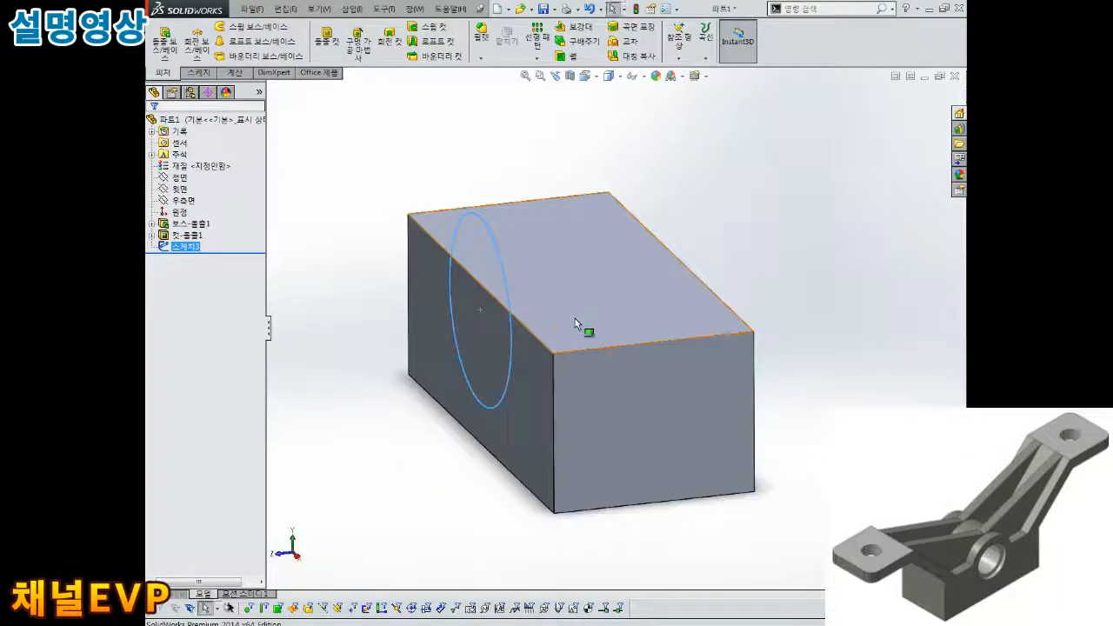
pyautogui.click(164, 41)
pyautogui.moveTo(615, 256); pyautogui.dragTo(683, 258, button='middle')
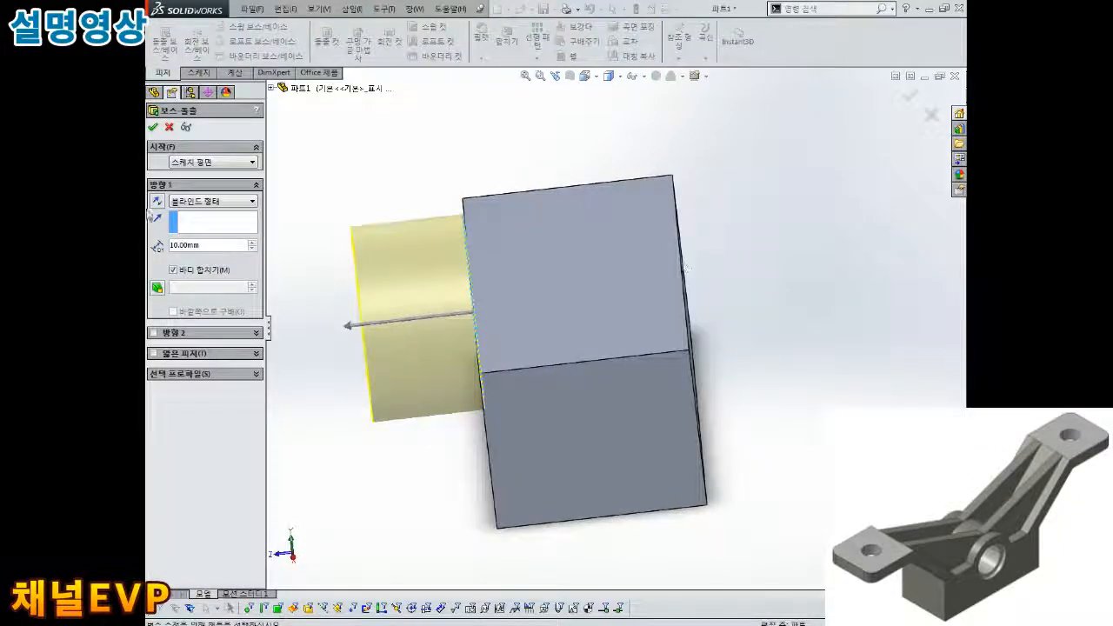
pyautogui.click(207, 202)
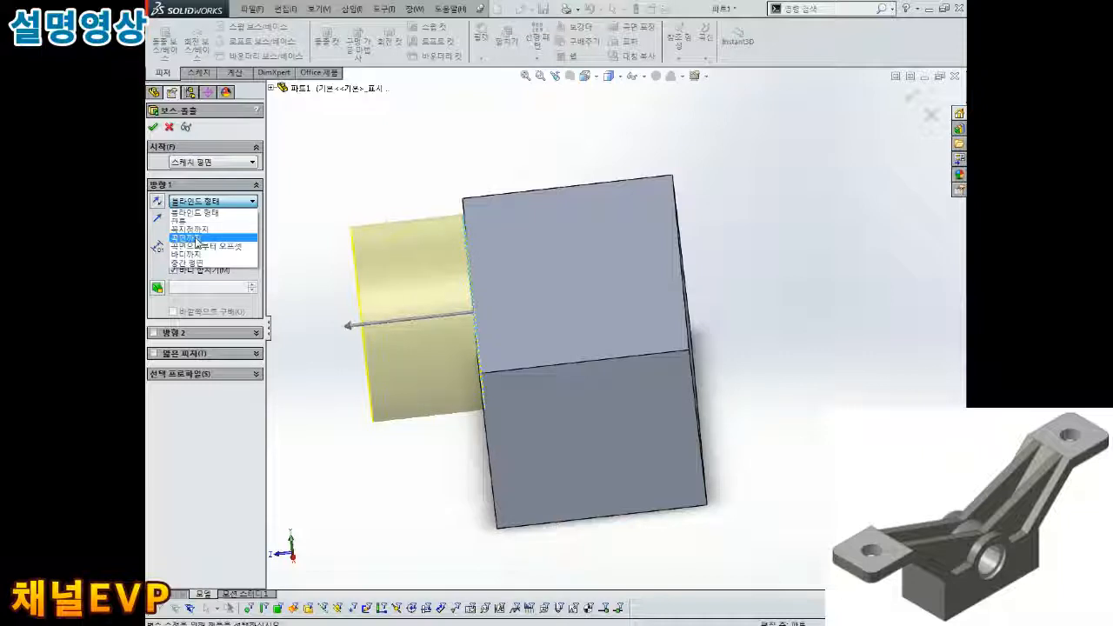
pyautogui.click(198, 239)
pyautogui.moveTo(904, 269); pyautogui.dragTo(701, 276, button='middle')
pyautogui.click(713, 295)
pyautogui.scroll(2, 712, 317)
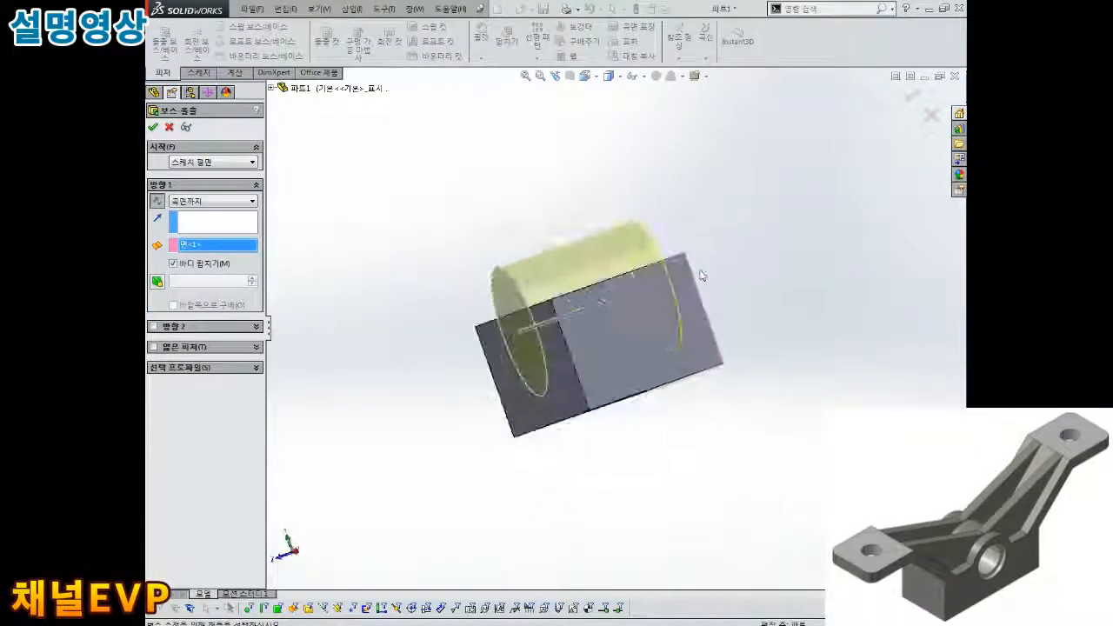
pyautogui.click(153, 127)
# Examine how the cylindrical boss passes through the pocket from below and in a section view at the Front plane, and restore the full view.
pyautogui.moveTo(521, 217); pyautogui.dragTo(631, 241, button='middle')
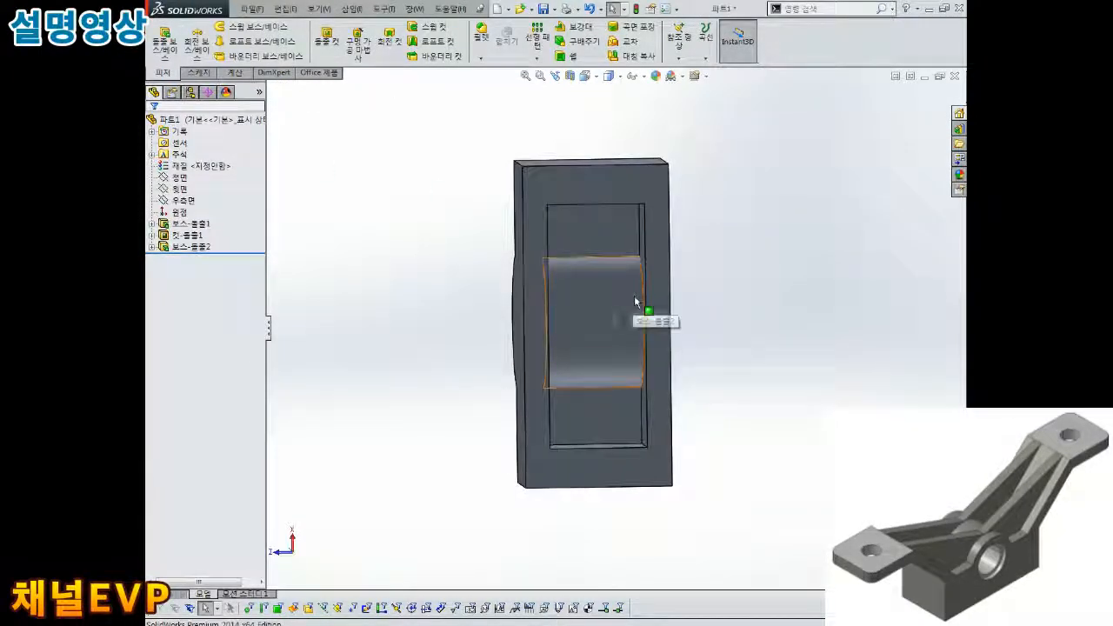
pyautogui.moveTo(730, 257); pyautogui.dragTo(776, 319, button='middle')
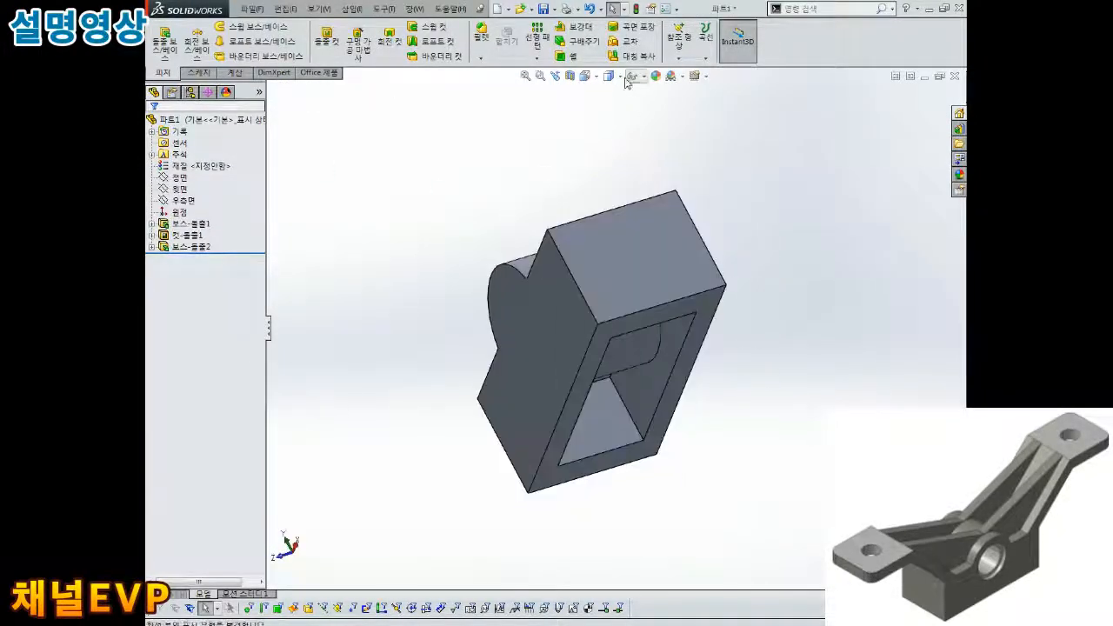
pyautogui.click(572, 78)
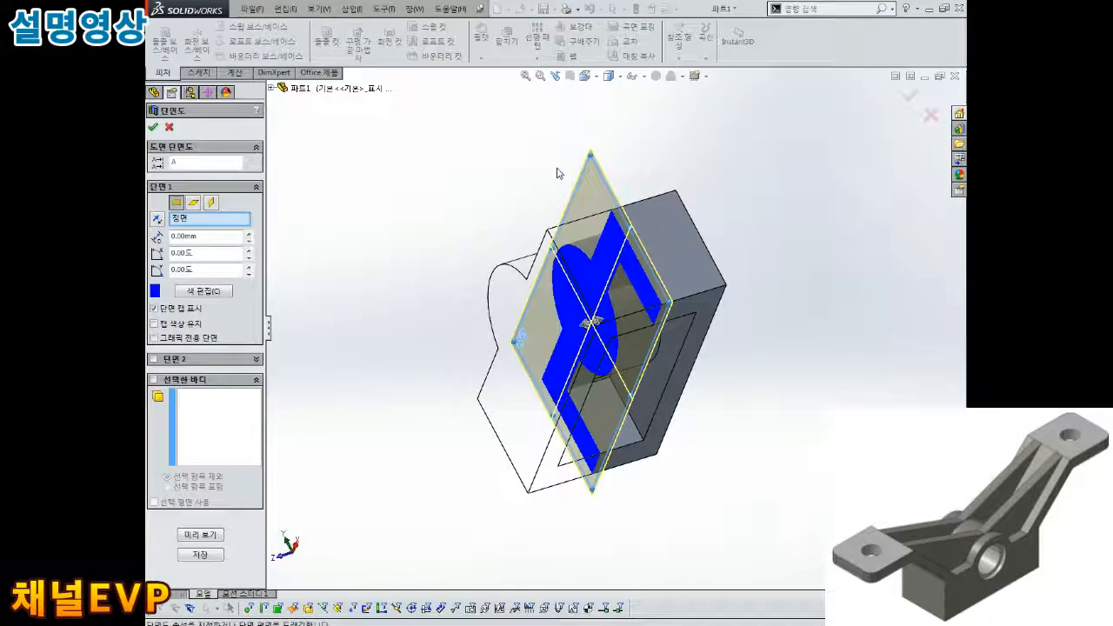
pyautogui.moveTo(557, 169); pyautogui.dragTo(525, 175, button='middle')
pyautogui.click(152, 129)
pyautogui.moveTo(470, 200); pyautogui.dragTo(477, 158, button='middle')
pyautogui.scroll(-3, 591, 323)
pyautogui.moveTo(591, 322); pyautogui.dragTo(435, 316, button='middle')
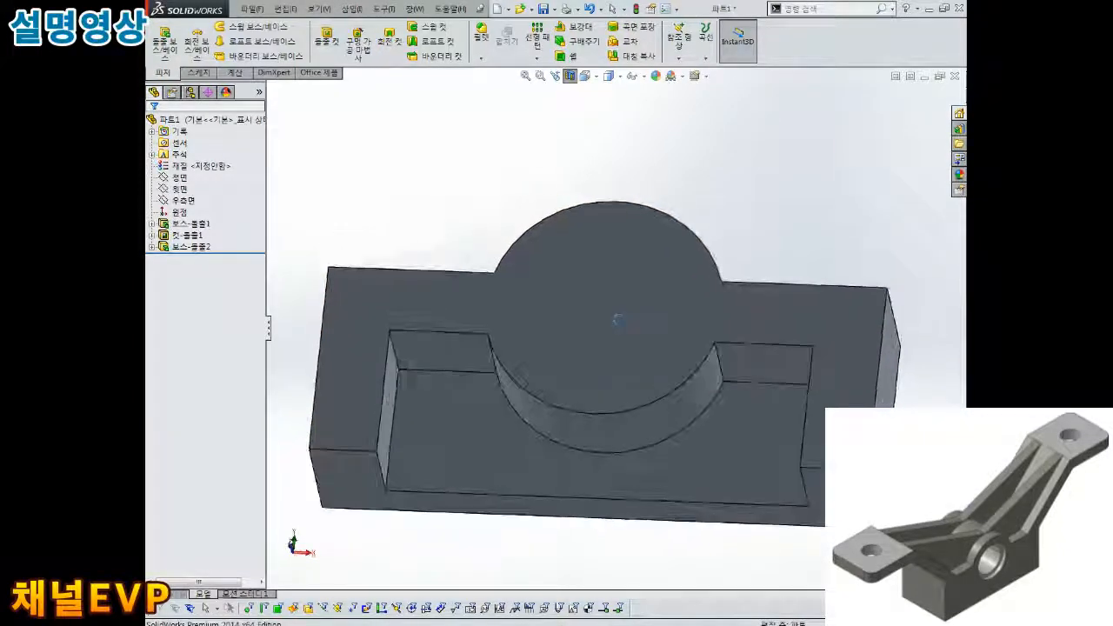
pyautogui.moveTo(575, 82); pyautogui.dragTo(744, 285, button='middle')
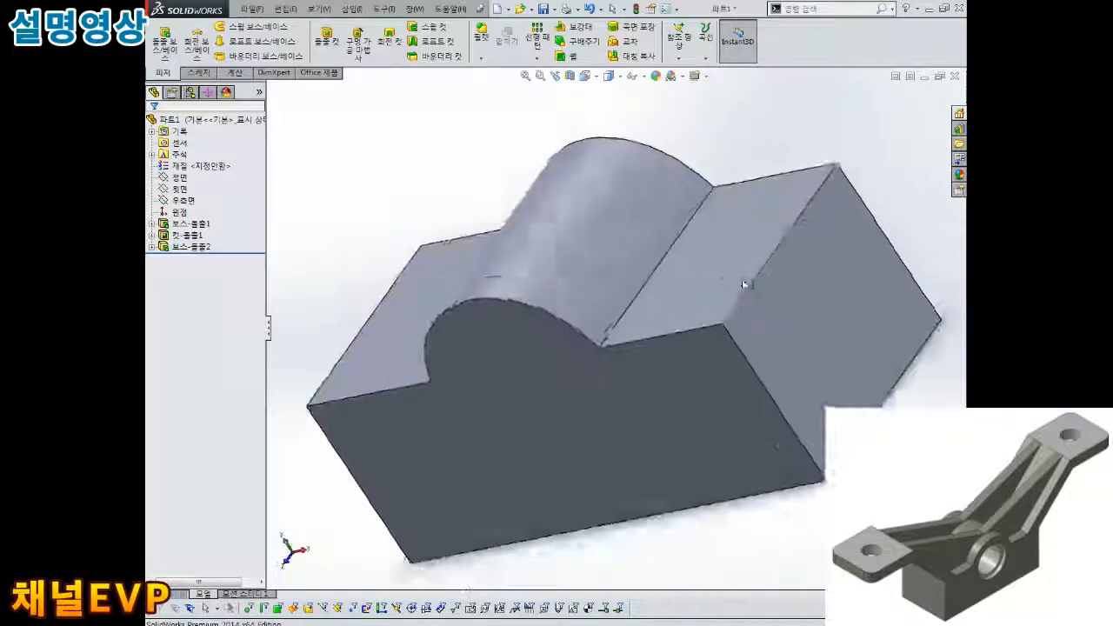
pyautogui.scroll(2, 744, 284)
pyautogui.moveTo(739, 261); pyautogui.dragTo(637, 299, button='middle')
pyautogui.scroll(-1, 612, 315)
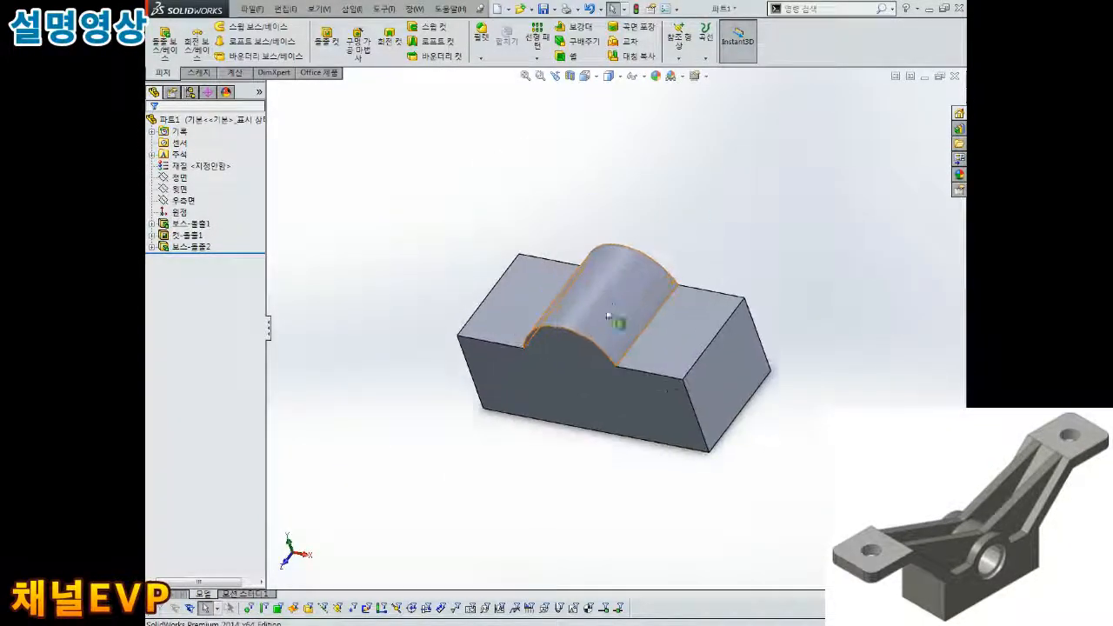
pyautogui.click(620, 409)
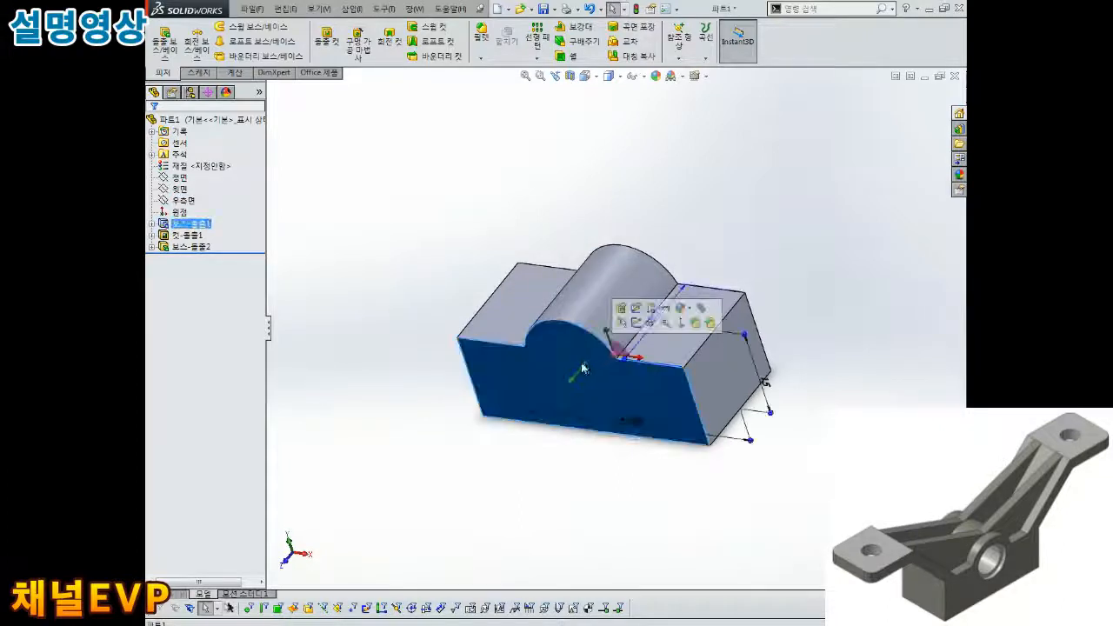
pyautogui.click(517, 181)
pyautogui.click(179, 177)
pyautogui.moveTo(583, 252); pyautogui.dragTo(604, 223, button='middle')
pyautogui.click(648, 211)
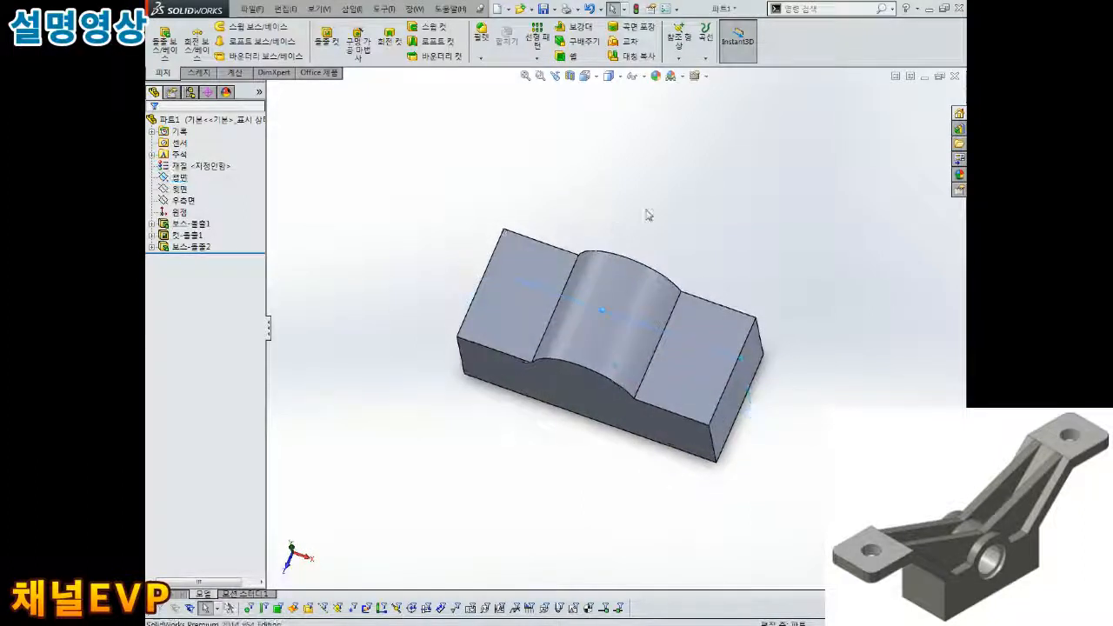
# Start a sketch on the Front plane and draw a vertical centerline upward from the origin.
pyautogui.click(179, 176)
pyautogui.moveTo(517, 172); pyautogui.dragTo(666, 209, button='middle')
pyautogui.click(184, 177)
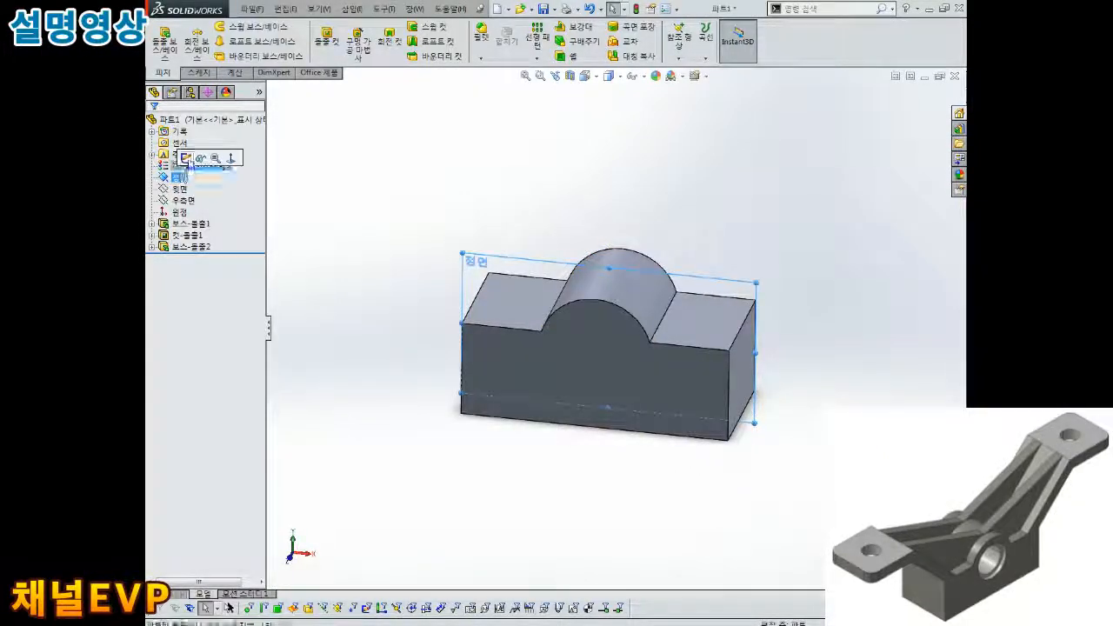
pyautogui.click(191, 162)
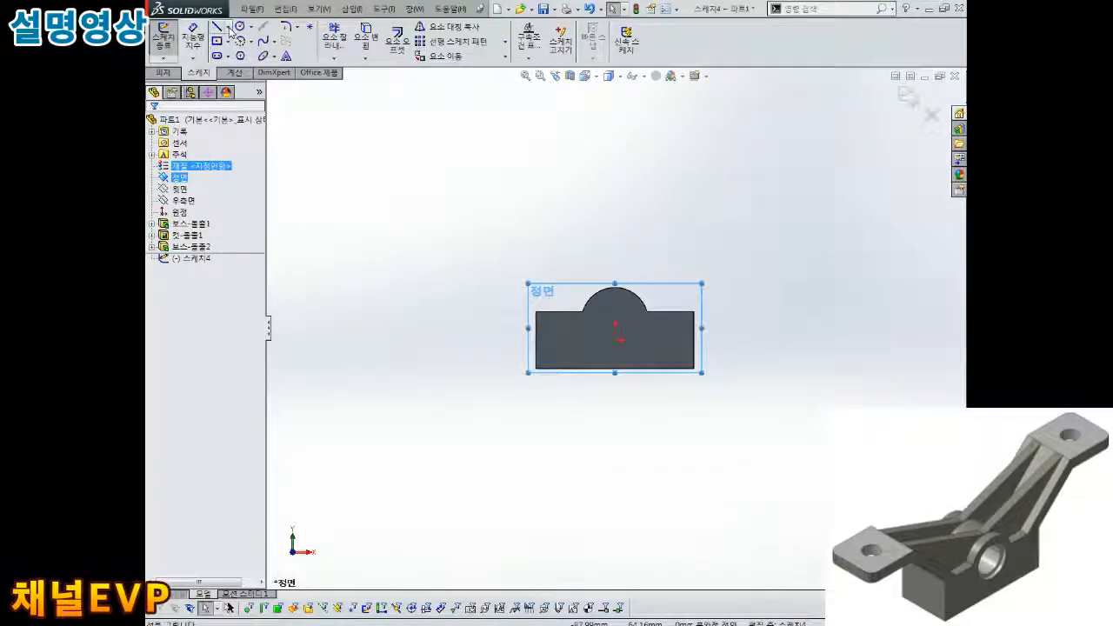
pyautogui.click(219, 27)
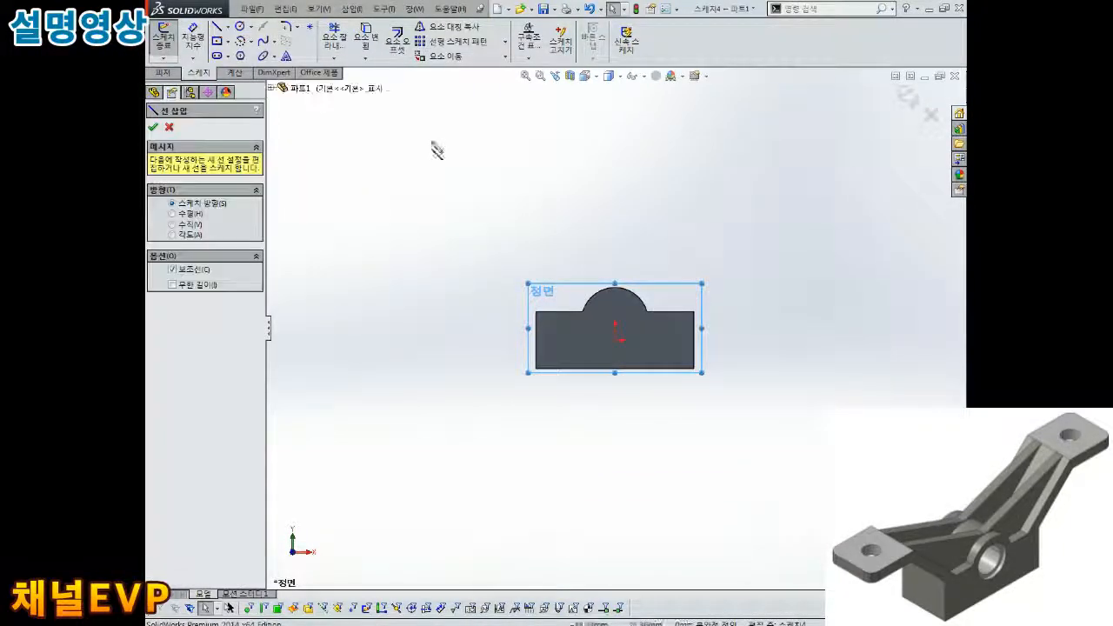
pyautogui.click(614, 368)
pyautogui.click(615, 140)
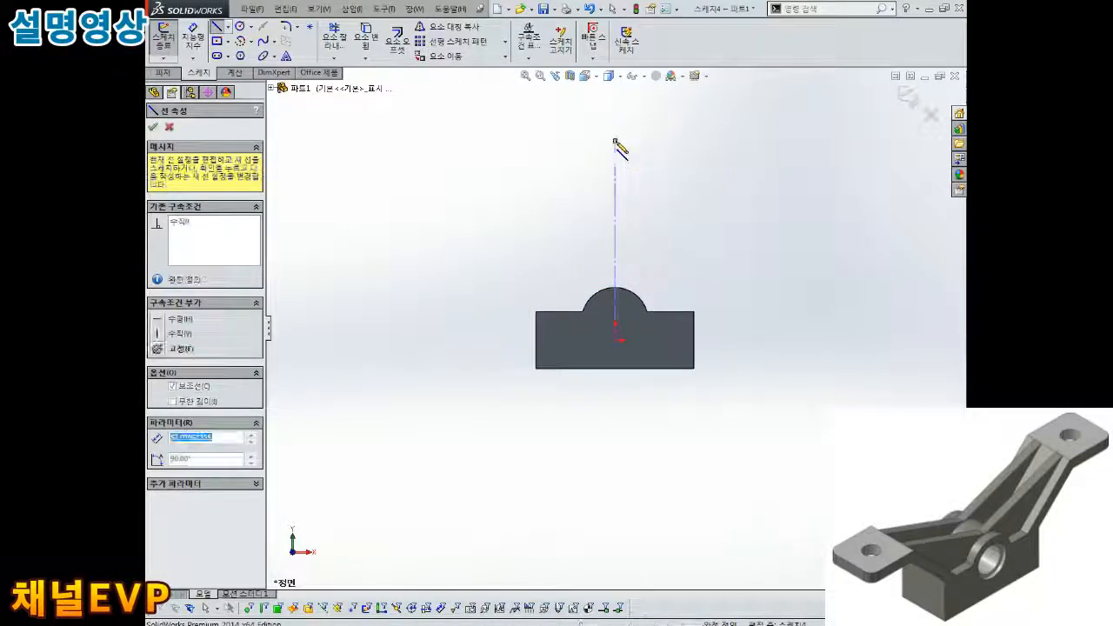
pyautogui.press('Escape')
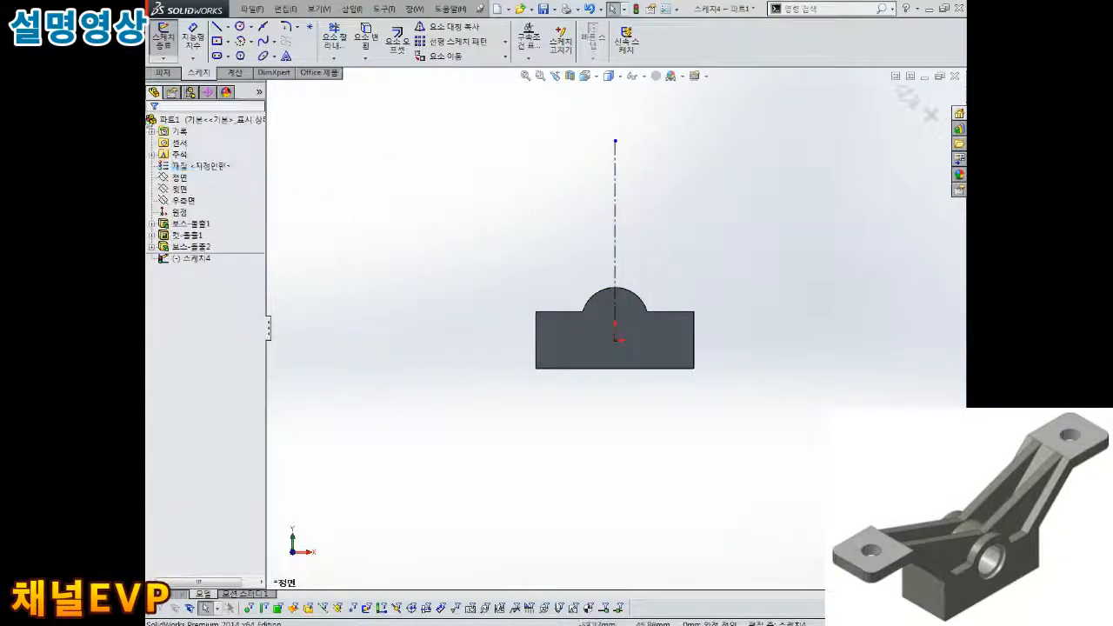
# Sketch the bent arm outline from the block's top edge: a sloped strip ending at its corner, with a thin horizontal flange extending outward.
pyautogui.click(218, 27)
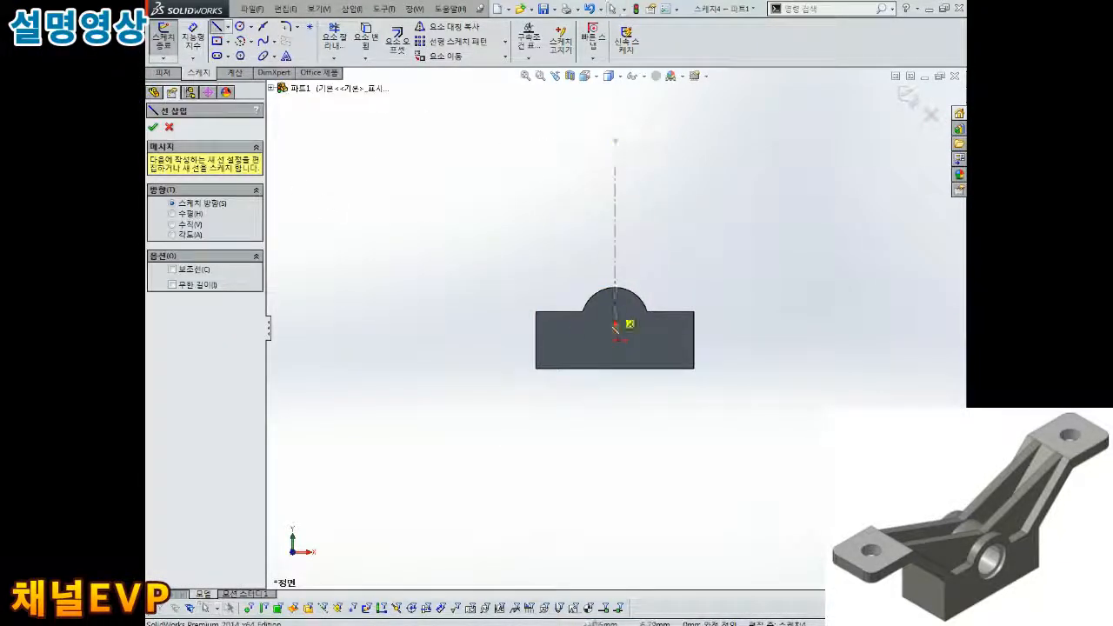
pyautogui.click(559, 311)
pyautogui.click(501, 199)
pyautogui.click(368, 199)
pyautogui.click(368, 216)
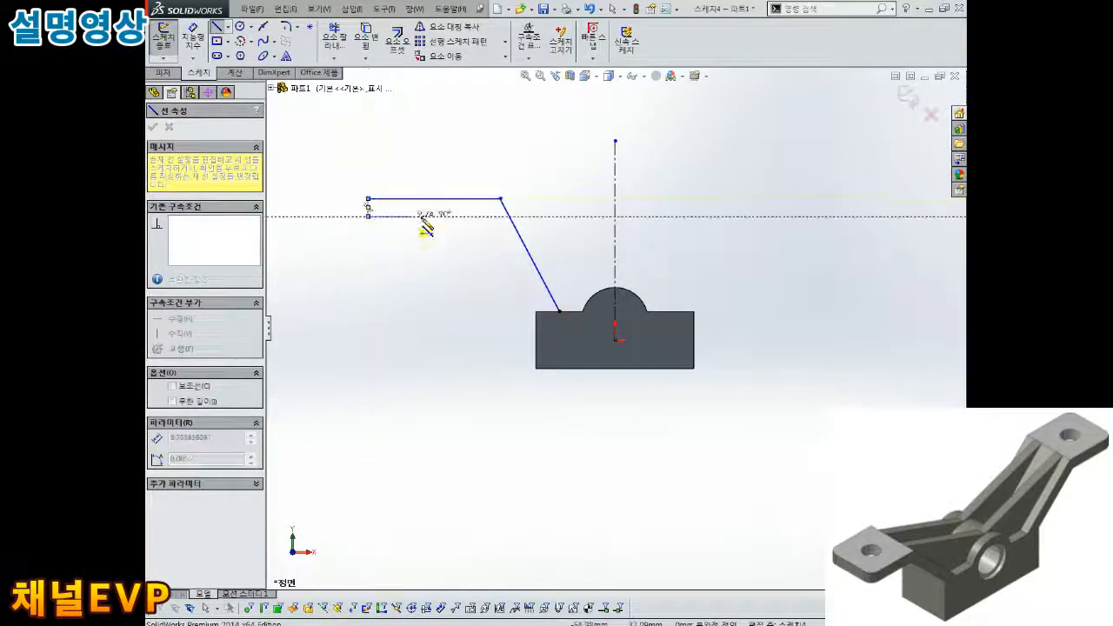
pyautogui.click(486, 216)
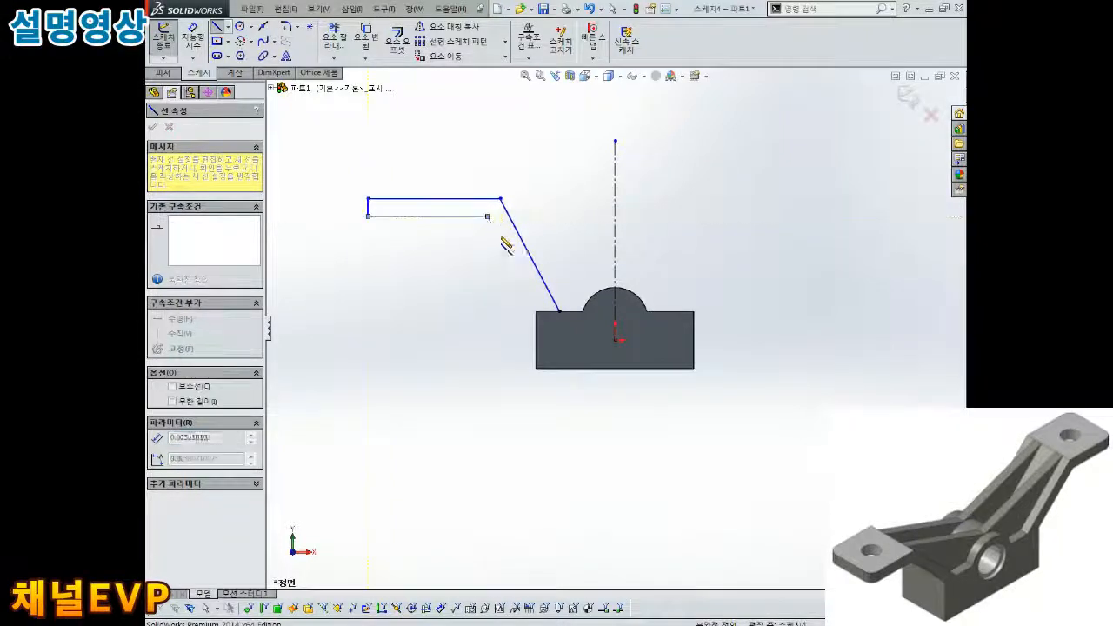
pyautogui.click(536, 311)
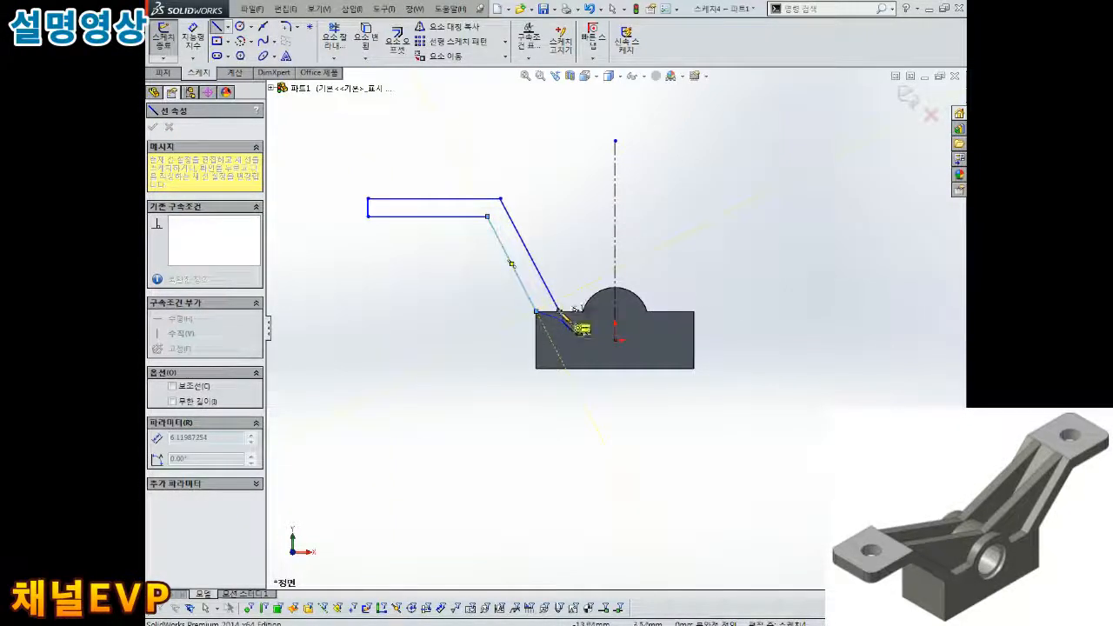
pyautogui.press('Escape')
# Finish the arm outline along the block's top edge and hide the solid body to leave only the sketch displayed.
pyautogui.click(586, 343)
pyautogui.keyDown('ctrl'); pyautogui.click(214, 263); pyautogui.keyUp('ctrl')
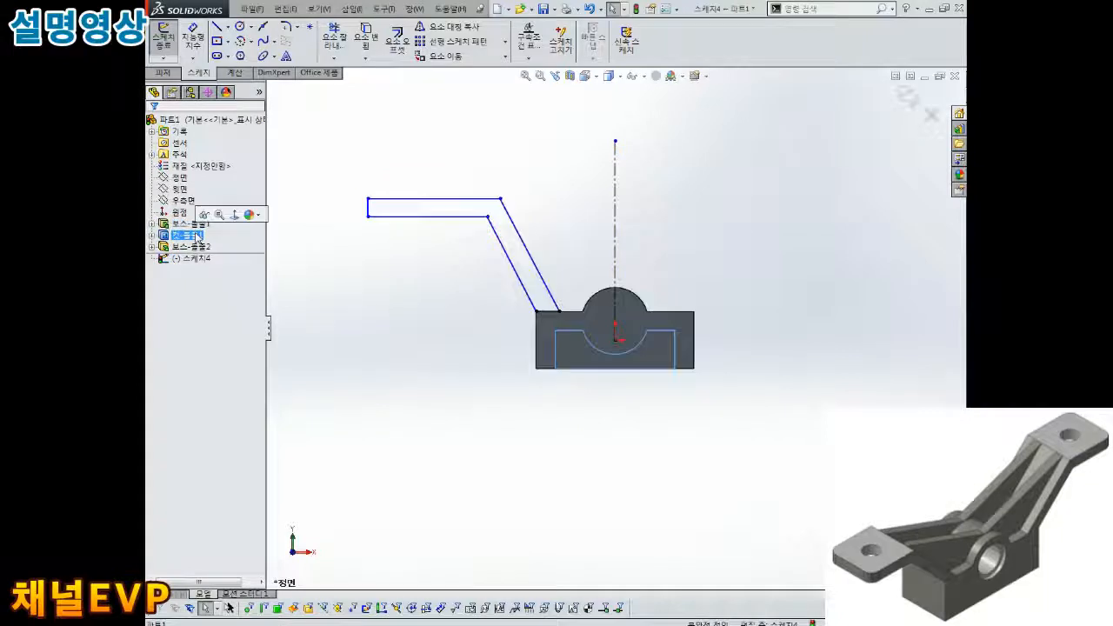
pyautogui.click(228, 243)
pyautogui.scroll(-3, 578, 336)
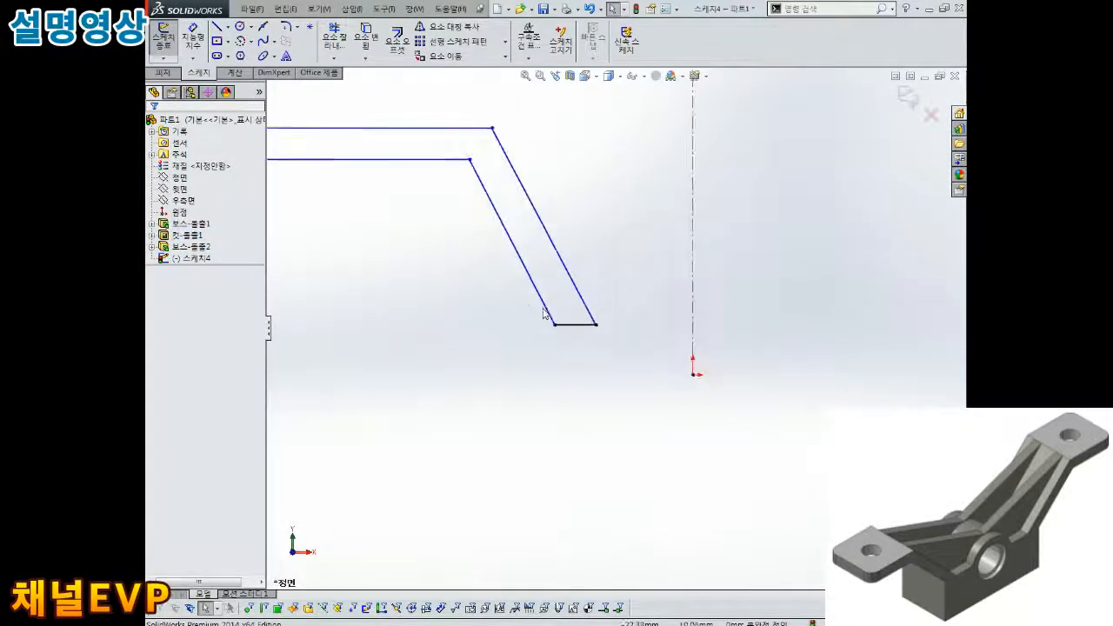
pyautogui.scroll(3, 591, 333)
# Mirror the whole bent arm outline about the vertical centerline, keeping the original.
pyautogui.moveTo(472, 300); pyautogui.dragTo(472, 248, button='right')
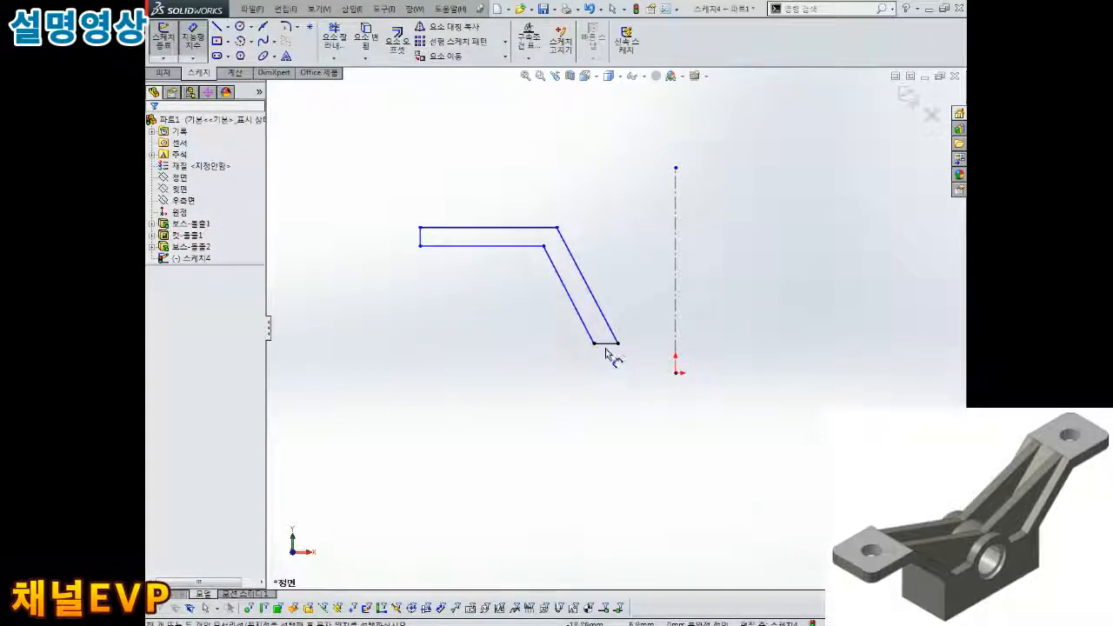
pyautogui.click(448, 27)
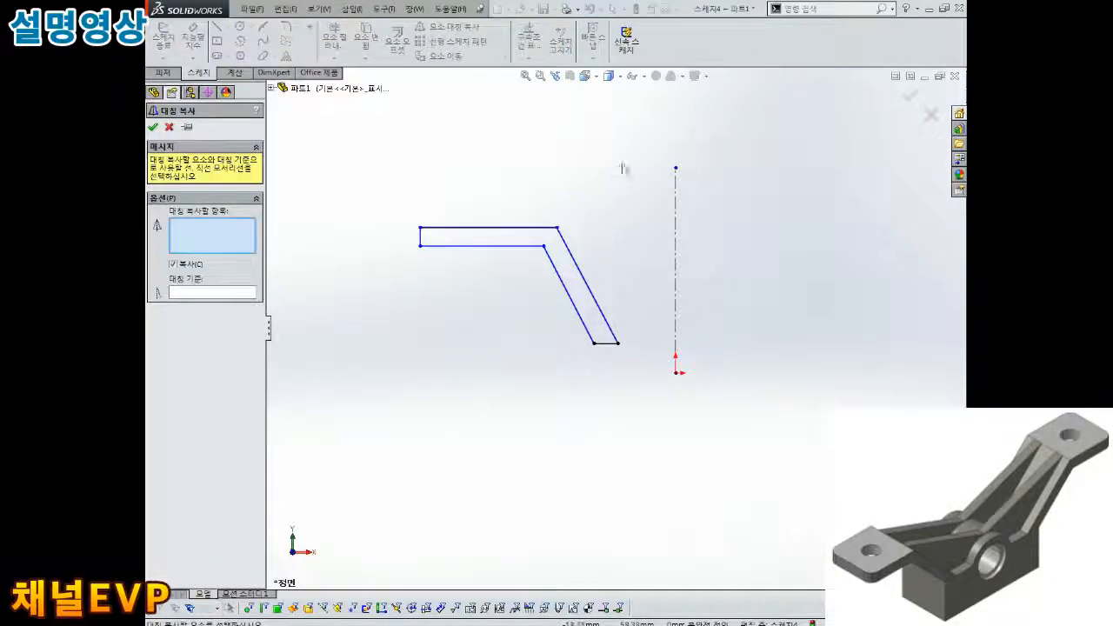
pyautogui.moveTo(635, 162); pyautogui.dragTo(362, 405)
pyautogui.click(188, 296)
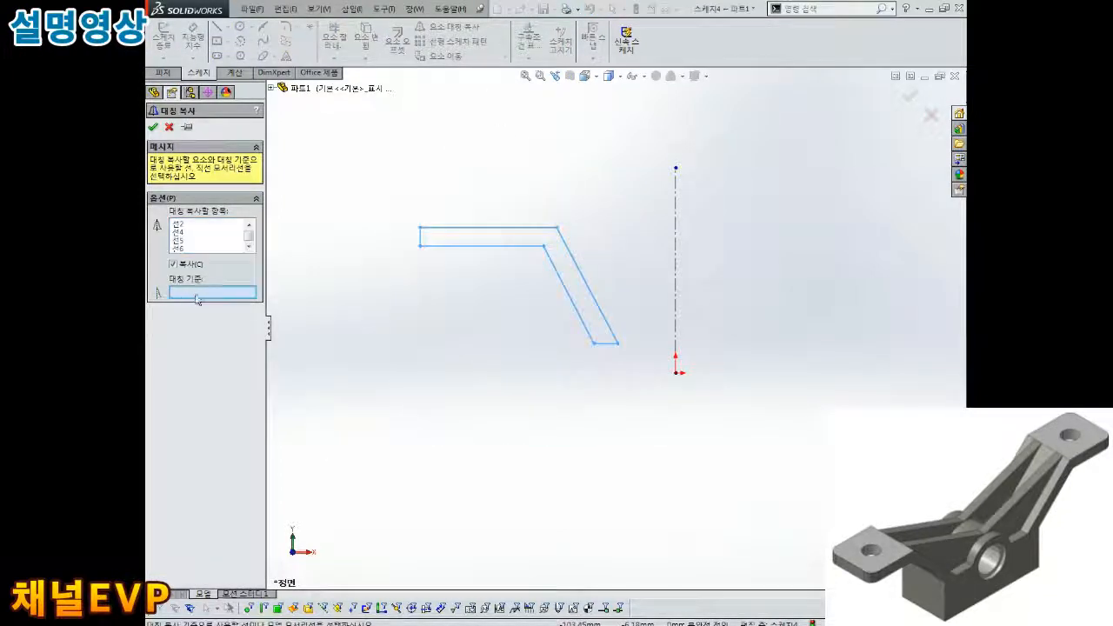
pyautogui.click(677, 246)
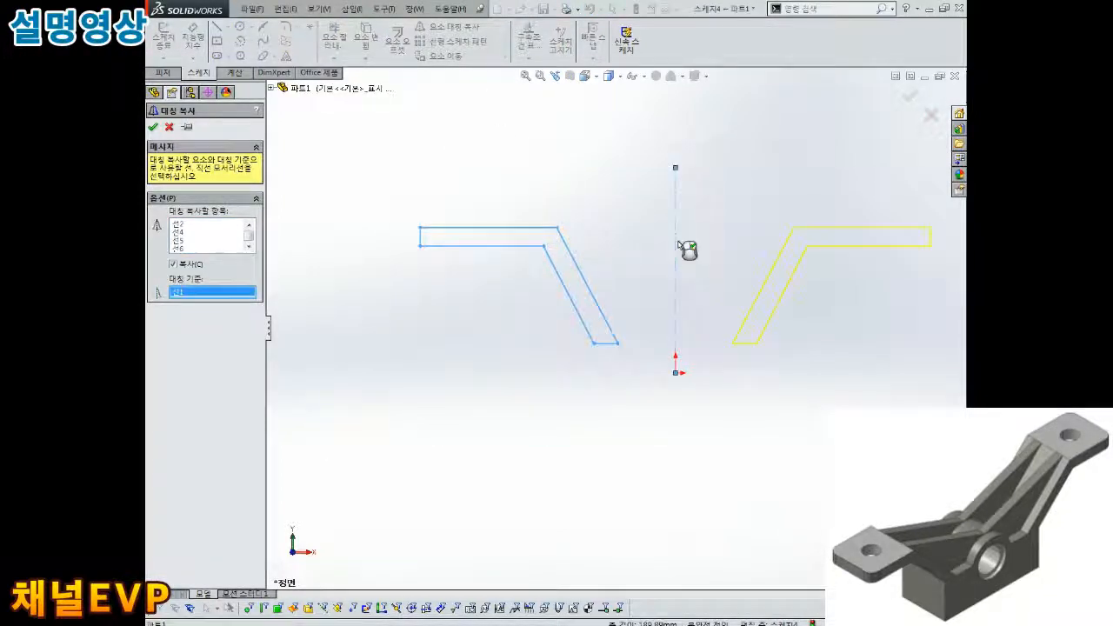
pyautogui.click(153, 129)
# Dimension the overall width between the outer ends of the two flanges as 106.25 mm.
pyautogui.scroll(3, 764, 379)
pyautogui.scroll(-1, 763, 382)
pyautogui.moveTo(787, 394); pyautogui.dragTo(792, 346, button='right')
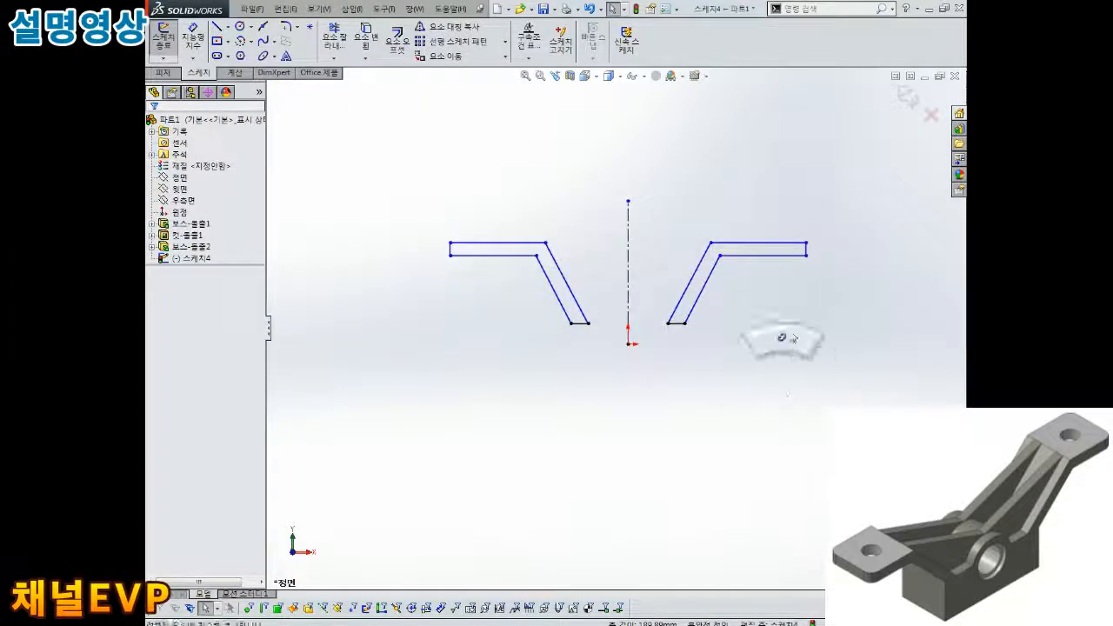
pyautogui.click(806, 252)
pyautogui.click(451, 249)
pyautogui.click(527, 157)
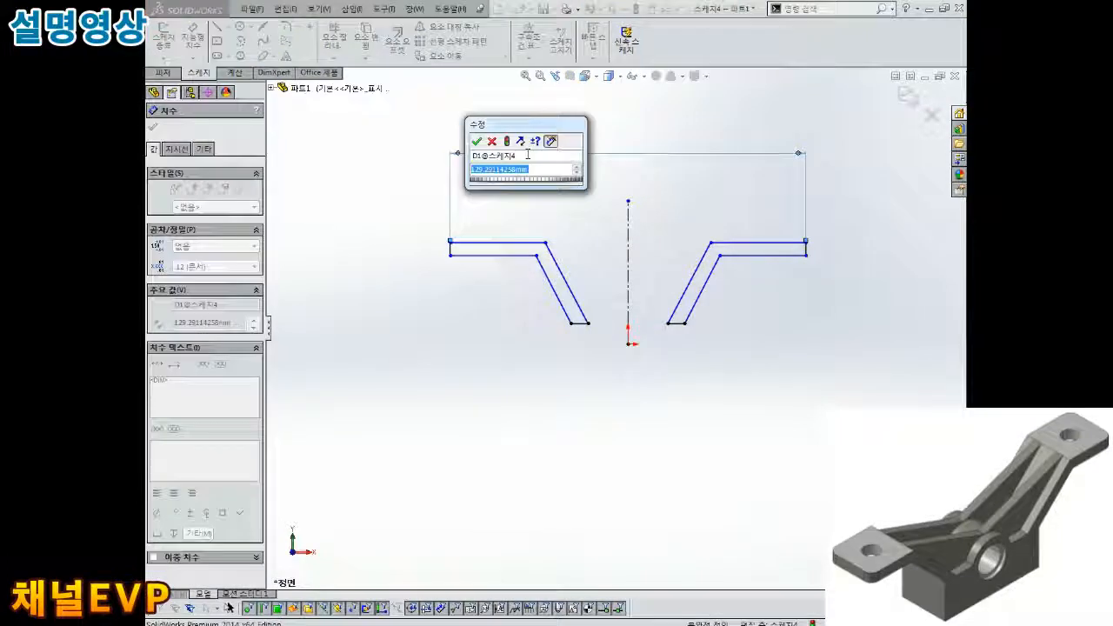
pyautogui.write('106.25')
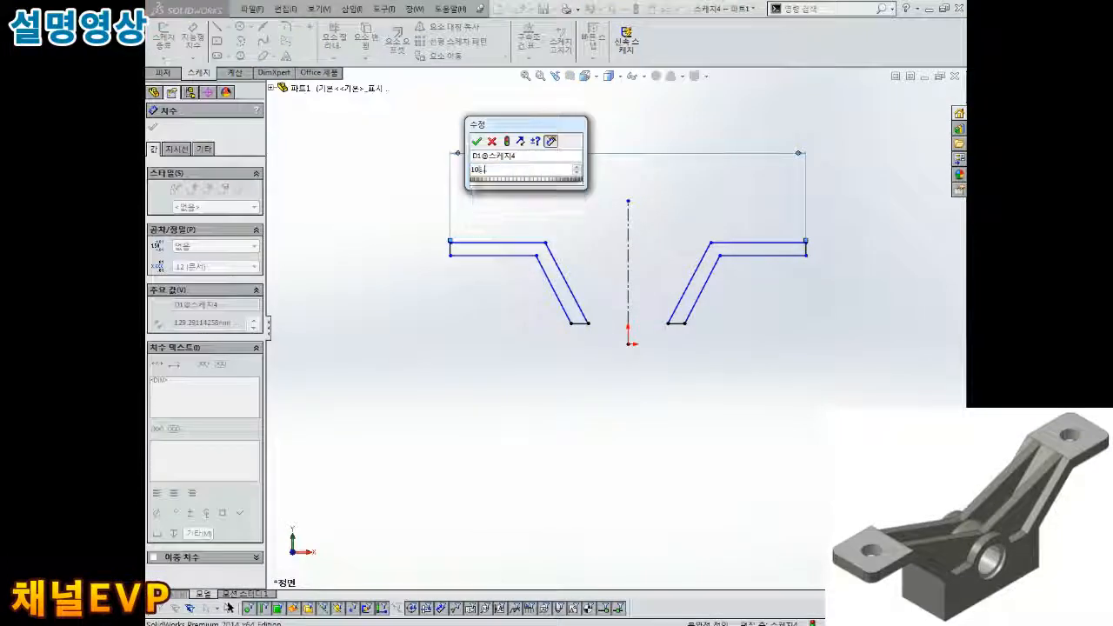
pyautogui.press('Return')
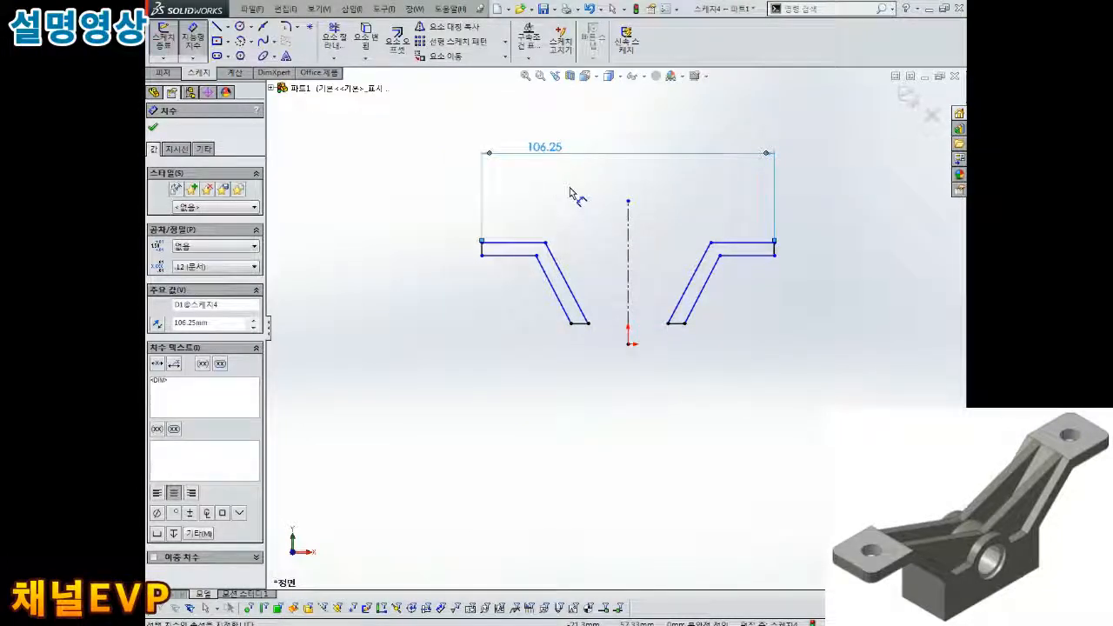
# Dimension the distance between the two arms' upper bend corners as 68.75 mm.
pyautogui.click(545, 243)
pyautogui.click(710, 242)
pyautogui.click(648, 184)
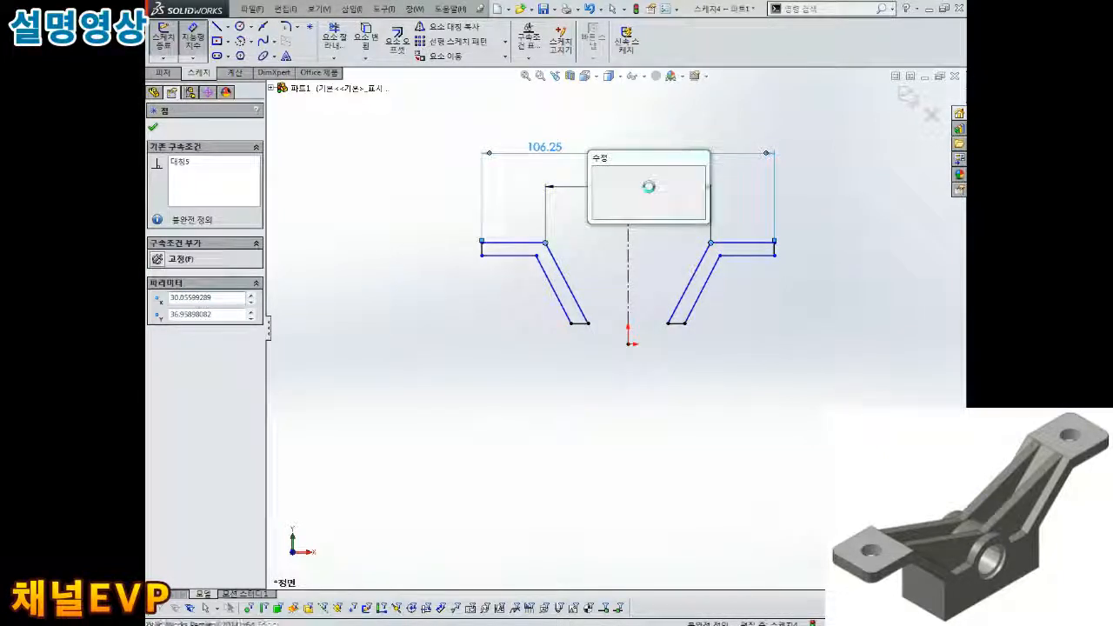
pyautogui.write('68.75')
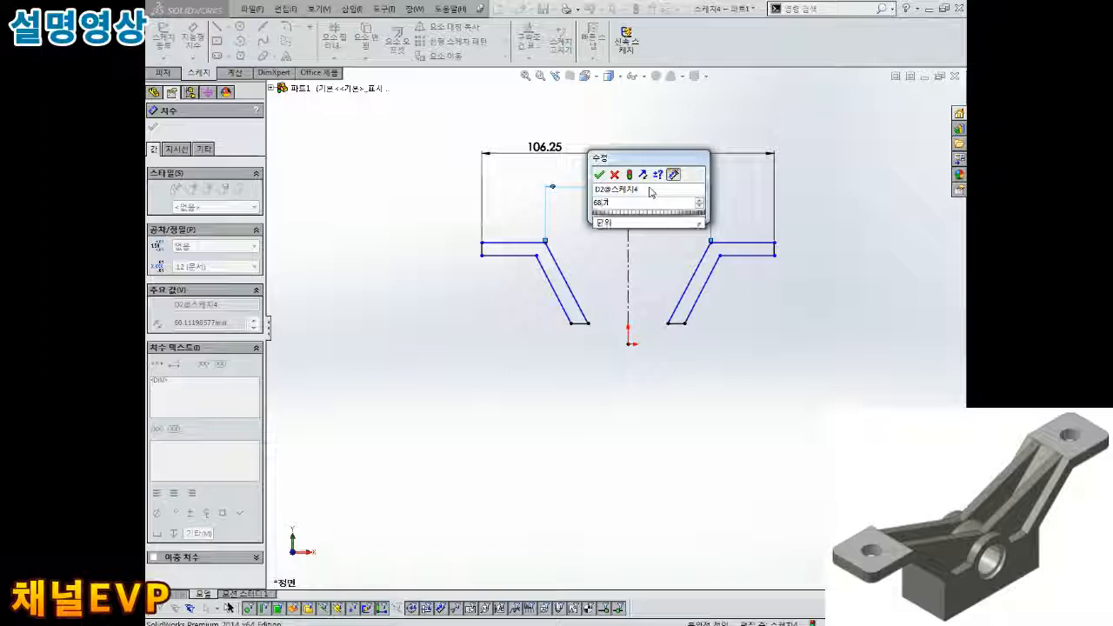
pyautogui.press('Return')
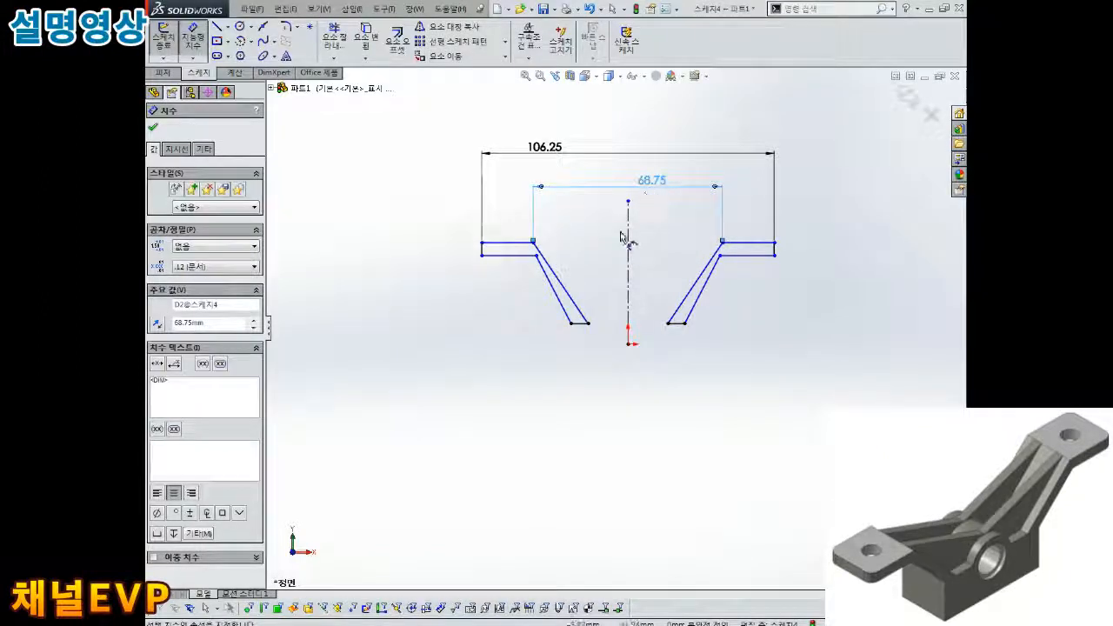
pyautogui.scroll(-3, 620, 231)
pyautogui.click(511, 304)
pyautogui.press('Escape')
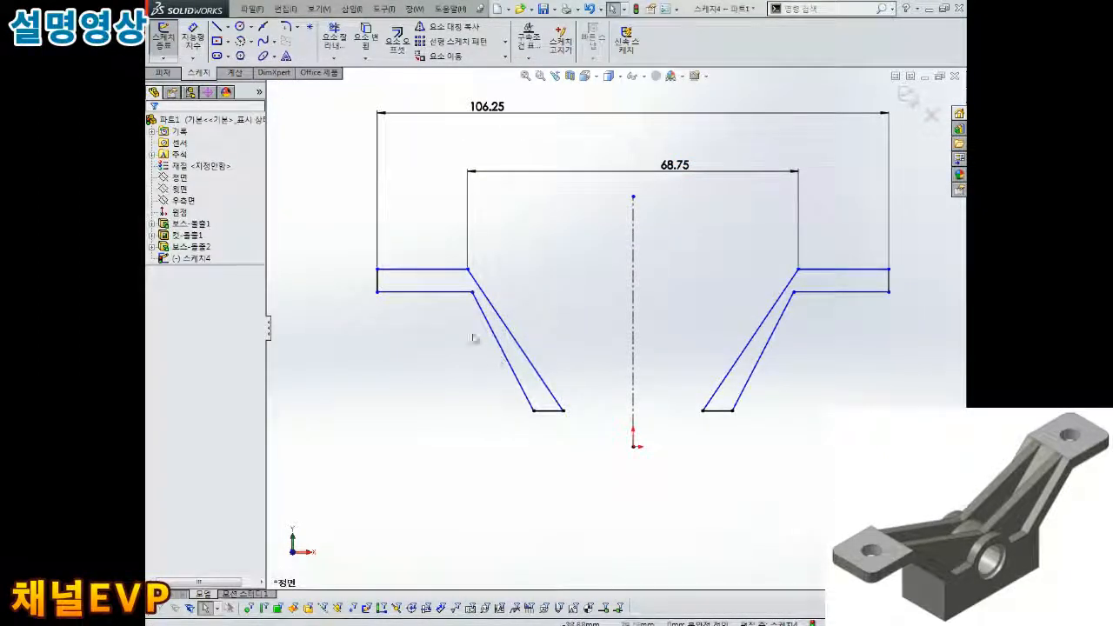
# Make the left arm's two sloped edges parallel to each other, and its flange's upper and lower edges parallel as well.
pyautogui.click(508, 363)
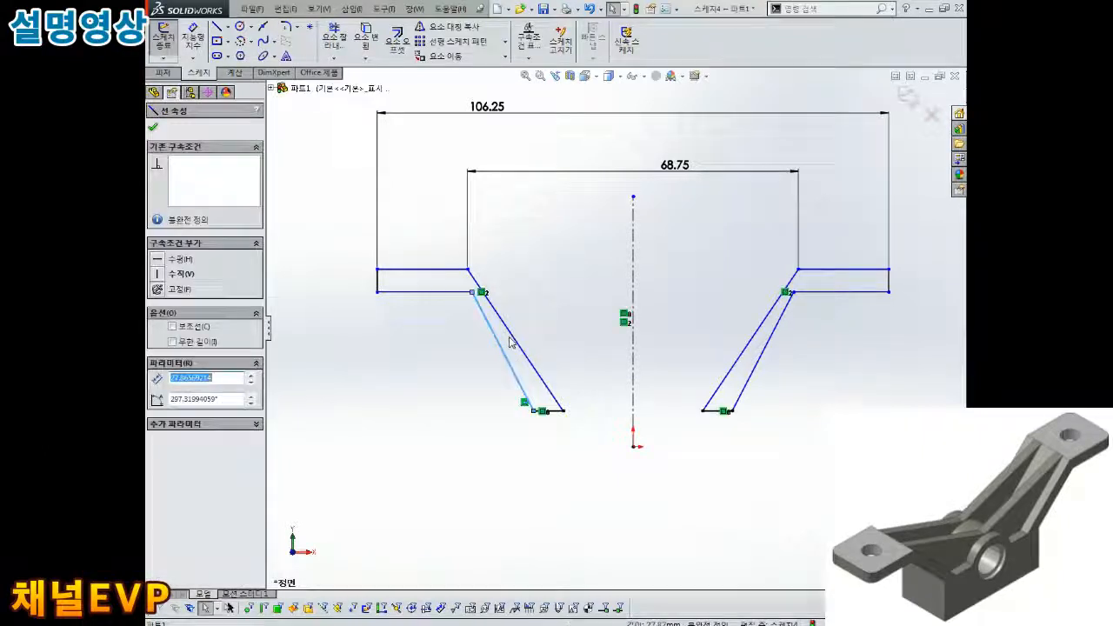
pyautogui.keyDown('ctrl'); pyautogui.click(522, 347); pyautogui.keyUp('ctrl')
pyautogui.click(160, 396)
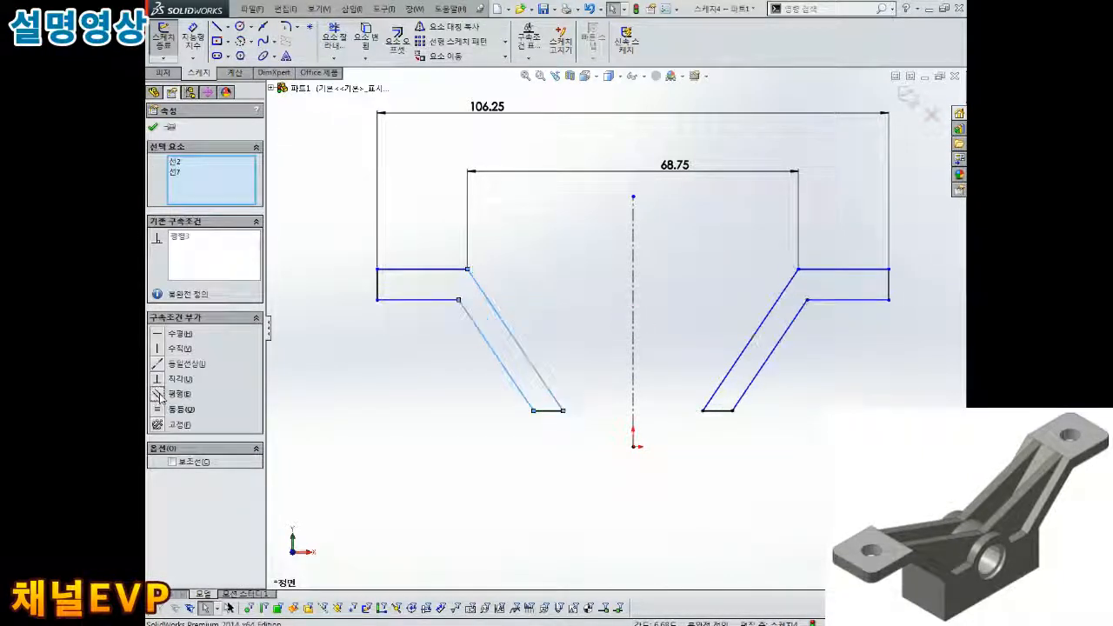
pyautogui.click(444, 332)
pyautogui.click(424, 300)
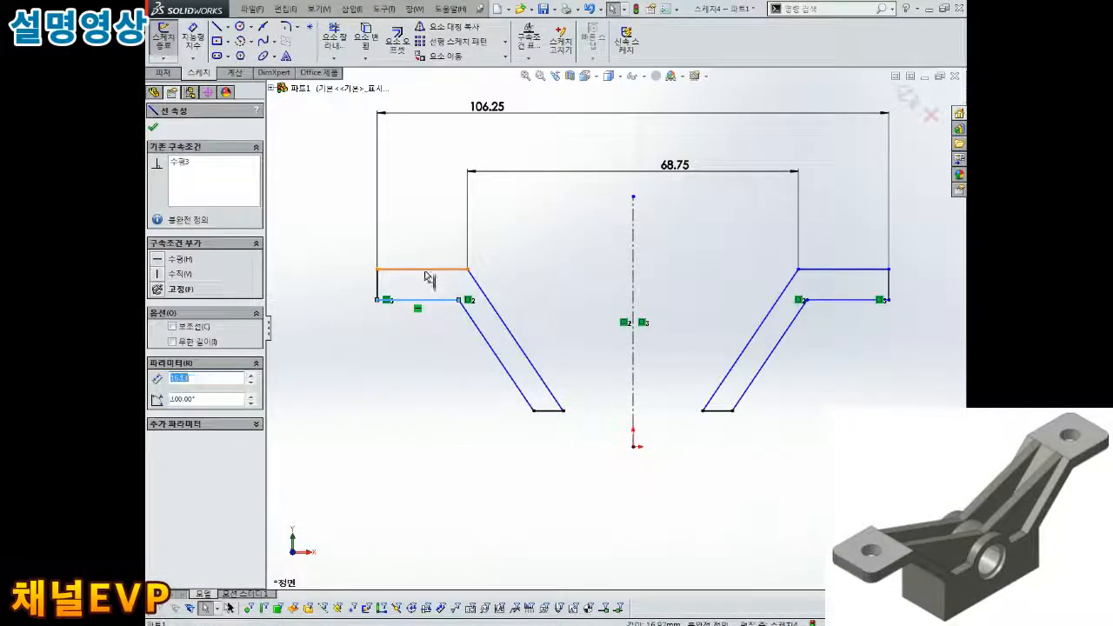
pyautogui.keyDown('ctrl'); pyautogui.click(417, 270); pyautogui.keyUp('ctrl')
pyautogui.click(161, 397)
pyautogui.click(358, 395)
# Try to dimension the distance between the inner lower endpoints of the two arms.
pyautogui.scroll(3, 471, 372)
pyautogui.scroll(-2, 582, 354)
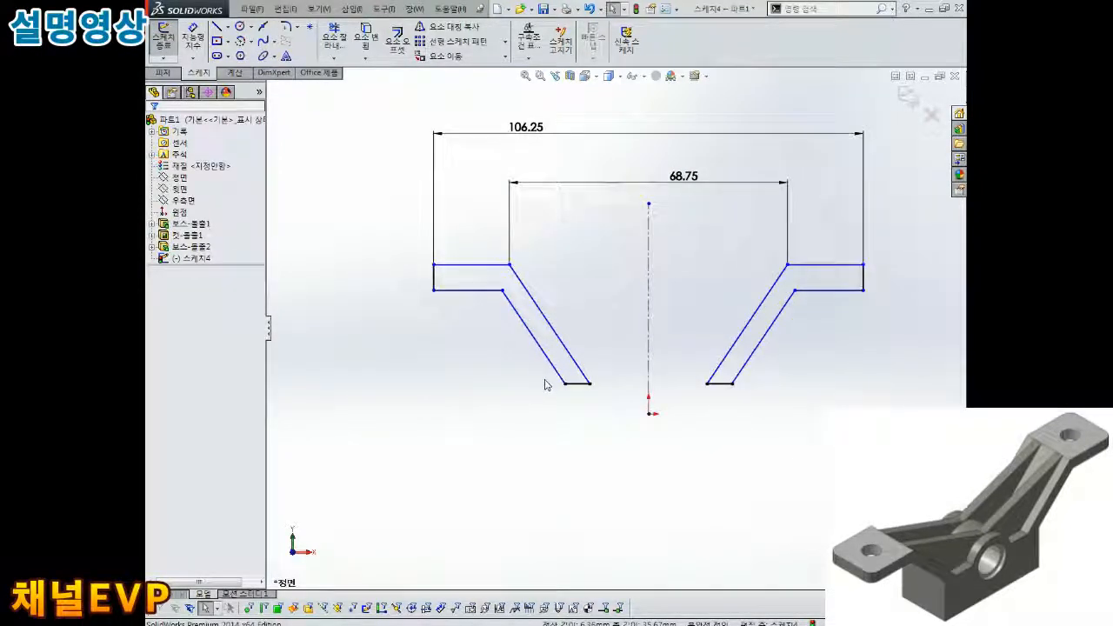
pyautogui.scroll(1, 570, 383)
pyautogui.moveTo(638, 407); pyautogui.dragTo(632, 339, button='right')
pyautogui.click(595, 375)
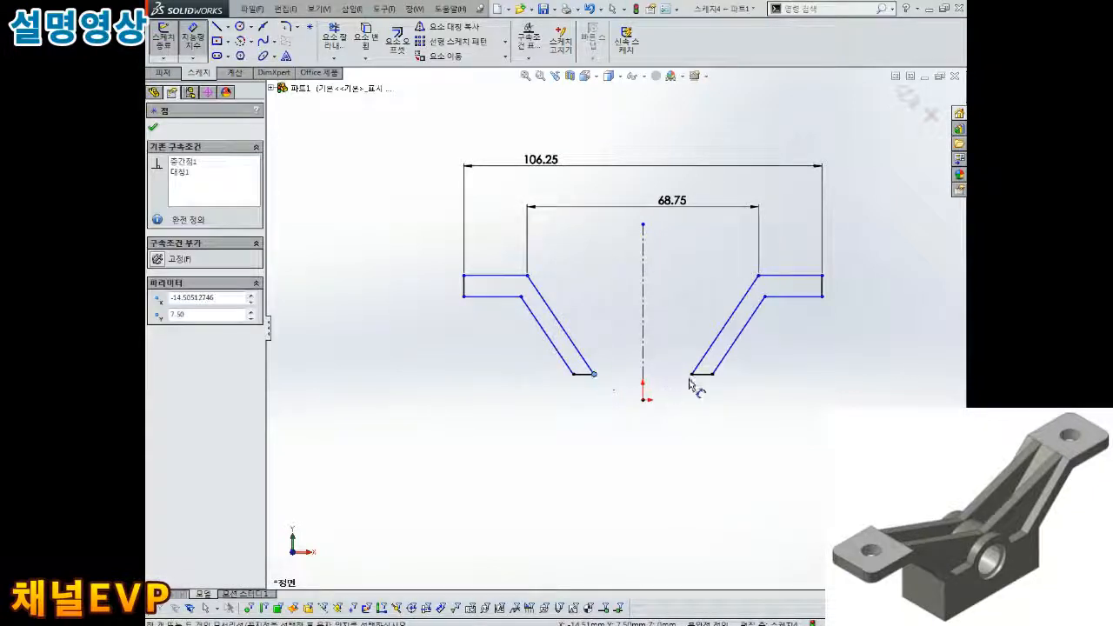
pyautogui.click(692, 376)
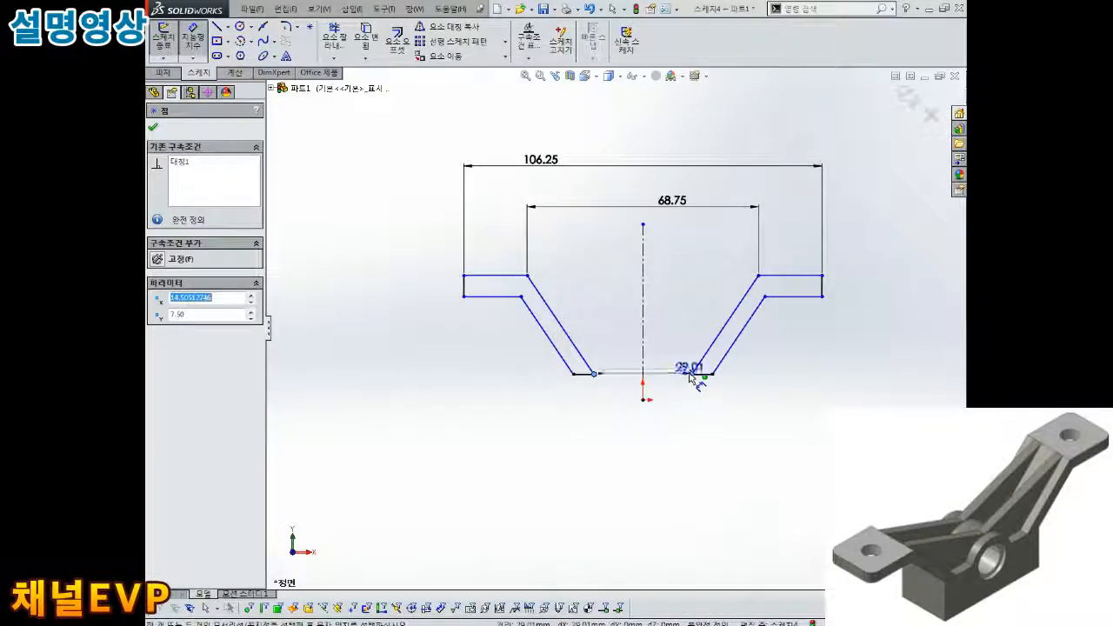
pyautogui.click(659, 321)
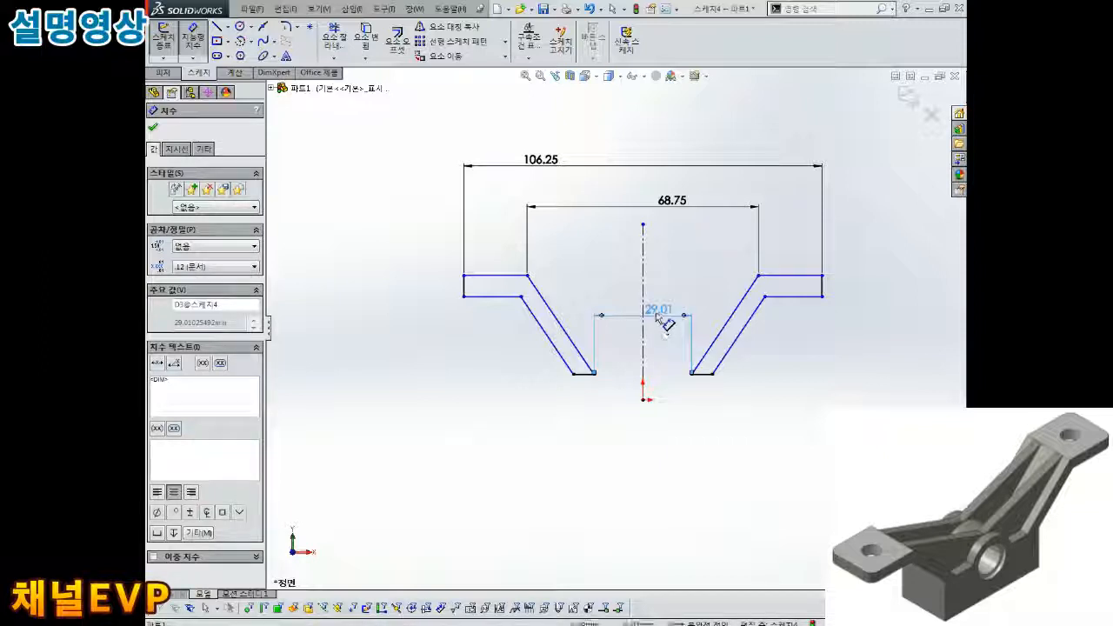
pyautogui.doubleClick(660, 311)
pyautogui.click(657, 324)
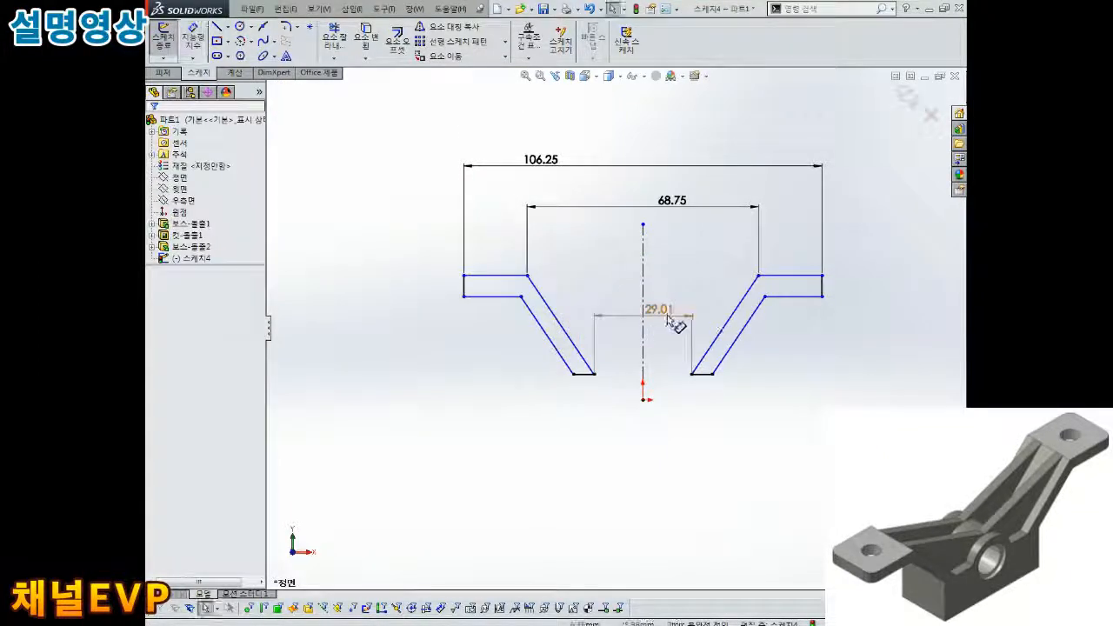
# Remove the midpoint relation from the left arm's inner lower endpoint and delete the driven dimension between the arms' lower ends.
pyautogui.scroll(-2, 666, 322)
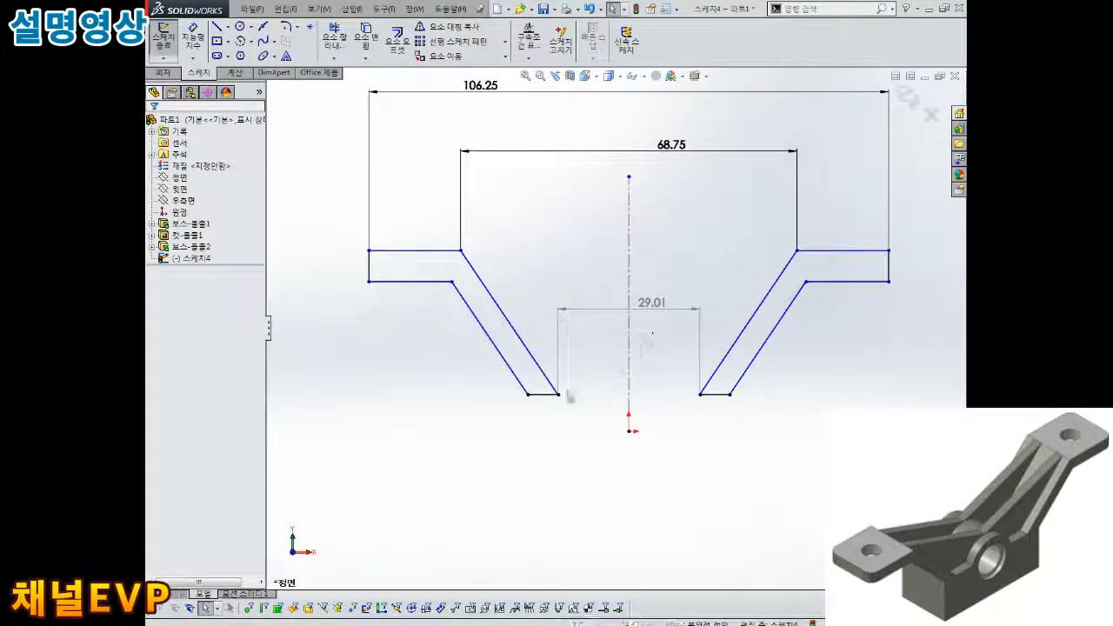
pyautogui.click(558, 393)
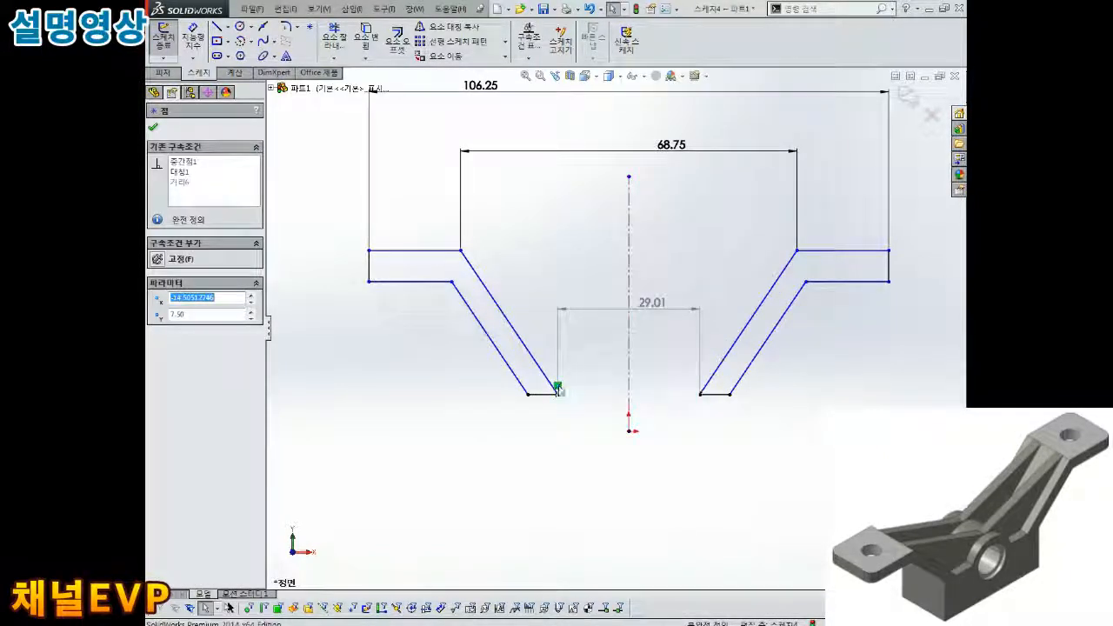
pyautogui.press('Delete')
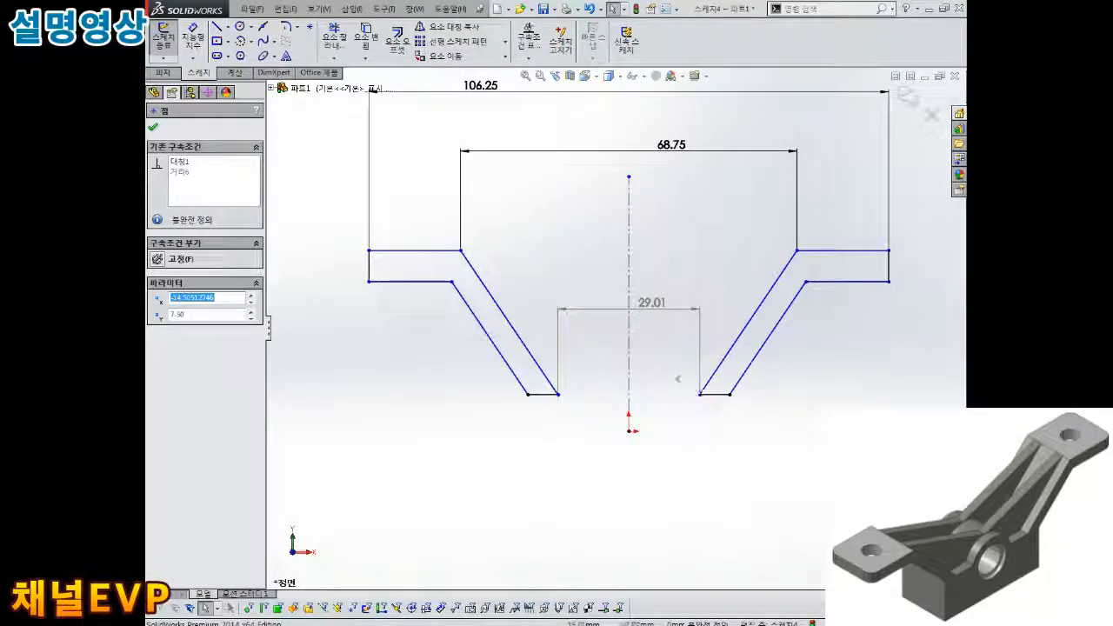
pyautogui.click(671, 338)
pyautogui.click(658, 305)
pyautogui.press('Delete')
# Dimension the distance between the arms' inner lower endpoints as 31.25 mm.
pyautogui.moveTo(668, 276); pyautogui.dragTo(665, 226, button='right')
pyautogui.click(558, 394)
pyautogui.click(699, 394)
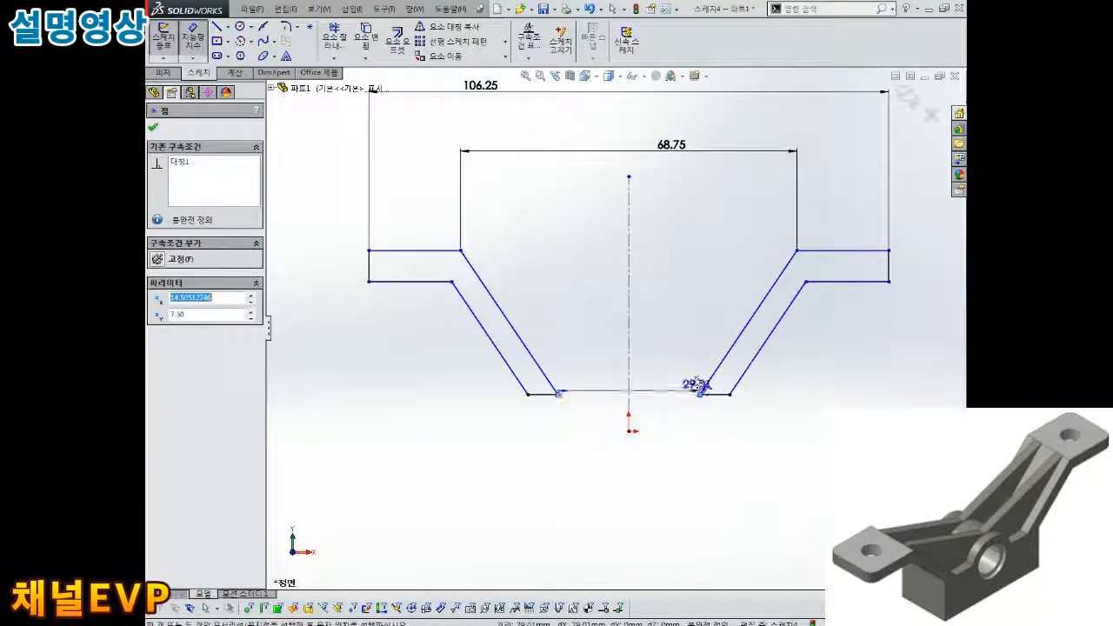
pyautogui.click(629, 318)
pyautogui.write('31.25')
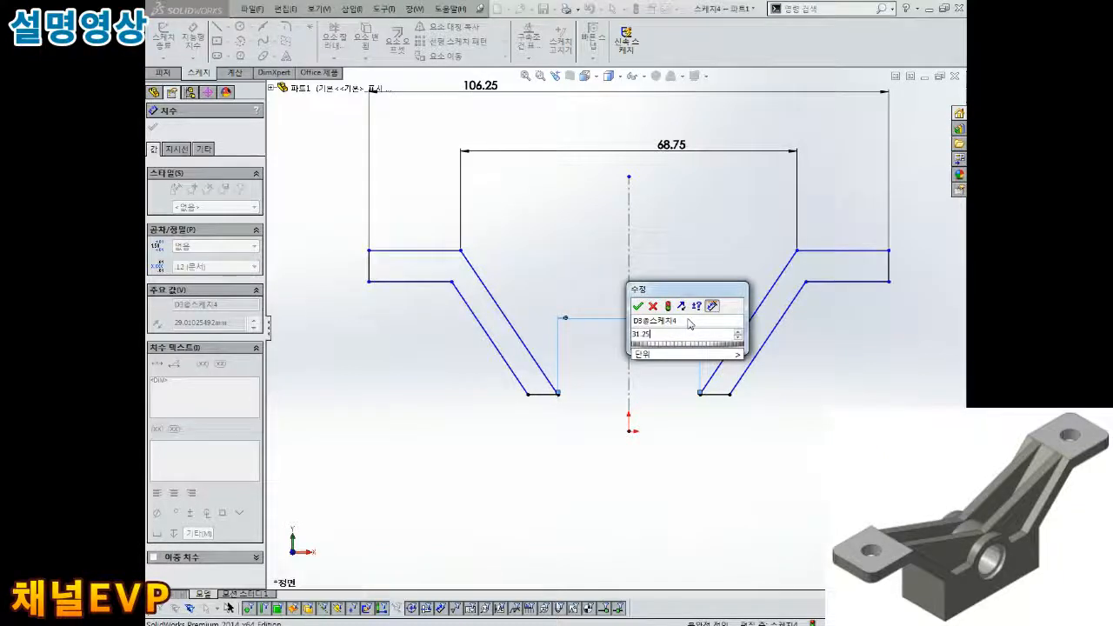
pyautogui.press('Return')
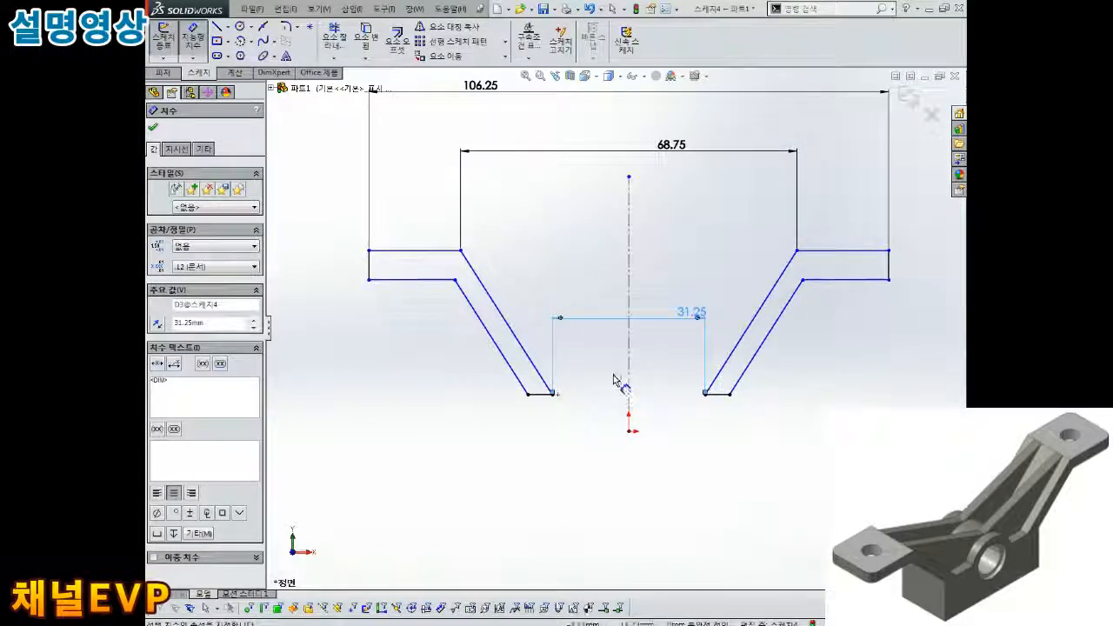
# Dimension the right flange's thickness at its outer end as 3.75 mm.
pyautogui.click(888, 263)
pyautogui.click(914, 259)
pyautogui.write('3.75')
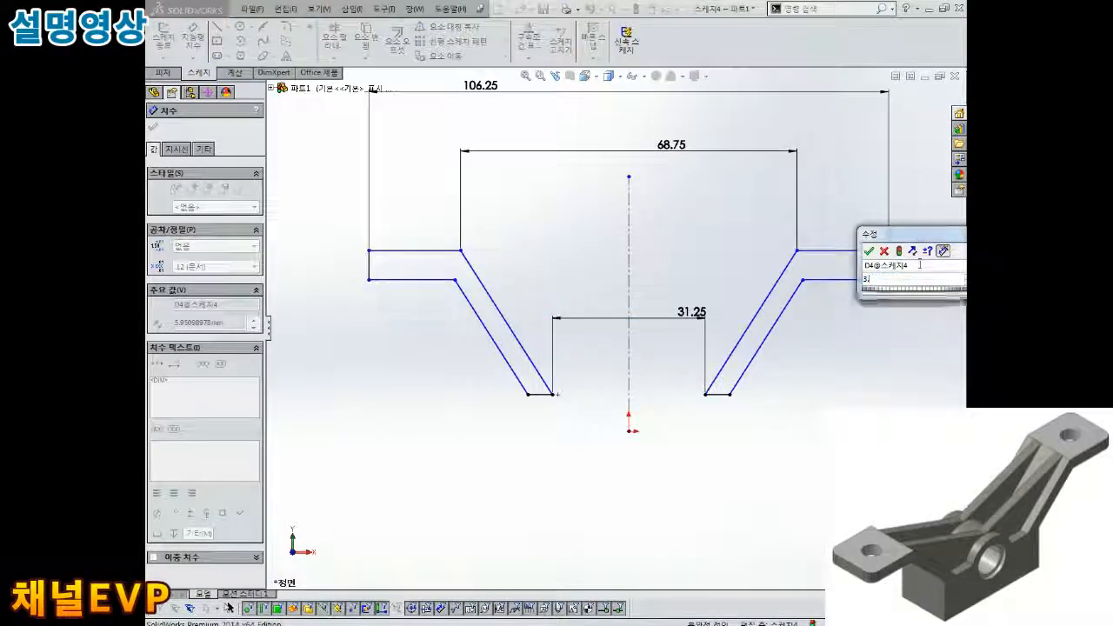
pyautogui.press('Return')
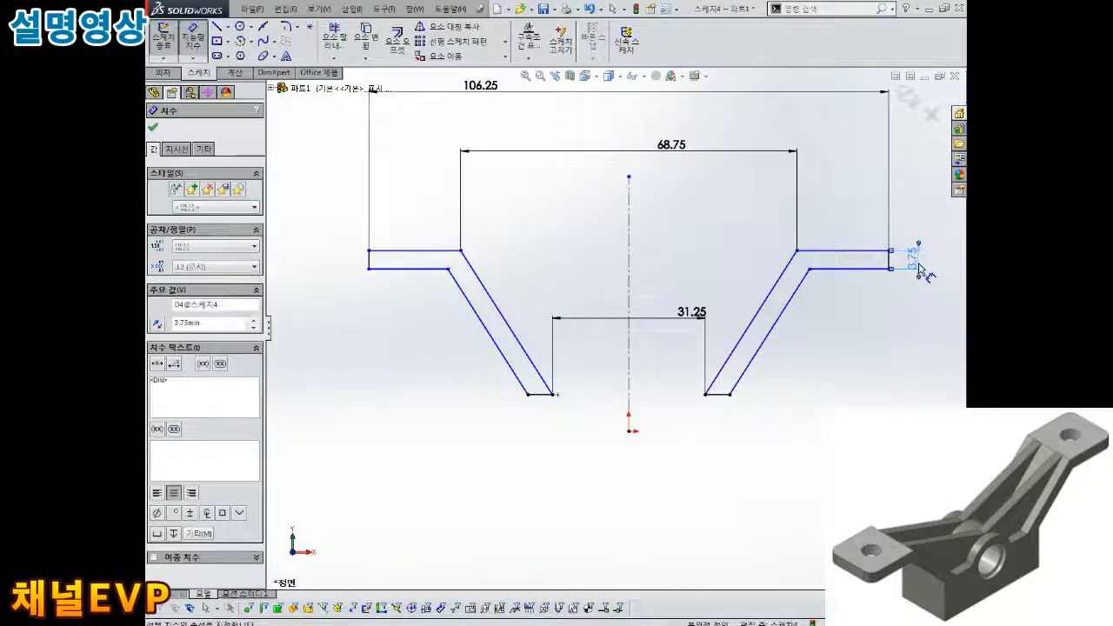
# Dimension the thickness of the right arm's sloped strip as 3.75 mm.
pyautogui.click(770, 327)
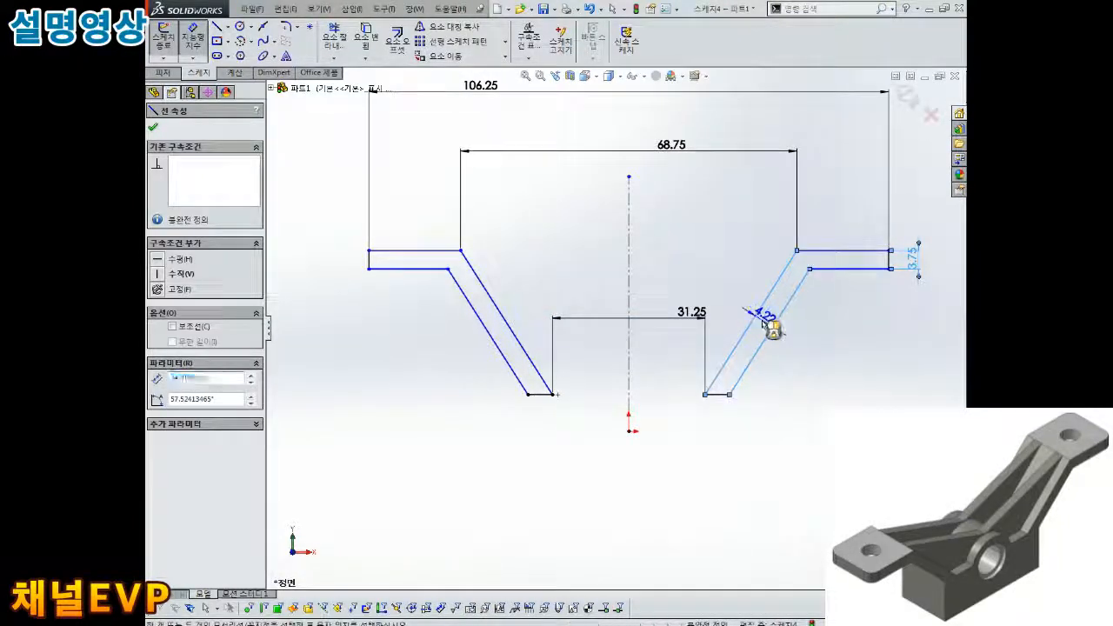
pyautogui.click(763, 323)
pyautogui.write('3.3')
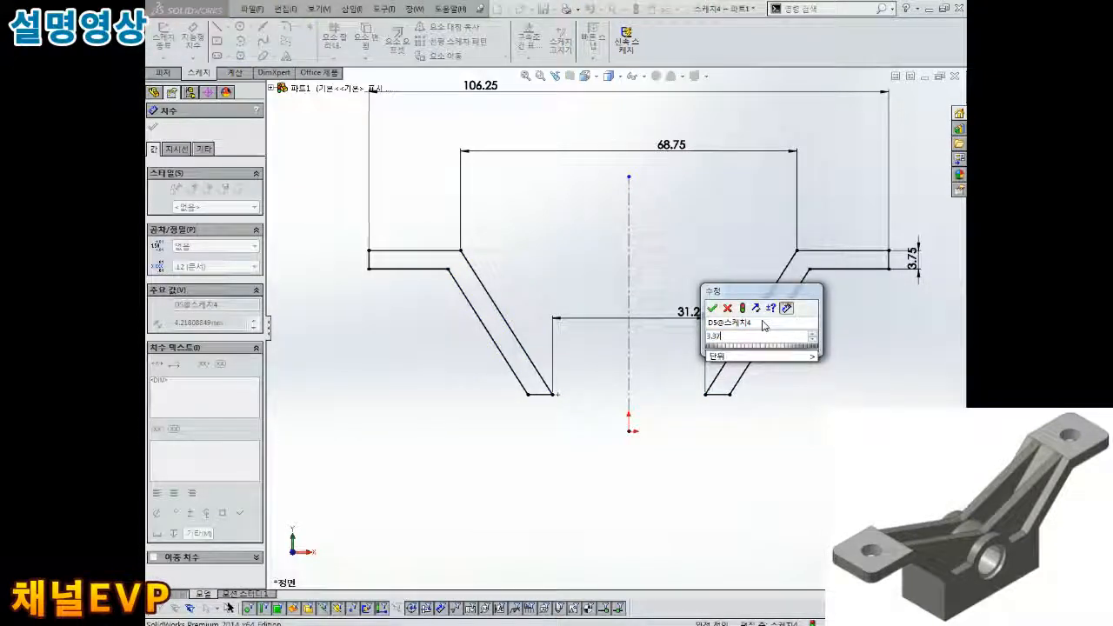
pyautogui.write('.75')
pyautogui.press('Return')
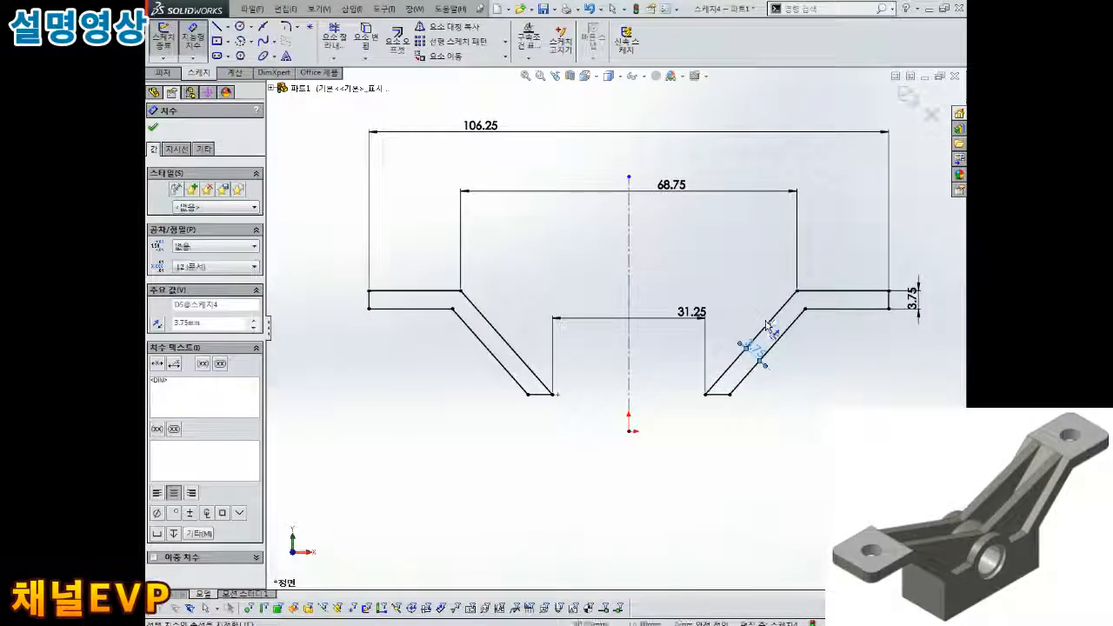
pyautogui.scroll(1, 715, 413)
pyautogui.press('Escape')
# Rearrange the 31.25 mm distance and both 3.75 mm thickness dimensions closer to the arm profile.
pyautogui.scroll(-2, 666, 402)
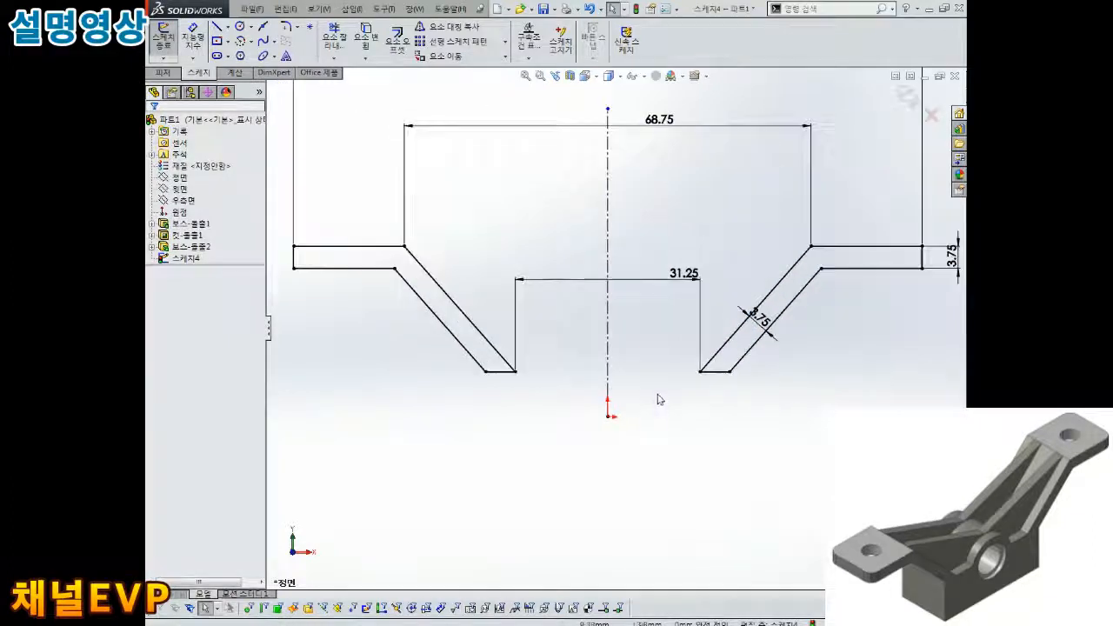
pyautogui.moveTo(567, 401); pyautogui.dragTo(561, 379)
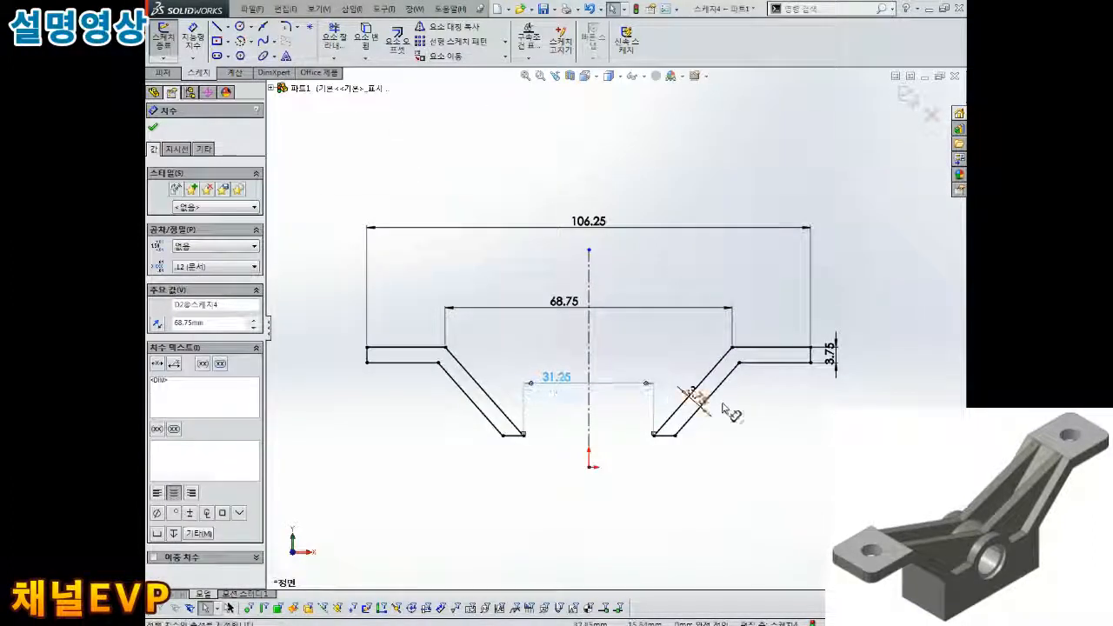
pyautogui.moveTo(698, 396)
pyautogui.mouseDown()
pyautogui.moveTo(683, 384)
pyautogui.moveTo(667, 390)
pyautogui.mouseUp()
pyautogui.moveTo(829, 357); pyautogui.dragTo(785, 326)
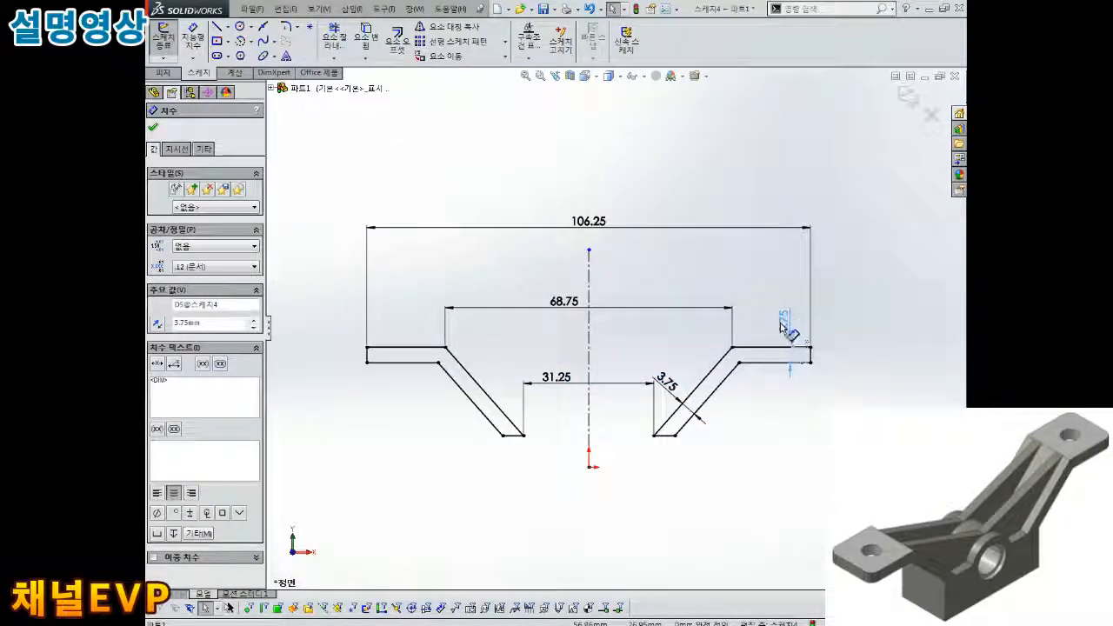
pyautogui.click(745, 396)
pyautogui.scroll(-2, 581, 419)
# Show the hidden solid body of the base block and cylindrical boss behind the arm sketch.
pyautogui.click(202, 248)
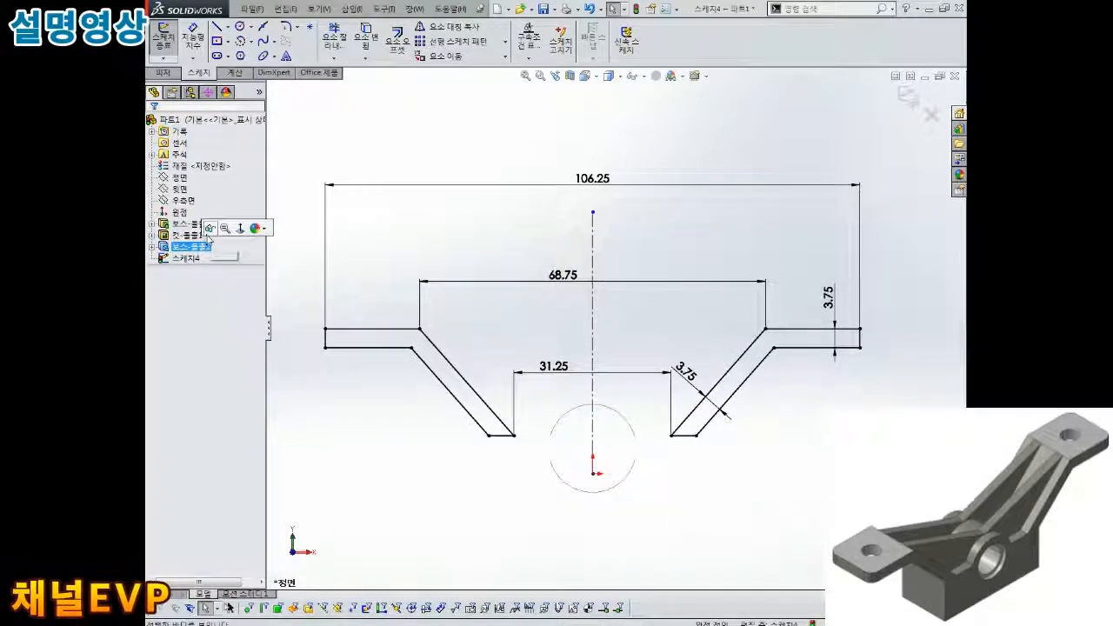
pyautogui.click(209, 232)
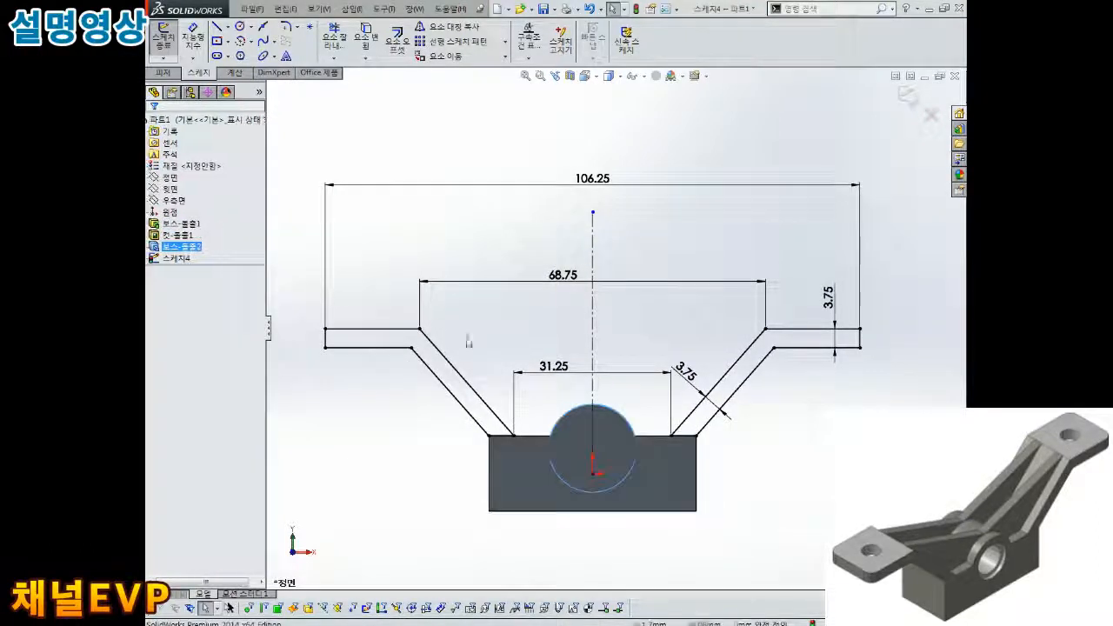
pyautogui.scroll(1, 513, 409)
pyautogui.scroll(-2, 536, 449)
pyautogui.moveTo(613, 377)
pyautogui.mouseDown(button='middle')
pyautogui.moveTo(603, 405)
pyautogui.moveTo(556, 375)
pyautogui.moveTo(766, 422)
pyautogui.moveTo(619, 398)
pyautogui.mouseUp(button='middle')
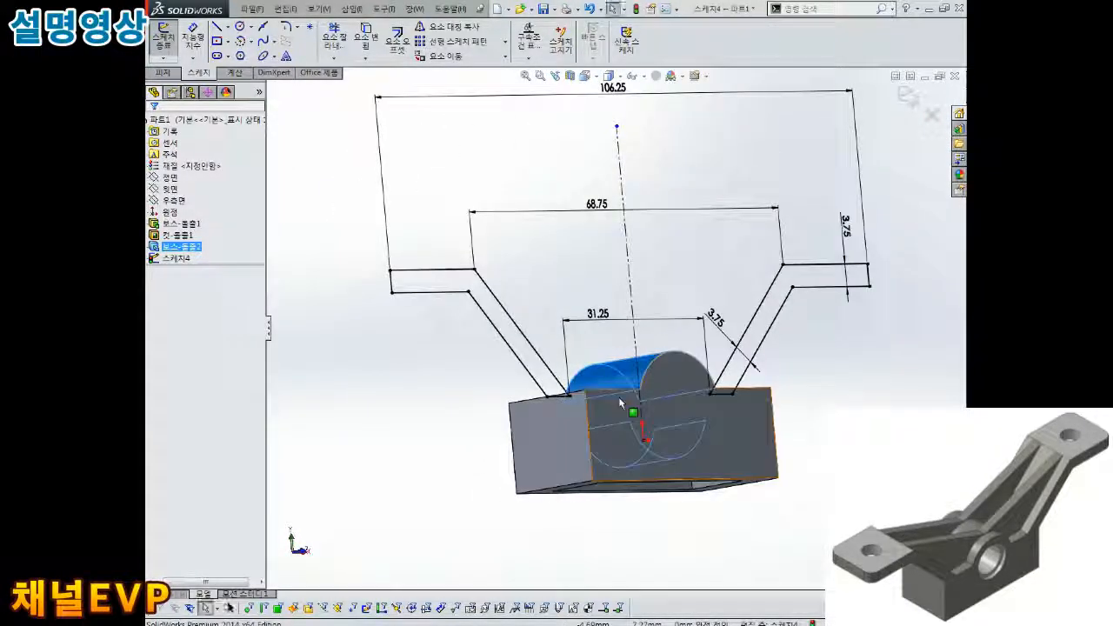
pyautogui.hotkey('ctrl', '8')
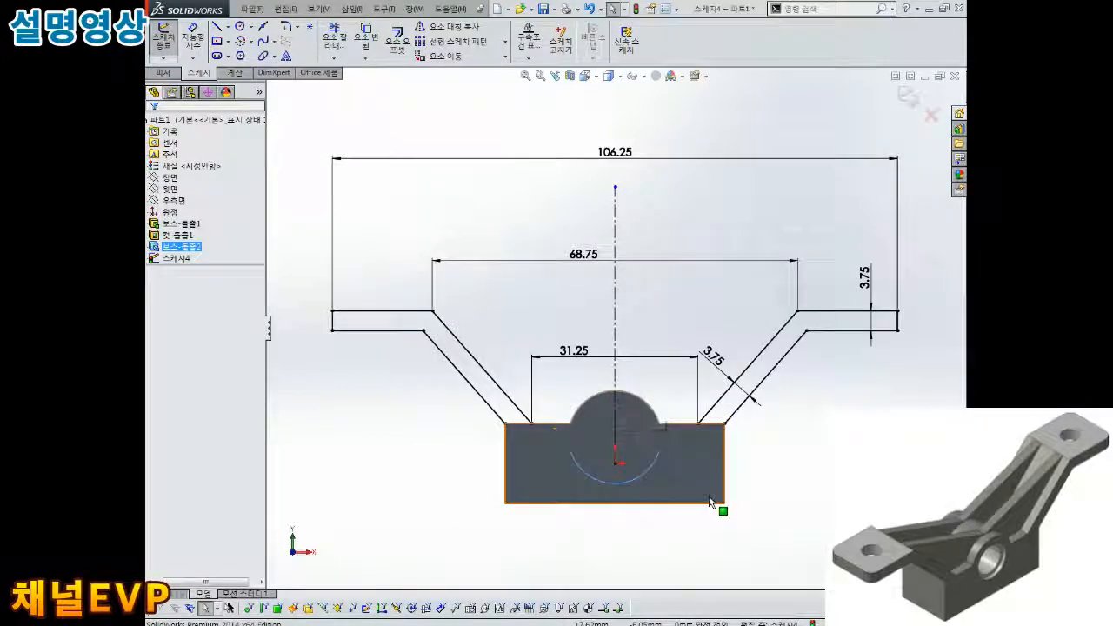
pyautogui.scroll(1, 775, 437)
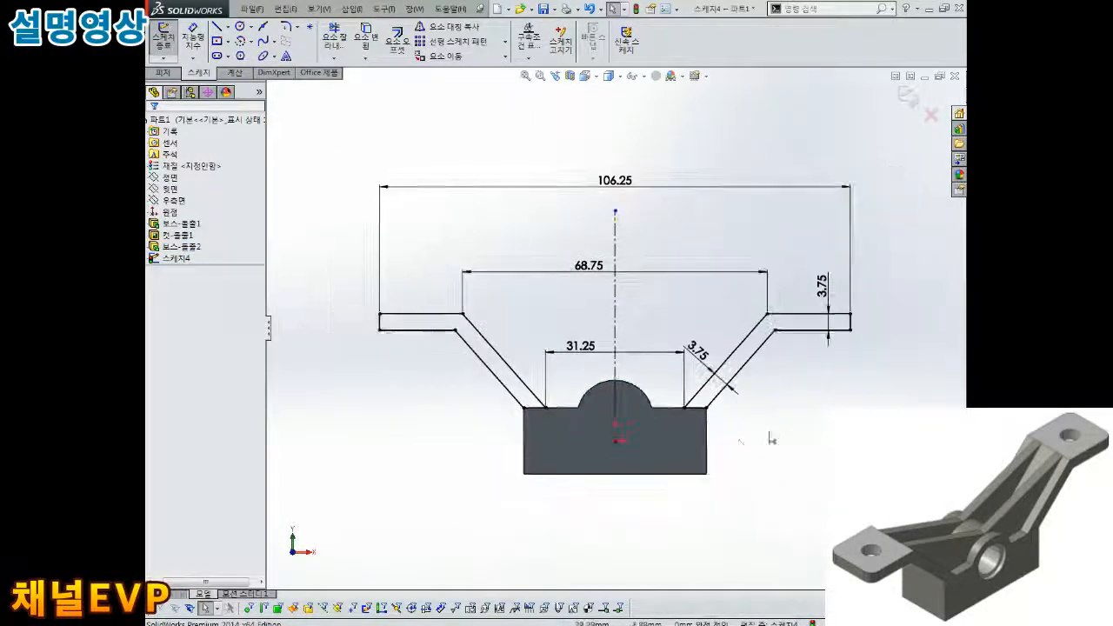
pyautogui.scroll(-1, 666, 407)
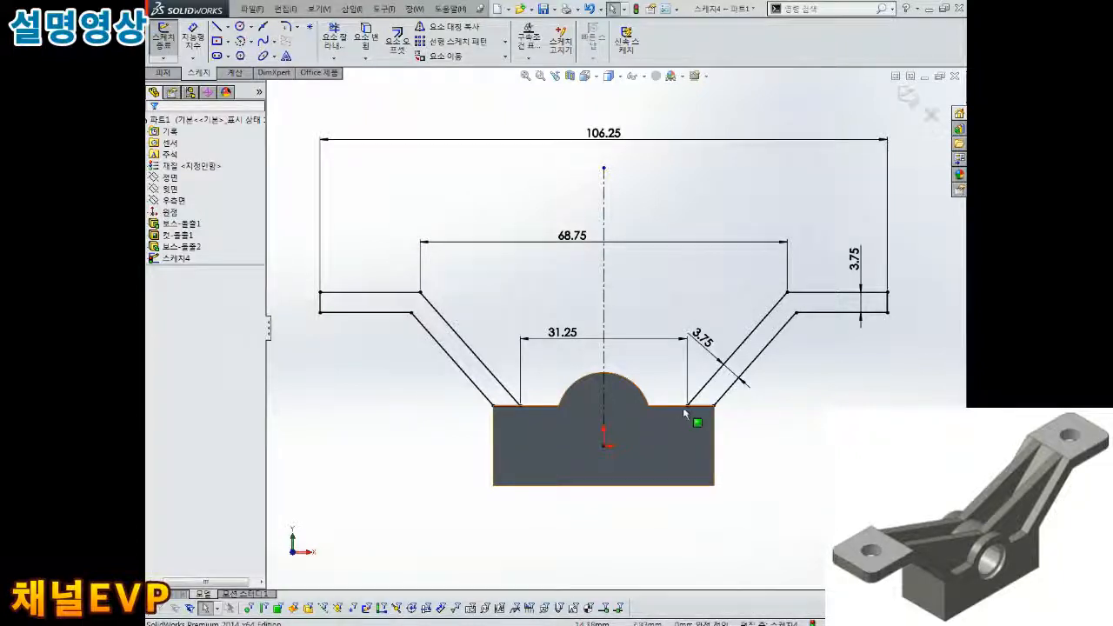
# Finish the arm sketch and extrude it as a mid-plane boss with a total depth of 18.75 mm.
pyautogui.moveTo(667, 245); pyautogui.dragTo(718, 256, button='middle')
pyautogui.click(907, 95)
pyautogui.click(165, 42)
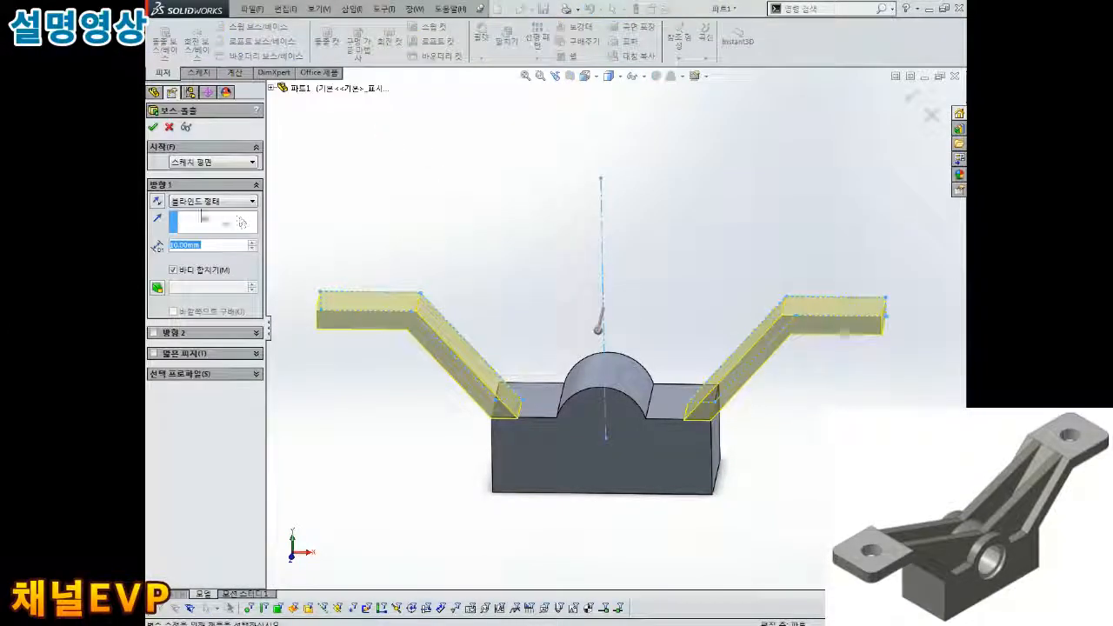
pyautogui.click(209, 201)
pyautogui.click(187, 263)
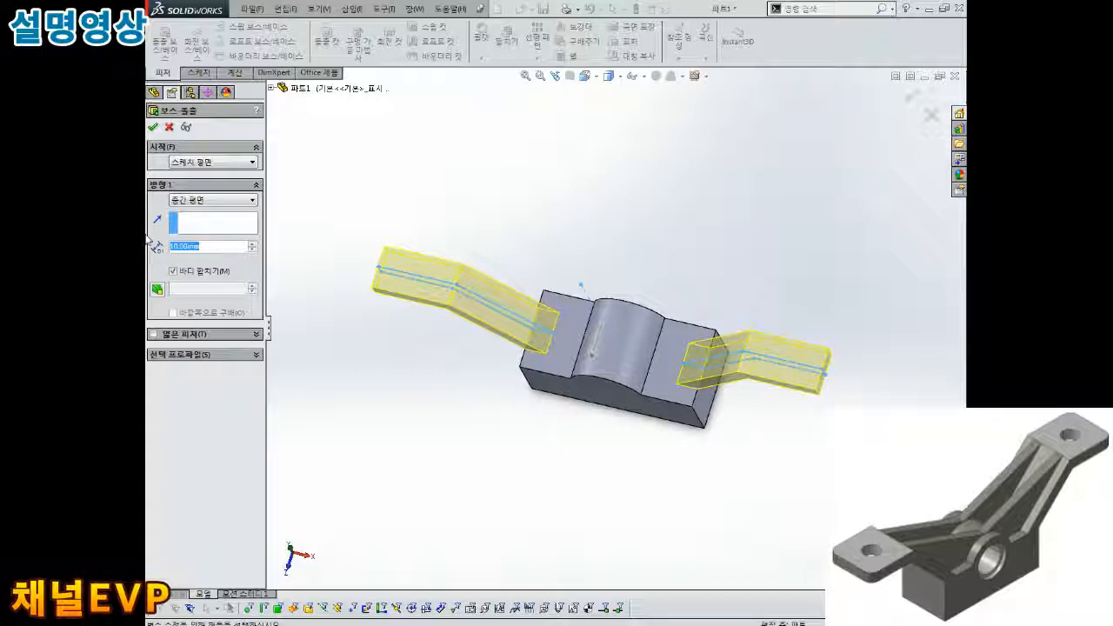
pyautogui.write('18.75')
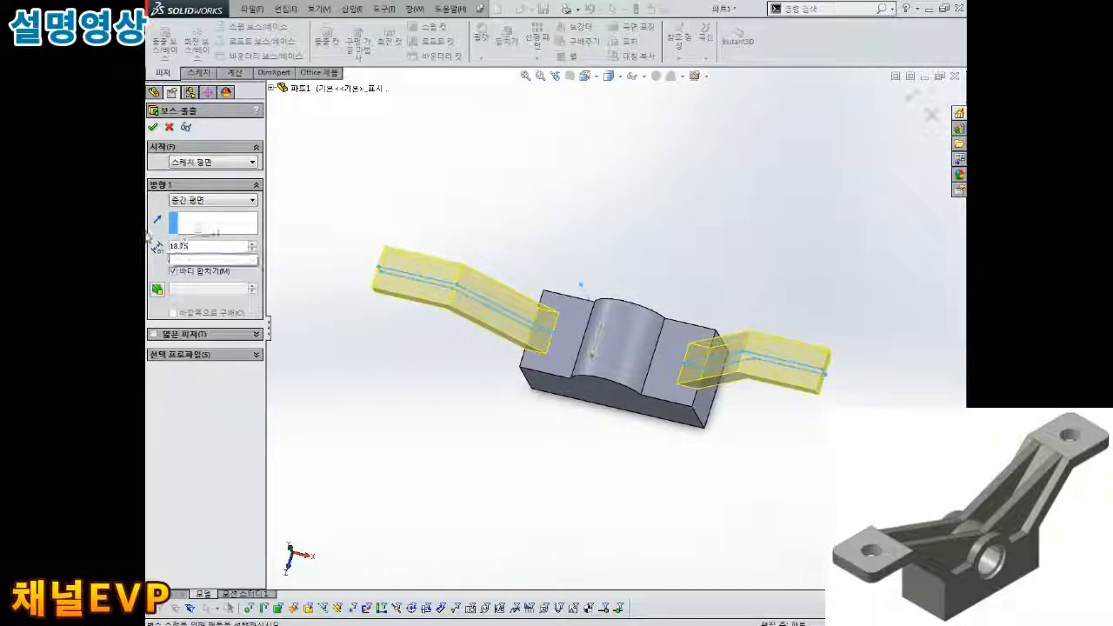
pyautogui.press('Return')
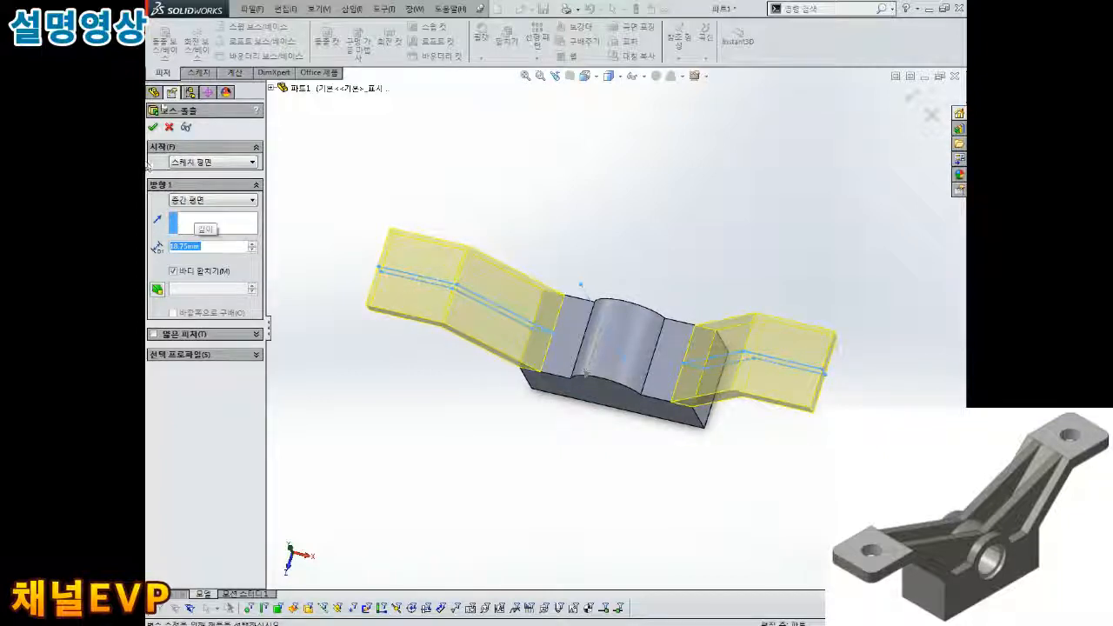
pyautogui.click(153, 127)
pyautogui.moveTo(621, 199); pyautogui.dragTo(611, 258, button='middle')
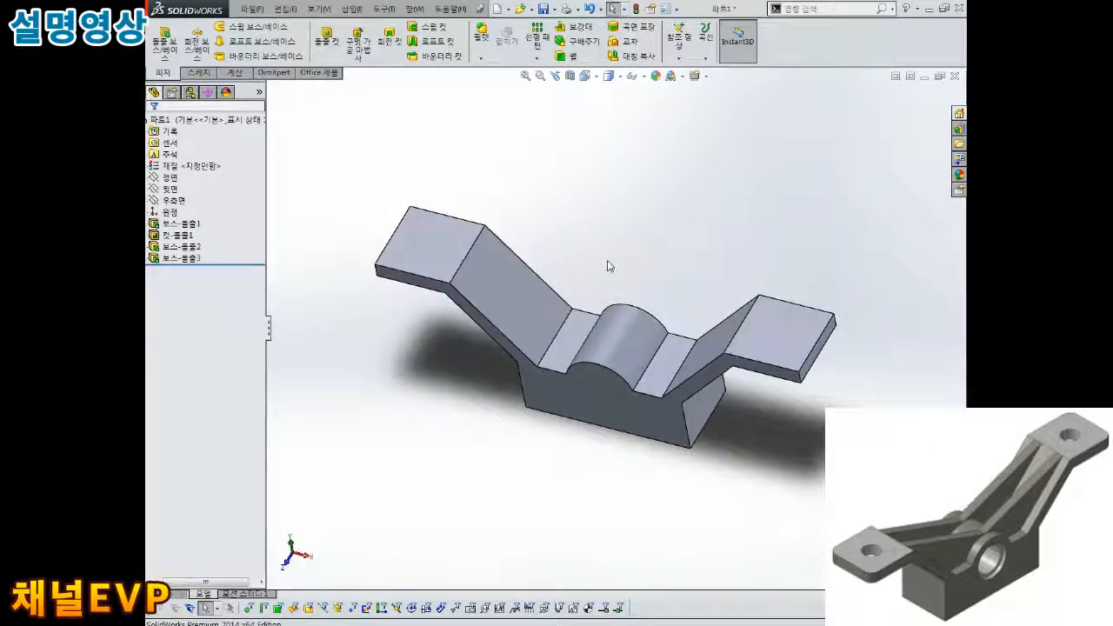
# Start a sketch on the left flange's top face and draw a circle about 7.2 mm in diameter there and a similar one on the right flange.
pyautogui.scroll(-2, 515, 267)
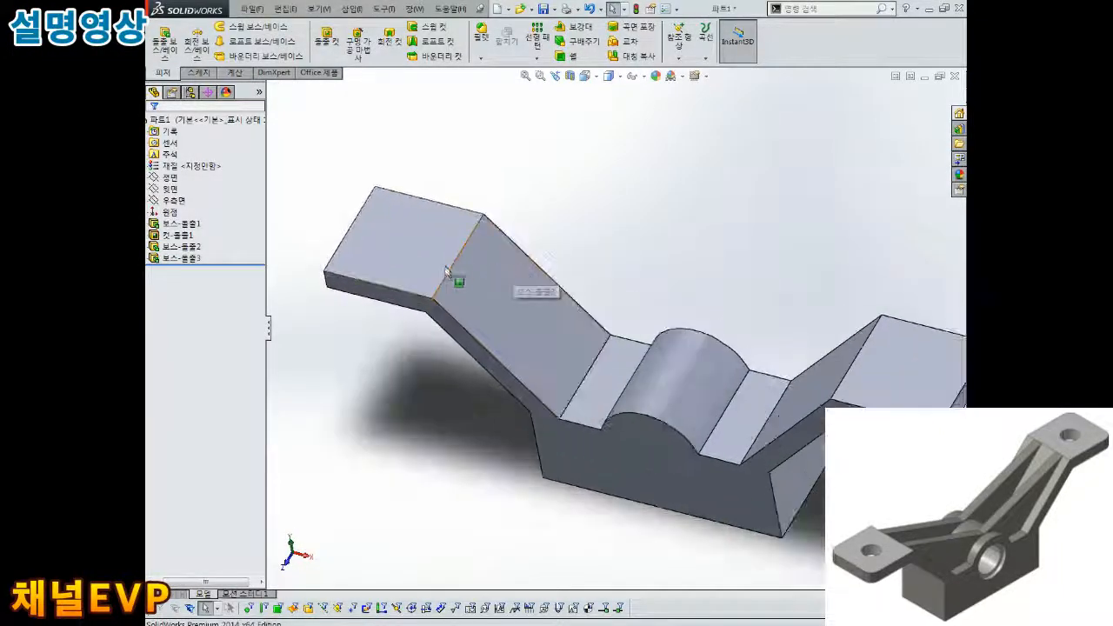
pyautogui.click(402, 253)
pyautogui.click(535, 222)
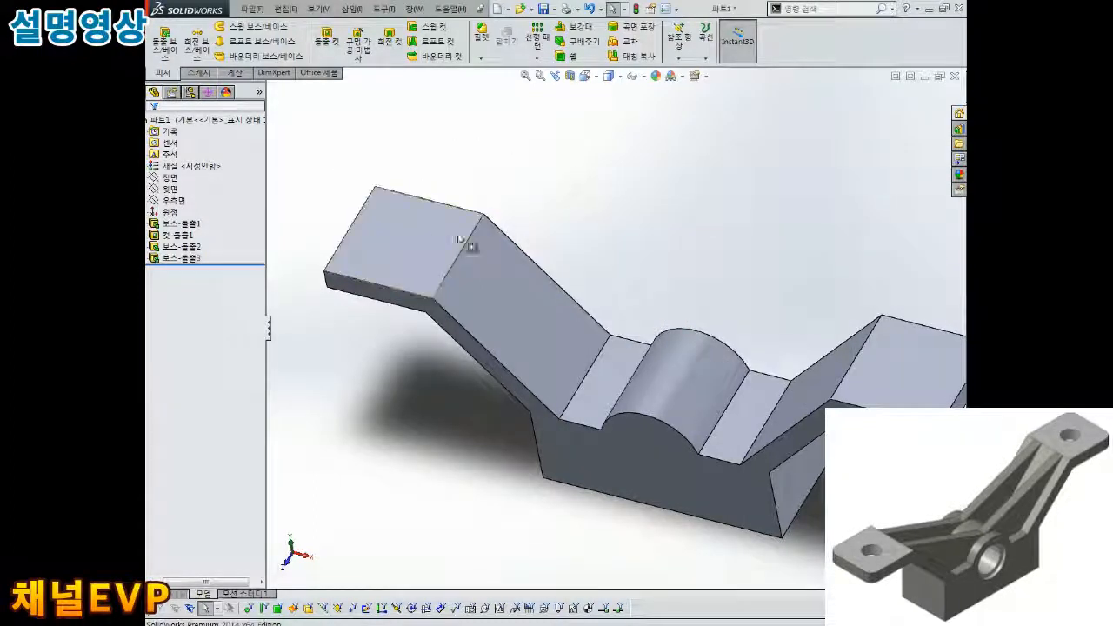
pyautogui.click(404, 229)
pyautogui.click(455, 182)
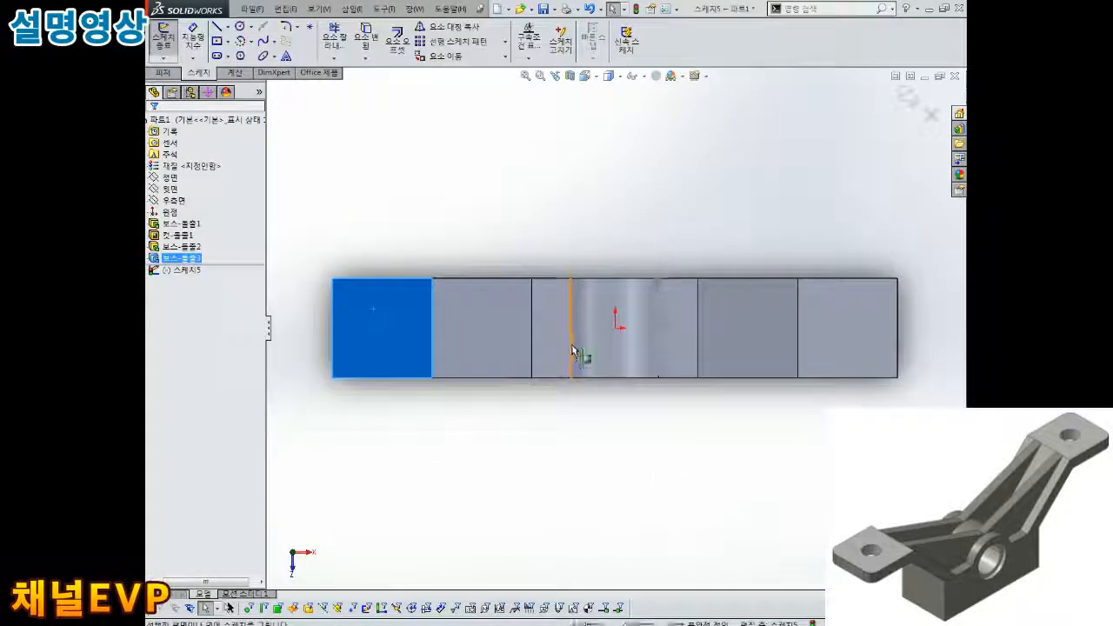
pyautogui.click(241, 27)
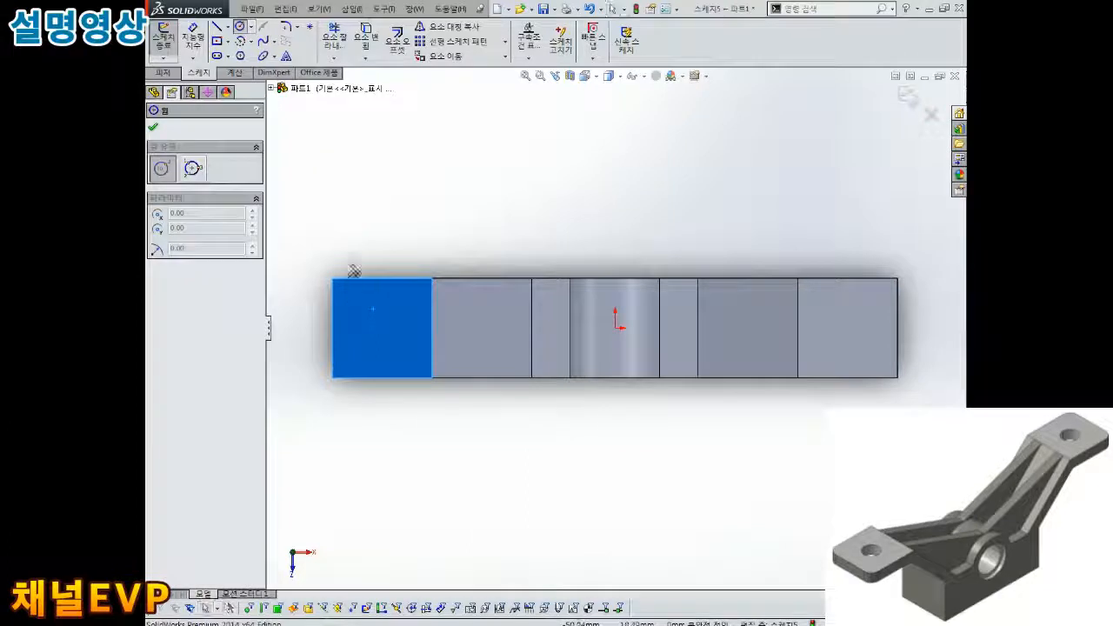
pyautogui.click(376, 328)
pyautogui.click(386, 311)
pyautogui.click(852, 327)
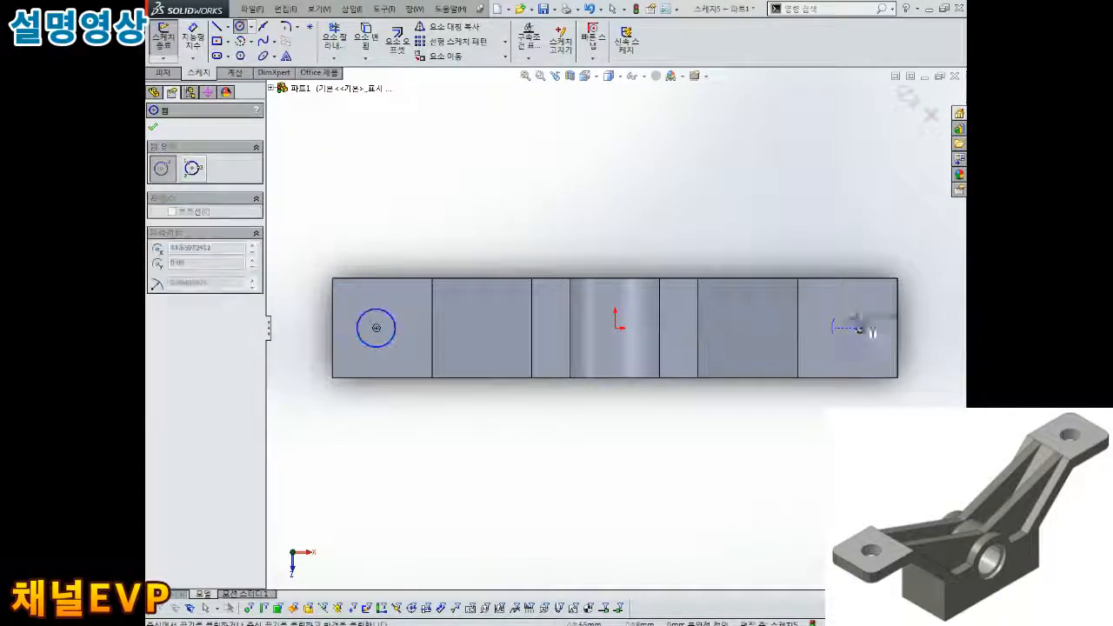
pyautogui.click(872, 328)
pyautogui.press('Escape')
# Dimension the left flange circle's diameter as 6.25 mm.
pyautogui.moveTo(753, 229); pyautogui.dragTo(755, 189, button='right')
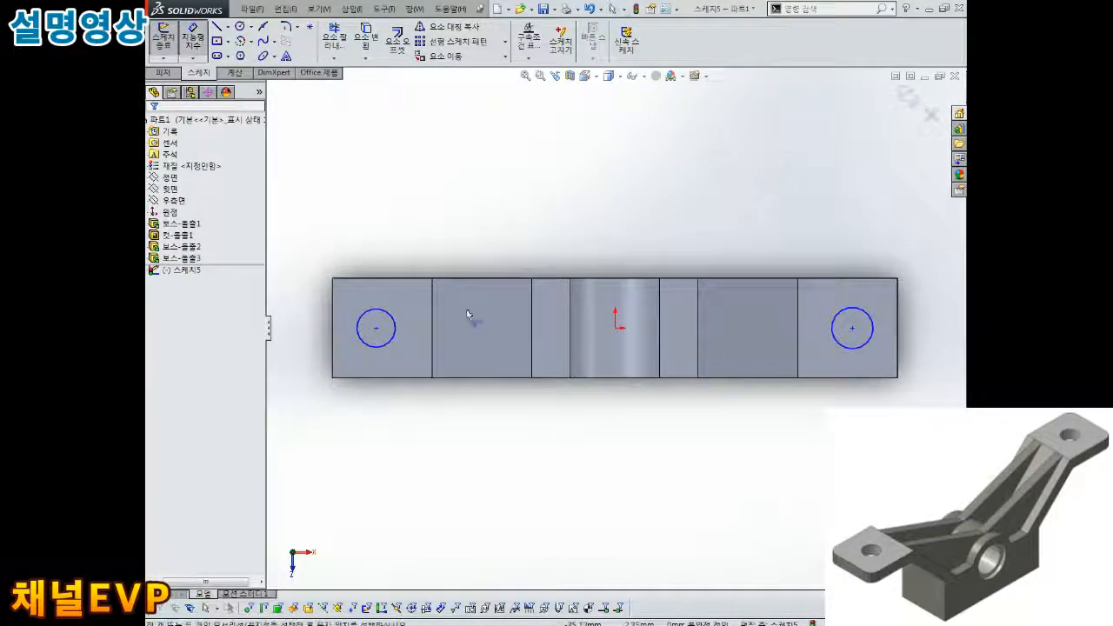
pyautogui.click(395, 322)
pyautogui.click(483, 225)
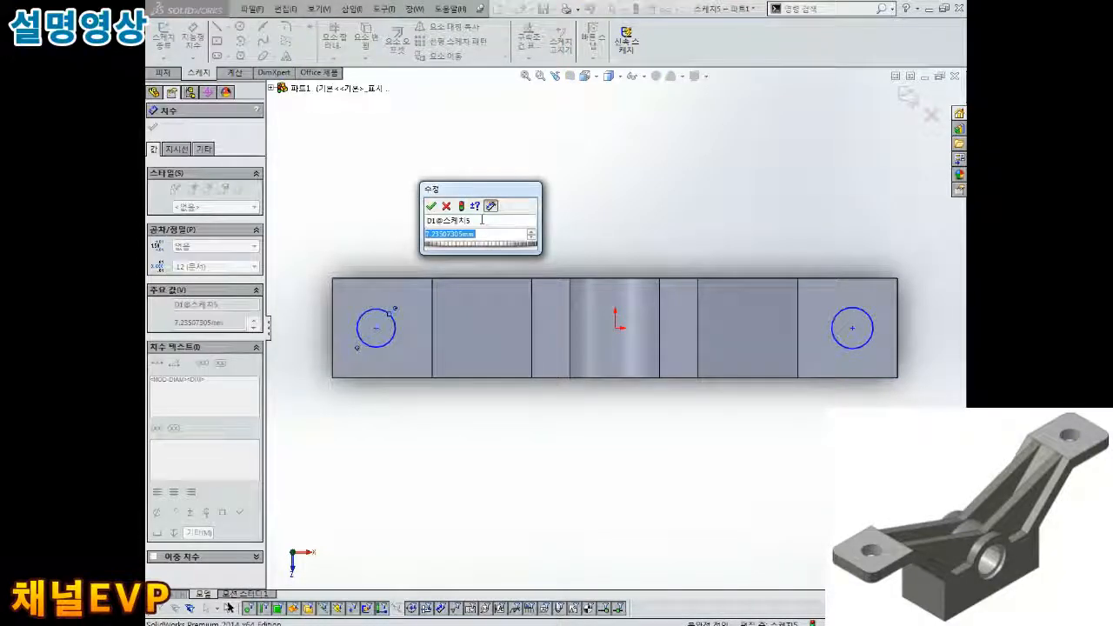
pyautogui.press('Return')
pyautogui.press('Escape')
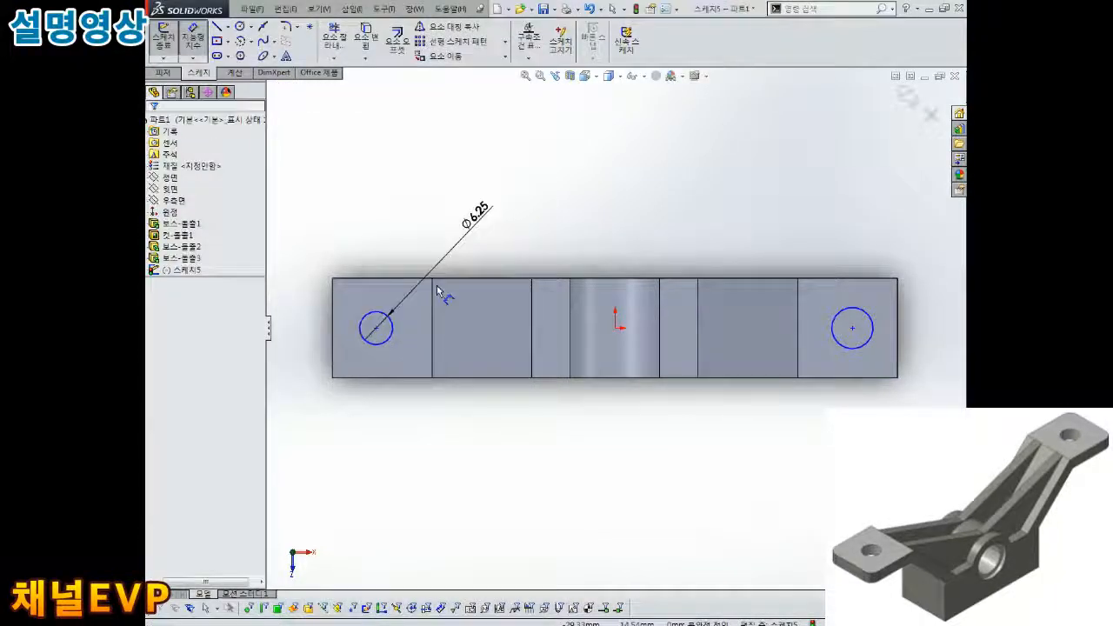
# Add an equal relation between the two flange circles.
pyautogui.click(390, 347)
pyautogui.keyDown('ctrl'); pyautogui.click(850, 357); pyautogui.keyUp('ctrl')
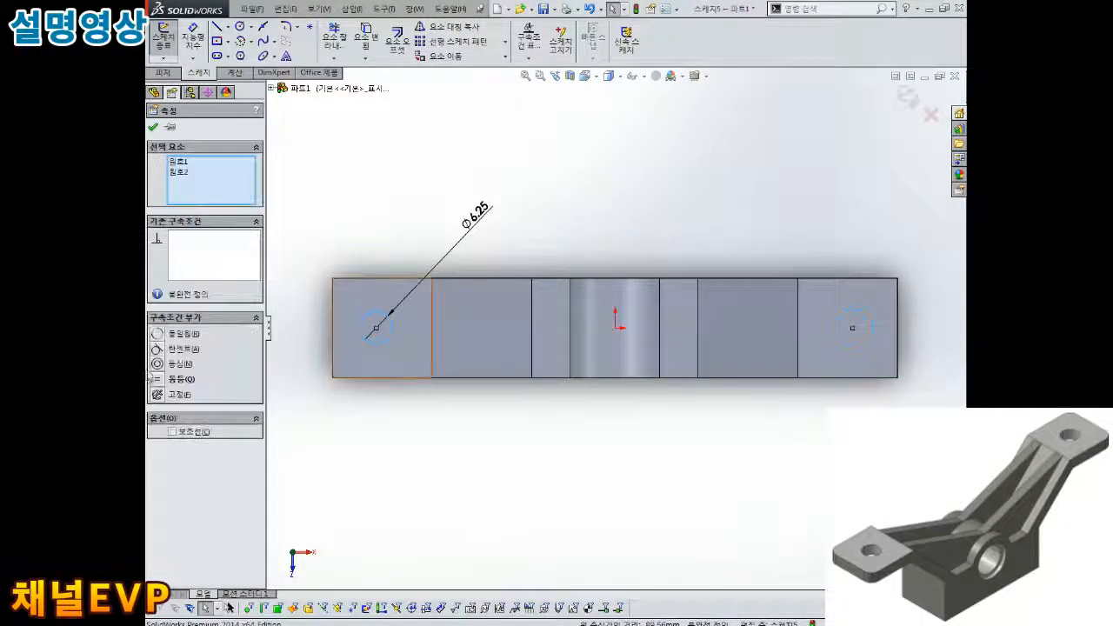
pyautogui.click(726, 250)
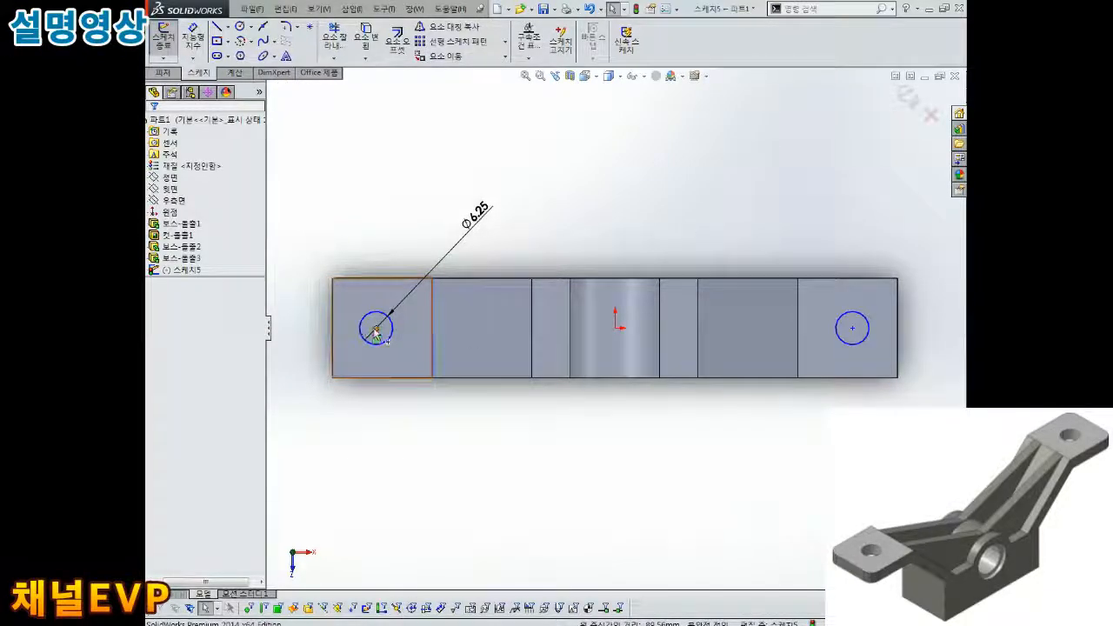
# Align both flange circle centres with the origin using a horizontal relation.
pyautogui.click(375, 328)
pyautogui.keyDown('ctrl'); pyautogui.click(614, 328); pyautogui.keyUp('ctrl')
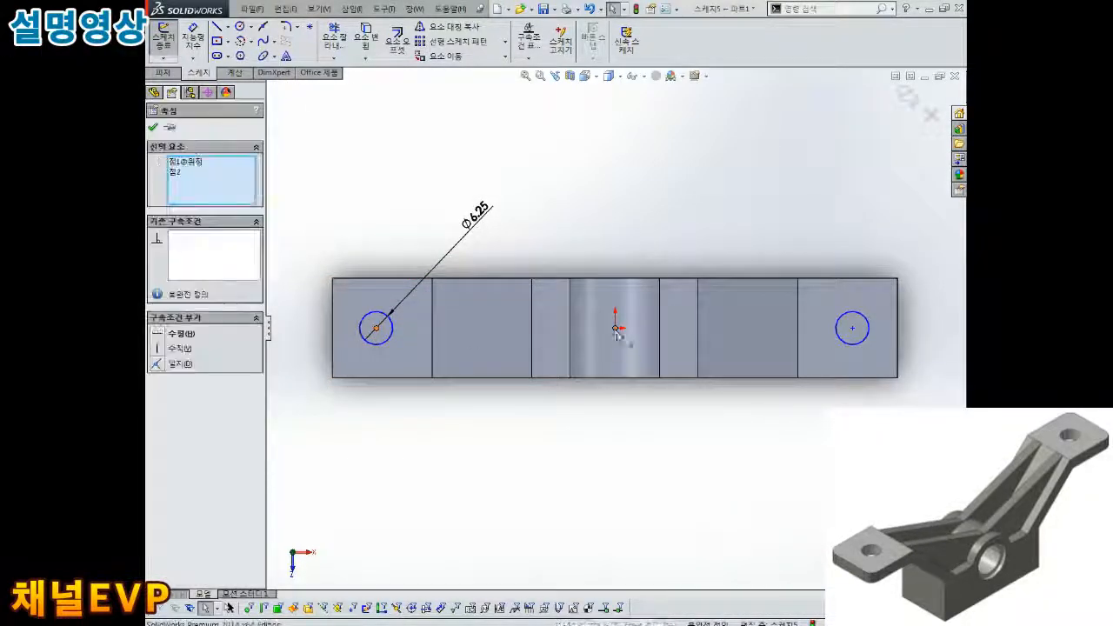
pyautogui.keyDown('ctrl'); pyautogui.click(852, 328); pyautogui.keyUp('ctrl')
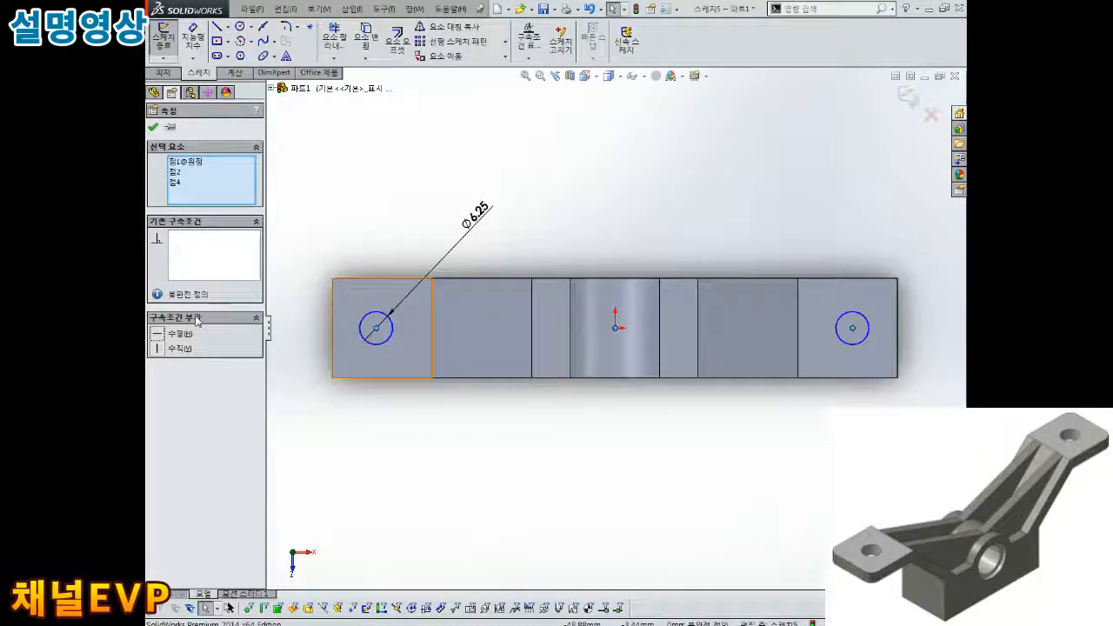
pyautogui.click(163, 332)
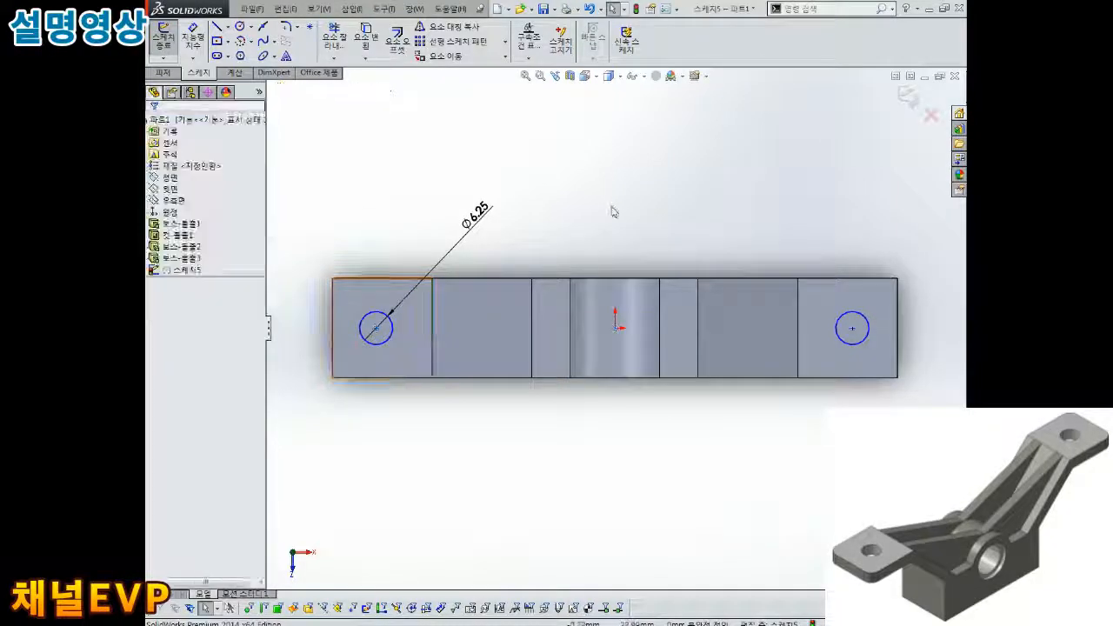
# Dimension the distance between the two flange circle centres as 87.5 mm.
pyautogui.click(376, 329)
pyautogui.click(852, 328)
pyautogui.click(626, 180)
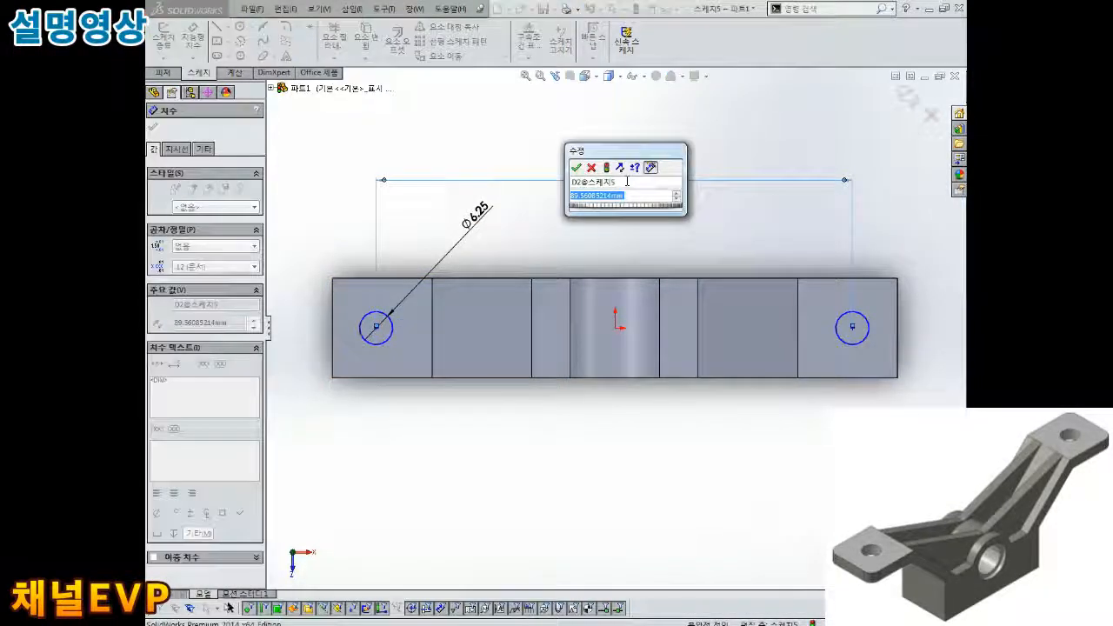
pyautogui.write('87.5')
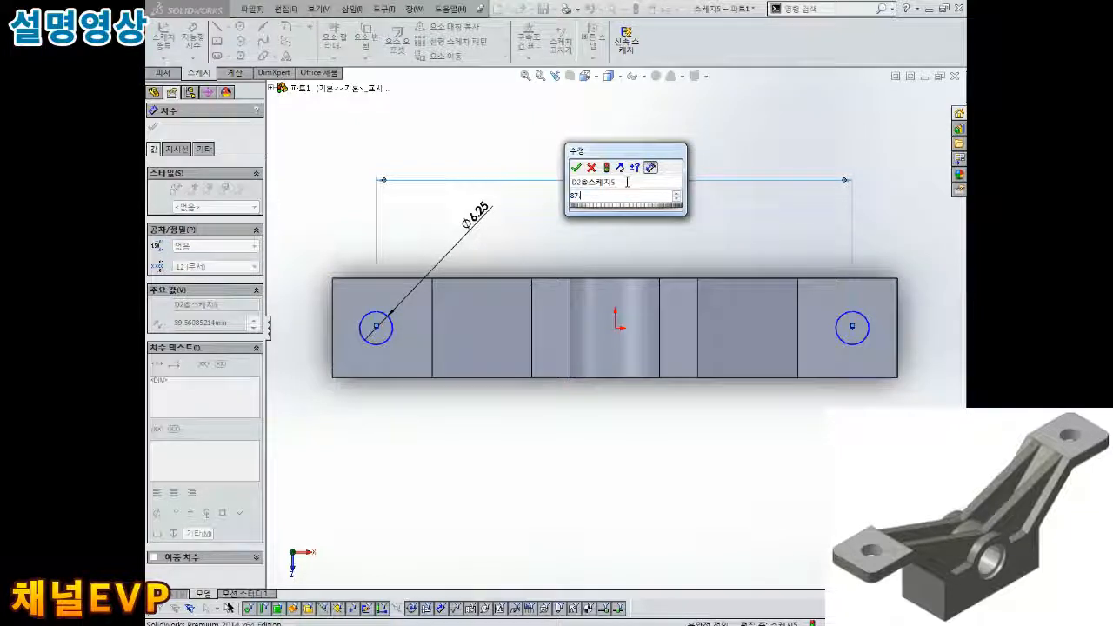
pyautogui.press('Return')
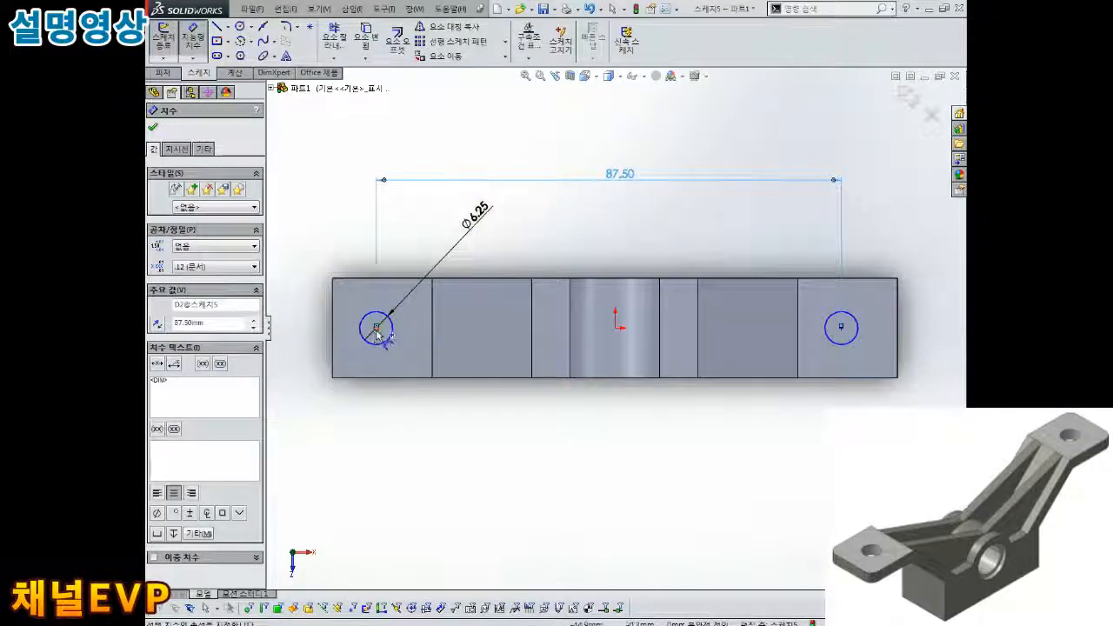
# Dimension the distance from the left circle's centre to the origin as 87.5/2 mm.
pyautogui.click(376, 329)
pyautogui.click(614, 328)
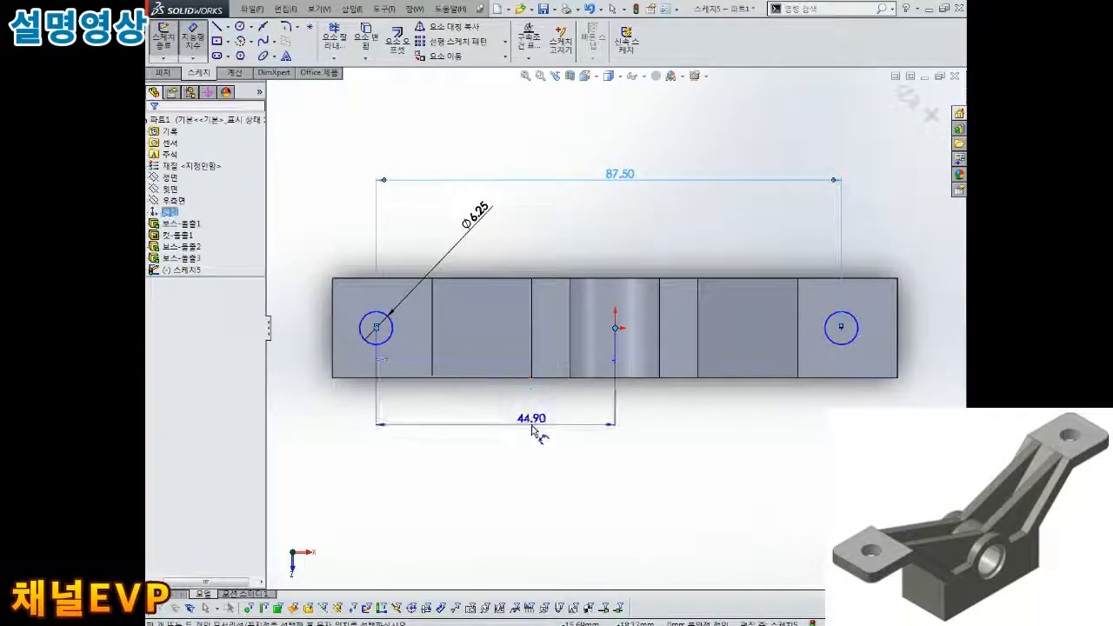
pyautogui.click(533, 429)
pyautogui.write('87.5/2')
pyautogui.press('Return')
pyautogui.press('Escape')
# Move the 43.75 mm dimension above the part and reposition the circle's diameter dimension nearer the left flange.
pyautogui.moveTo(524, 402); pyautogui.dragTo(509, 218)
pyautogui.click(501, 256)
pyautogui.press('Escape')
pyautogui.moveTo(641, 340); pyautogui.dragTo(685, 280, button='middle')
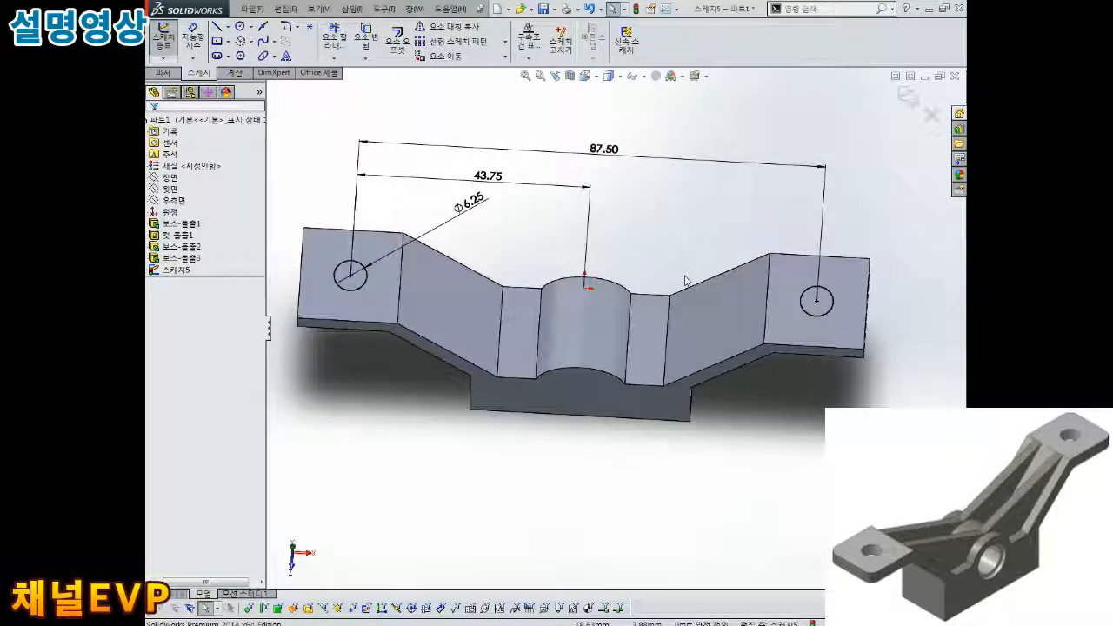
pyautogui.hotkey('ctrl', '8')
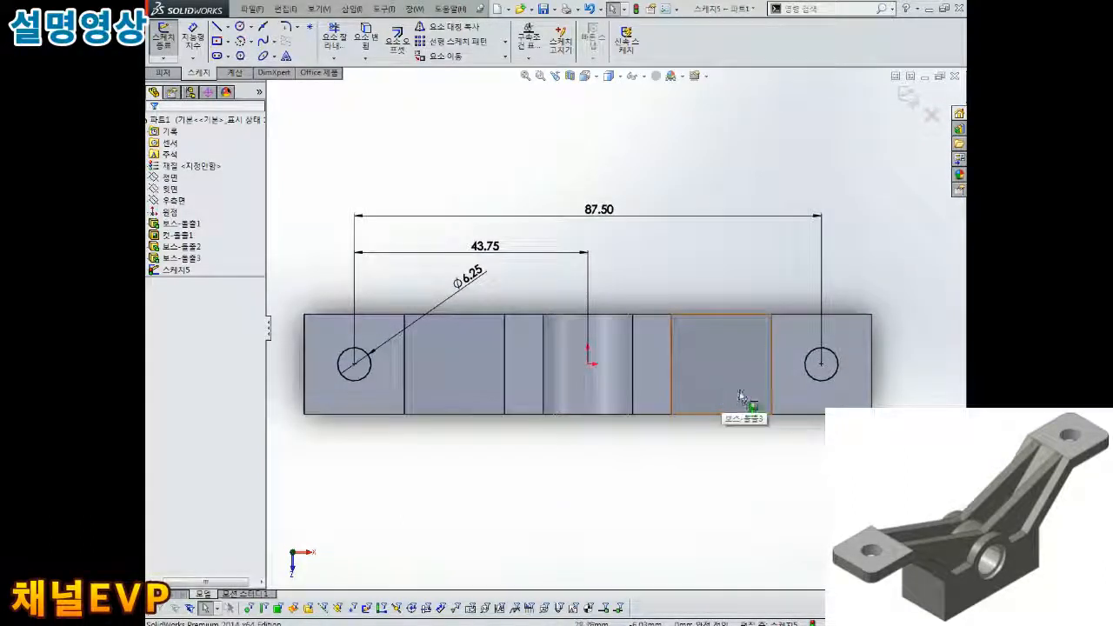
pyautogui.click(469, 280)
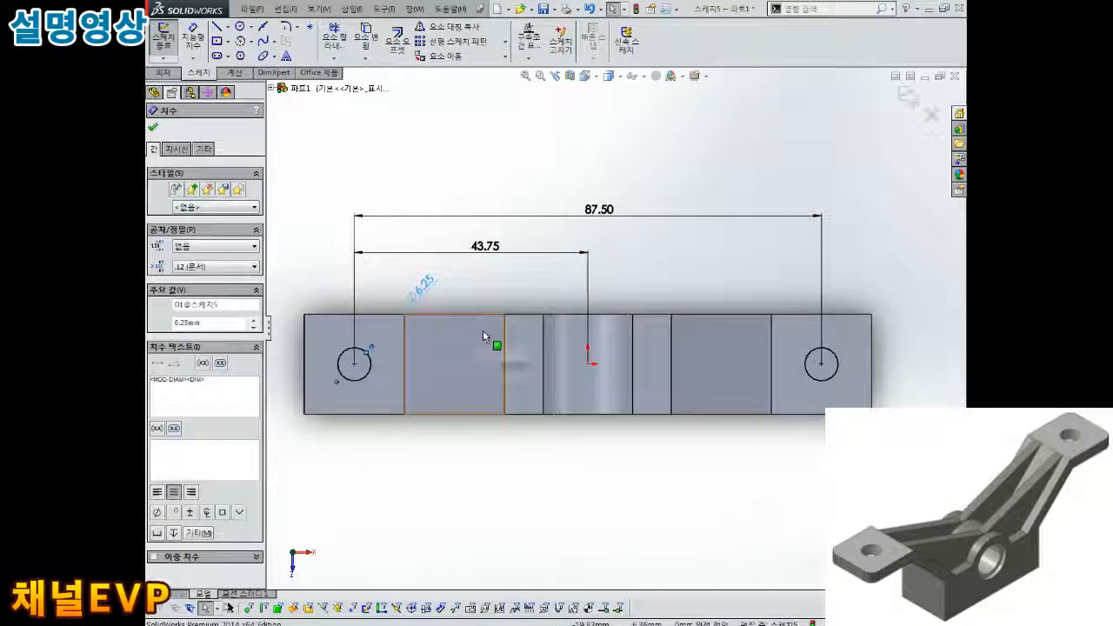
pyautogui.moveTo(487, 341)
pyautogui.mouseDown(button='middle')
pyautogui.moveTo(603, 220)
pyautogui.moveTo(635, 204)
pyautogui.mouseUp(button='middle')
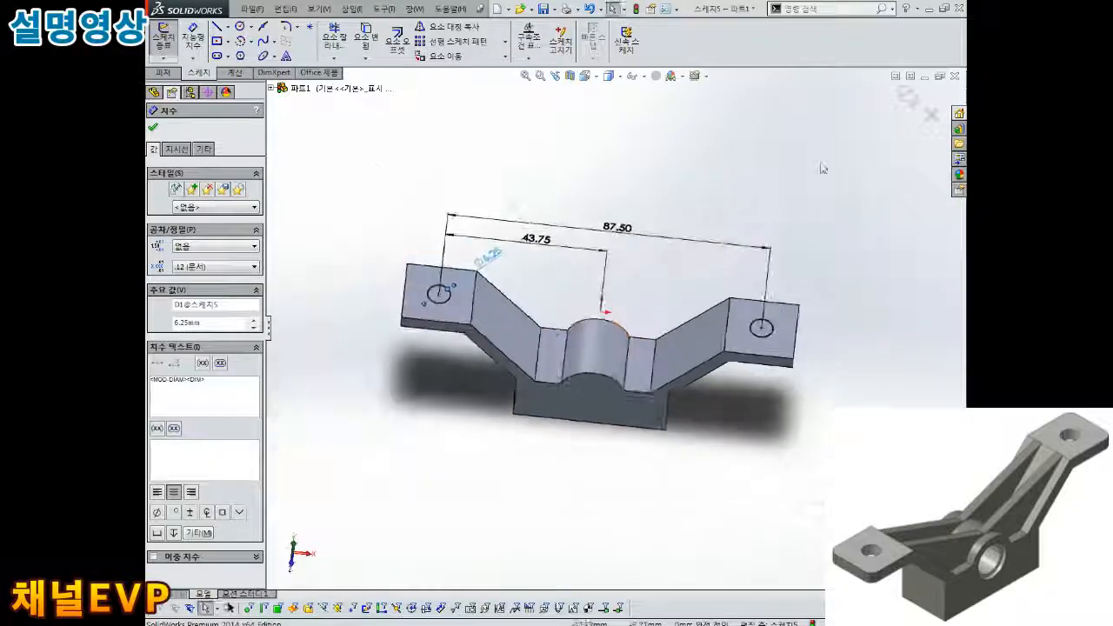
# Finish the flange circle sketch and cut-extrude both circles through all to make the flange holes.
pyautogui.click(907, 97)
pyautogui.click(327, 39)
pyautogui.click(245, 201)
pyautogui.click(200, 221)
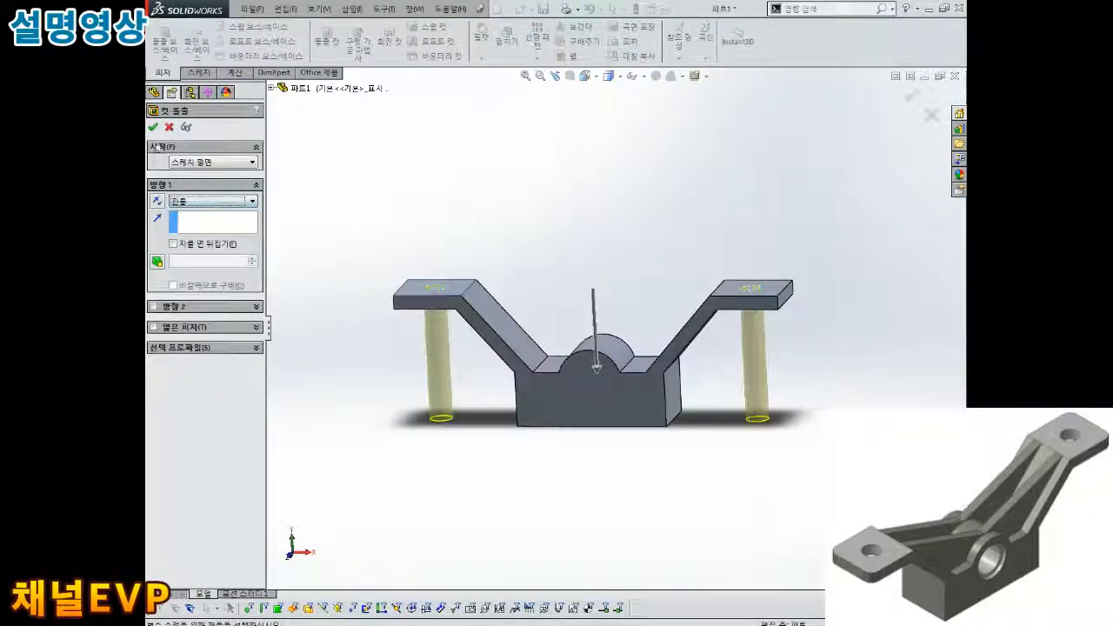
pyautogui.click(153, 126)
pyautogui.moveTo(633, 192); pyautogui.dragTo(636, 290, button='middle')
pyautogui.scroll(-3, 607, 314)
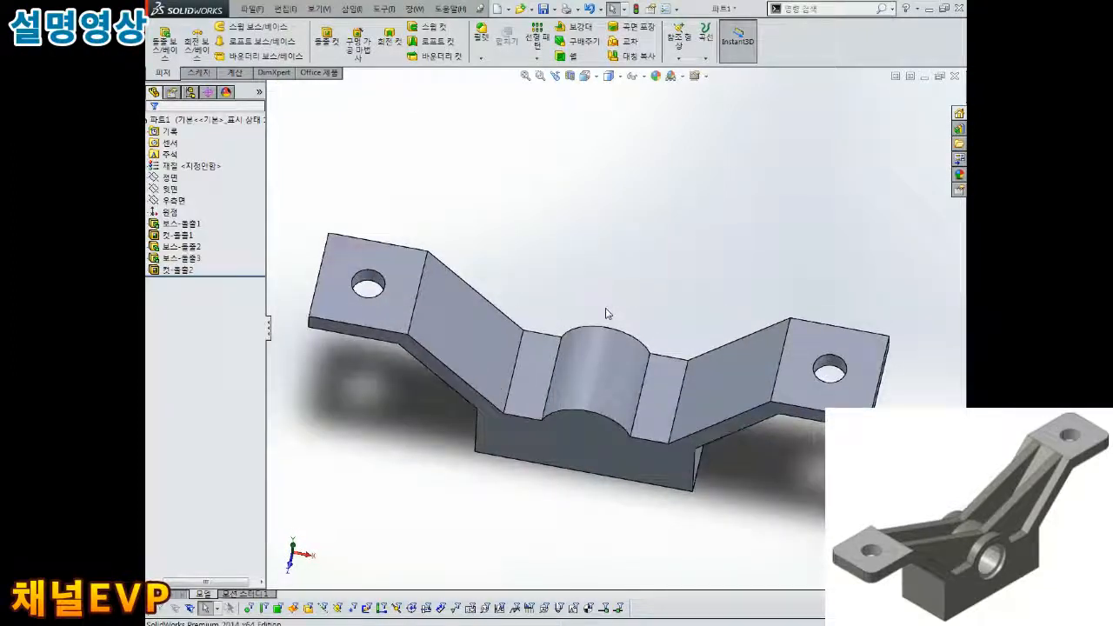
pyautogui.moveTo(644, 312); pyautogui.dragTo(628, 358, button='middle')
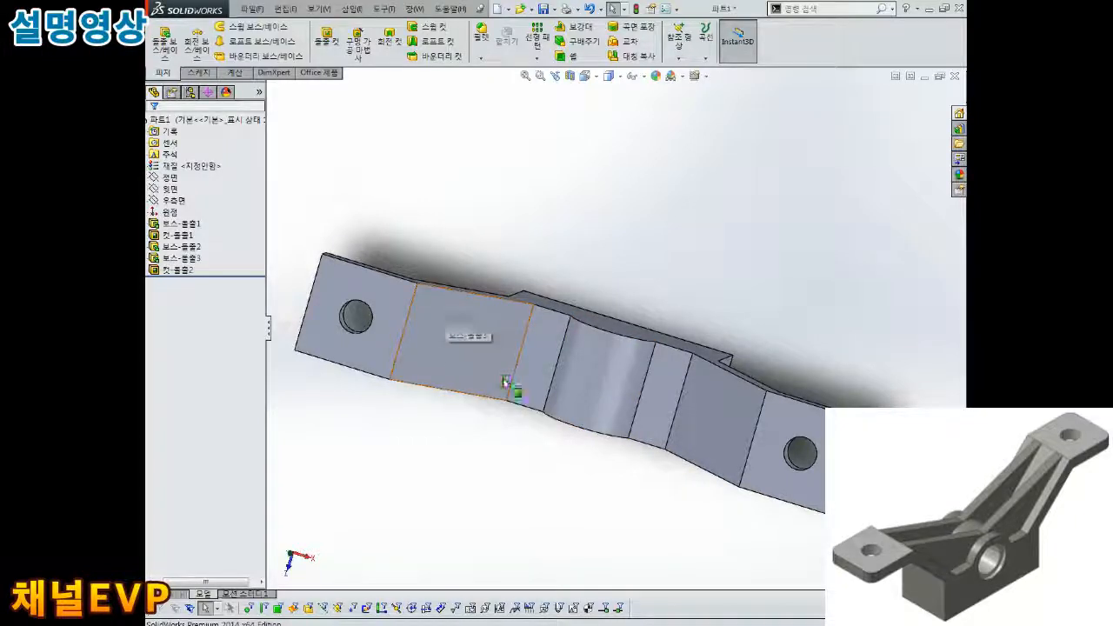
# Create a reference plane offset 12.5/2 mm from the Front Plane, toward the front side of the bracket.
pyautogui.moveTo(544, 400); pyautogui.dragTo(521, 322, button='middle')
pyautogui.click(678, 39)
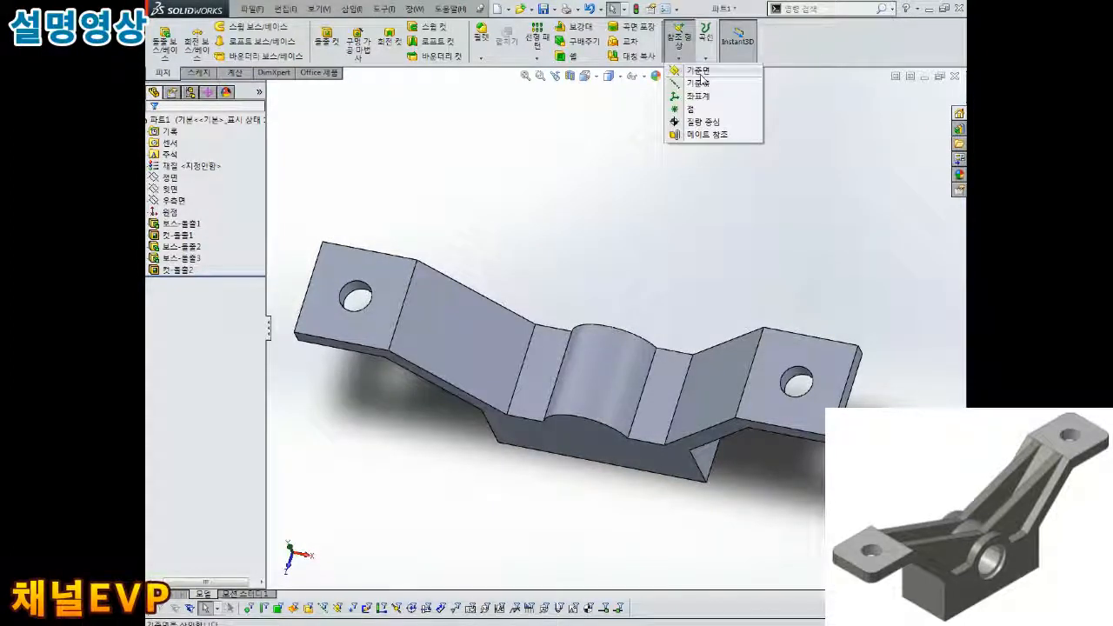
pyautogui.click(700, 74)
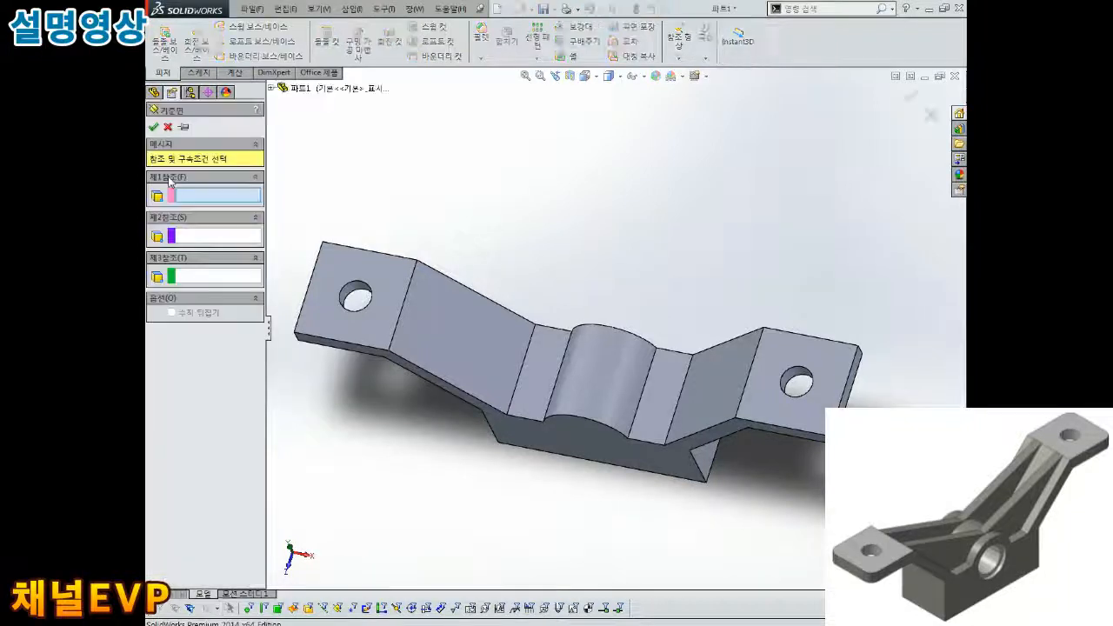
pyautogui.click(271, 88)
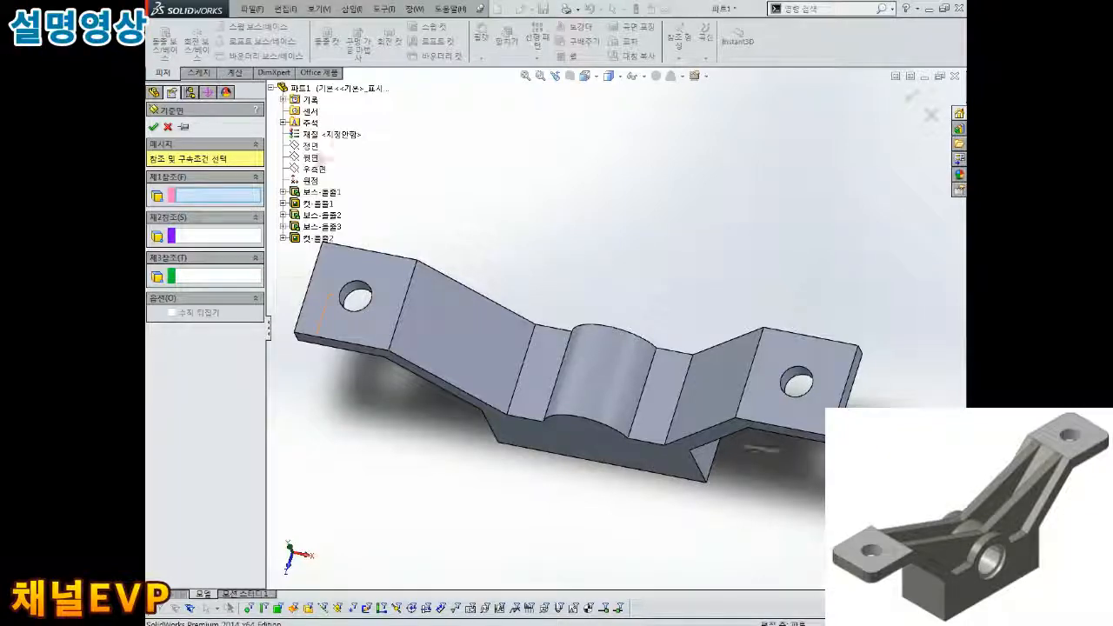
pyautogui.click(310, 146)
pyautogui.moveTo(576, 218); pyautogui.dragTo(584, 256, button='middle')
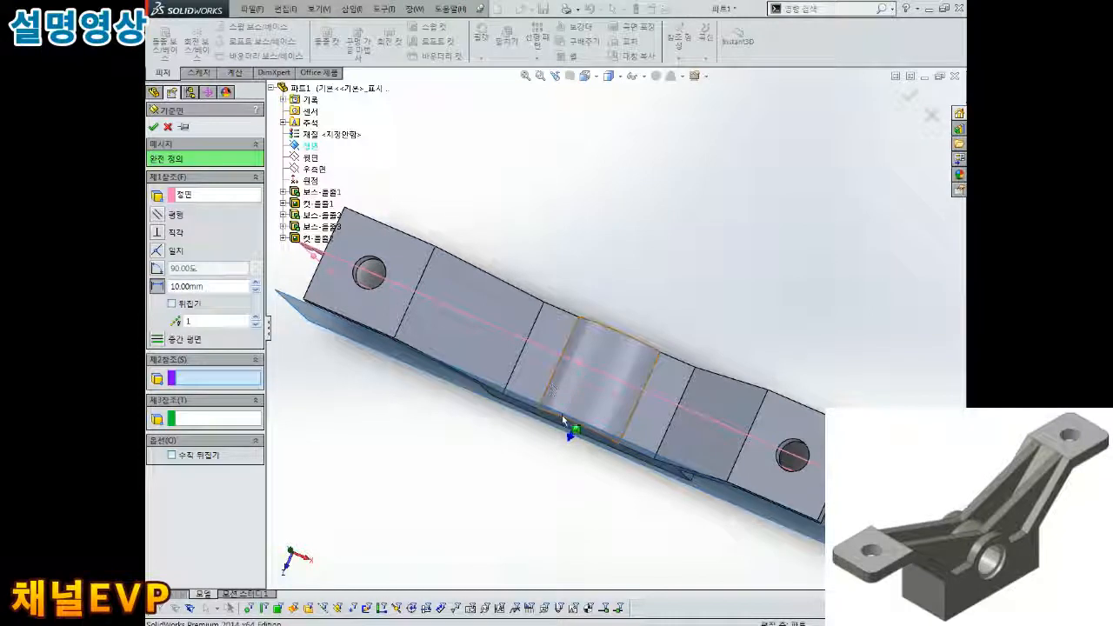
pyautogui.moveTo(226, 287); pyautogui.dragTo(150, 272)
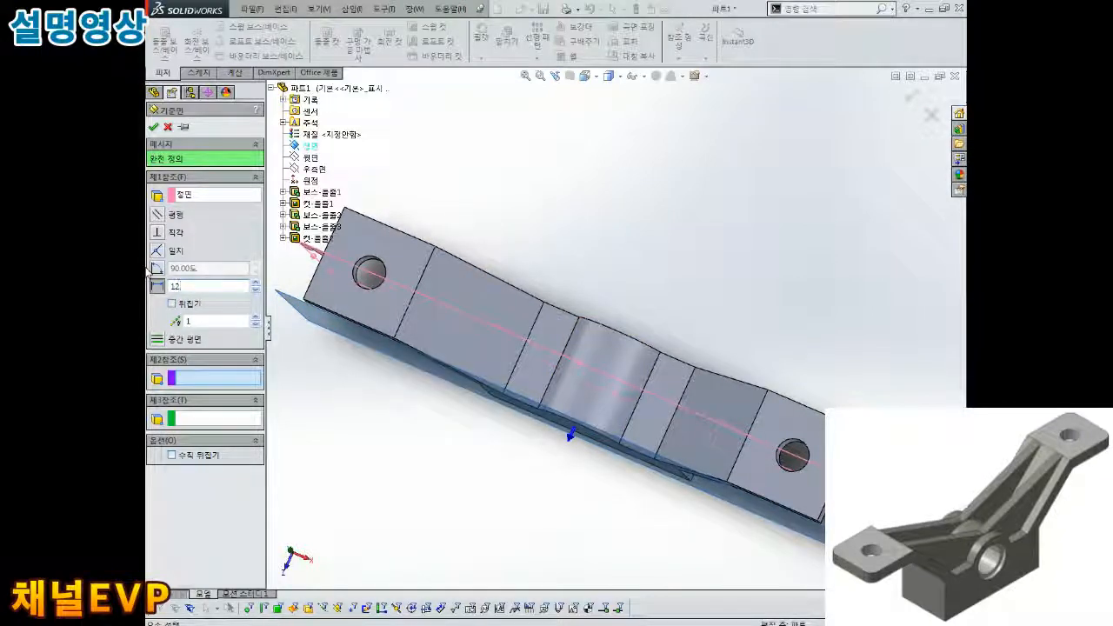
pyautogui.write('12.5/2')
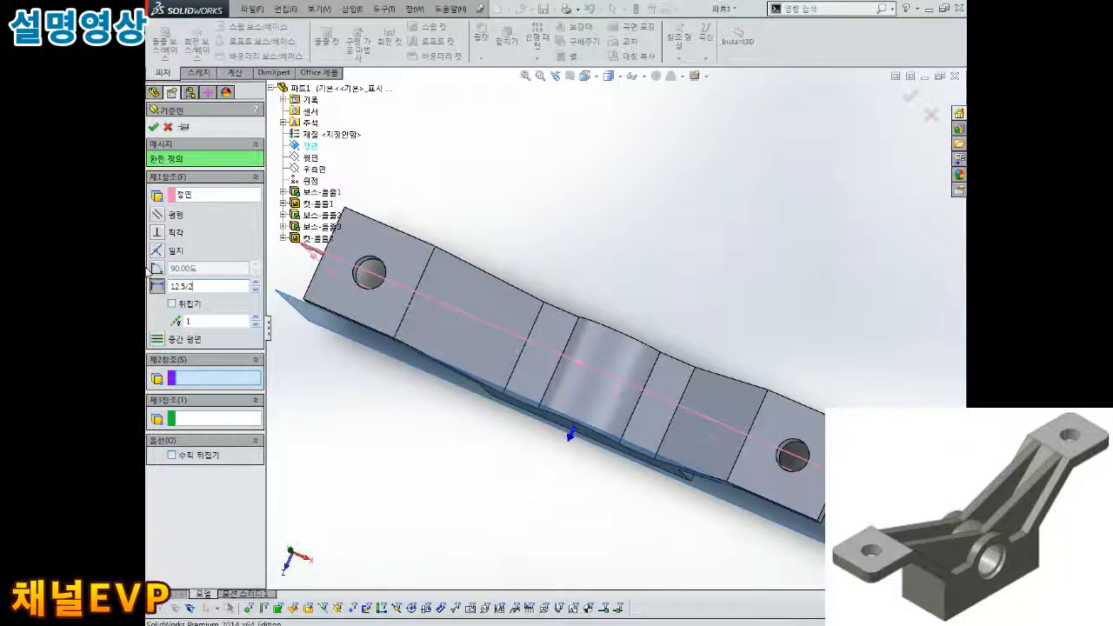
pyautogui.press('Return')
pyautogui.moveTo(498, 286)
pyautogui.mouseDown(button='middle')
pyautogui.moveTo(508, 298)
pyautogui.moveTo(514, 277)
pyautogui.mouseUp(button='middle')
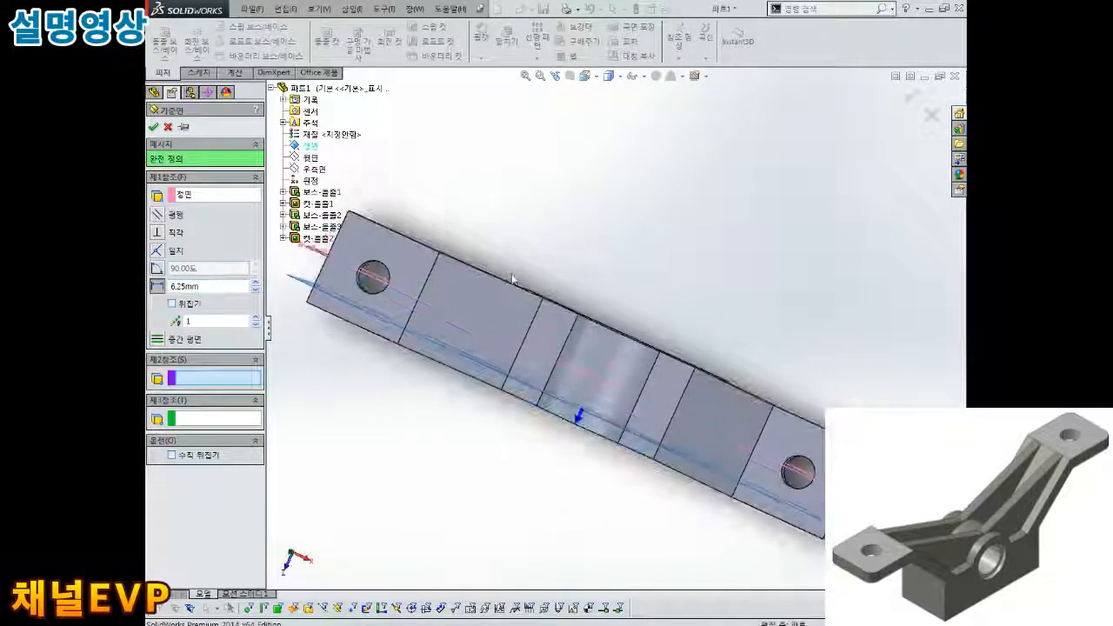
pyautogui.moveTo(509, 365); pyautogui.dragTo(500, 365, button='middle')
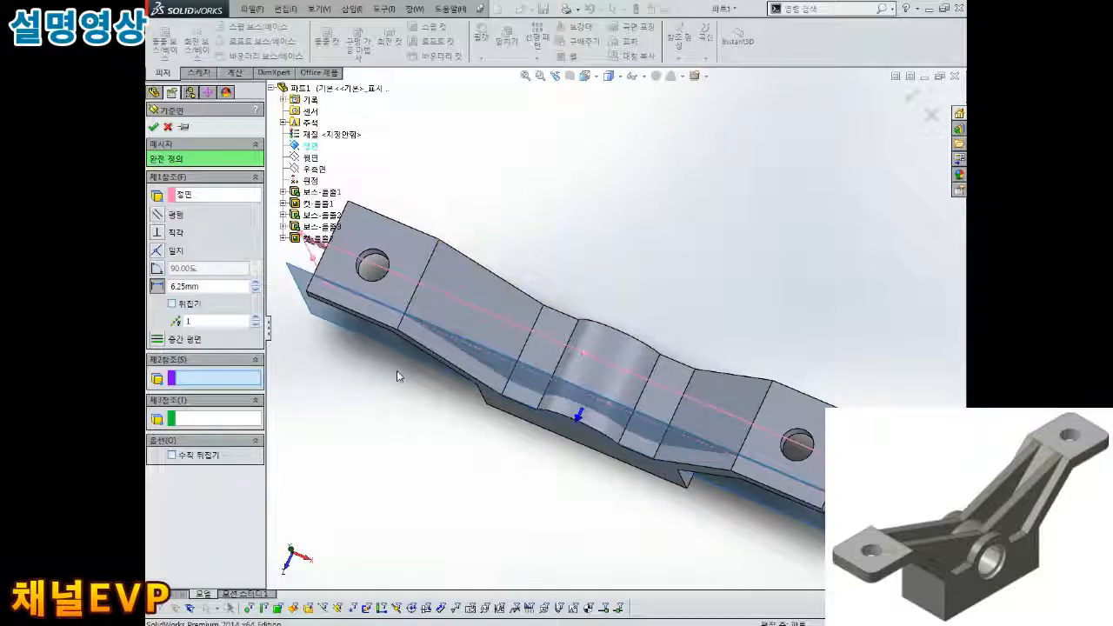
pyautogui.click(153, 126)
# Start a new sketch on the offset reference plane.
pyautogui.moveTo(686, 266)
pyautogui.mouseDown(button='middle')
pyautogui.moveTo(687, 294)
pyautogui.moveTo(499, 318)
pyautogui.moveTo(479, 368)
pyautogui.moveTo(388, 348)
pyautogui.mouseUp(button='middle')
pyautogui.click(415, 330)
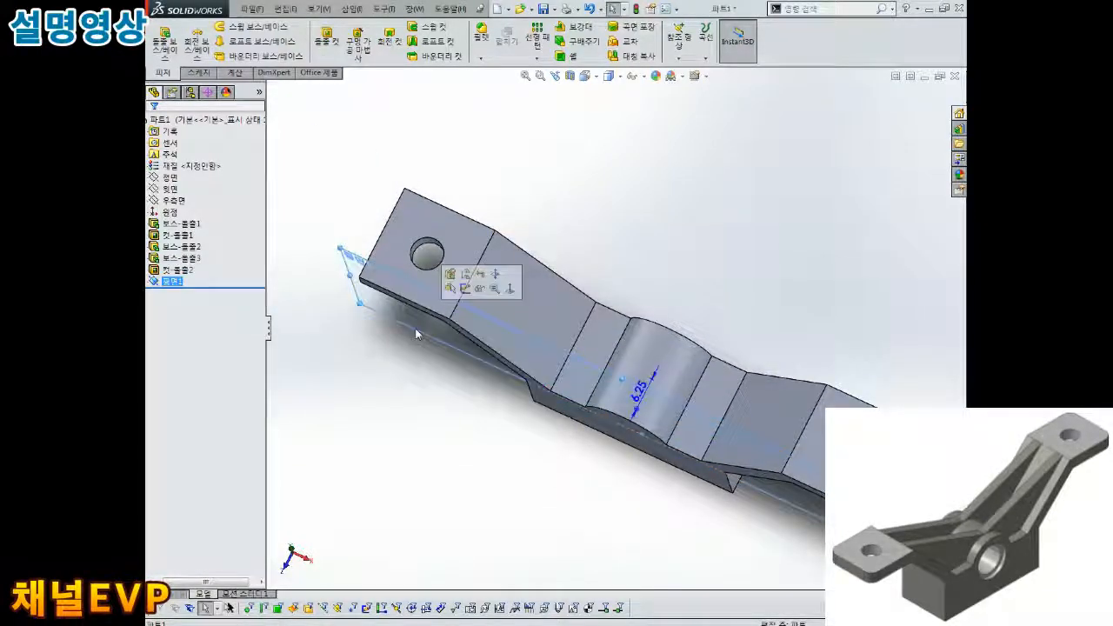
pyautogui.moveTo(416, 333); pyautogui.dragTo(558, 358, button='middle')
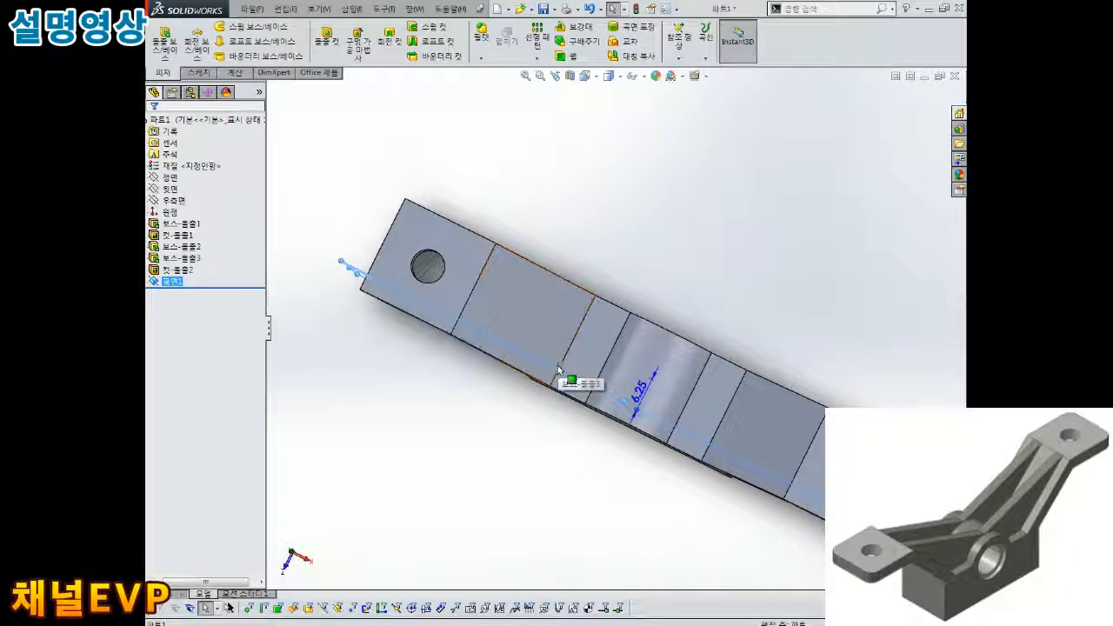
pyautogui.scroll(2, 559, 370)
pyautogui.moveTo(559, 369); pyautogui.dragTo(623, 264, button='middle')
pyautogui.scroll(-2, 625, 266)
pyautogui.click(630, 287)
pyautogui.click(600, 332)
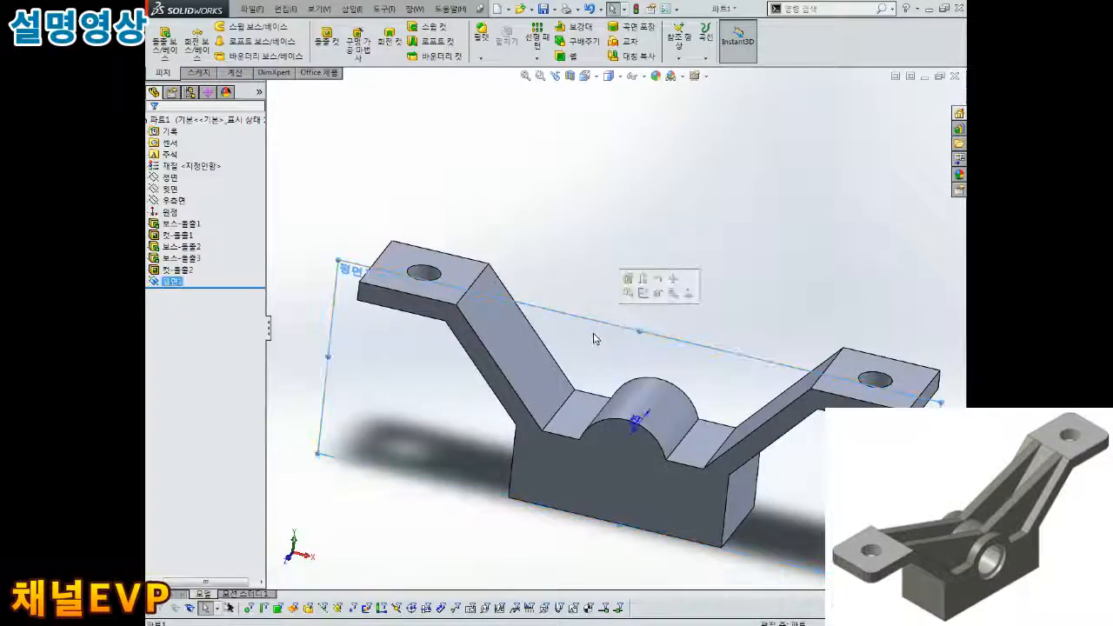
pyautogui.click(642, 298)
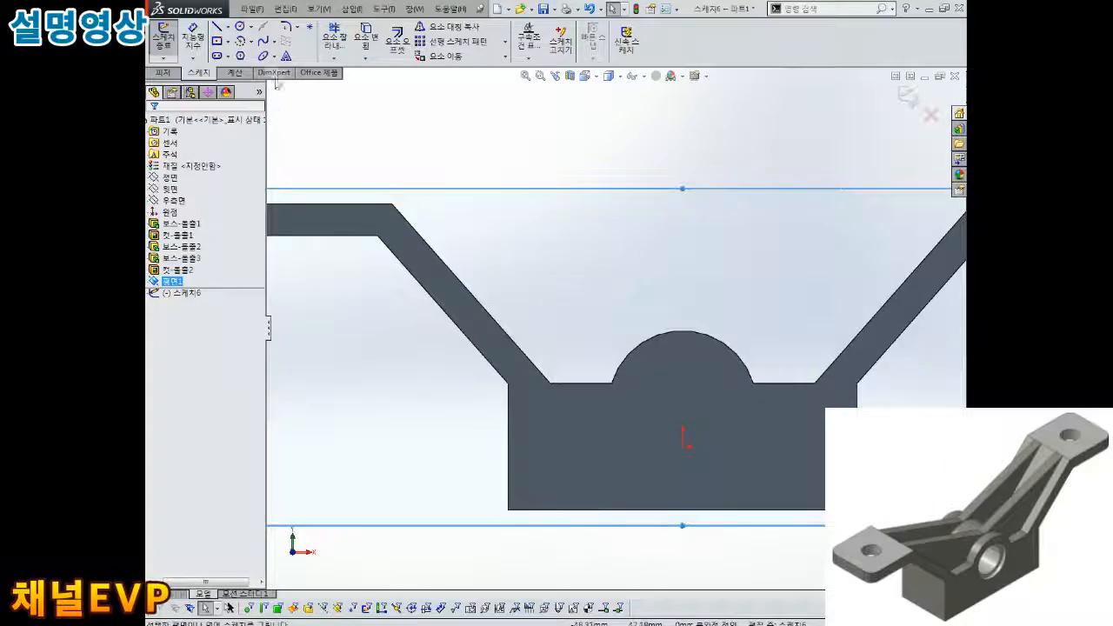
# Sketch a line from the left arm's upper bend corner to the top of the boss arc and exit the sketch.
pyautogui.click(217, 27)
pyautogui.click(394, 205)
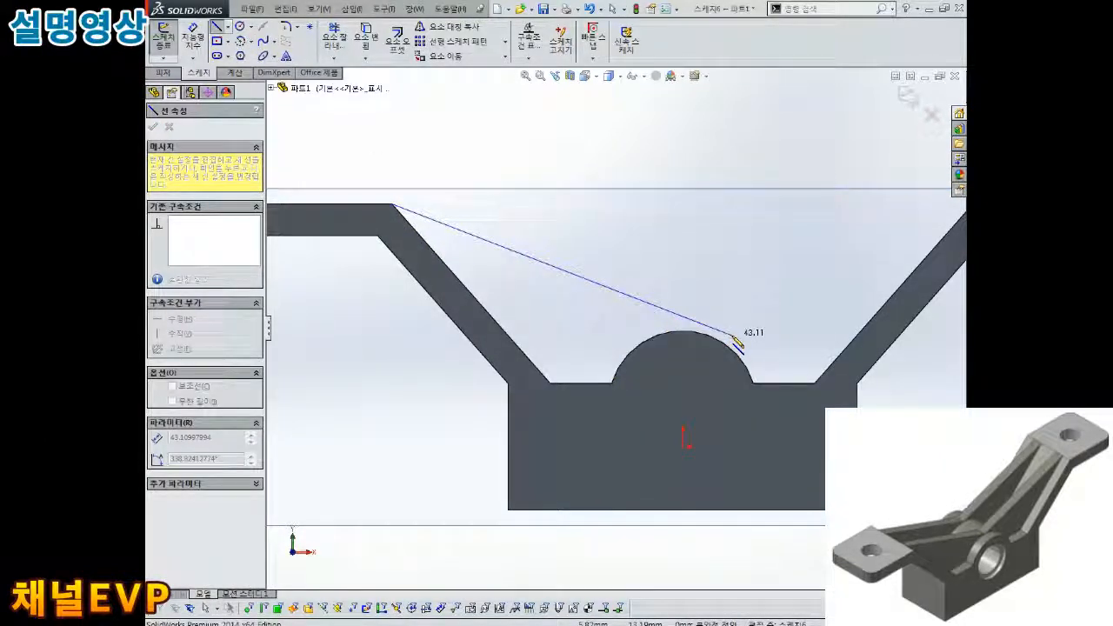
pyautogui.click(682, 331)
pyautogui.press('Escape')
pyautogui.scroll(-1, 673, 365)
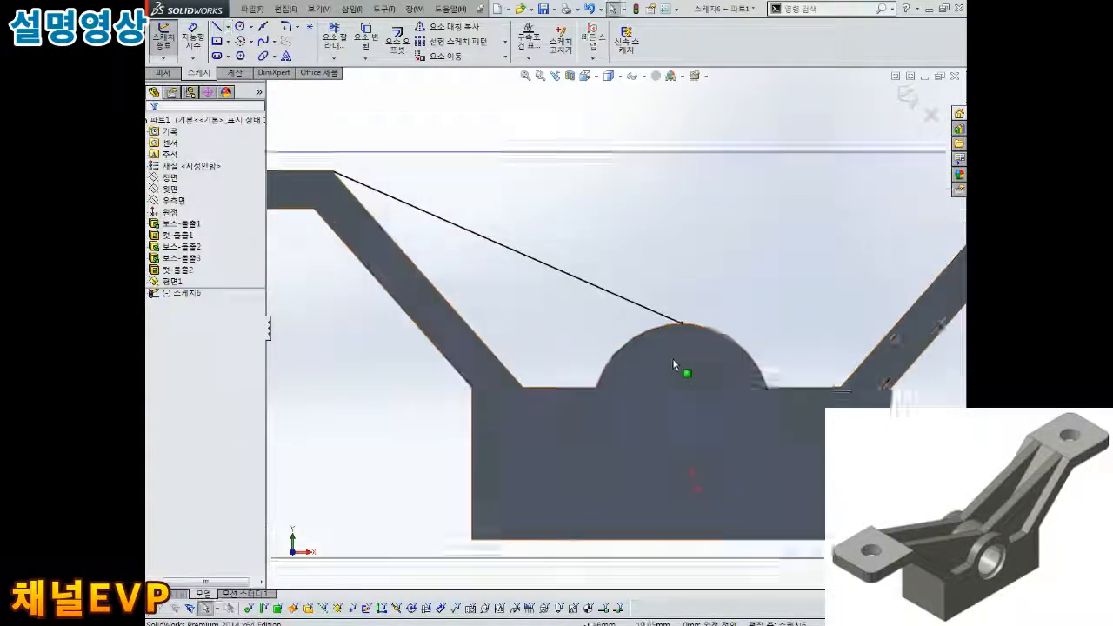
pyautogui.scroll(1, 670, 393)
pyautogui.moveTo(670, 394)
pyautogui.mouseDown(button='middle')
pyautogui.moveTo(434, 273)
pyautogui.moveTo(409, 298)
pyautogui.moveTo(452, 299)
pyautogui.moveTo(513, 176)
pyautogui.mouseUp(button='middle')
pyautogui.hotkey('ctrl', '8')
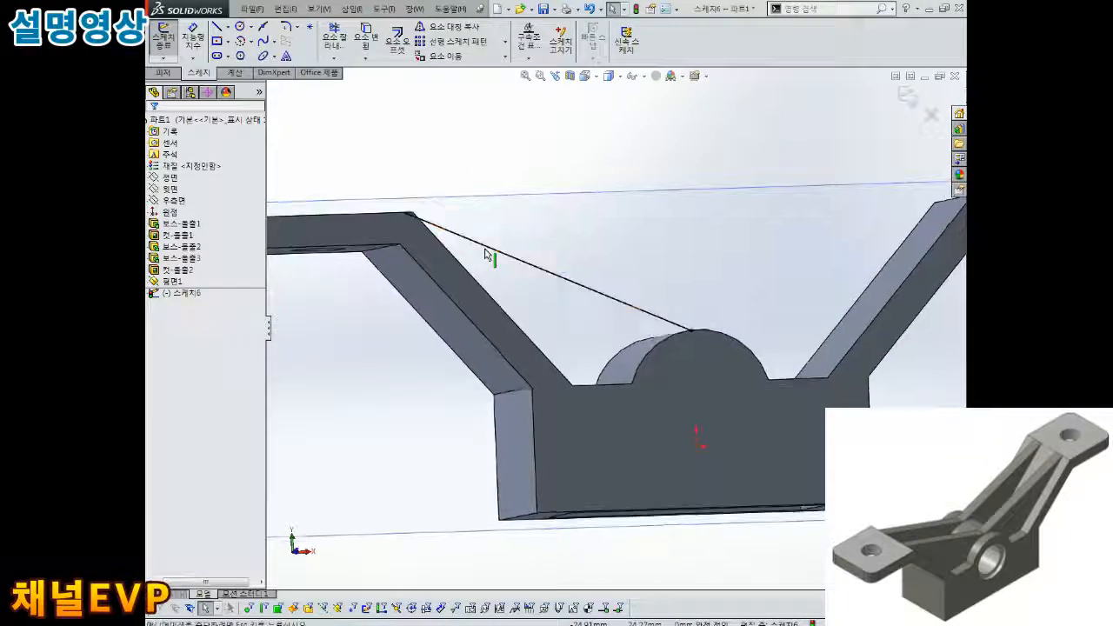
pyautogui.scroll(-3, 487, 256)
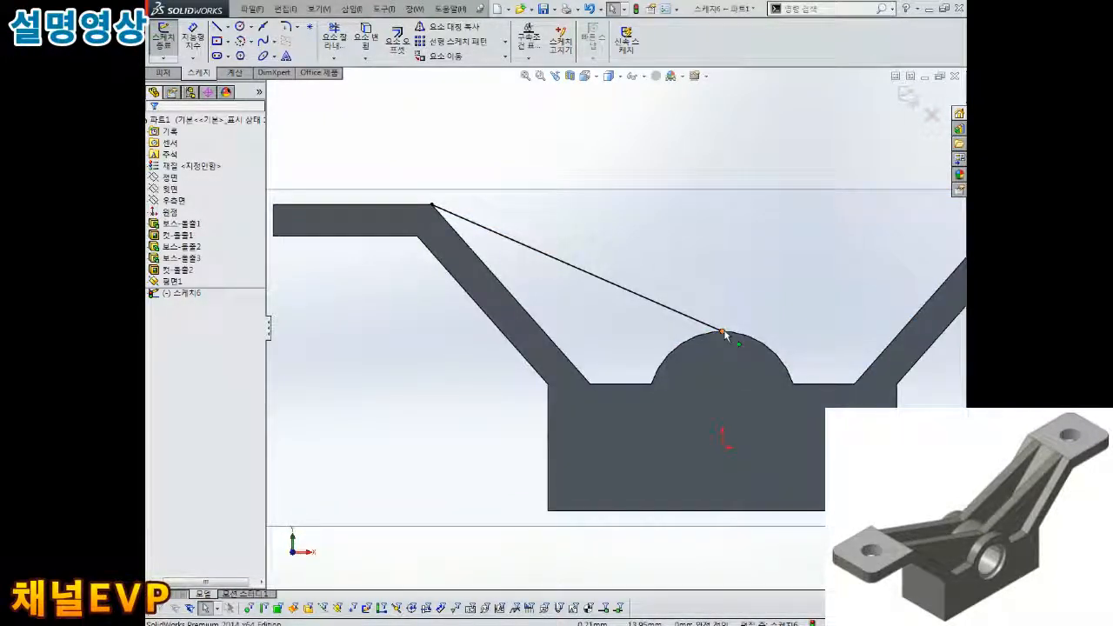
pyautogui.scroll(2, 725, 336)
pyautogui.moveTo(754, 288); pyautogui.dragTo(611, 304, button='middle')
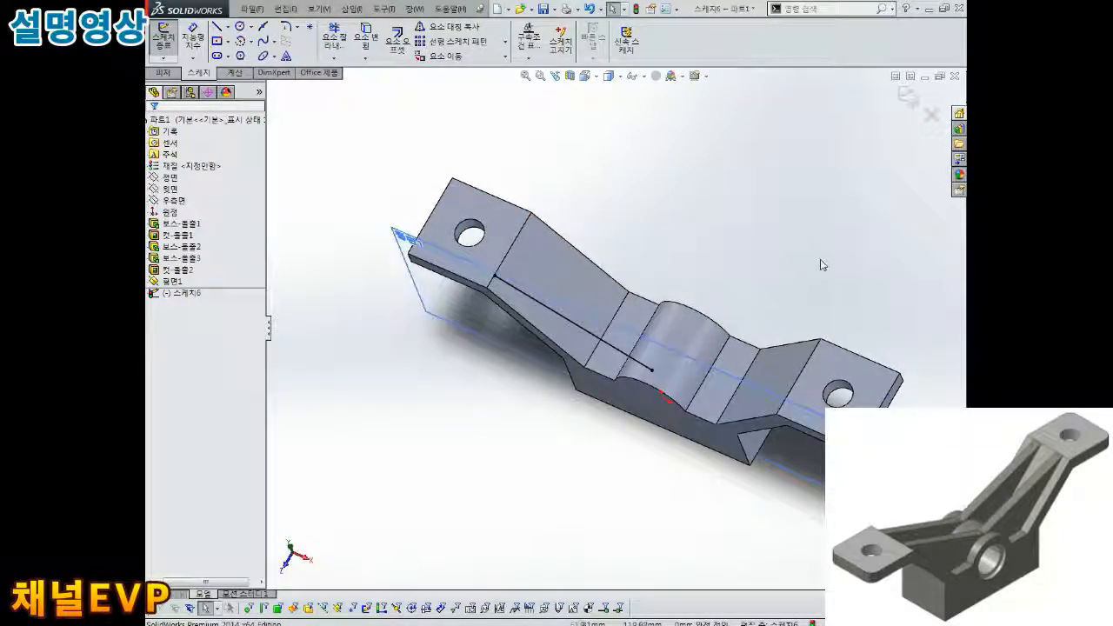
pyautogui.click(907, 97)
# Create a rib from the sloped line with a thickness of 3.125 mm added on the inner side only.
pyautogui.scroll(-3, 577, 236)
pyautogui.click(580, 28)
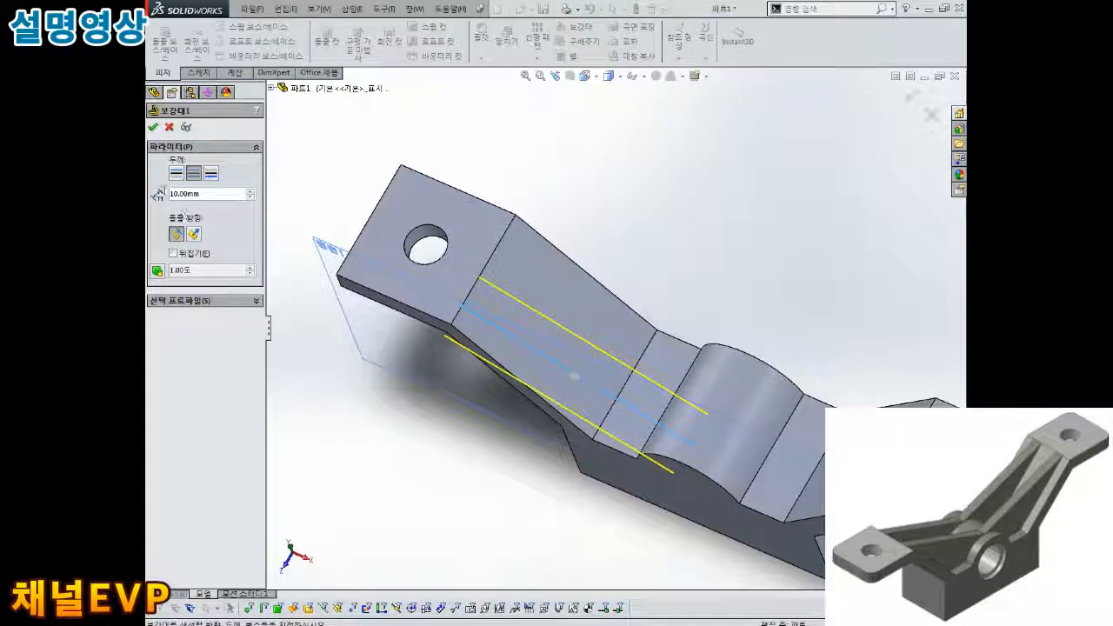
pyautogui.click(176, 174)
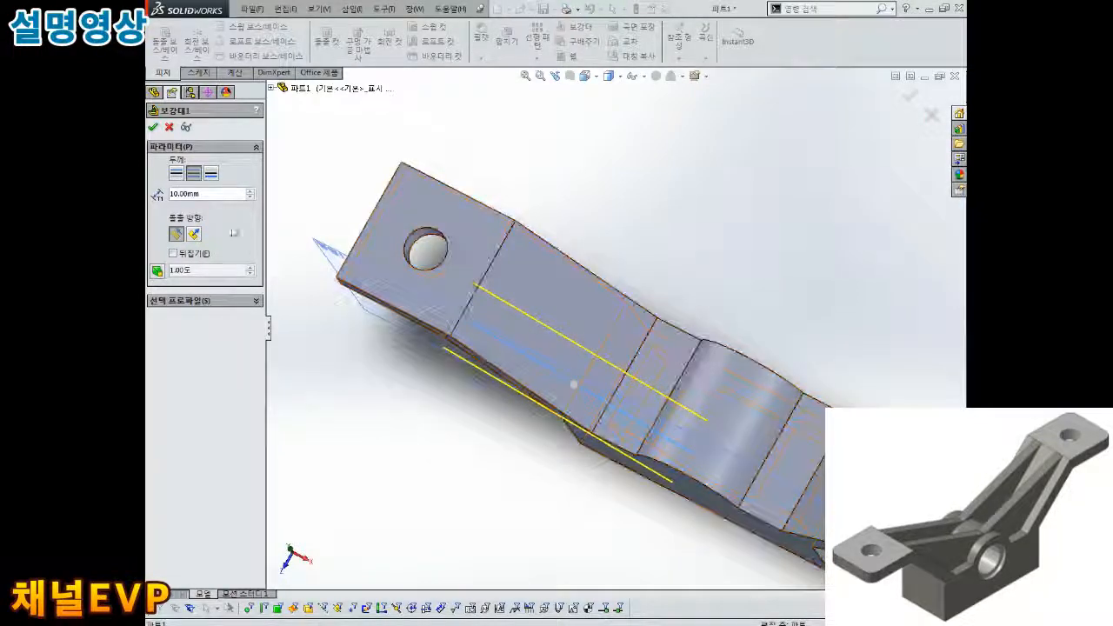
pyautogui.click(214, 176)
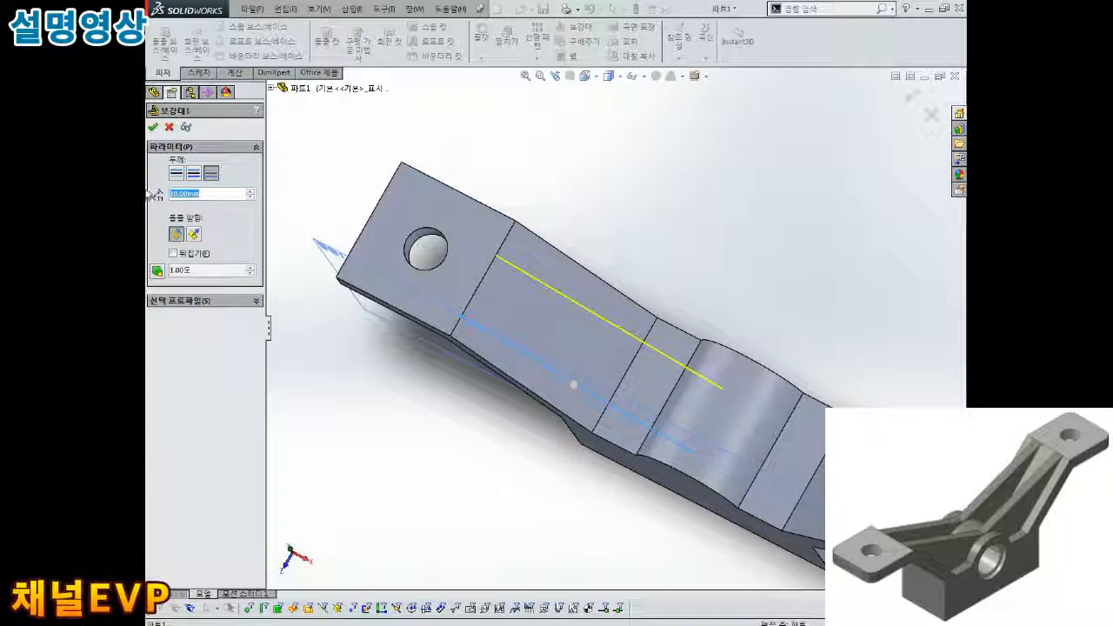
pyautogui.write('3')
pyautogui.press('Return')
pyautogui.moveTo(622, 348); pyautogui.dragTo(682, 218, button='middle')
pyautogui.moveTo(665, 294); pyautogui.dragTo(686, 258, button='middle')
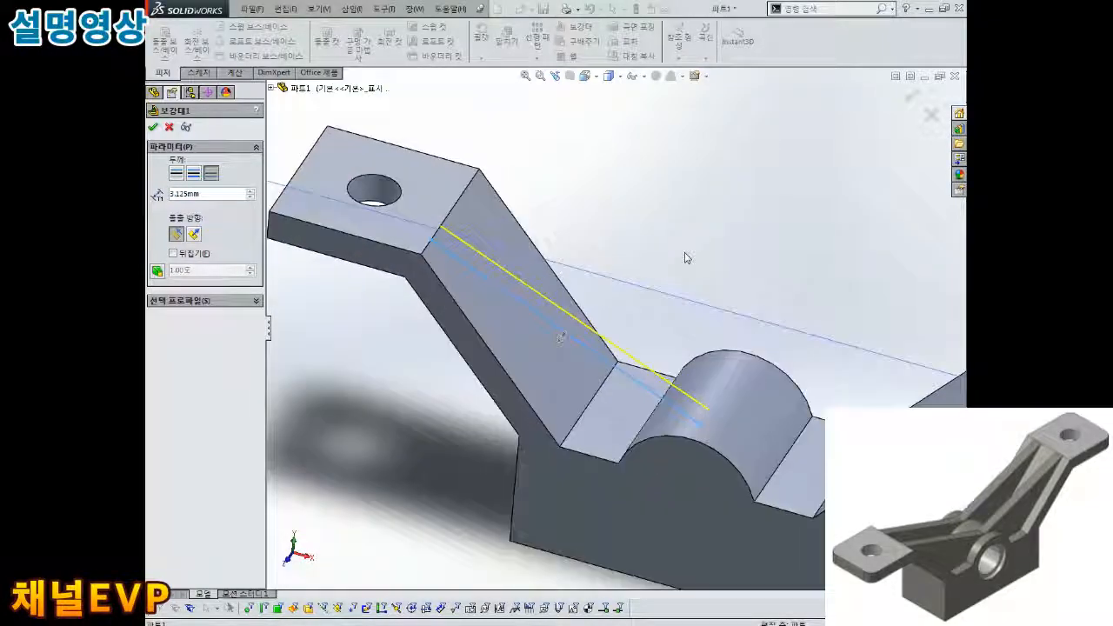
pyautogui.click(153, 127)
# Examine the new rib on the left arm, checking its position and where it meets the flange and boss.
pyautogui.moveTo(622, 221); pyautogui.dragTo(596, 267, button='middle')
pyautogui.scroll(-3, 557, 343)
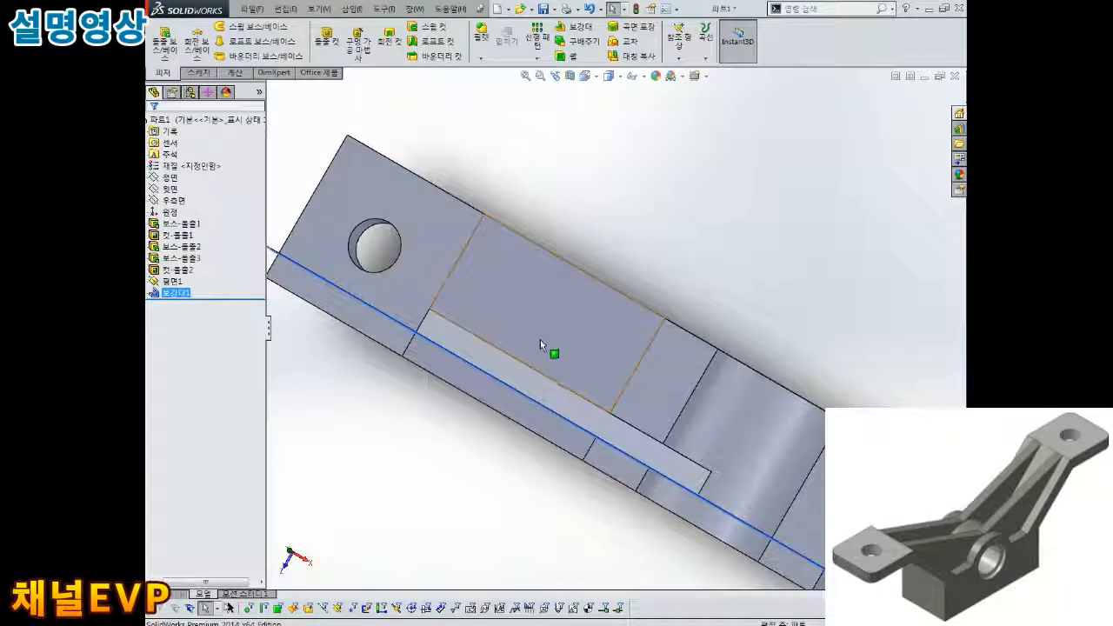
pyautogui.scroll(1, 536, 365)
pyautogui.scroll(-3, 533, 374)
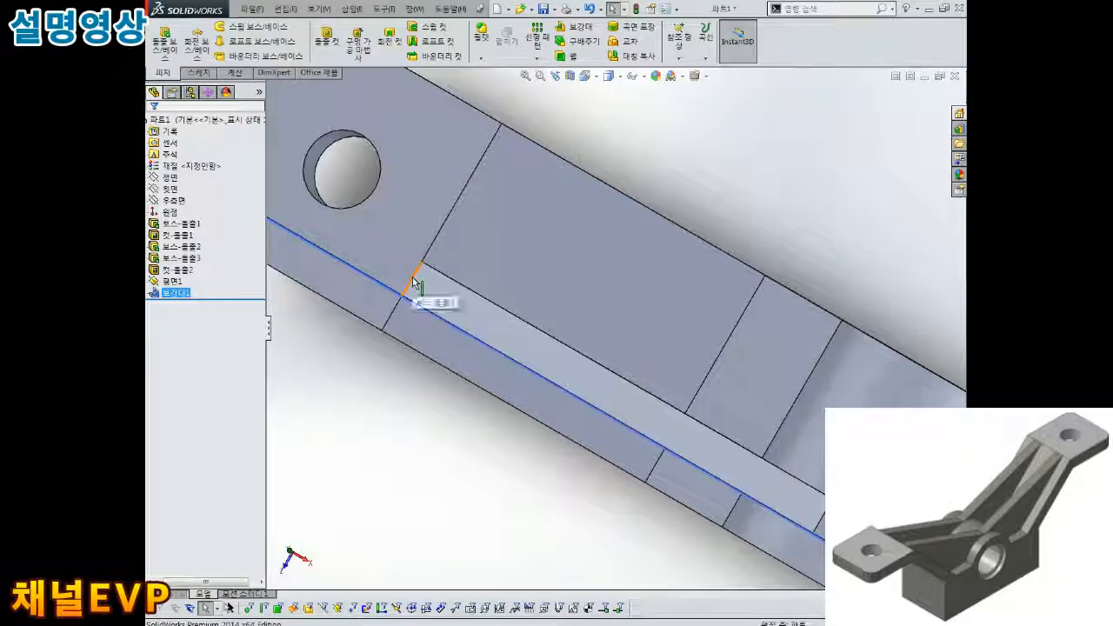
pyautogui.scroll(2, 695, 343)
pyautogui.moveTo(696, 342); pyautogui.dragTo(734, 139, button='middle')
pyautogui.moveTo(676, 236); pyautogui.dragTo(663, 259, button='middle')
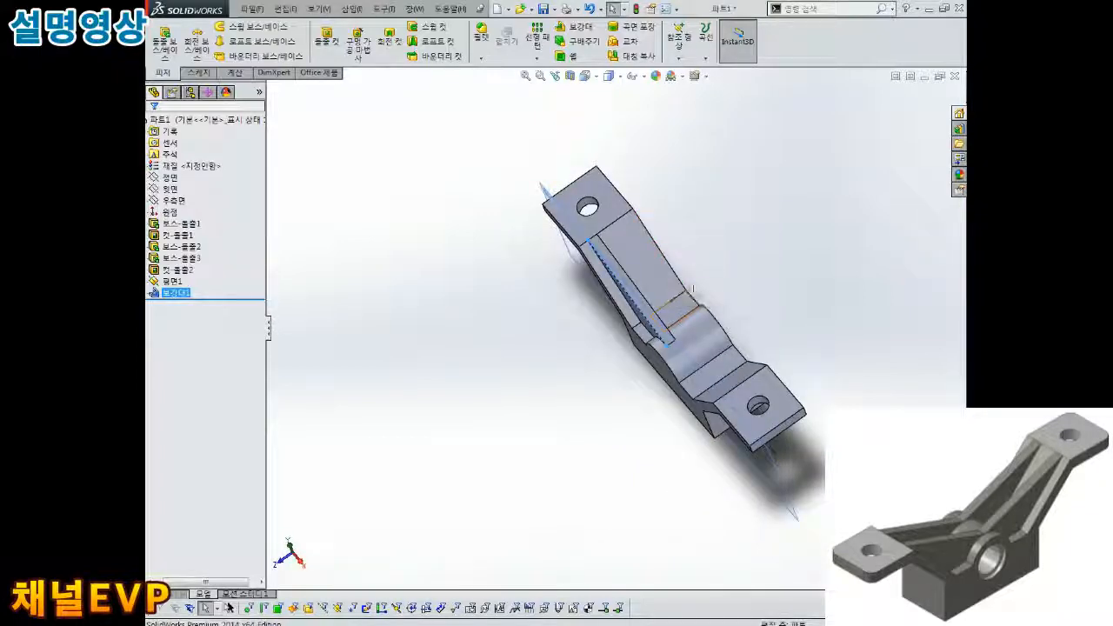
pyautogui.moveTo(713, 323); pyautogui.dragTo(640, 241, button='middle')
pyautogui.scroll(-3, 745, 316)
pyautogui.scroll(2, 649, 298)
pyautogui.scroll(-3, 641, 241)
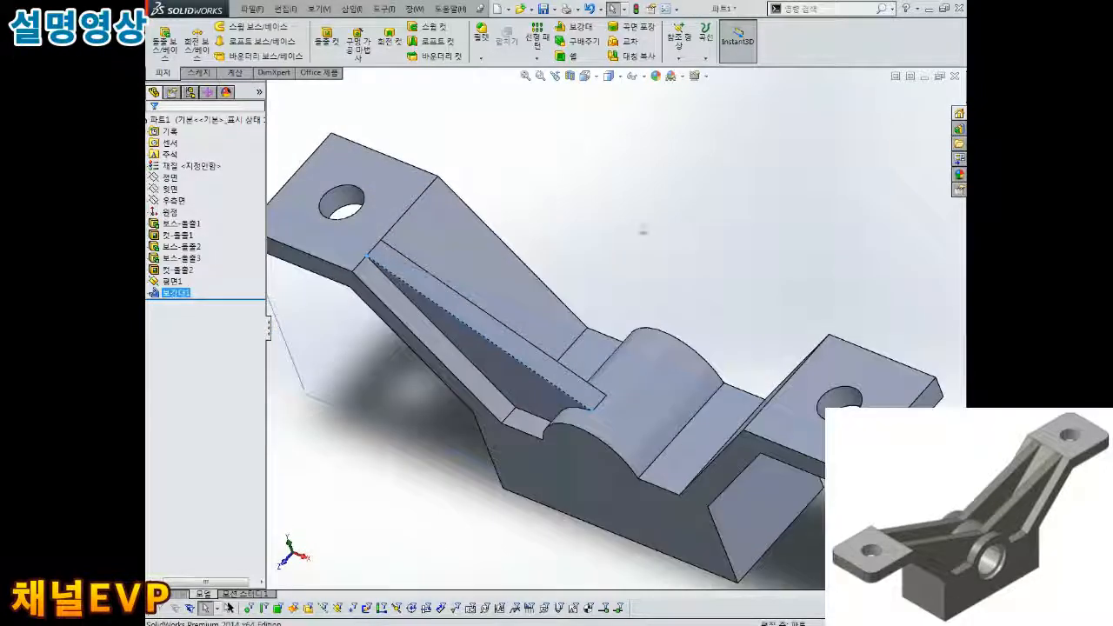
pyautogui.click(632, 76)
pyautogui.click(656, 207)
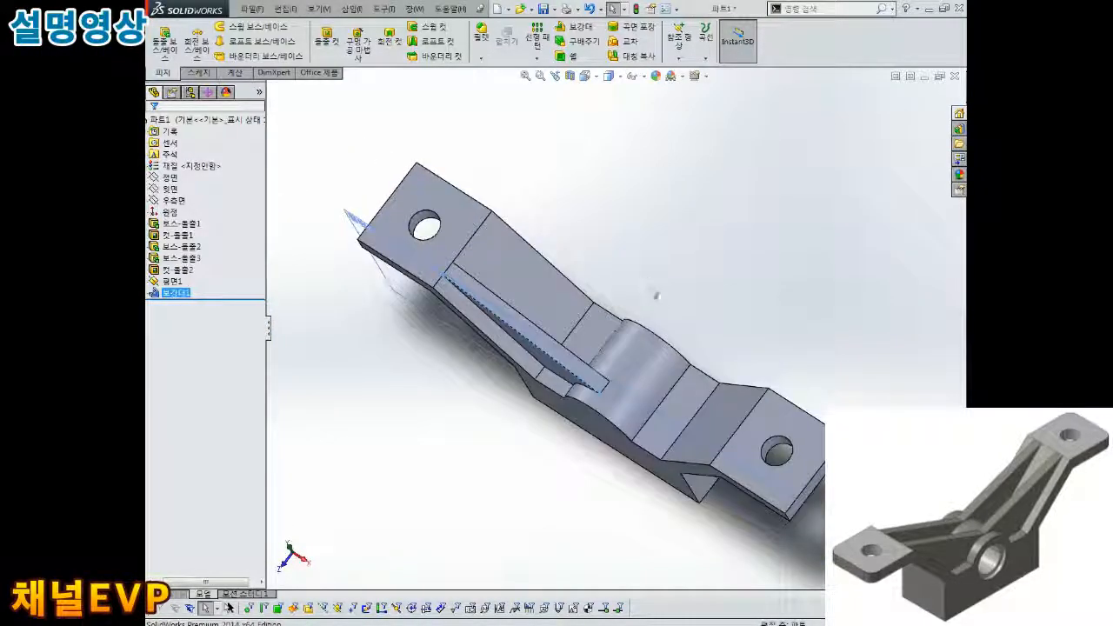
# Mirror the rib about the Front Plane.
pyautogui.moveTo(598, 244); pyautogui.dragTo(618, 223, button='middle')
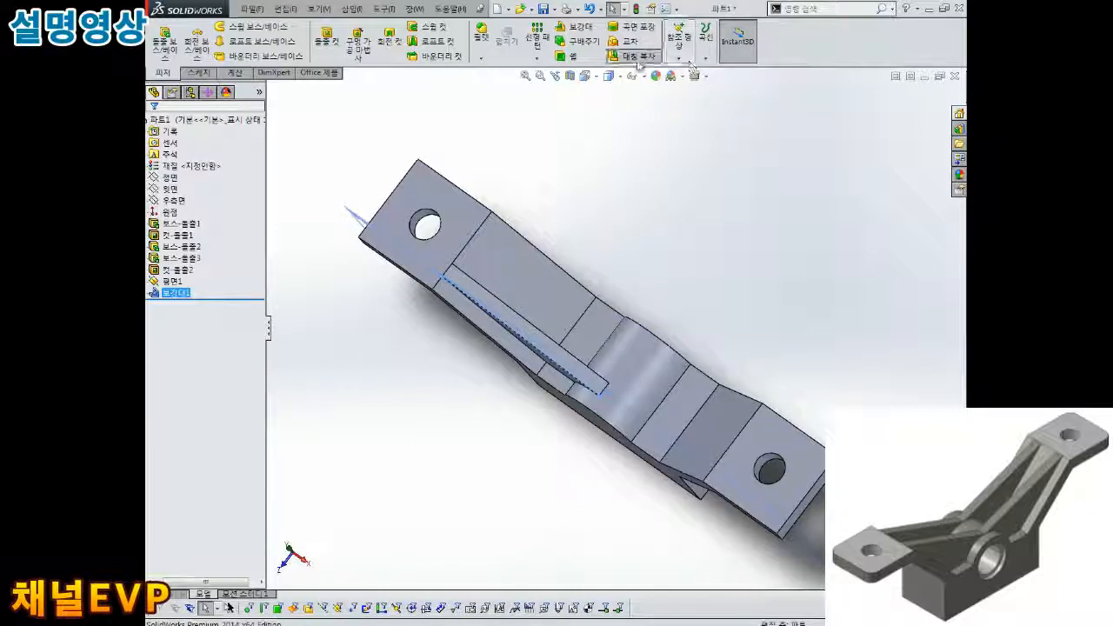
pyautogui.click(638, 62)
pyautogui.scroll(-2, 586, 255)
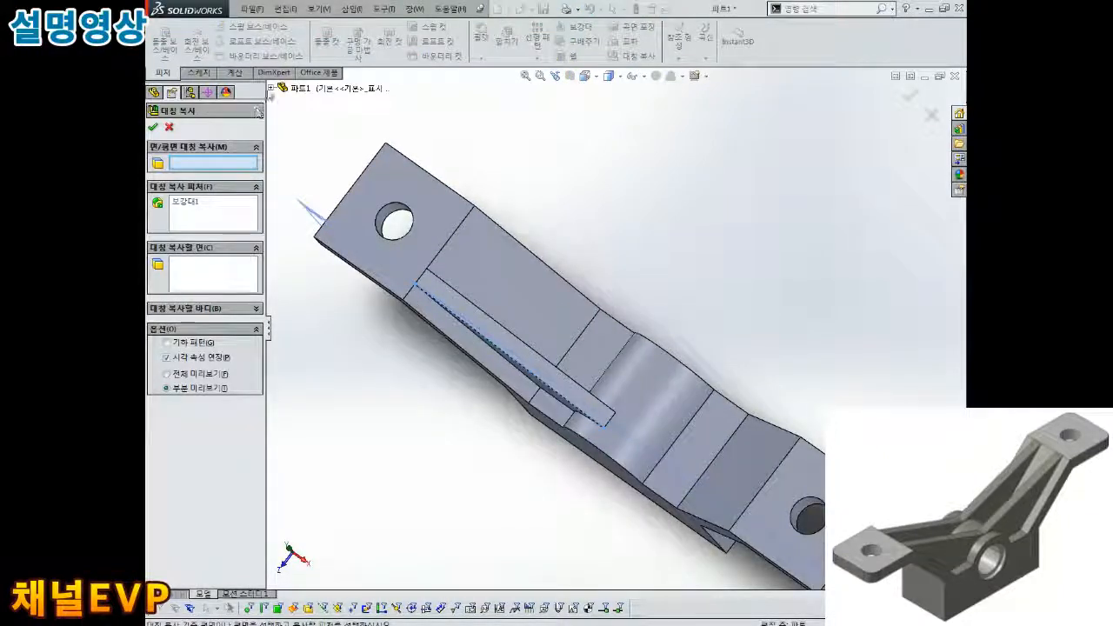
pyautogui.click(273, 90)
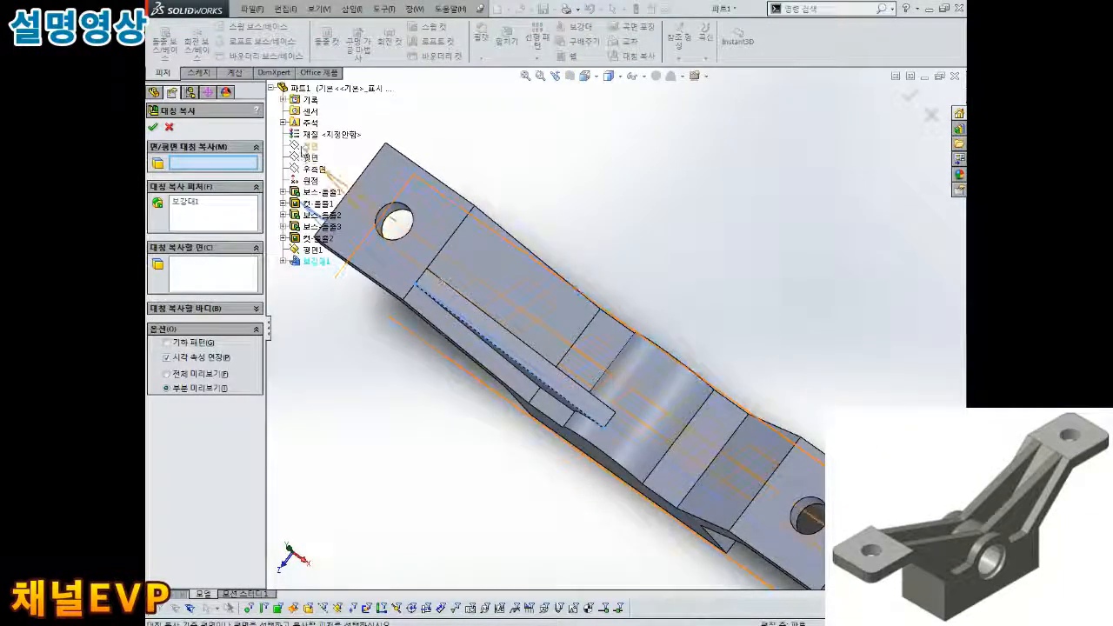
pyautogui.click(306, 146)
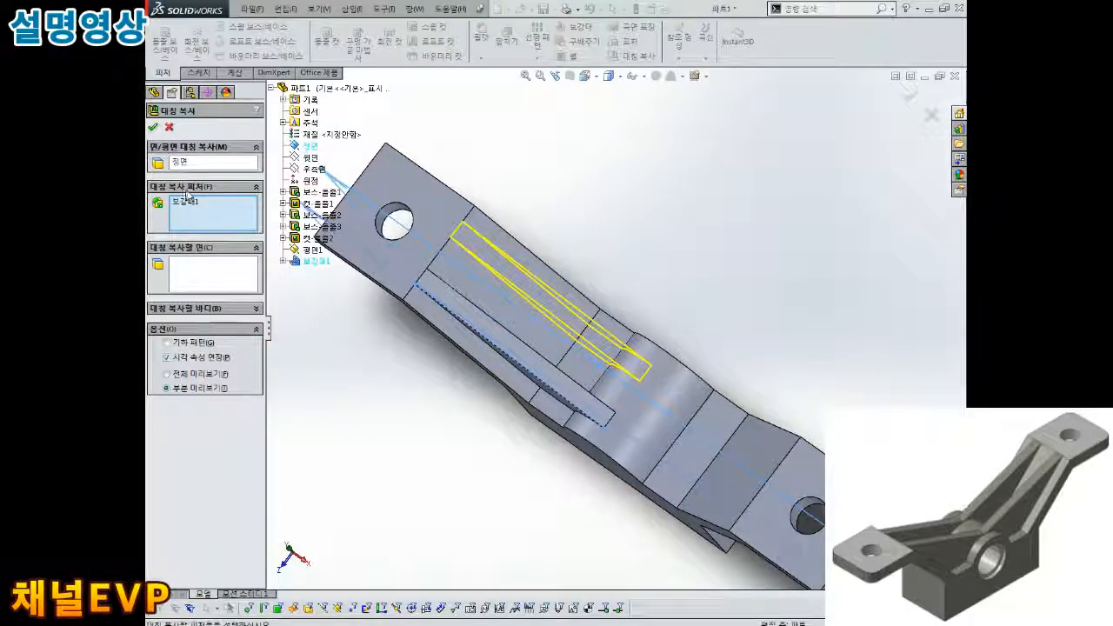
pyautogui.click(153, 127)
# Mirror both left-arm ribs about the Right Plane onto the opposite arm.
pyautogui.scroll(3, 496, 298)
pyautogui.moveTo(496, 298); pyautogui.dragTo(539, 239, button='middle')
pyautogui.scroll(-2, 559, 246)
pyautogui.press('Escape')
pyautogui.click(633, 55)
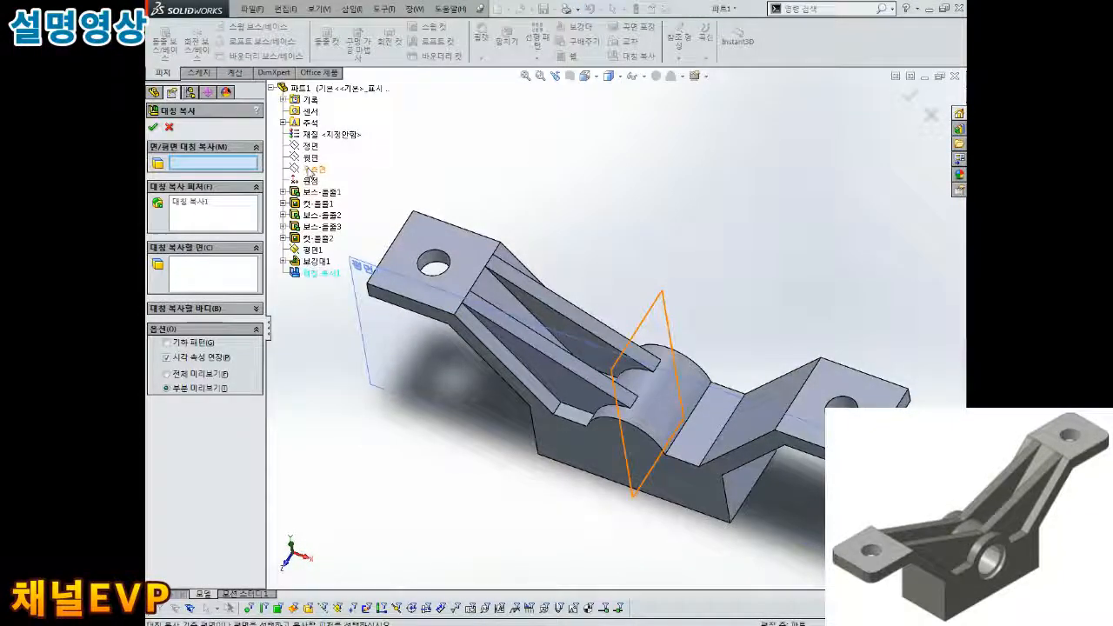
pyautogui.click(312, 170)
pyautogui.moveTo(487, 209); pyautogui.dragTo(539, 199, button='middle')
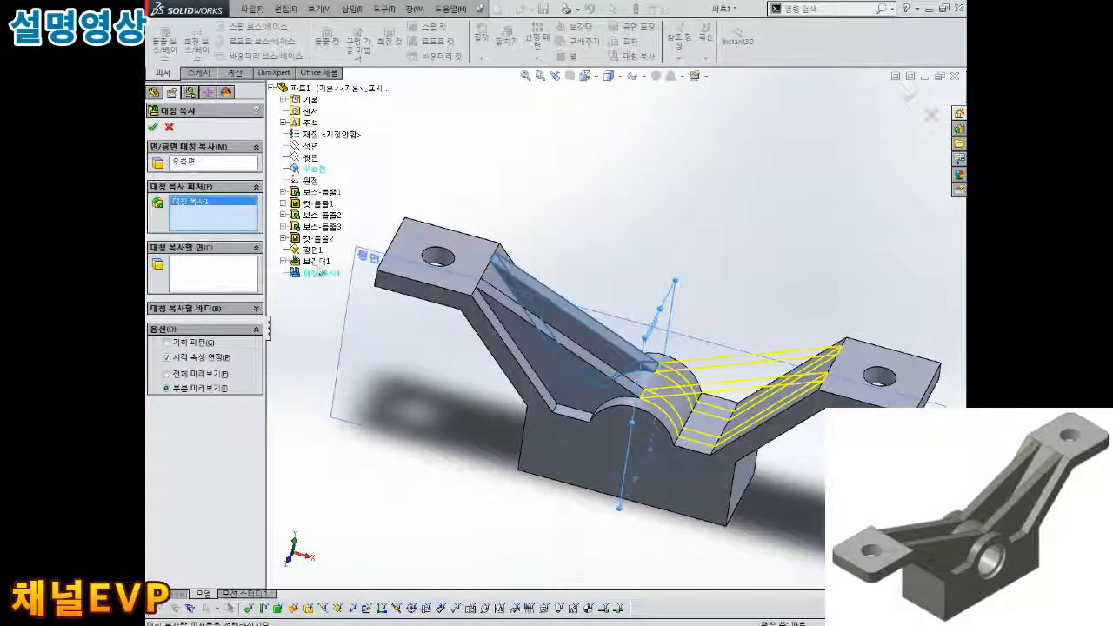
pyautogui.click(155, 128)
# Hide the reference plane used for the rib sketch.
pyautogui.moveTo(671, 231); pyautogui.dragTo(708, 194, button='middle')
pyautogui.scroll(-5, 684, 374)
pyautogui.scroll(3, 683, 374)
pyautogui.moveTo(683, 374)
pyautogui.mouseDown(button='middle')
pyautogui.moveTo(641, 318)
pyautogui.moveTo(676, 353)
pyautogui.moveTo(679, 391)
pyautogui.mouseUp(button='middle')
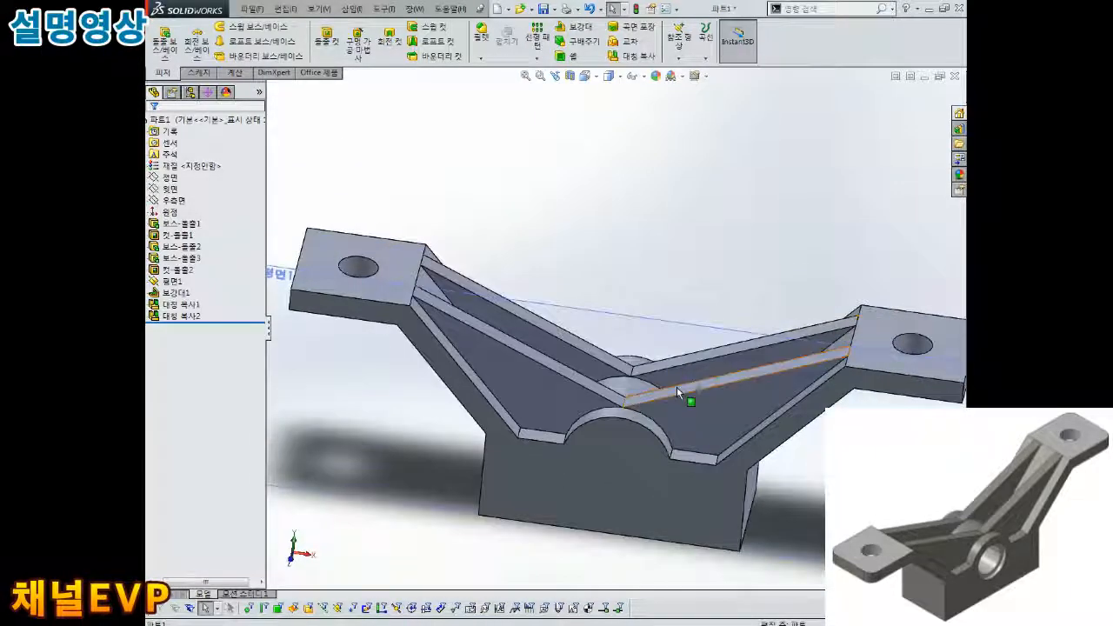
pyautogui.scroll(4, 676, 387)
pyautogui.moveTo(497, 249); pyautogui.dragTo(696, 382, button='middle')
pyautogui.scroll(-2, 695, 383)
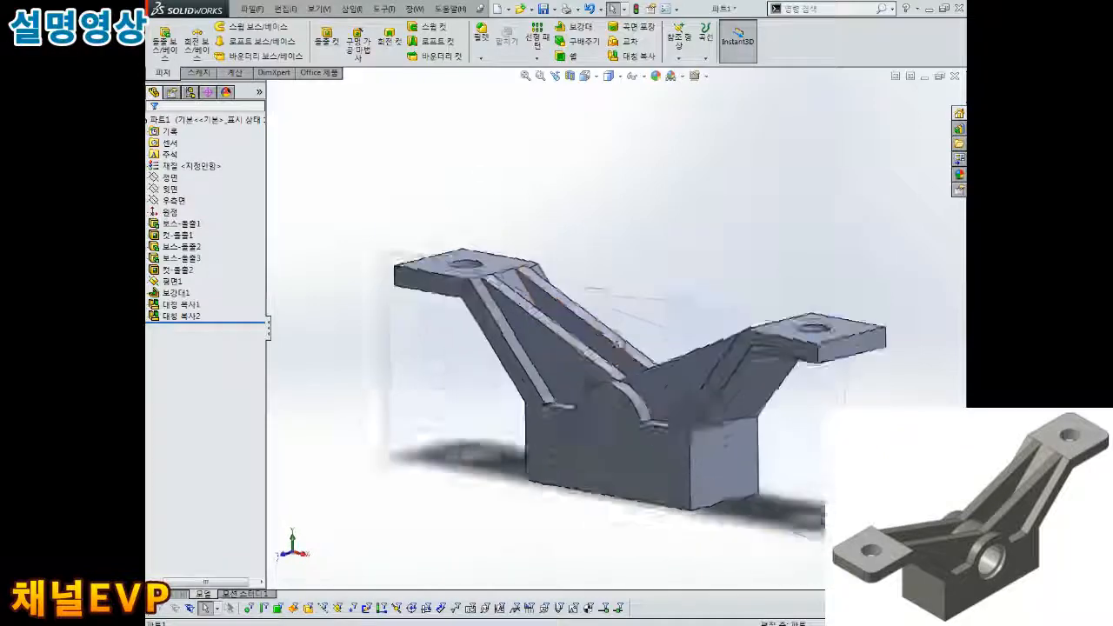
pyautogui.click(171, 281)
pyautogui.hotkey('ctrl', '8')
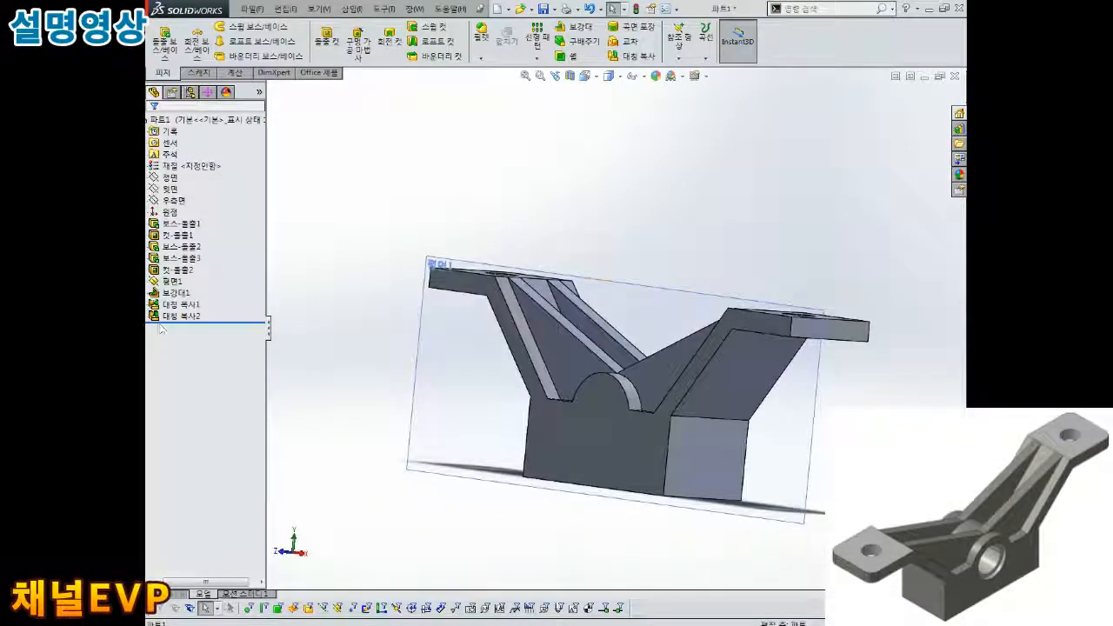
pyautogui.click(713, 202)
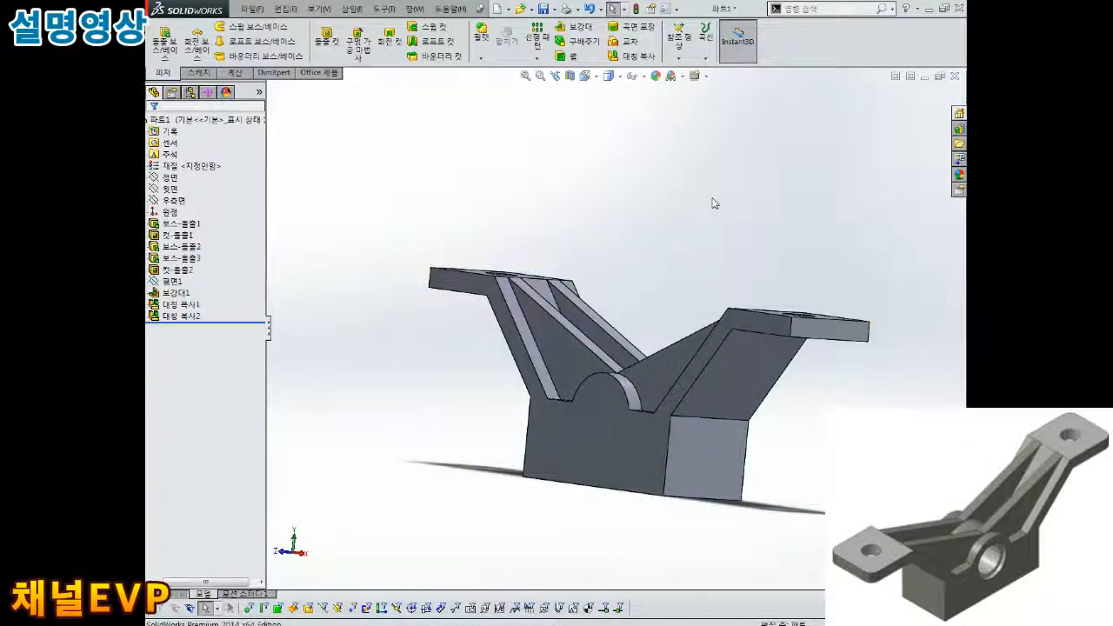
pyautogui.hotkey('ctrl', '7')
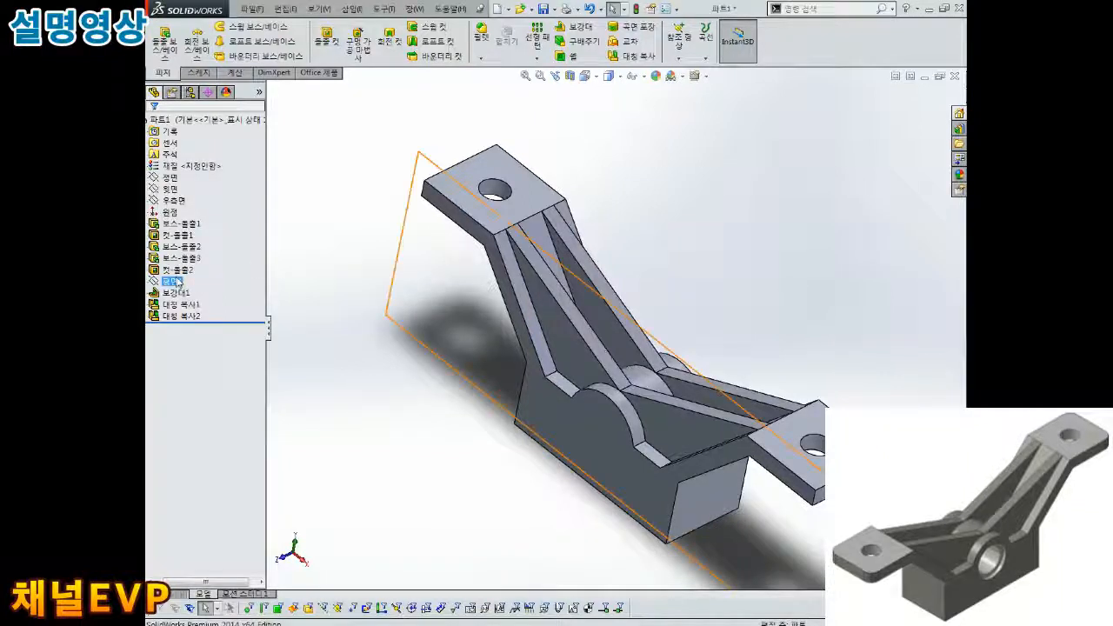
# Set up a Hole Wizard M6 counterbore with custom sizes: 10 mm hole diameter, 12.5 mm counterbore diameter and 1.25 mm counterbore depth.
pyautogui.scroll(3, 737, 251)
pyautogui.moveTo(722, 226); pyautogui.dragTo(571, 281, button='middle')
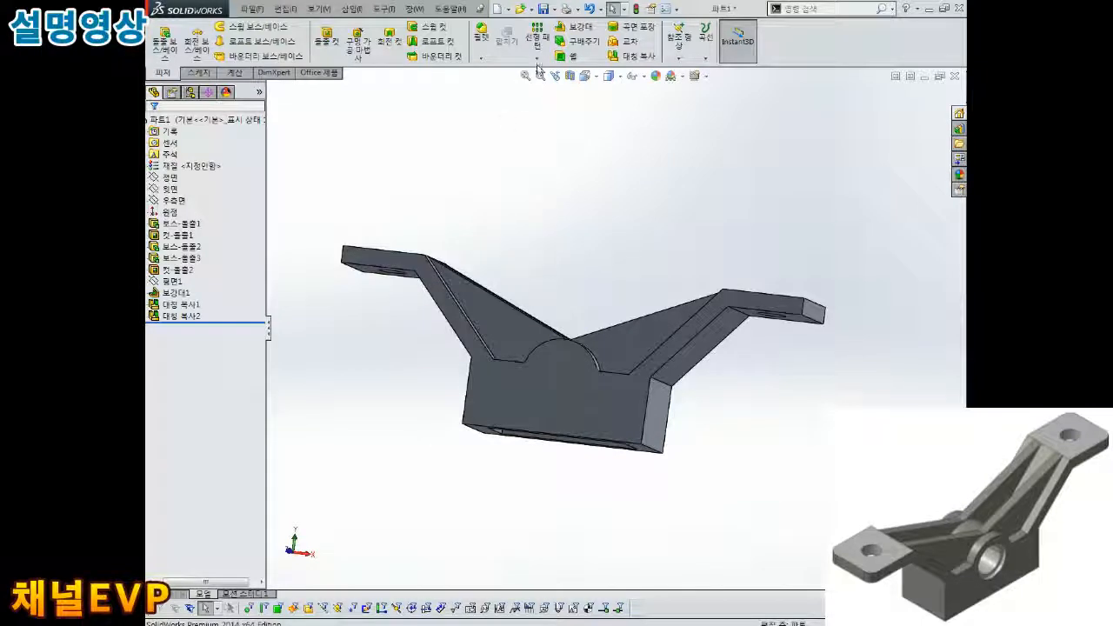
pyautogui.click(365, 50)
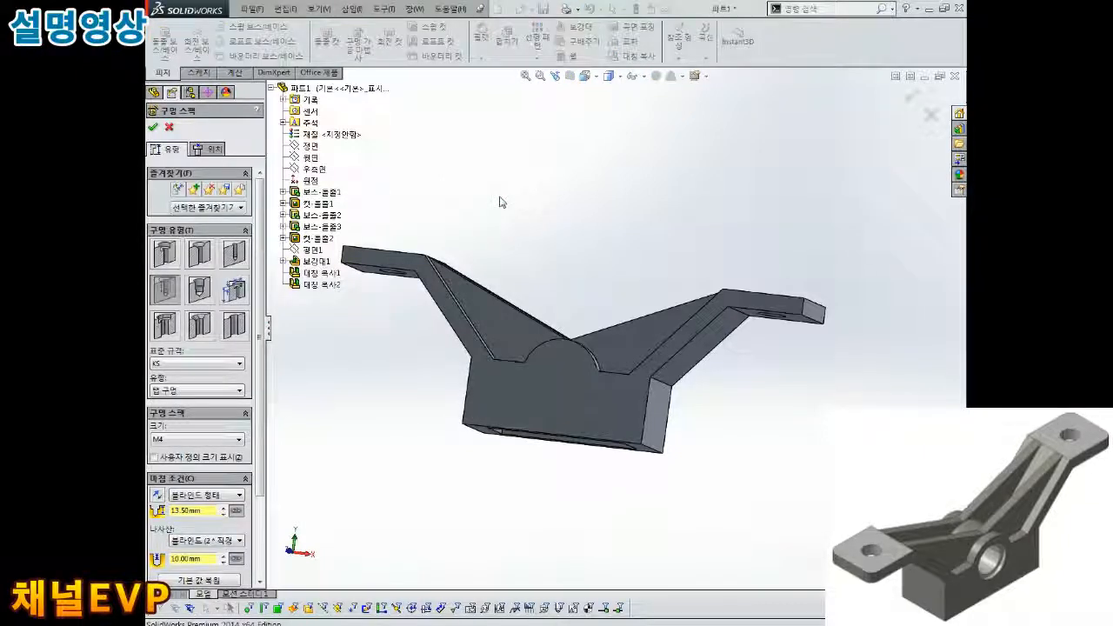
pyautogui.click(159, 257)
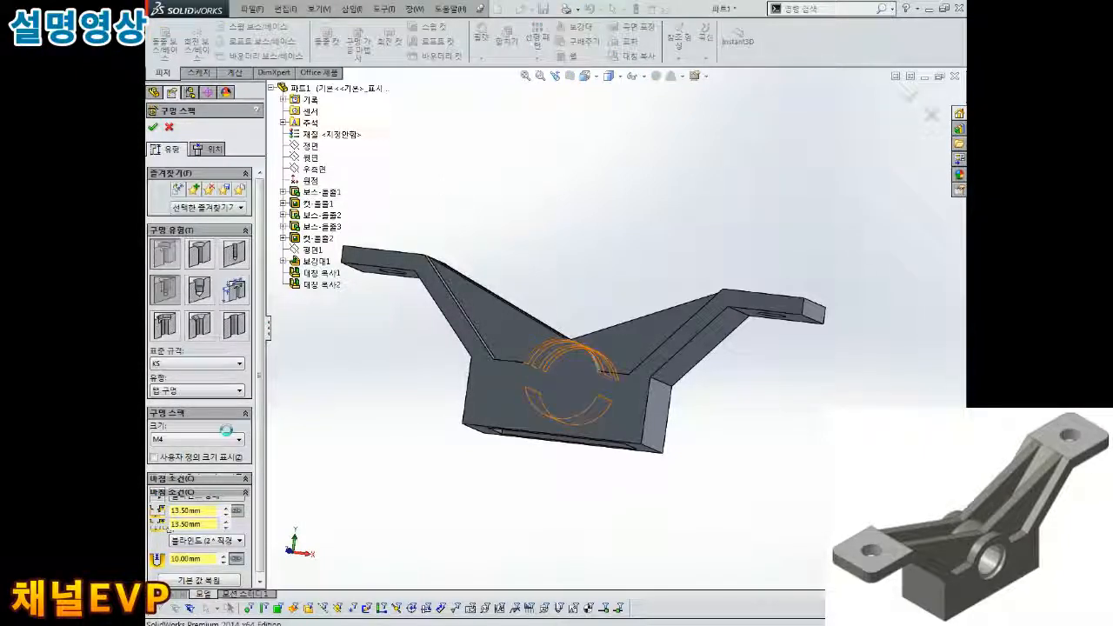
pyautogui.click(195, 486)
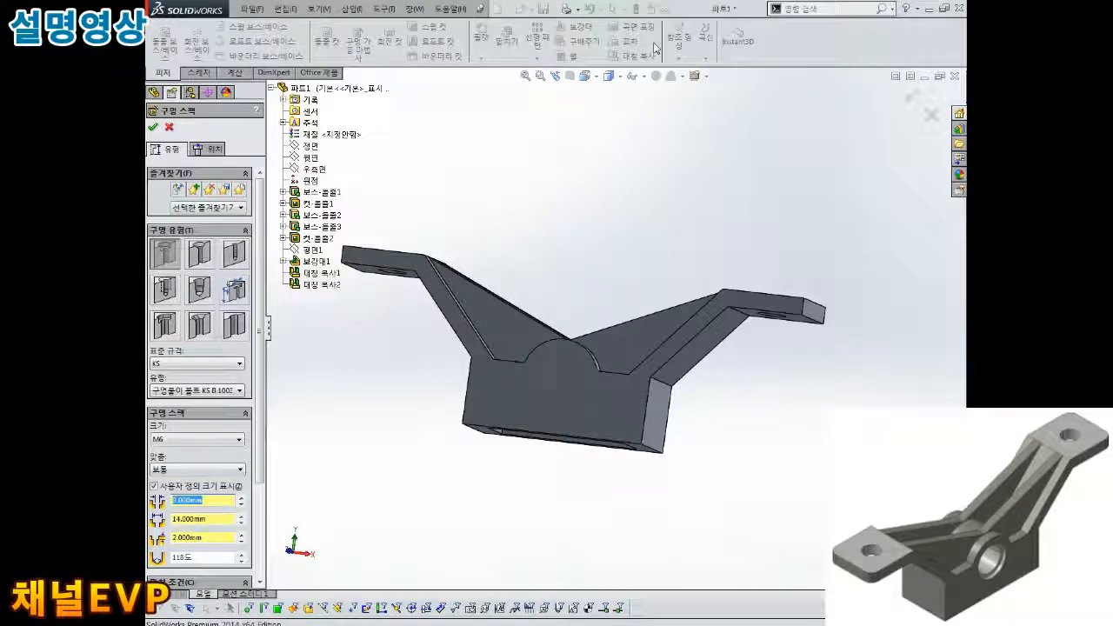
pyautogui.write('10')
pyautogui.press('Return')
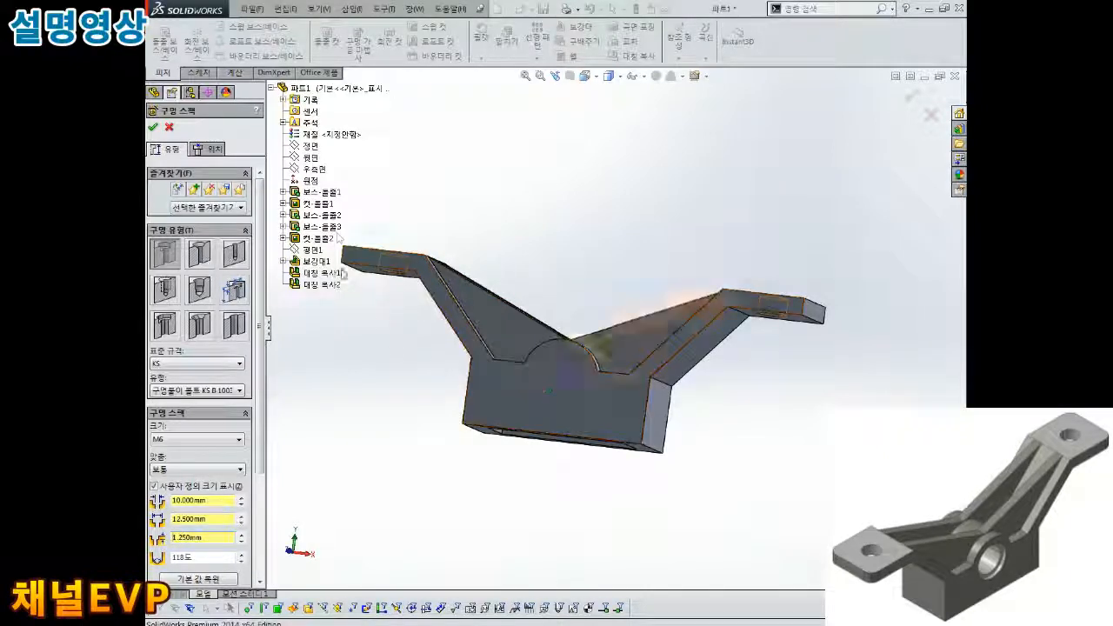
# Place the counterbored hole on the front face and make its centre point concentric with the boss arc.
pyautogui.click(214, 150)
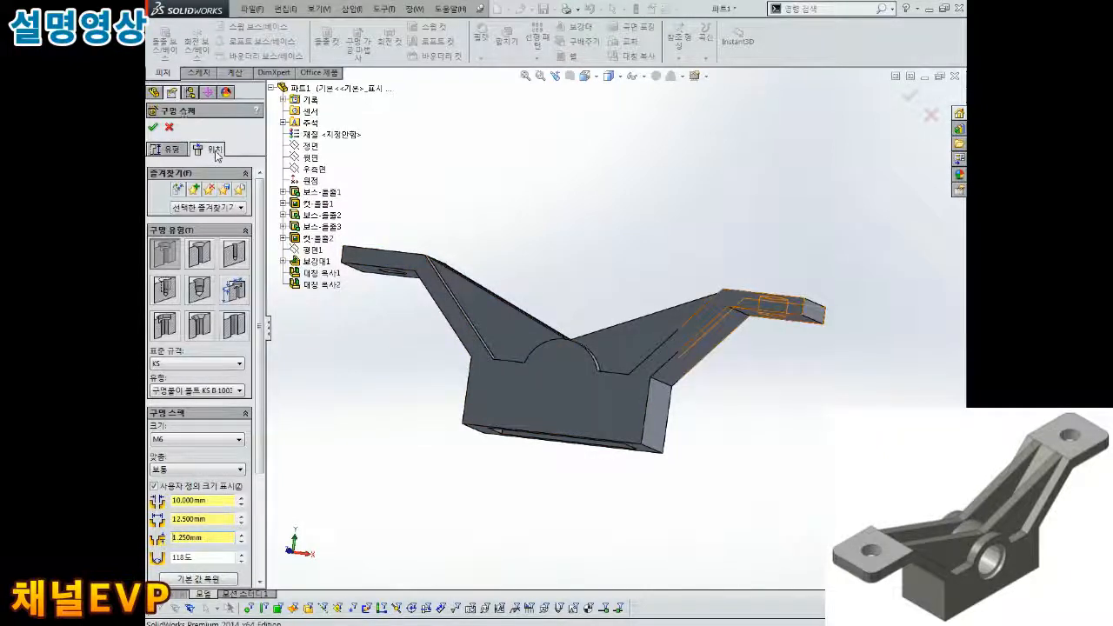
pyautogui.click(581, 385)
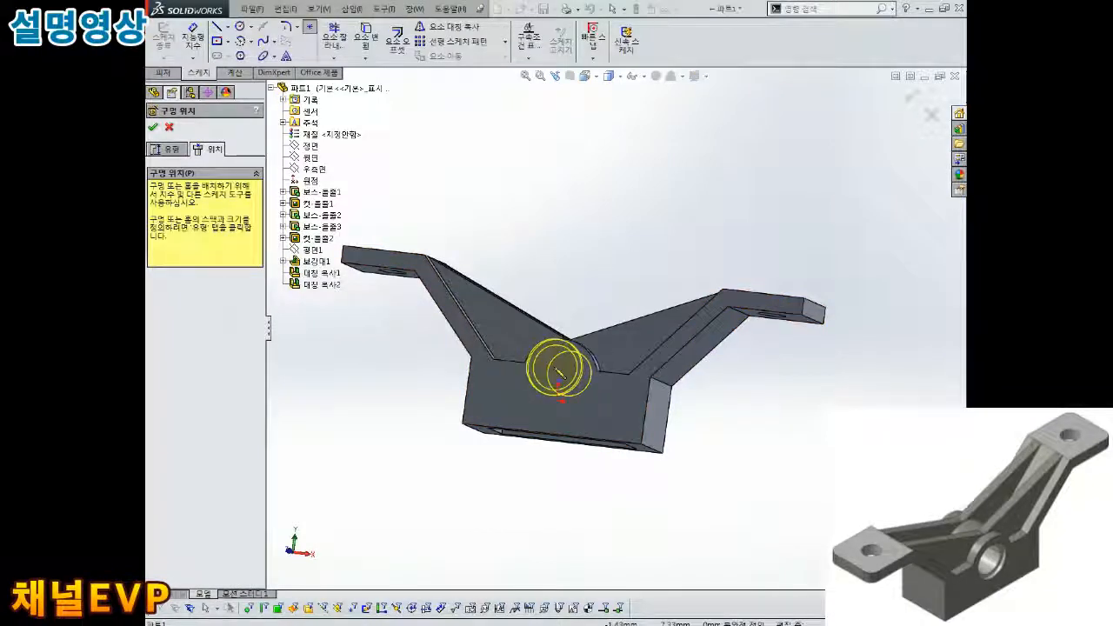
pyautogui.click(560, 371)
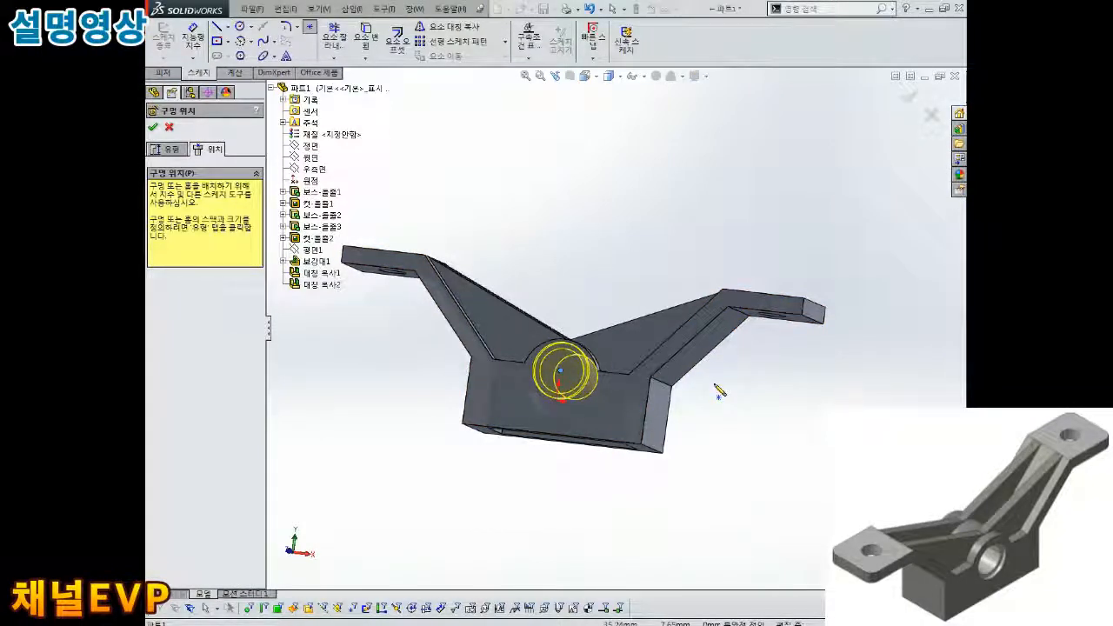
pyautogui.hotkey('ctrl', '8')
pyautogui.press('Escape')
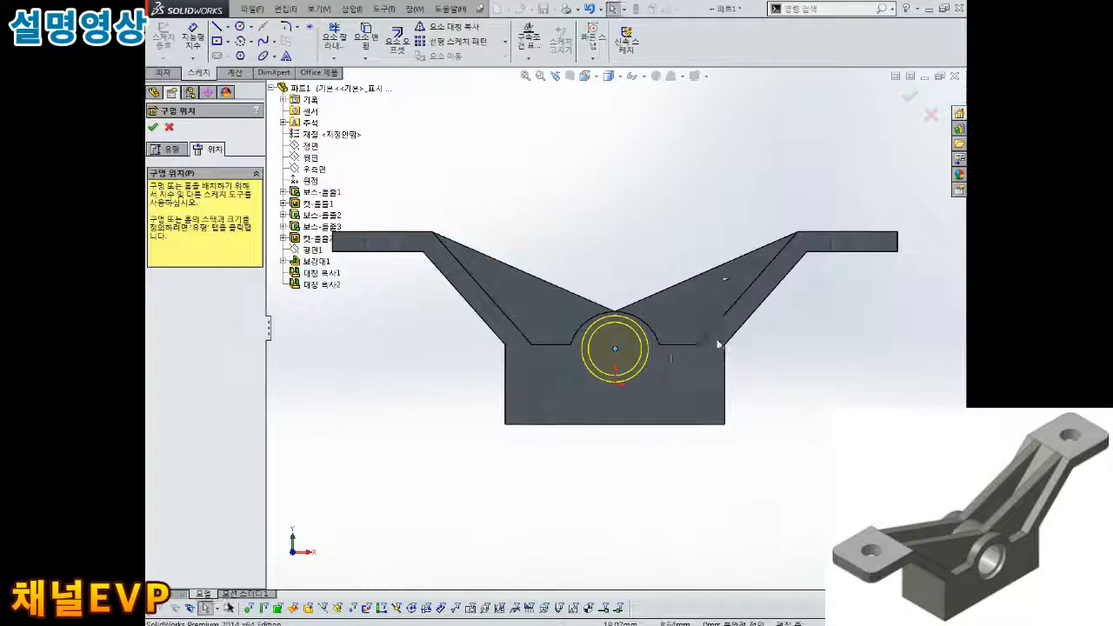
pyautogui.scroll(-1, 607, 355)
pyautogui.scroll(-4, 609, 356)
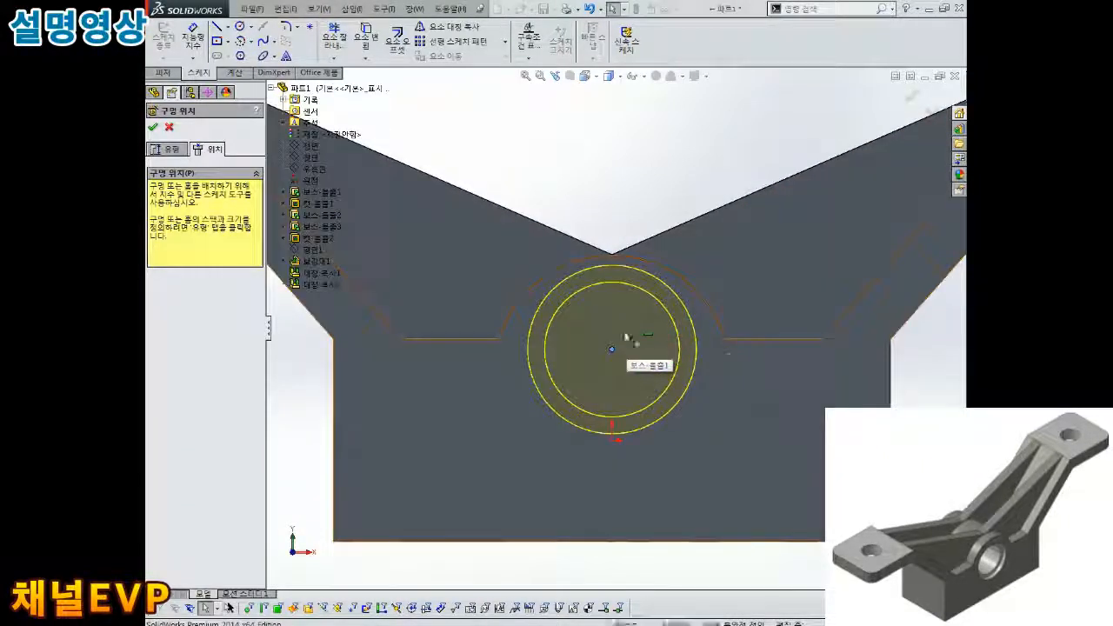
pyautogui.keyDown('ctrl'); pyautogui.click(675, 271); pyautogui.keyUp('ctrl')
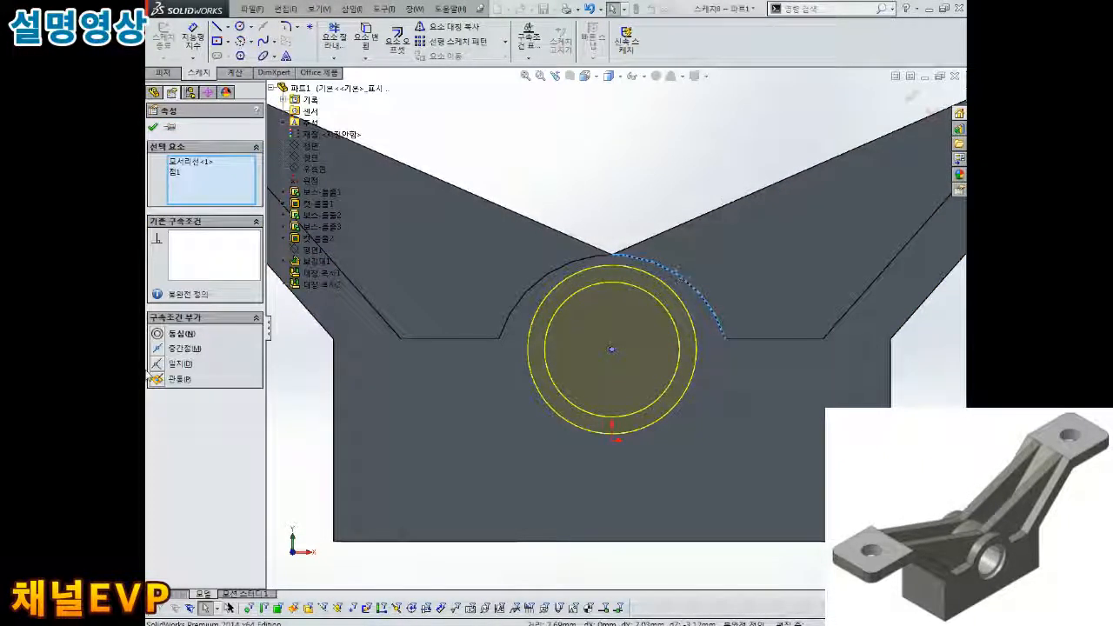
pyautogui.click(181, 335)
pyautogui.press('Escape')
# Set the counterbored hole's end condition to Through All and create the hole.
pyautogui.scroll(3, 537, 380)
pyautogui.moveTo(537, 380); pyautogui.dragTo(452, 352, button='middle')
pyautogui.click(178, 151)
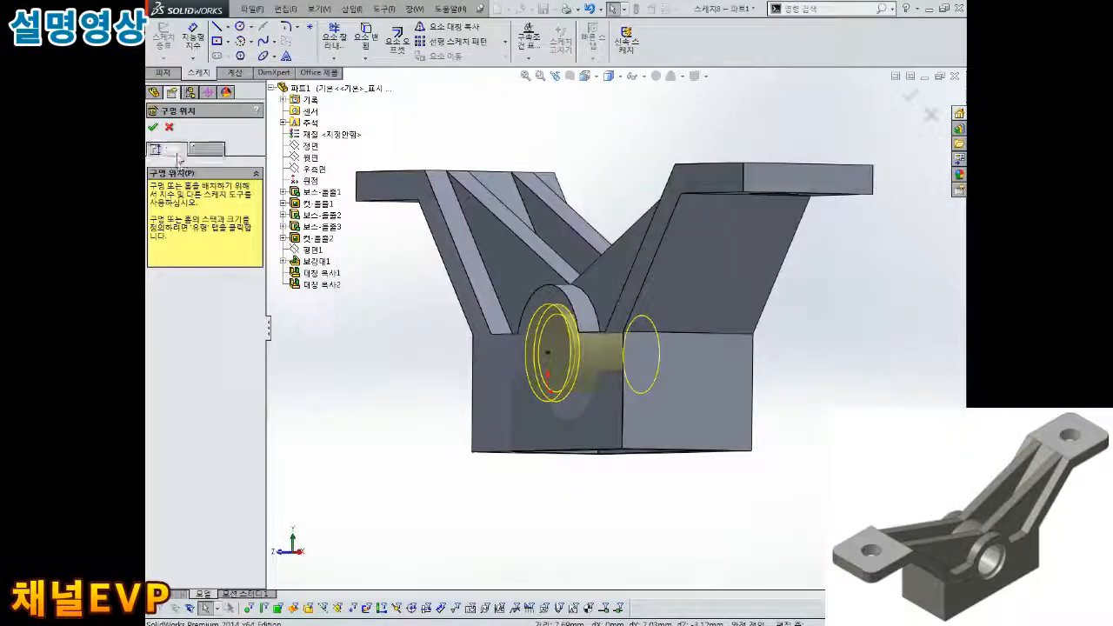
pyautogui.moveTo(258, 320); pyautogui.dragTo(259, 404)
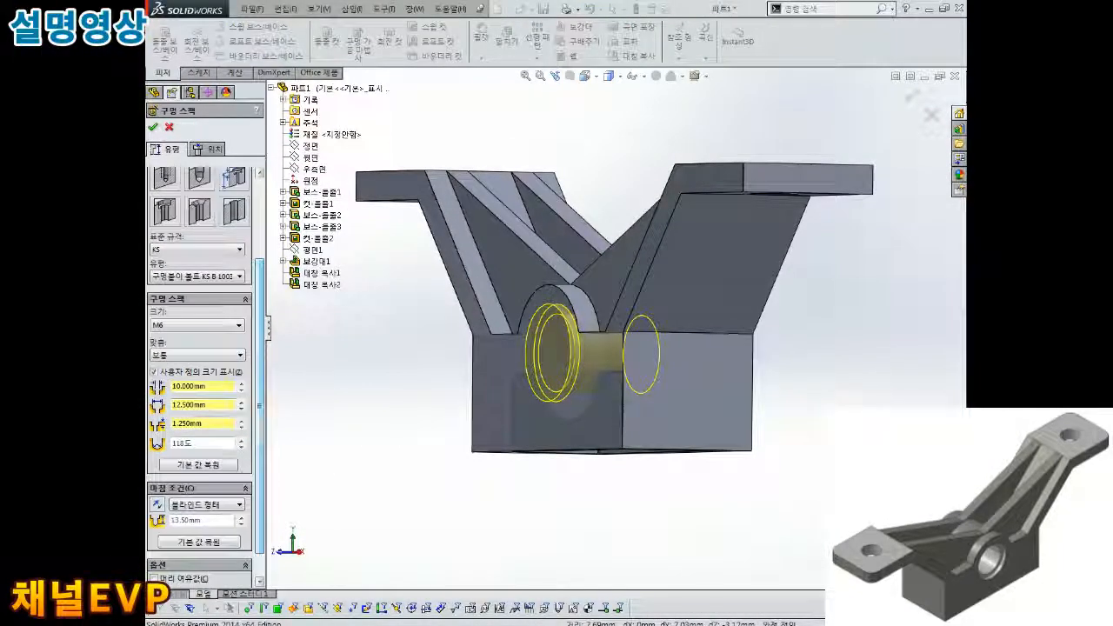
pyautogui.click(211, 505)
pyautogui.click(204, 524)
pyautogui.moveTo(674, 373); pyautogui.dragTo(461, 326, button='middle')
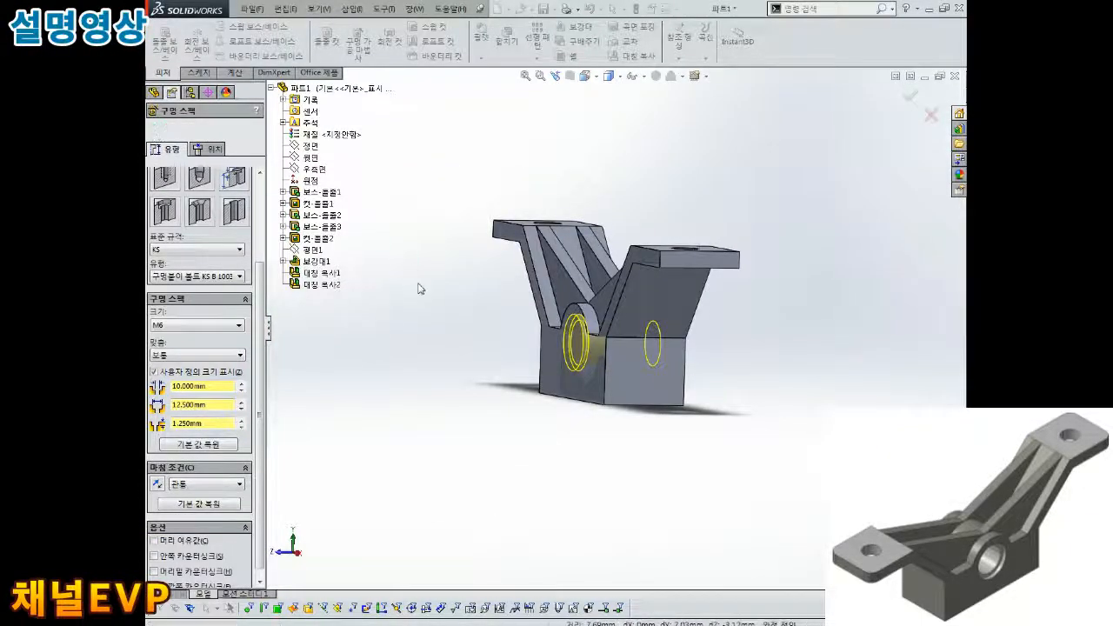
pyautogui.press('Return')
# Examine the boss's counterbored hole from the side and front with hidden lines visible.
pyautogui.moveTo(418, 289); pyautogui.dragTo(581, 339, button='middle')
pyautogui.moveTo(712, 334); pyautogui.dragTo(604, 341, button='middle')
pyautogui.scroll(-3, 600, 336)
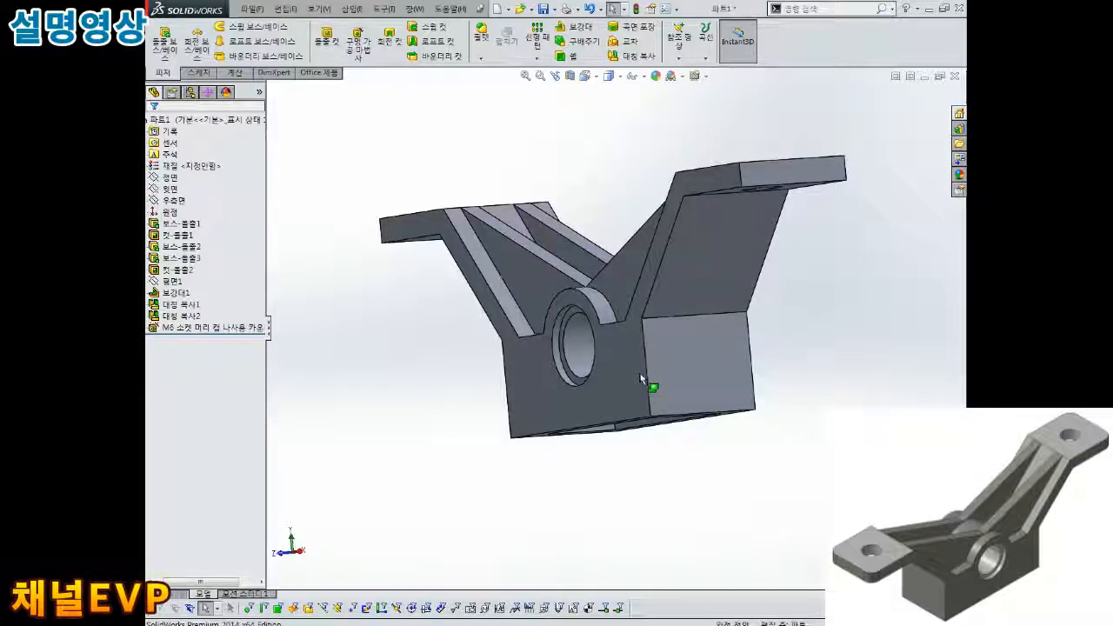
pyautogui.moveTo(556, 332); pyautogui.dragTo(670, 280, button='middle')
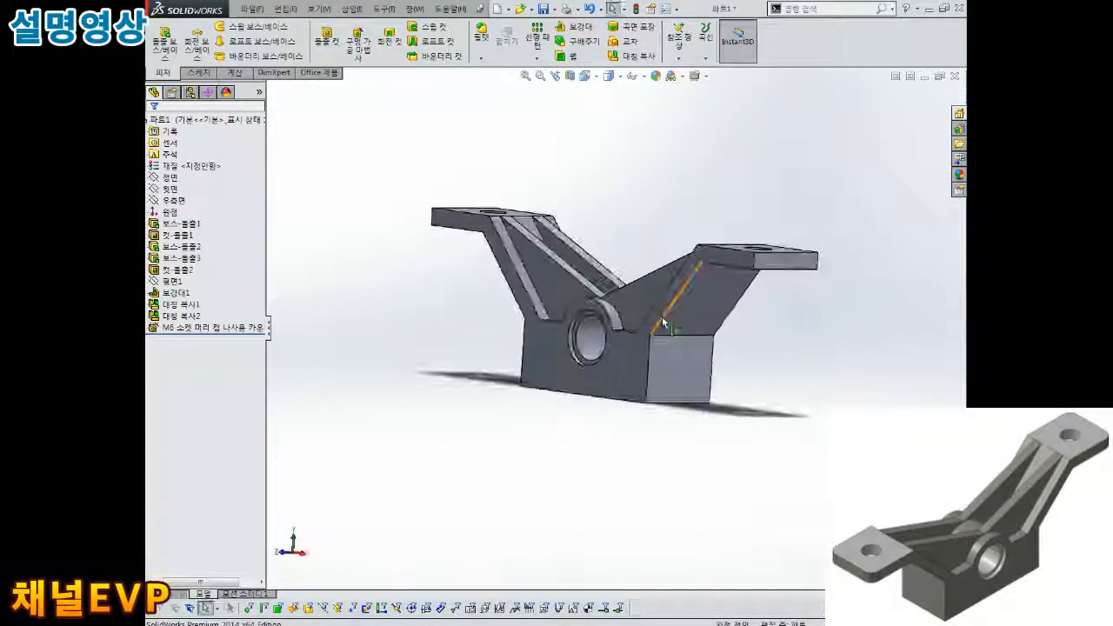
pyautogui.click(614, 80)
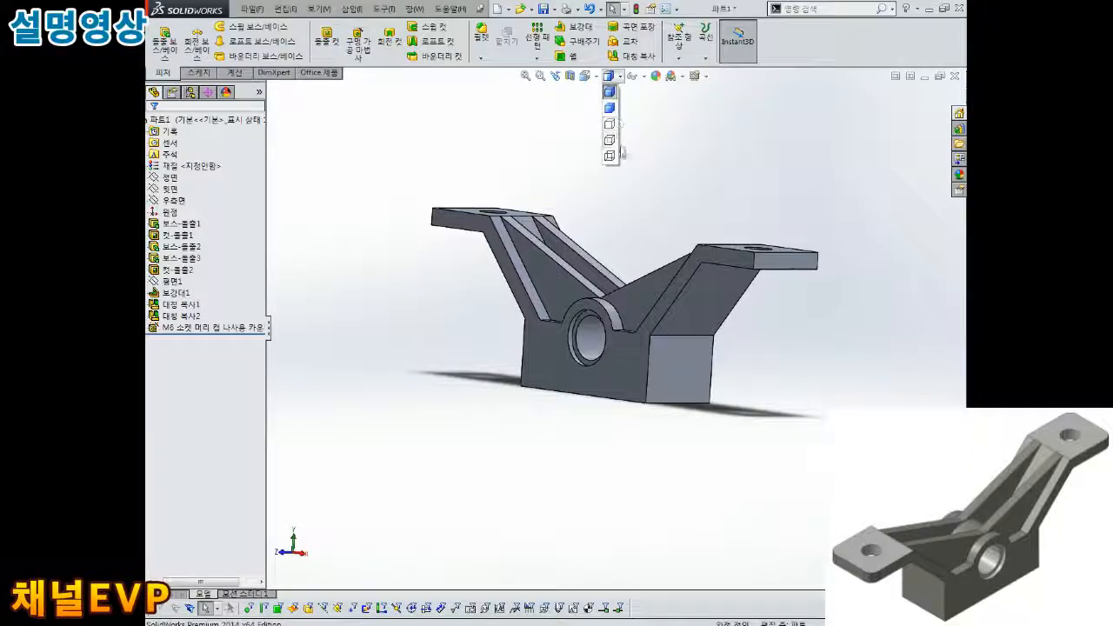
pyautogui.click(614, 147)
pyautogui.hotkey('ctrl', '4')
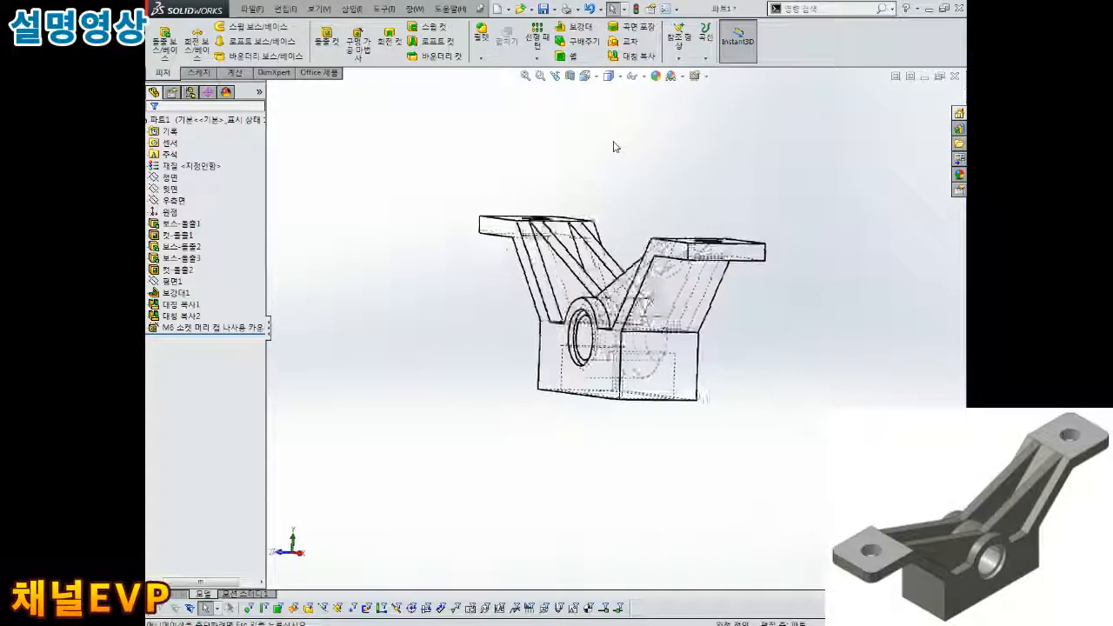
pyautogui.scroll(-5, 628, 330)
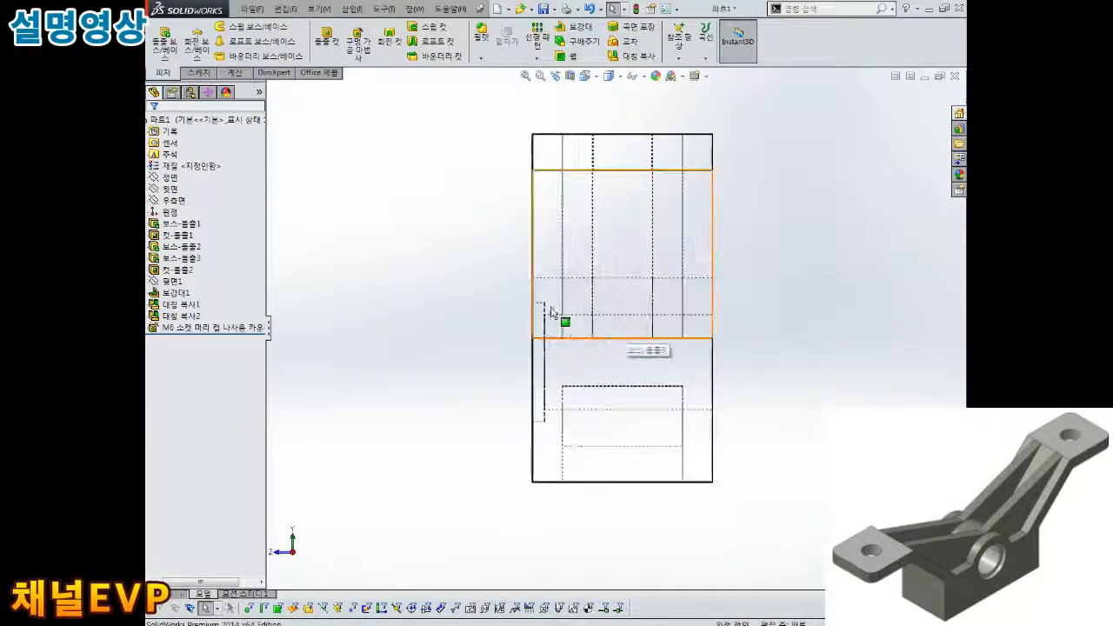
pyautogui.moveTo(547, 286); pyautogui.dragTo(634, 286, button='middle')
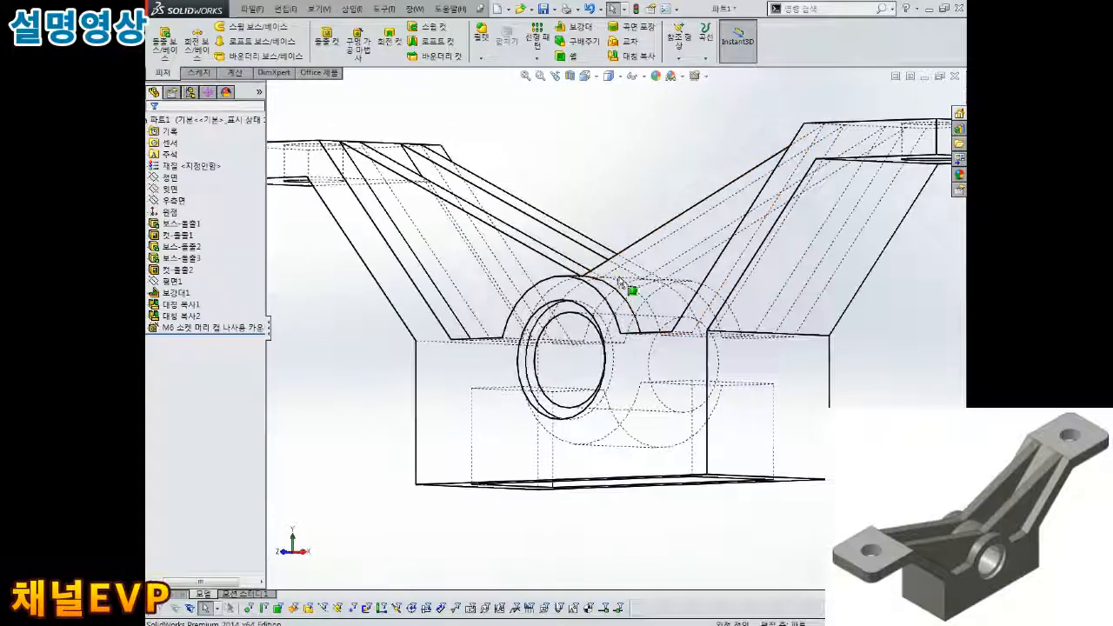
pyautogui.click(522, 387)
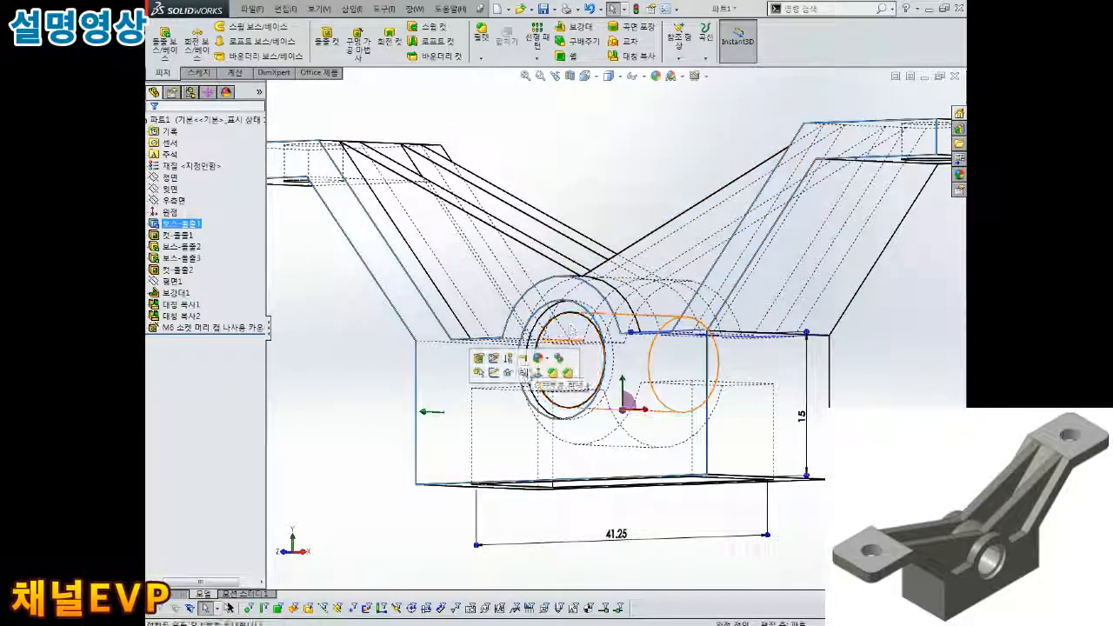
pyautogui.click(539, 373)
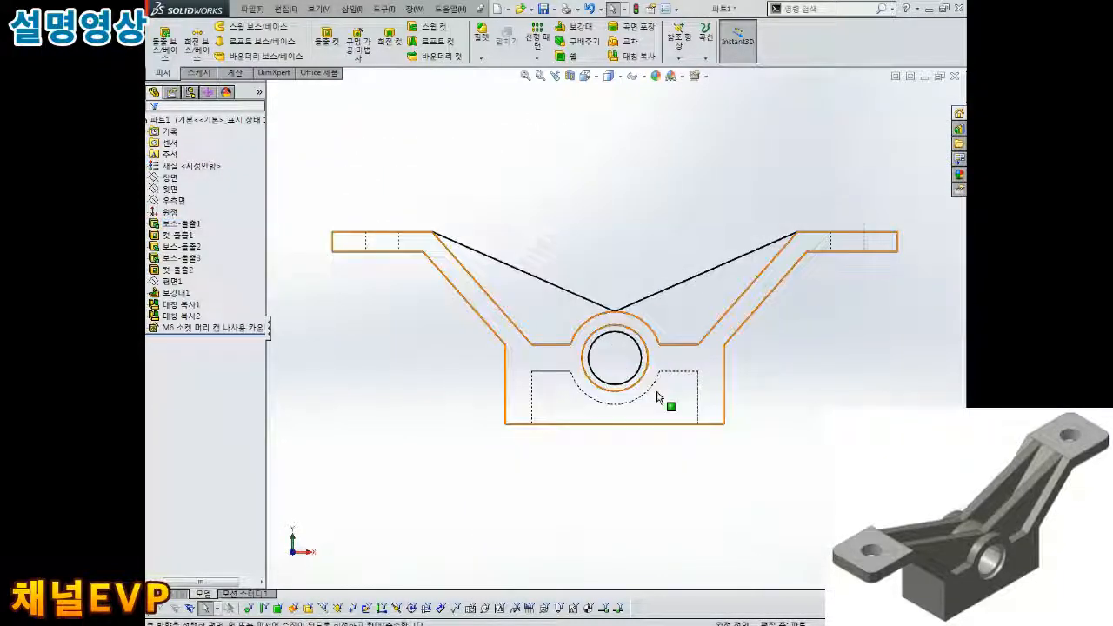
pyautogui.moveTo(600, 219); pyautogui.dragTo(645, 143, button='middle')
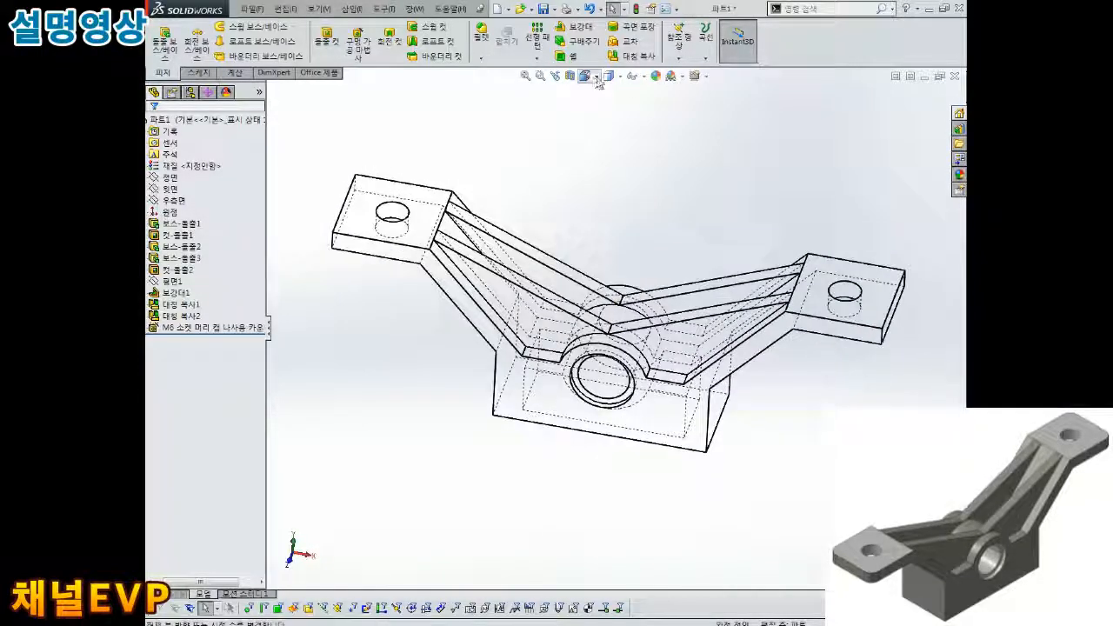
# Restore the shaded-with-edges display of the bracket.
pyautogui.click(614, 79)
pyautogui.click(610, 91)
pyautogui.moveTo(623, 226)
pyautogui.mouseDown(button='middle')
pyautogui.moveTo(629, 196)
pyautogui.moveTo(574, 225)
pyautogui.mouseUp(button='middle')
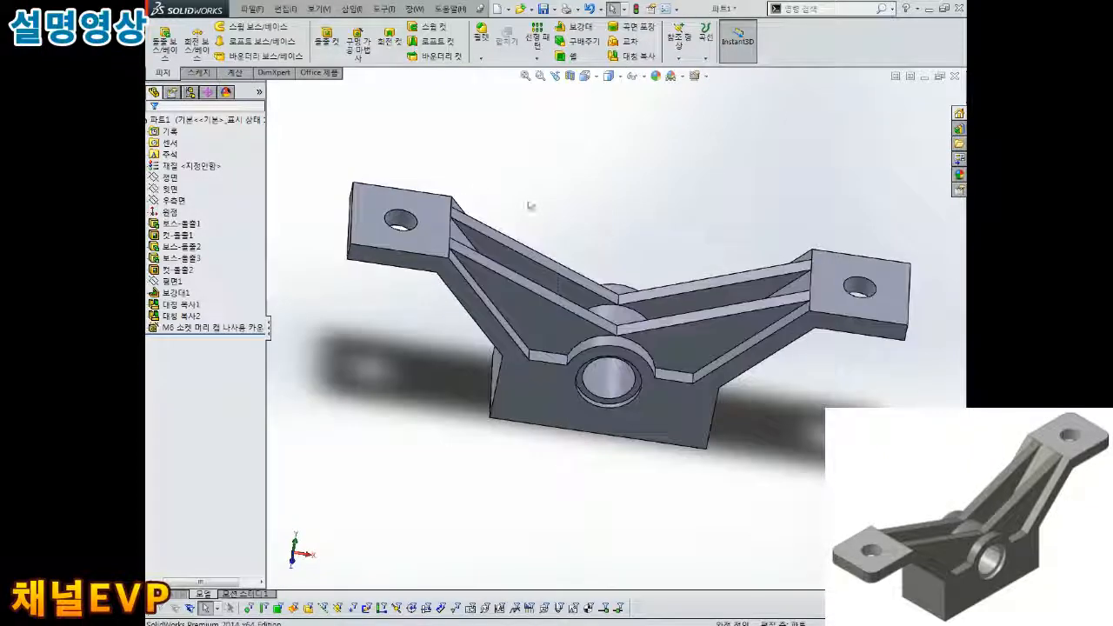
# Start a constant-size fillet and select the two outer vertical corner edges of each arm's end flange.
pyautogui.click(480, 36)
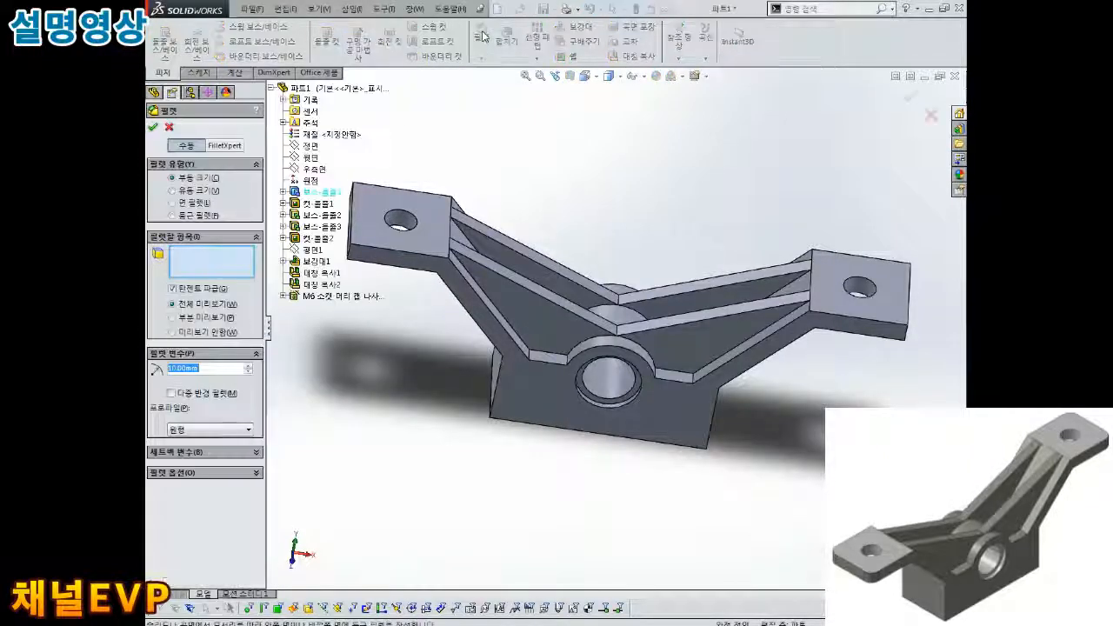
pyautogui.moveTo(533, 167); pyautogui.dragTo(597, 179, button='middle')
pyautogui.scroll(-2, 474, 243)
pyautogui.click(506, 308)
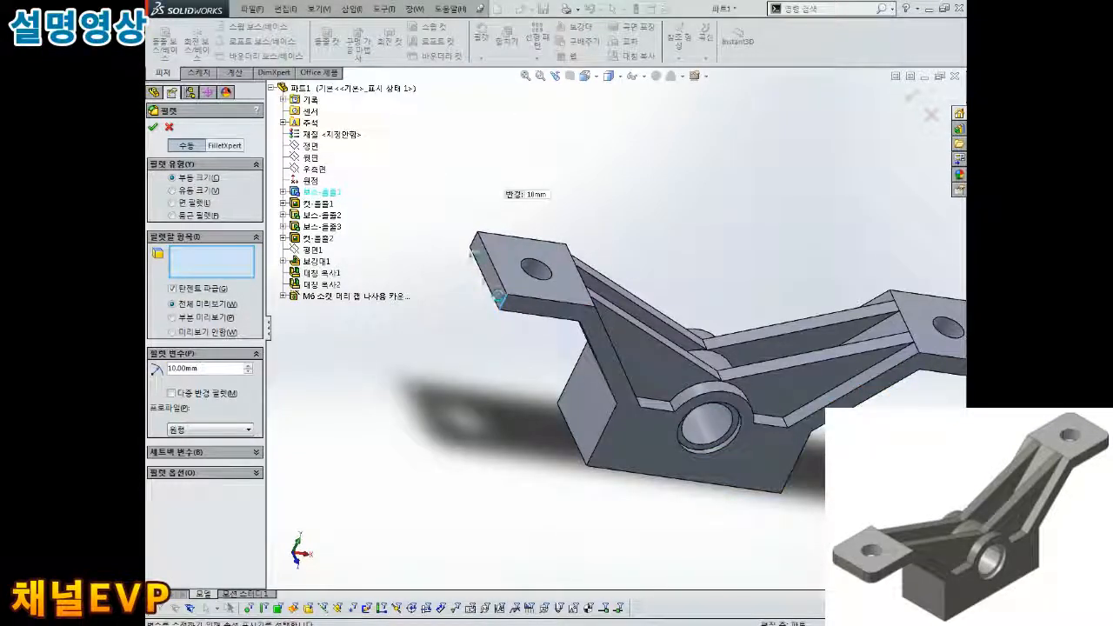
pyautogui.click(473, 244)
pyautogui.scroll(5, 765, 323)
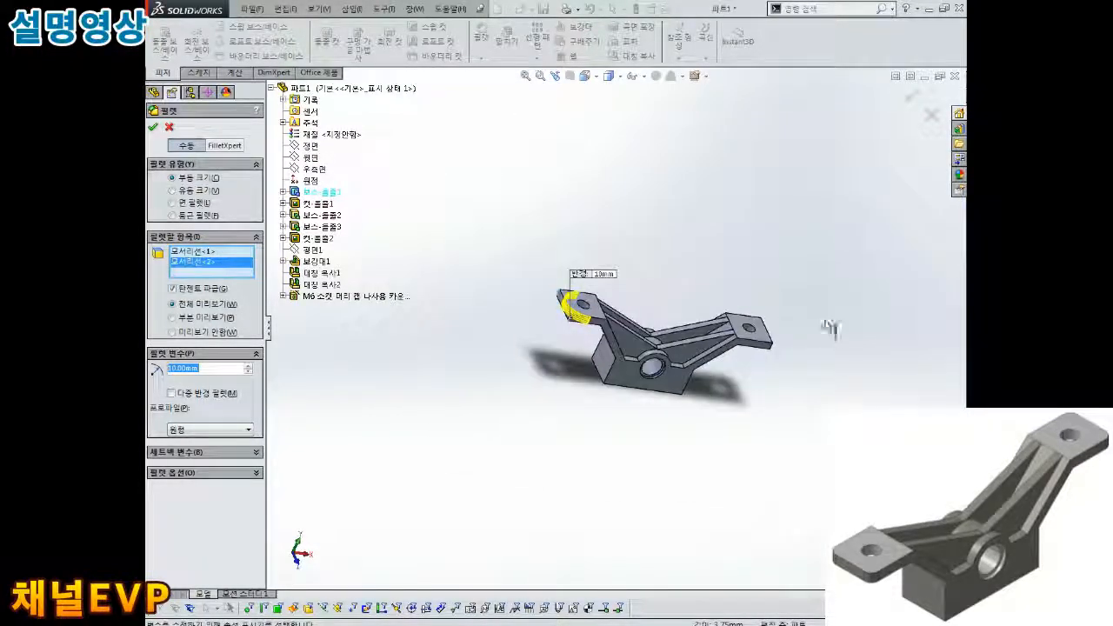
pyautogui.moveTo(785, 329); pyautogui.dragTo(748, 350, button='middle')
pyautogui.scroll(-4, 746, 354)
pyautogui.click(731, 355)
pyautogui.click(752, 292)
pyautogui.scroll(4, 549, 308)
pyautogui.scroll(-2, 543, 309)
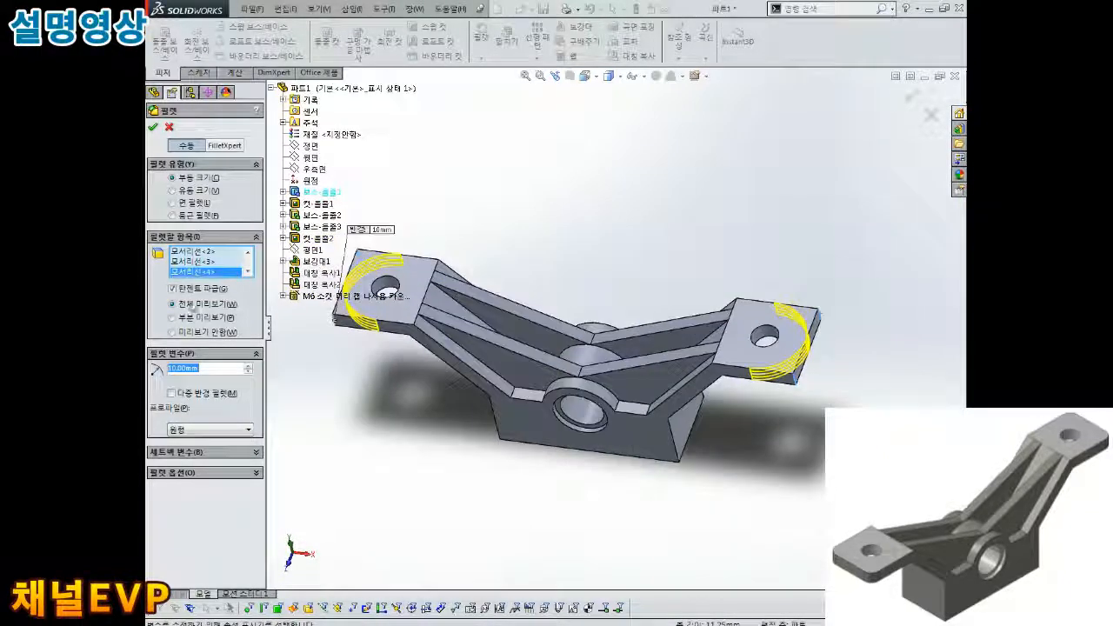
# Set the fillet radius to 3.125 mm and apply it to the four selected flange corners.
pyautogui.write('3.125')
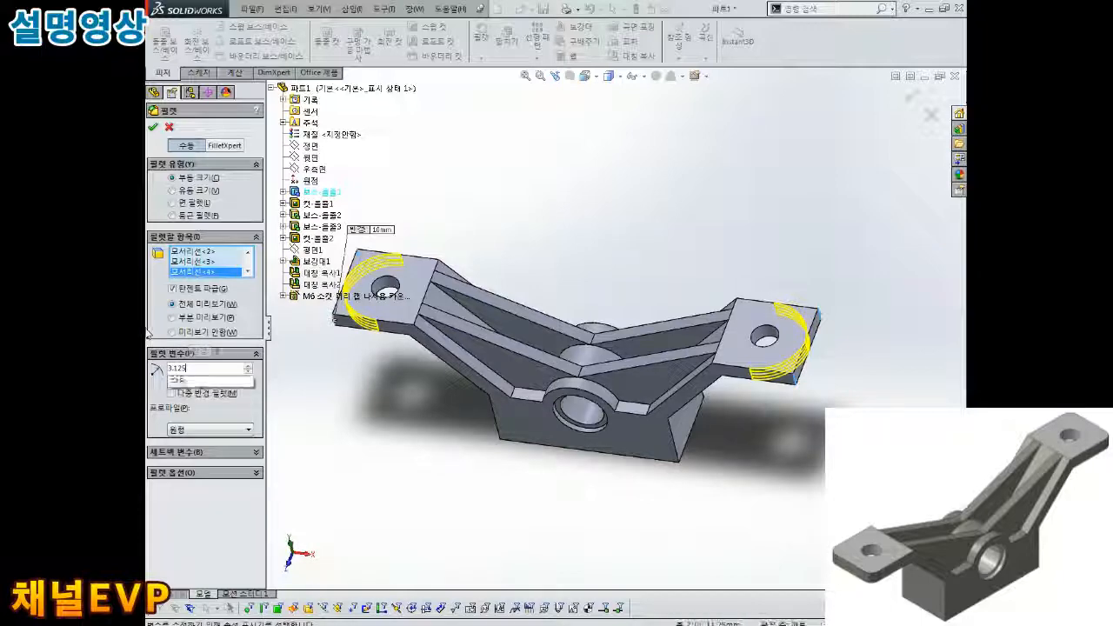
pyautogui.press('Return')
pyautogui.scroll(-2, 525, 304)
pyautogui.scroll(2, 525, 305)
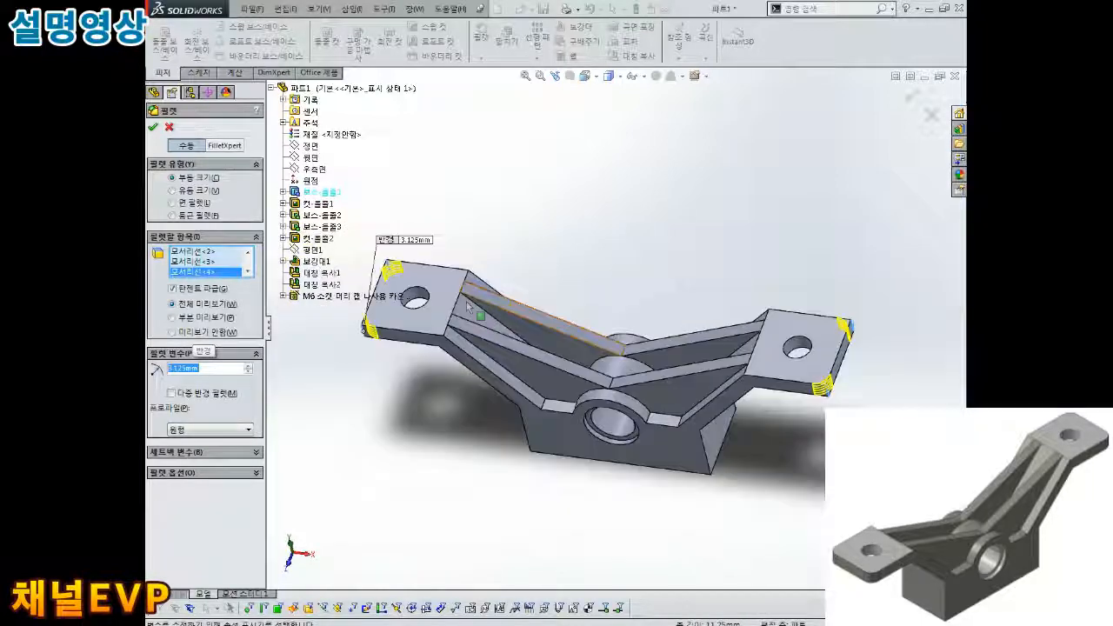
pyautogui.click(153, 127)
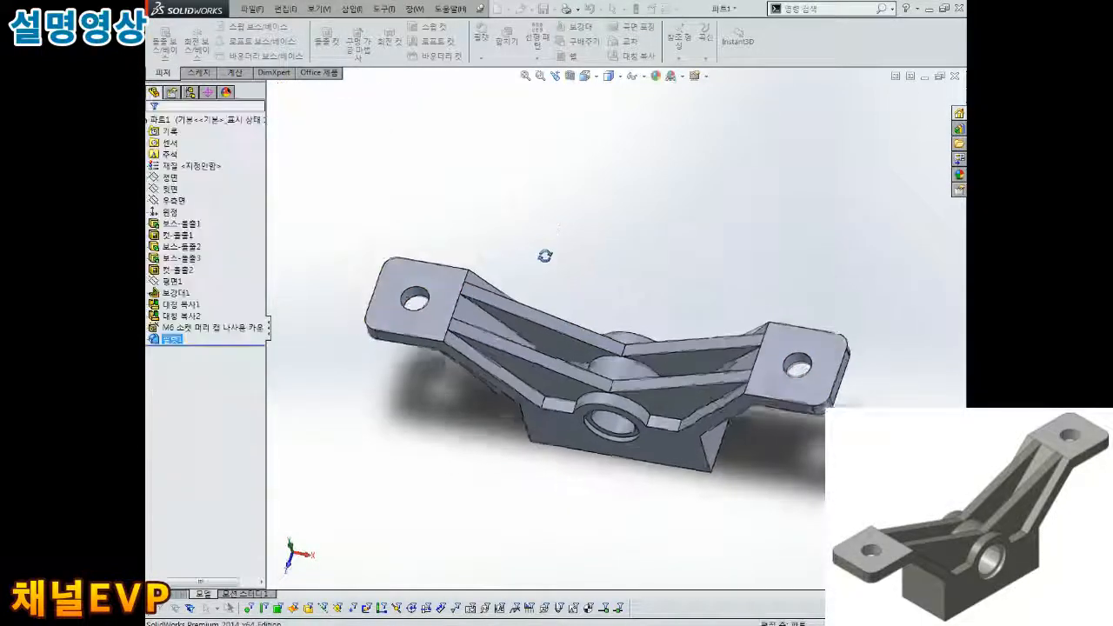
# Change the appearance colour of the whole part to light red.
pyautogui.moveTo(517, 236); pyautogui.dragTo(581, 398, button='middle')
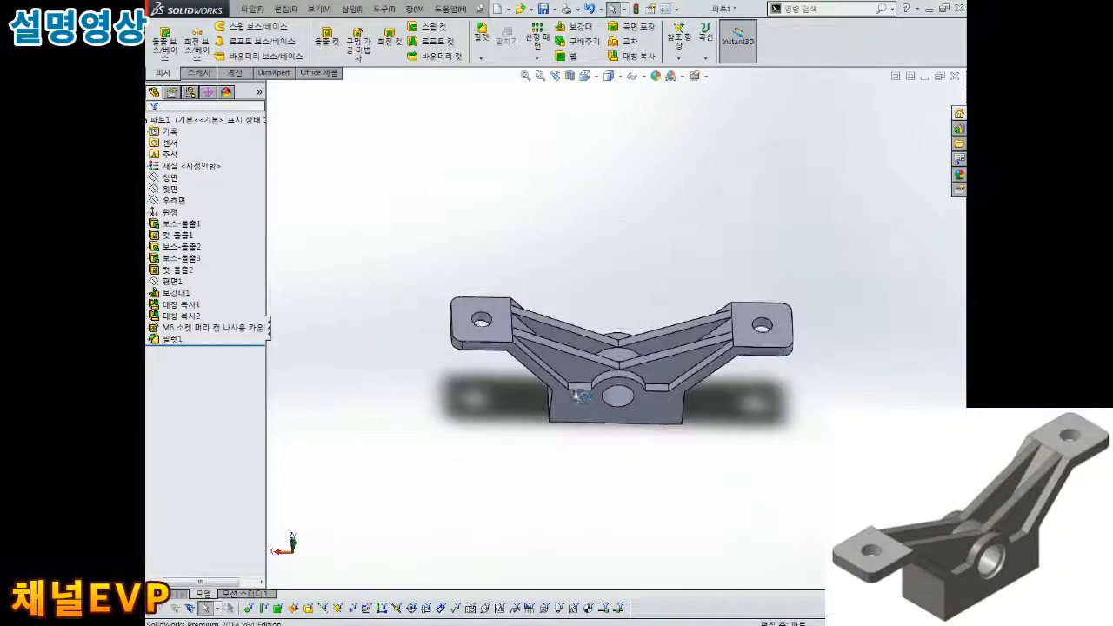
pyautogui.rightClick(174, 119)
pyautogui.click(216, 126)
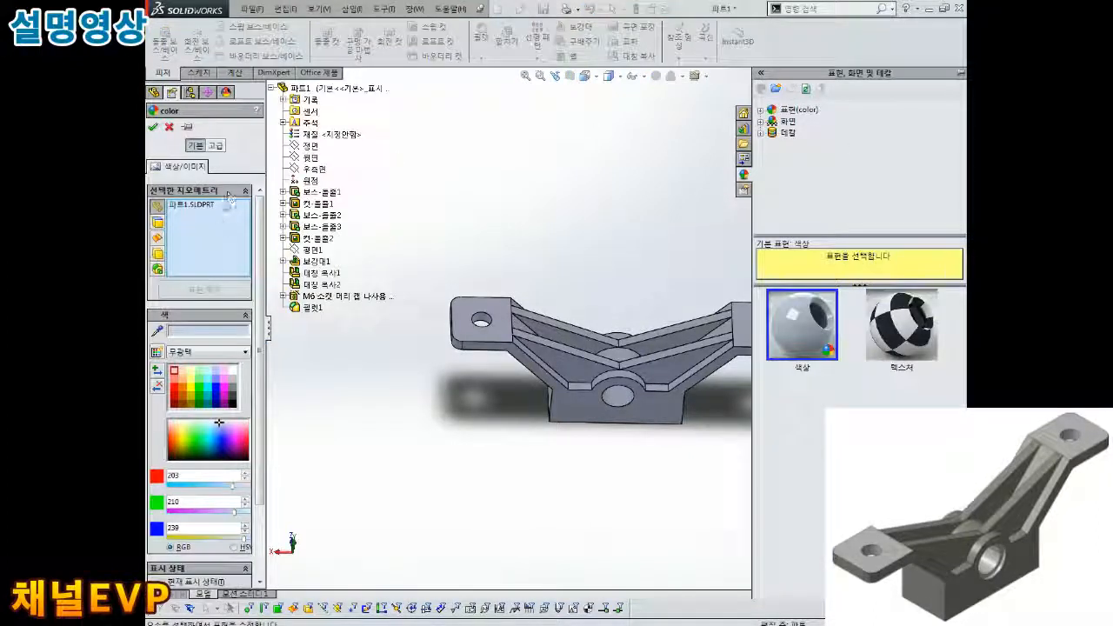
pyautogui.click(174, 371)
pyautogui.click(155, 126)
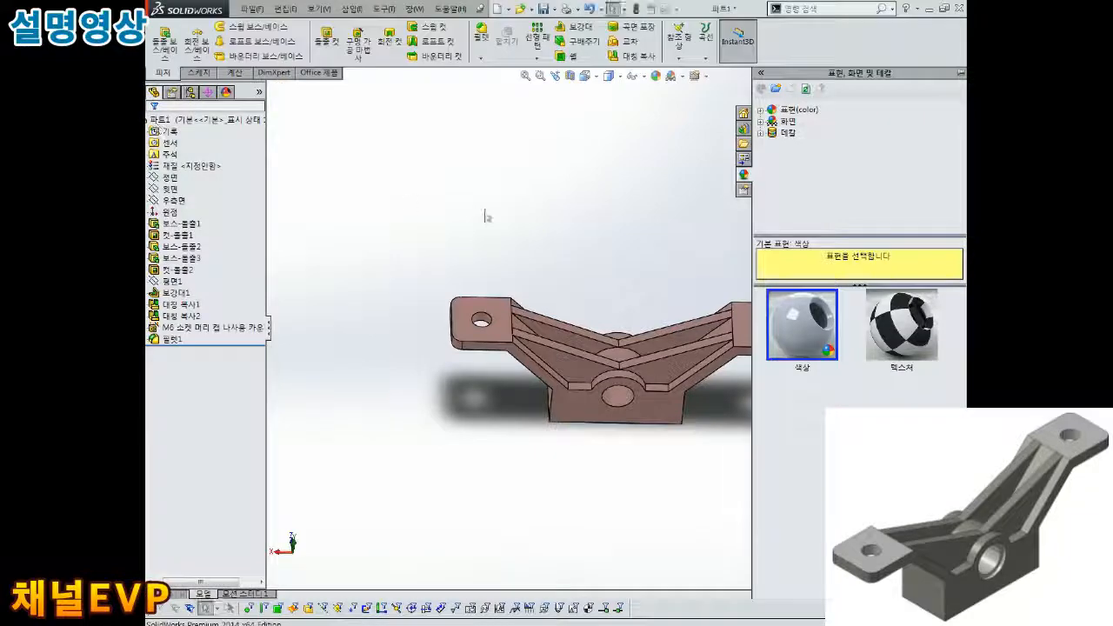
pyautogui.moveTo(639, 217); pyautogui.dragTo(641, 323, button='middle')
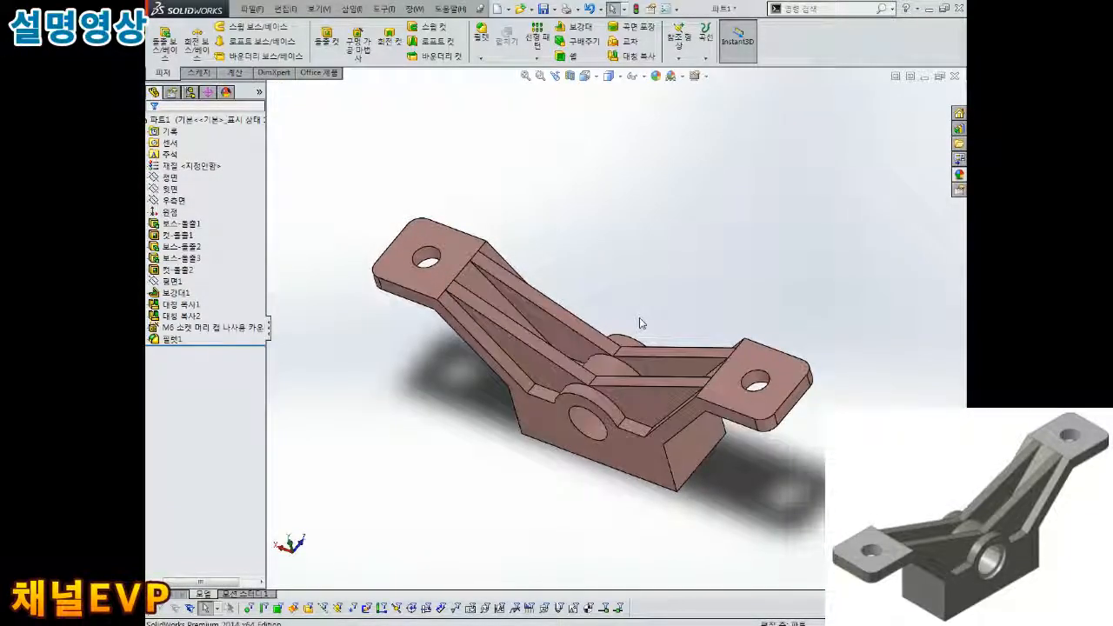
# Save the part as 9 in the 0814 folder.
pyautogui.hotkey('ctrl', 's')
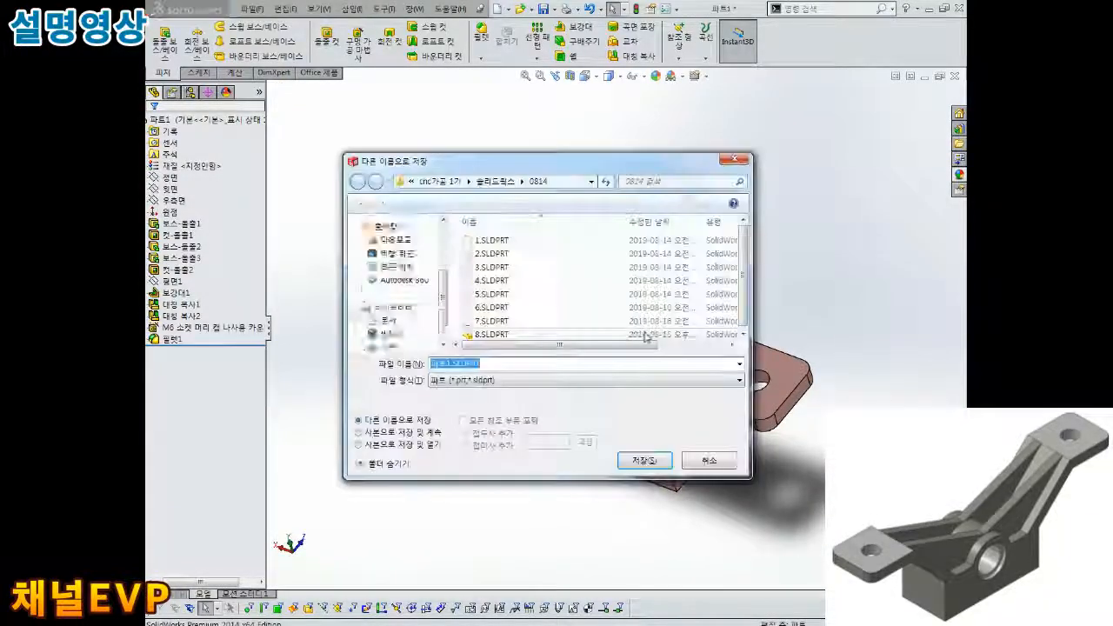
pyautogui.click(514, 305)
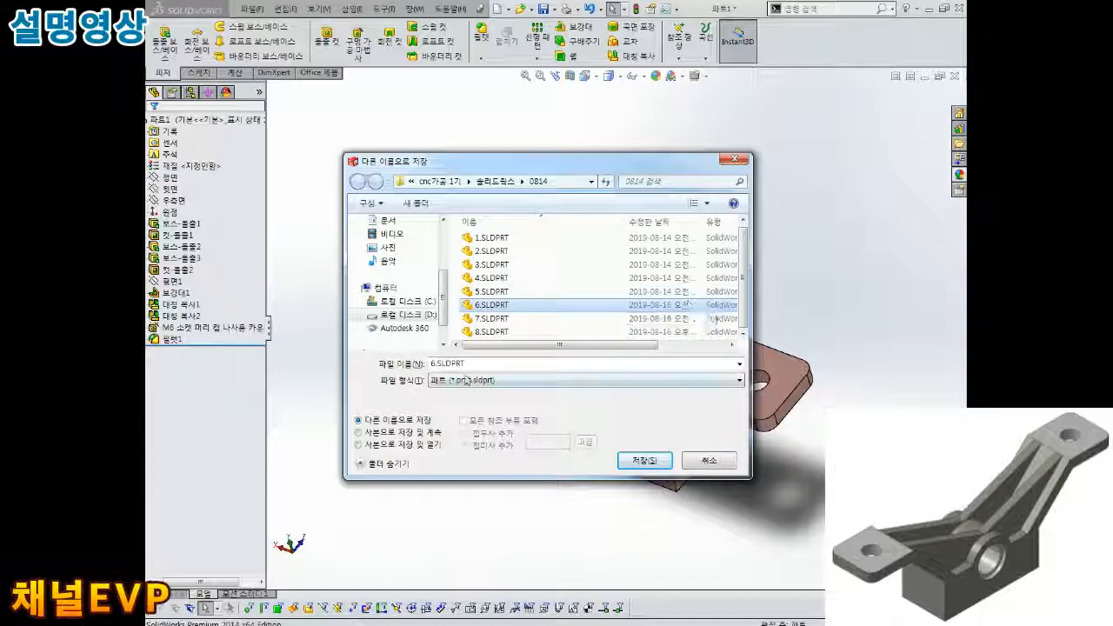
pyautogui.write('9')
pyautogui.press('Return')
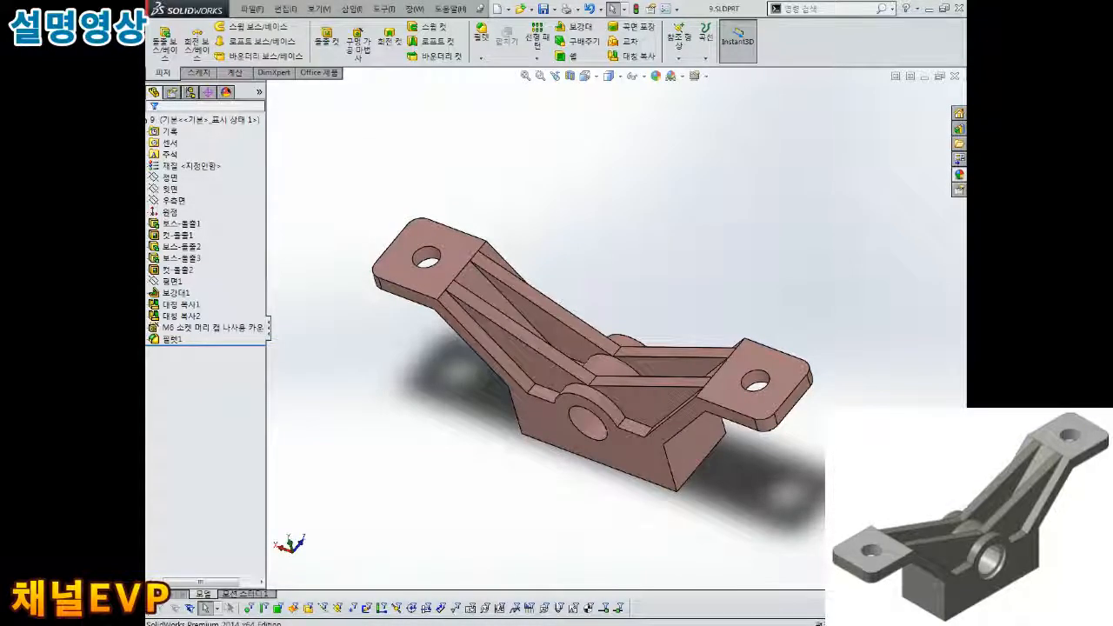